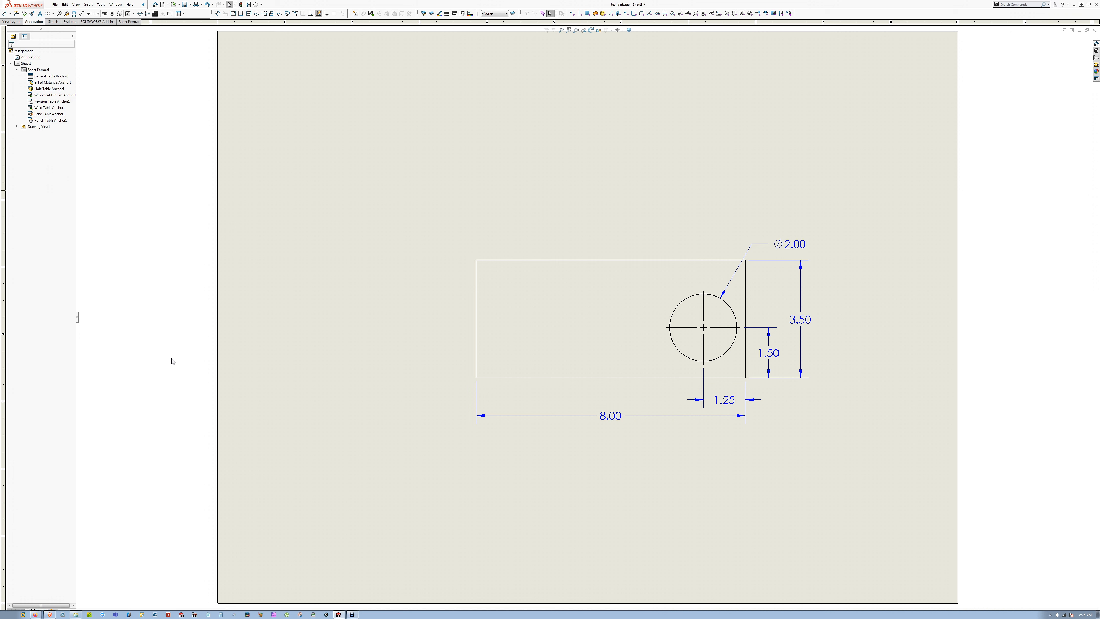
Step: Open the drawing's part and sketch a rectangle about 2 1/8 by 7/8 in on the Front Plane, above the block's left end
click(426, 247)
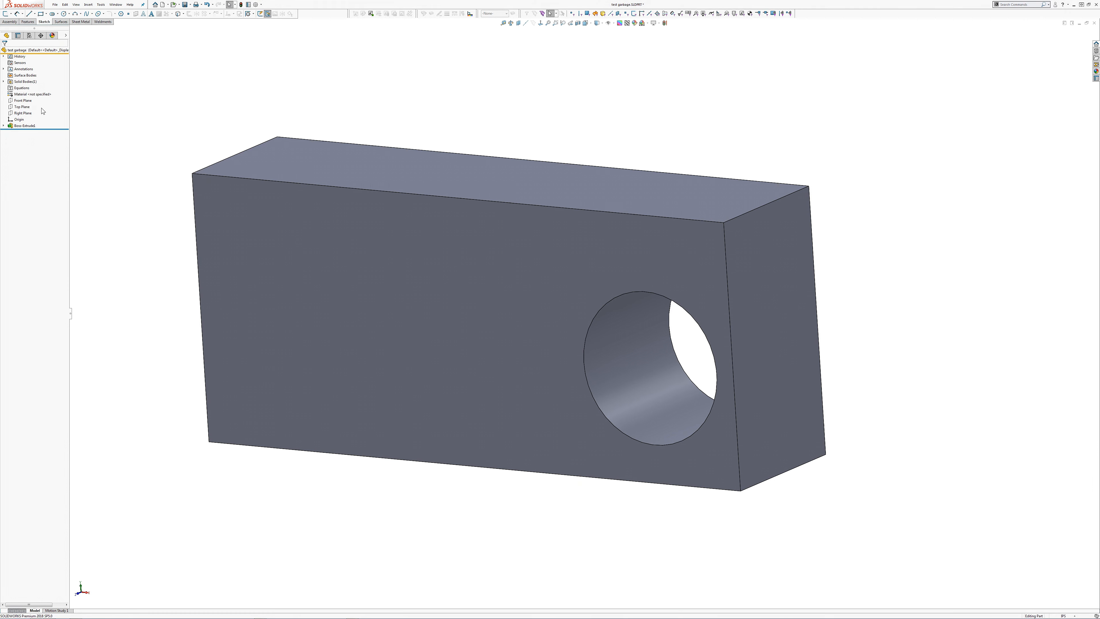
click(23, 100)
click(30, 92)
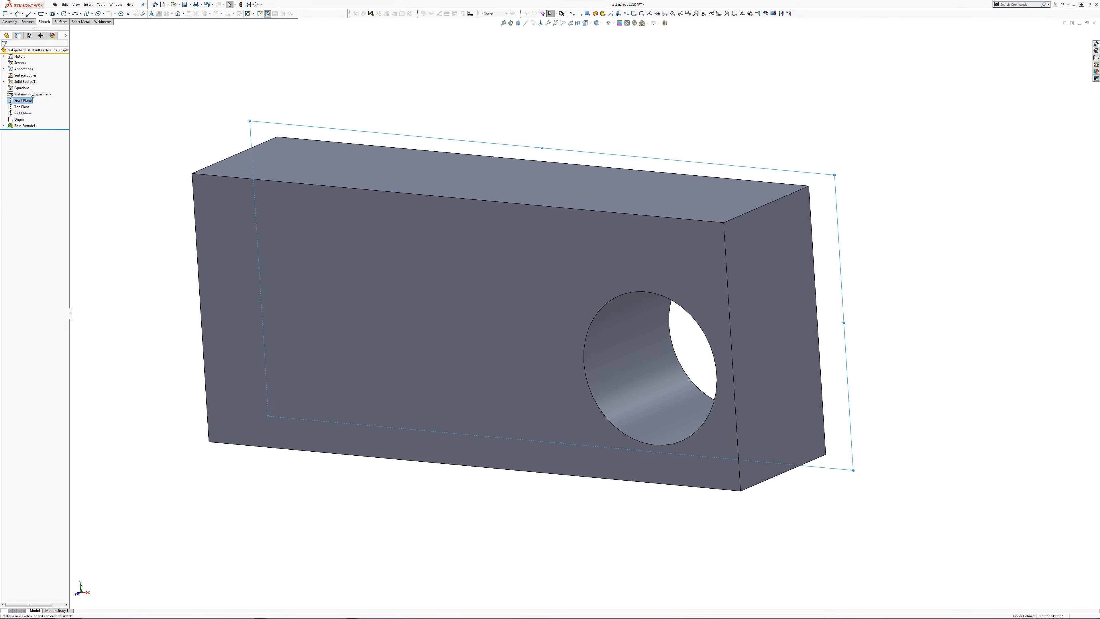
click(40, 14)
mouse_move(237, 129)
middle_down()
mouse_move(339, 104)
mouse_move(300, 125)
middle_up()
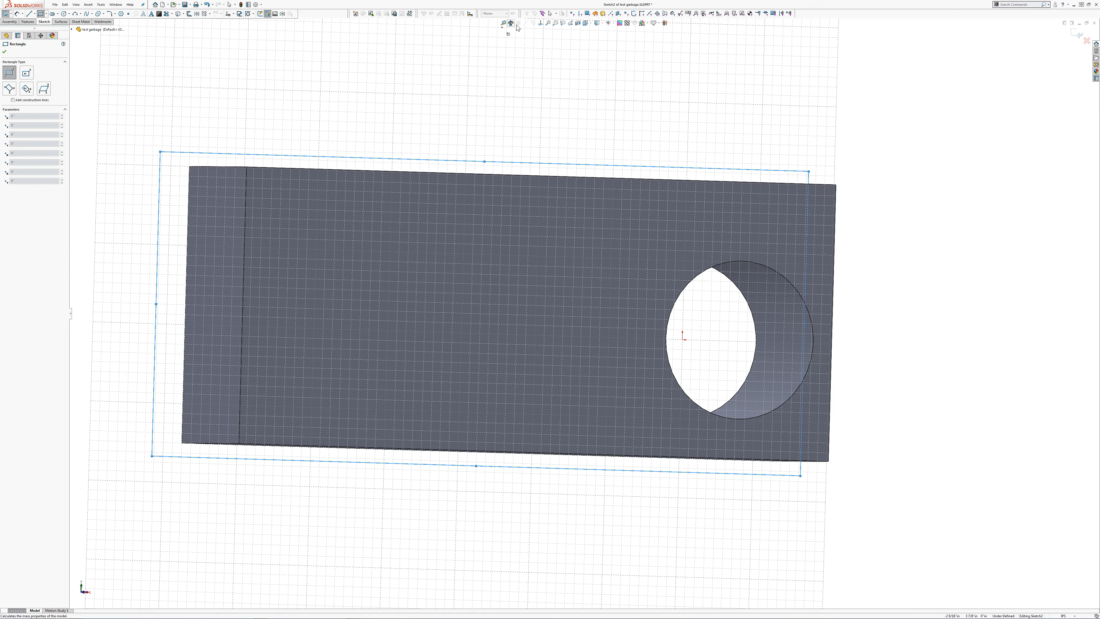
click(540, 24)
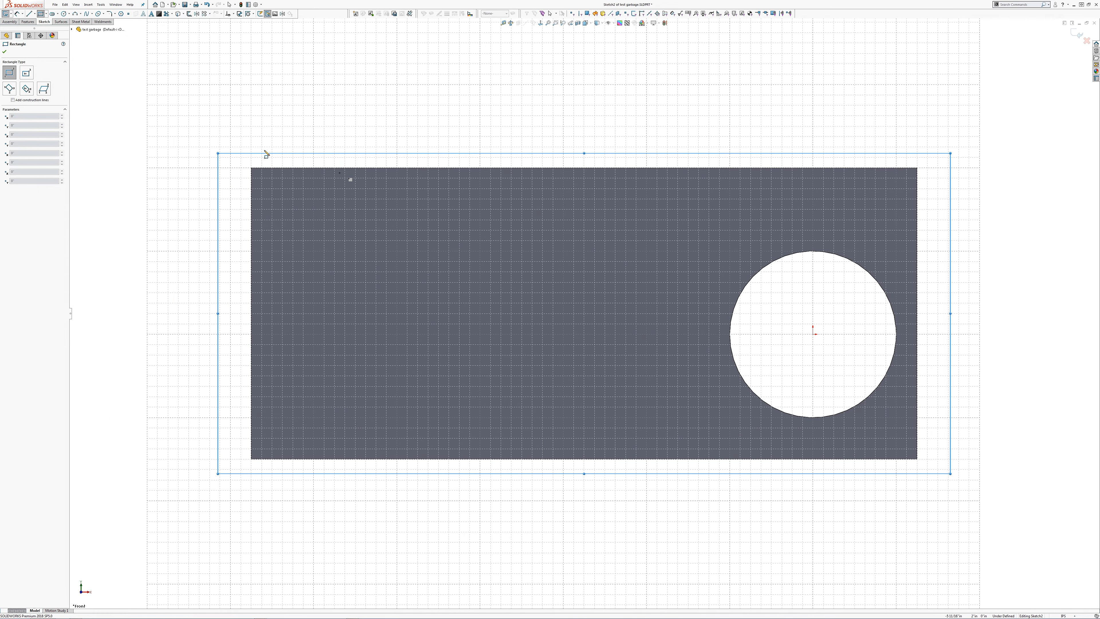
click(251, 94)
click(428, 168)
key(Escape)
Step: Make the rectangle's lower right corner coincident with the block's upper rear edge
middle_drag(434, 143, 415, 165)
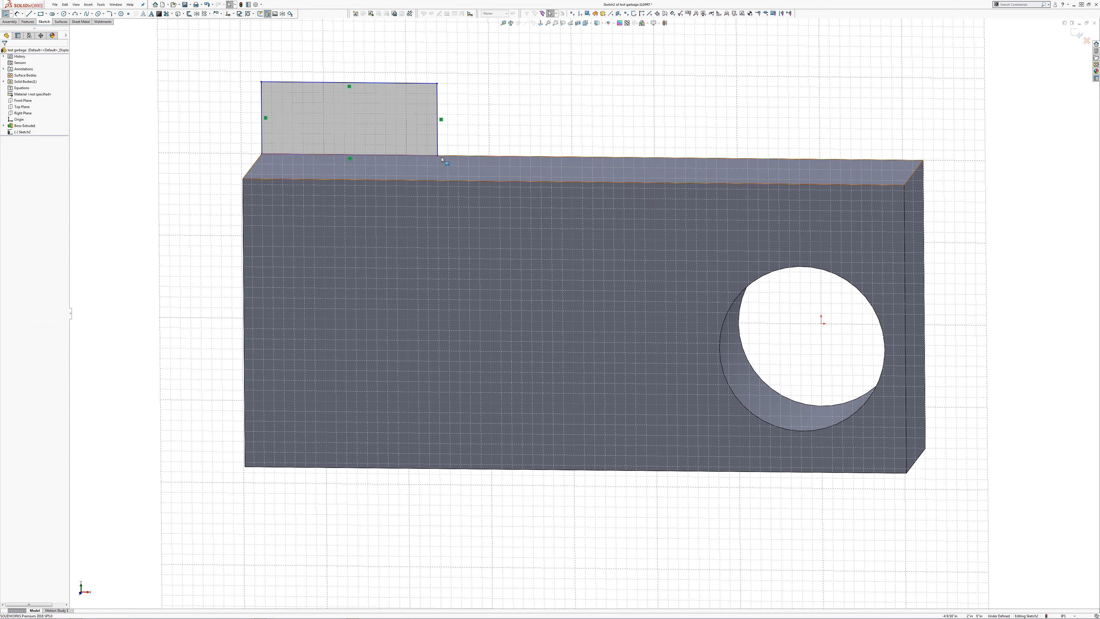
click(438, 155)
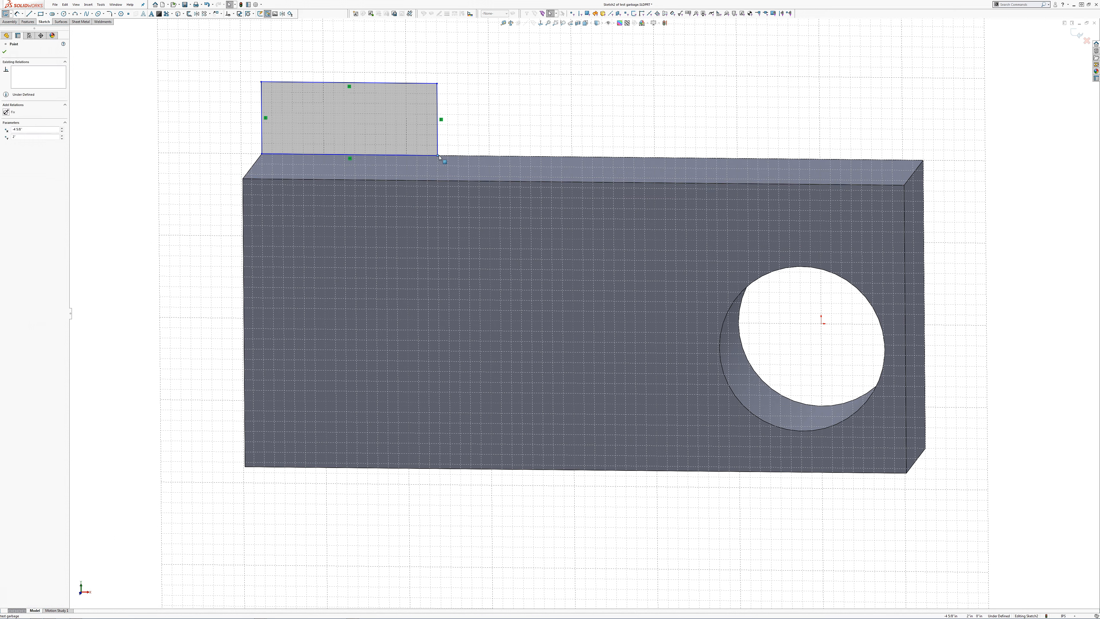
ctrl+click(442, 157)
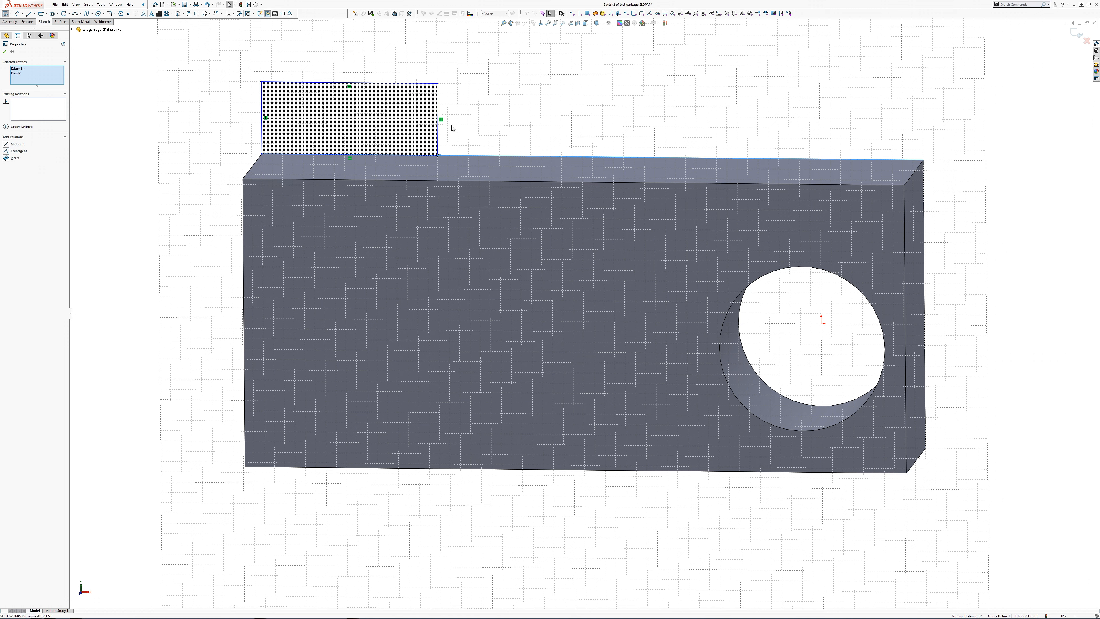
click(466, 131)
Step: Make the rectangle's left and bottom lines collinear with the block's rear left and rear upper edges
click(262, 138)
middle_drag(263, 148, 298, 160)
ctrl+click(247, 185)
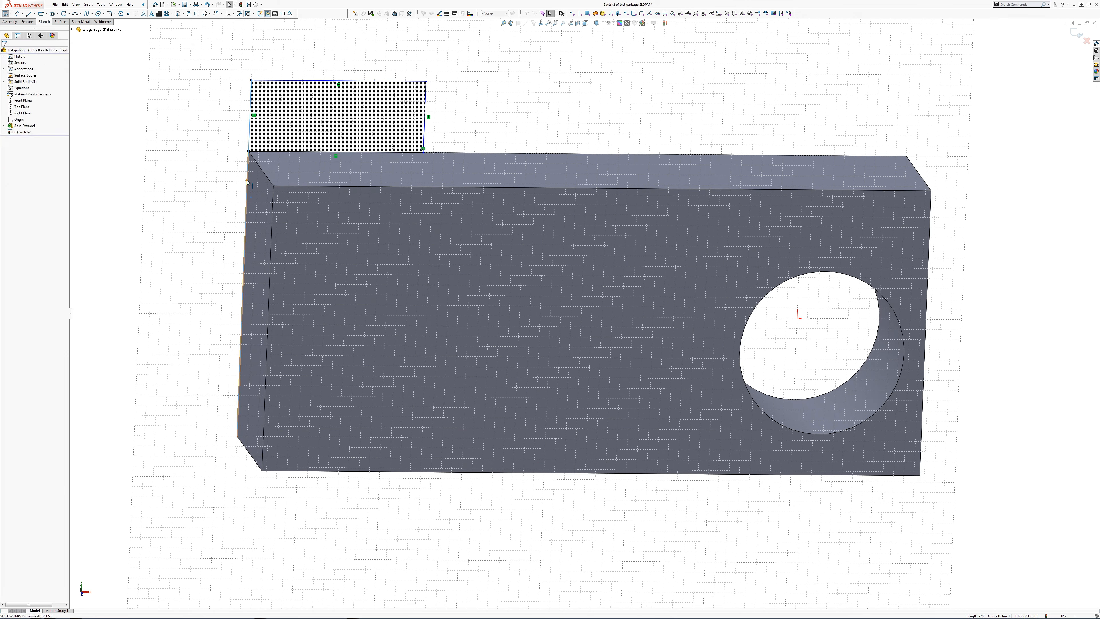
click(262, 155)
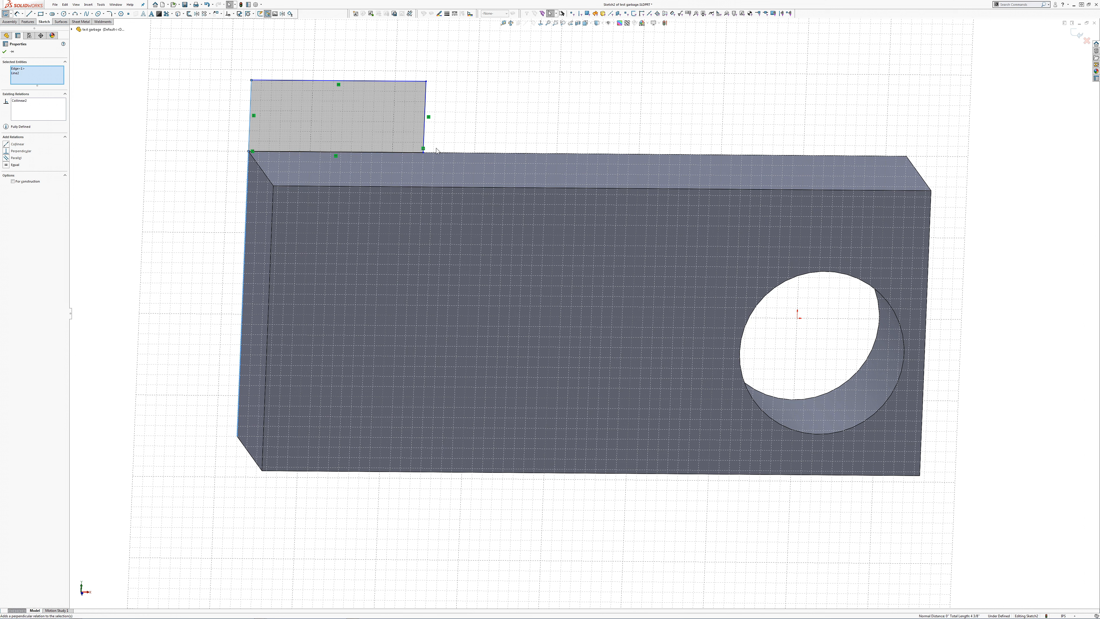
key(Escape)
click(402, 154)
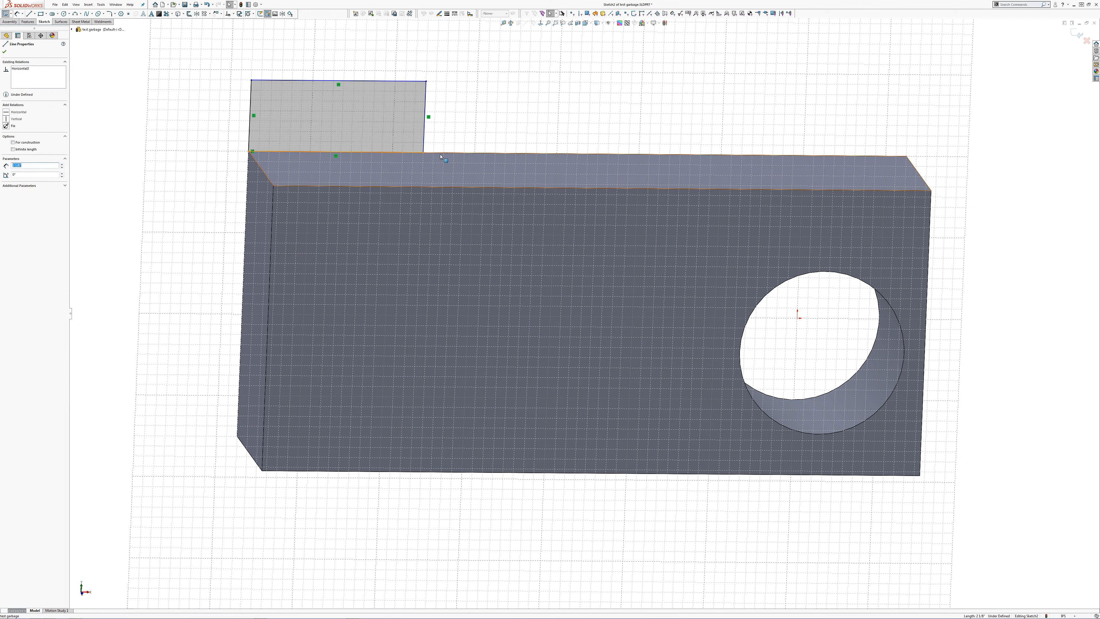
ctrl+click(455, 154)
click(458, 128)
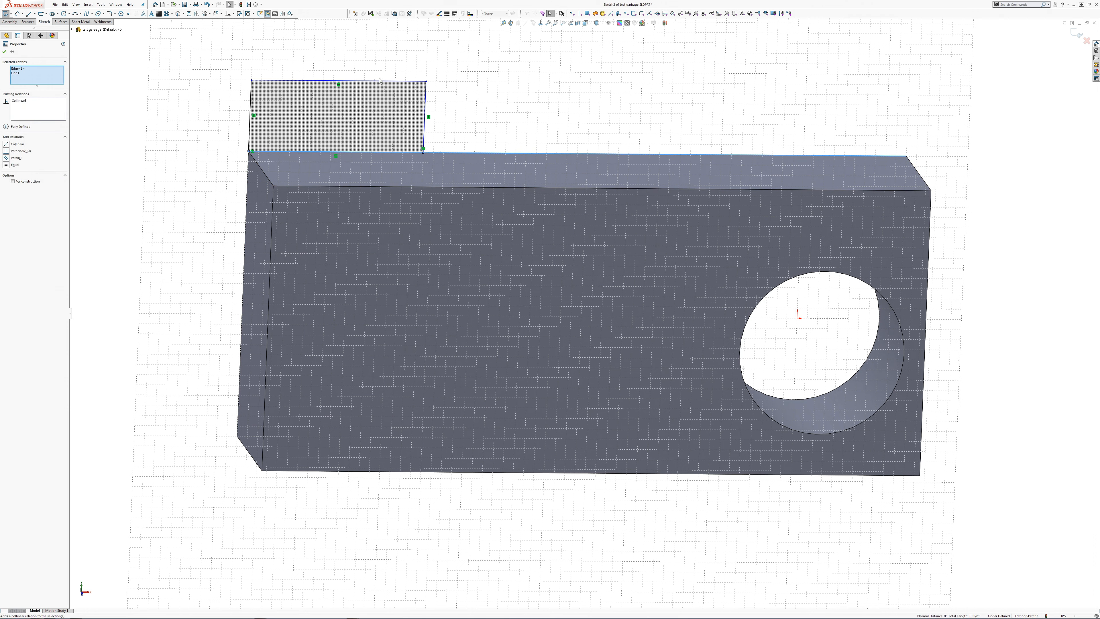
Step: Dimension the rectangle's width to 2 in between its left and right sides
click(18, 14)
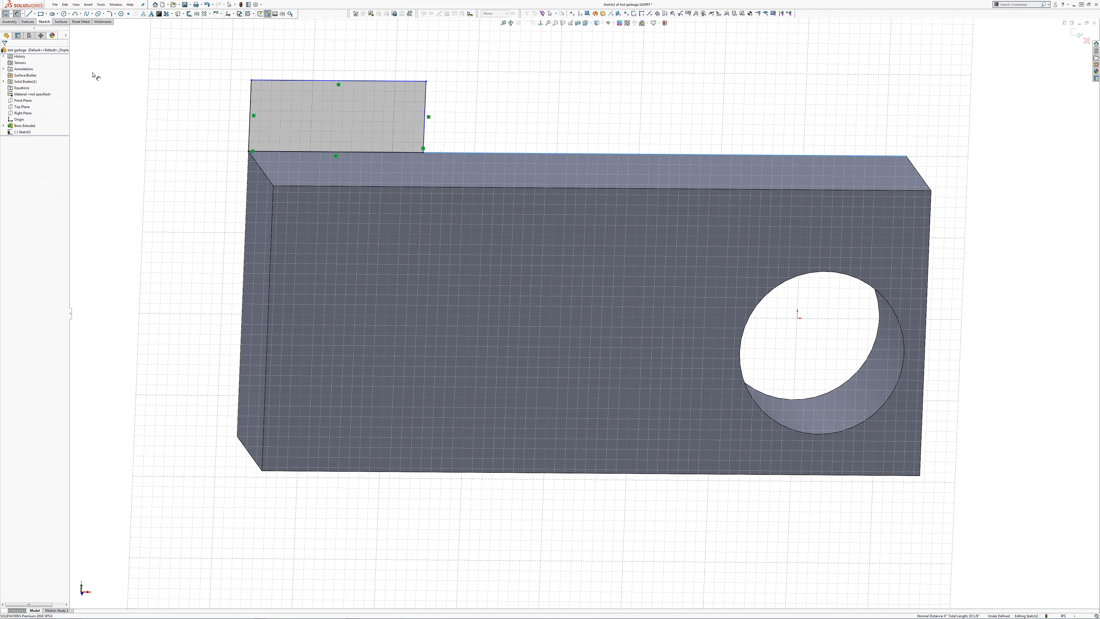
click(252, 96)
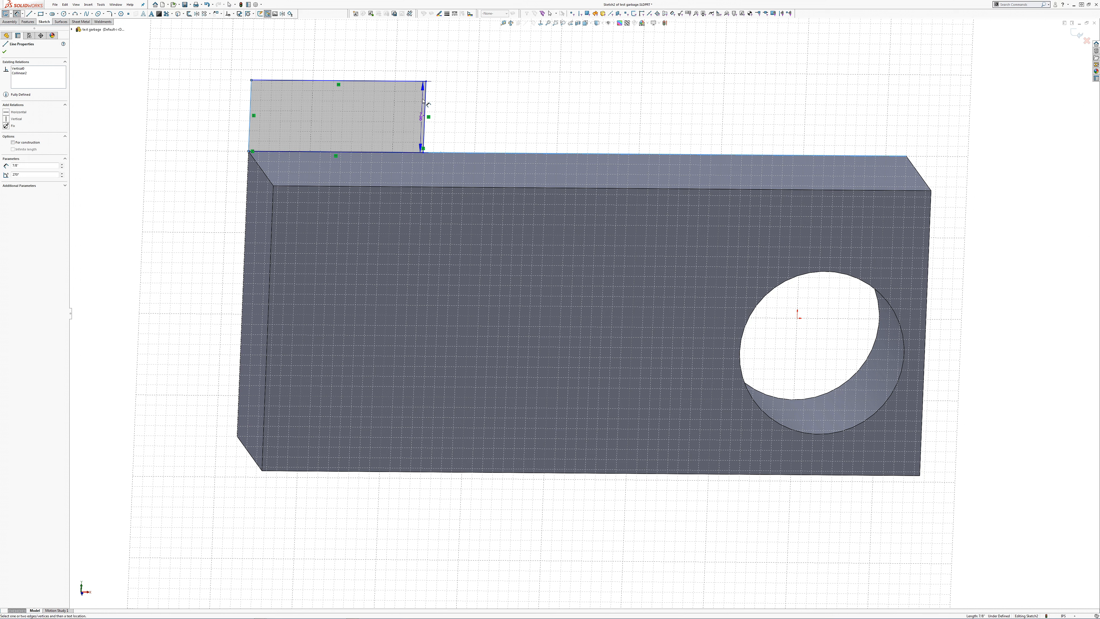
click(426, 102)
click(286, 70)
text(2 1/8")
key(Return)
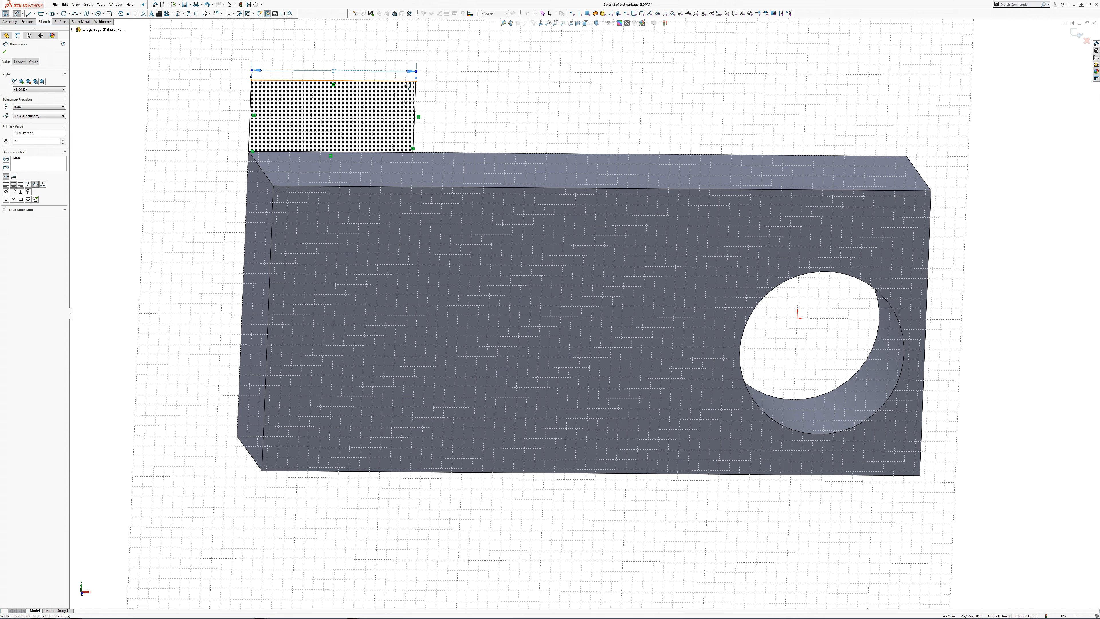
Step: Dimension the rectangle's height to 1 in and extrude the profile 1 in as a raised boss
click(401, 90)
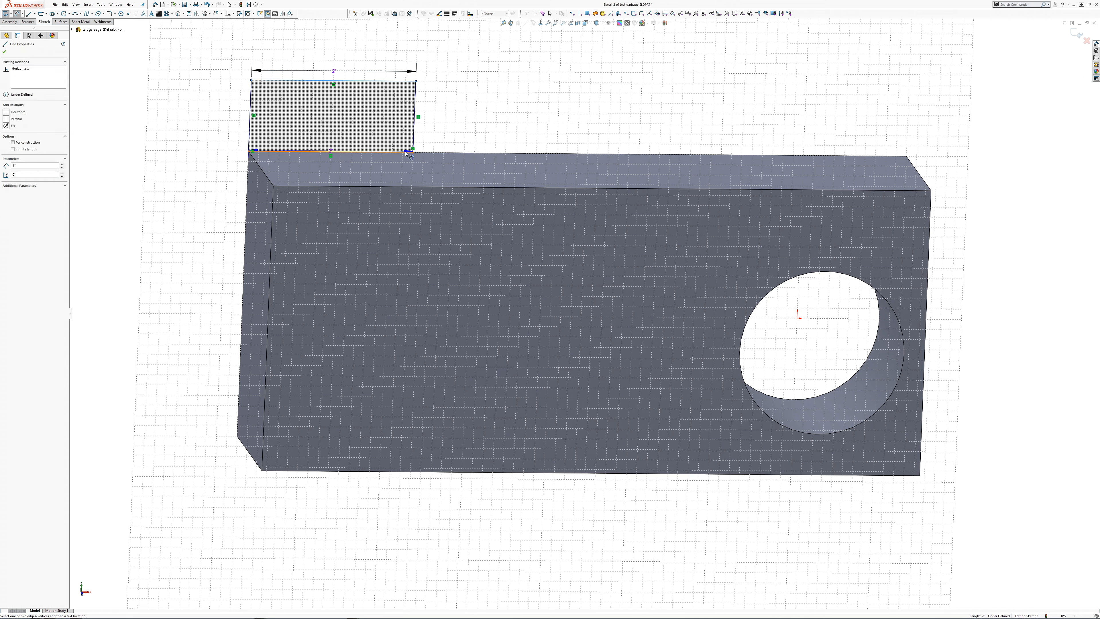
click(238, 143)
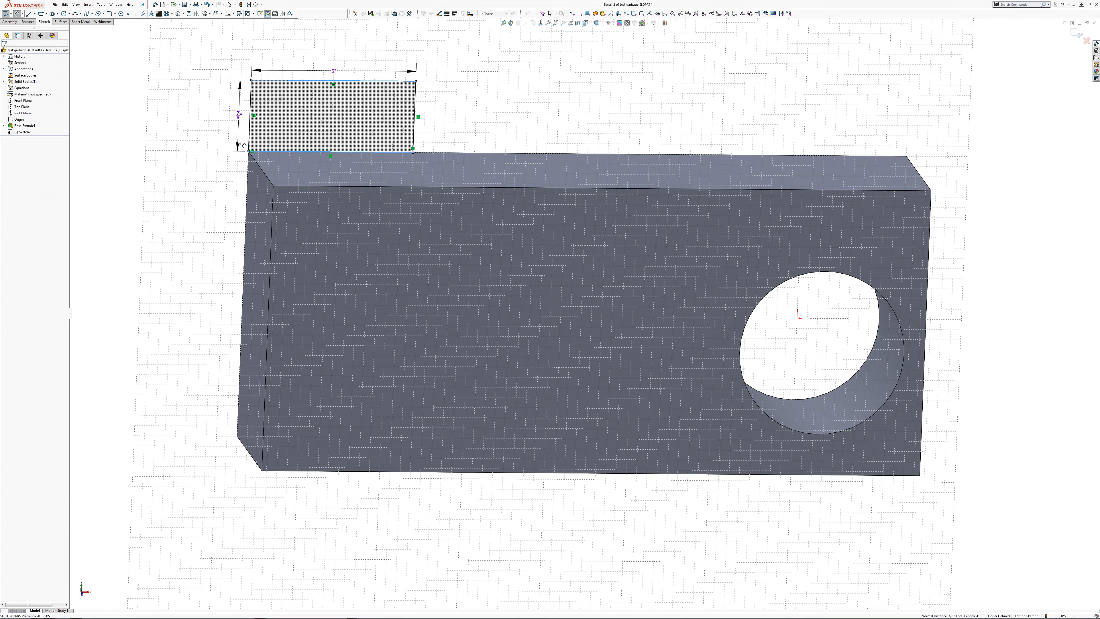
key(Return)
key(e)
text(1)
key(Return)
middle_drag(594, 110, 498, 126)
click(114, 39)
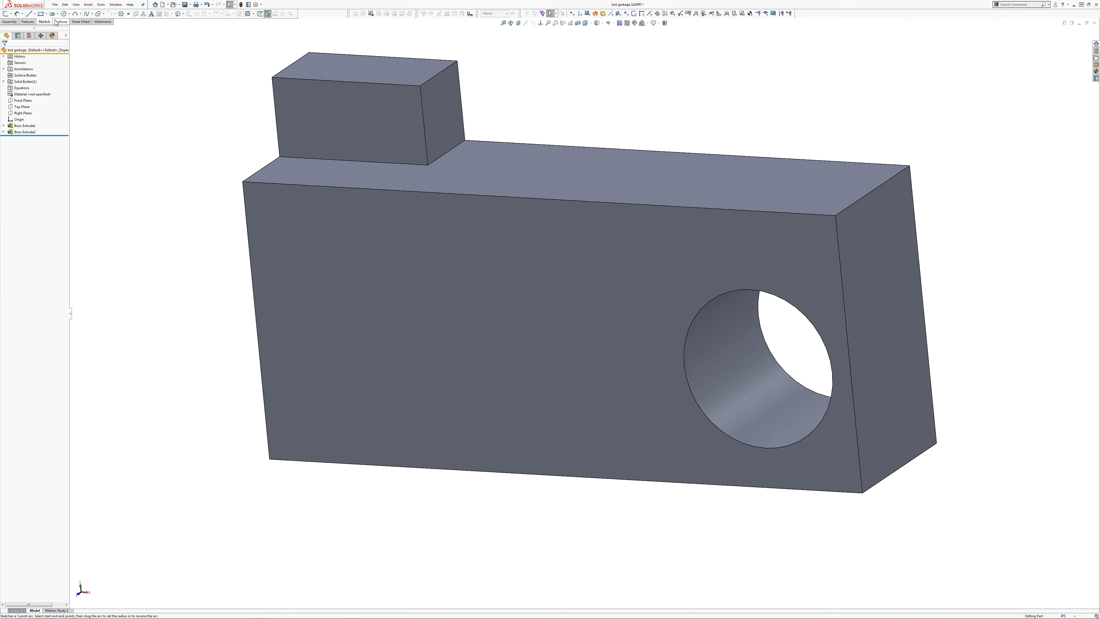
Step: Fillet the inside edge where the raised boss's right side meets the block's top face with a 0.5 in radius
click(27, 21)
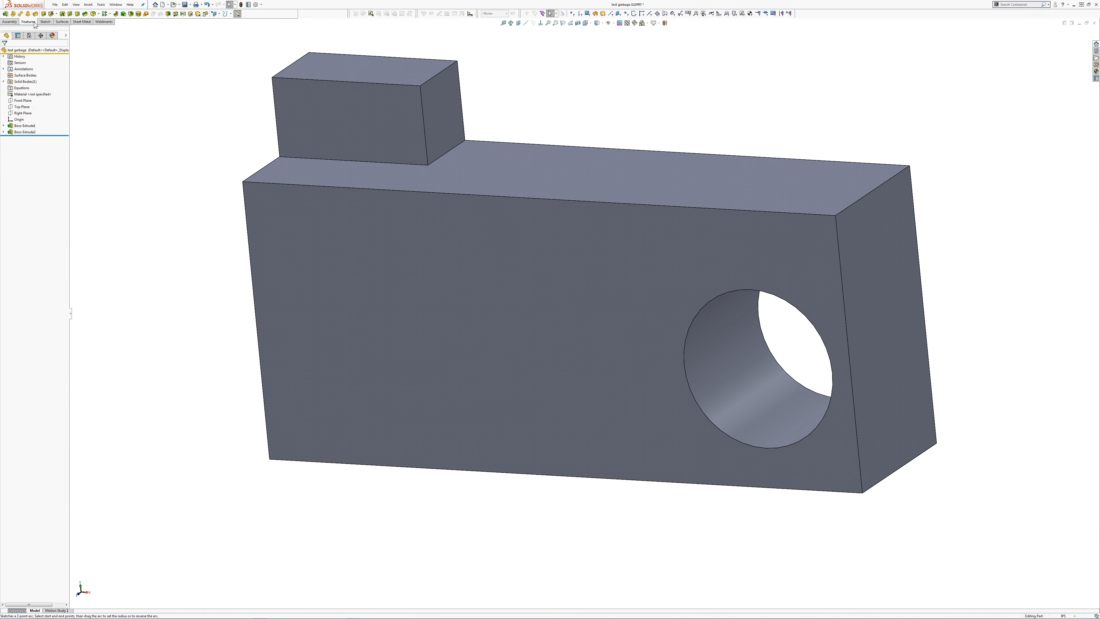
click(95, 14)
click(453, 150)
text(.5)
key(Return)
key(Return)
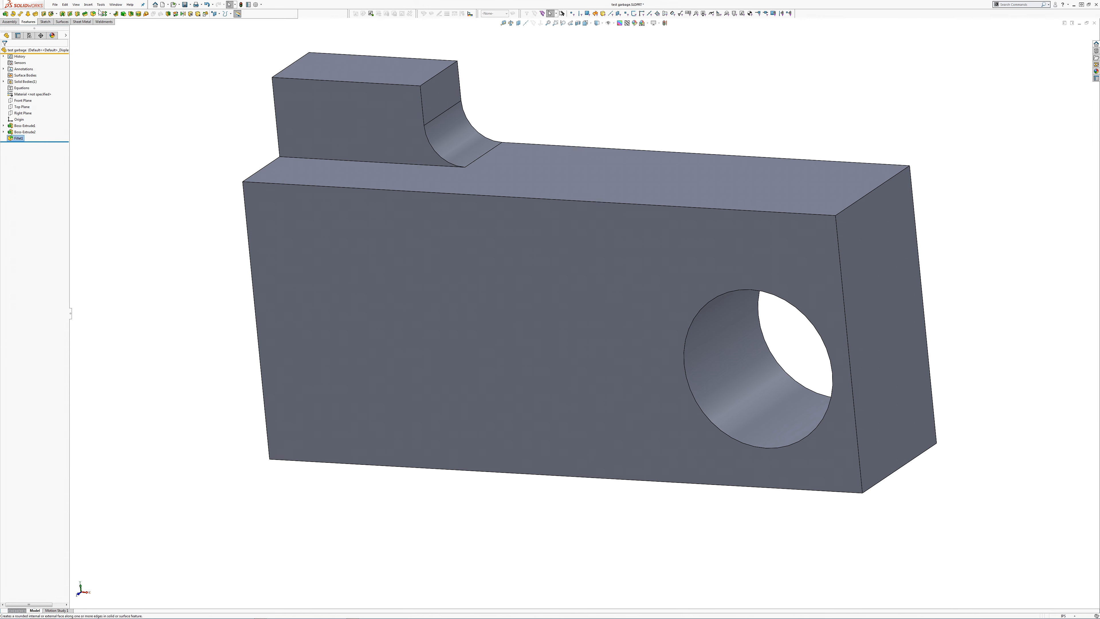
Step: Chamfer the raised boss's top left, top front and front left vertical edges with a 1/4 in distance
click(99, 14)
click(105, 27)
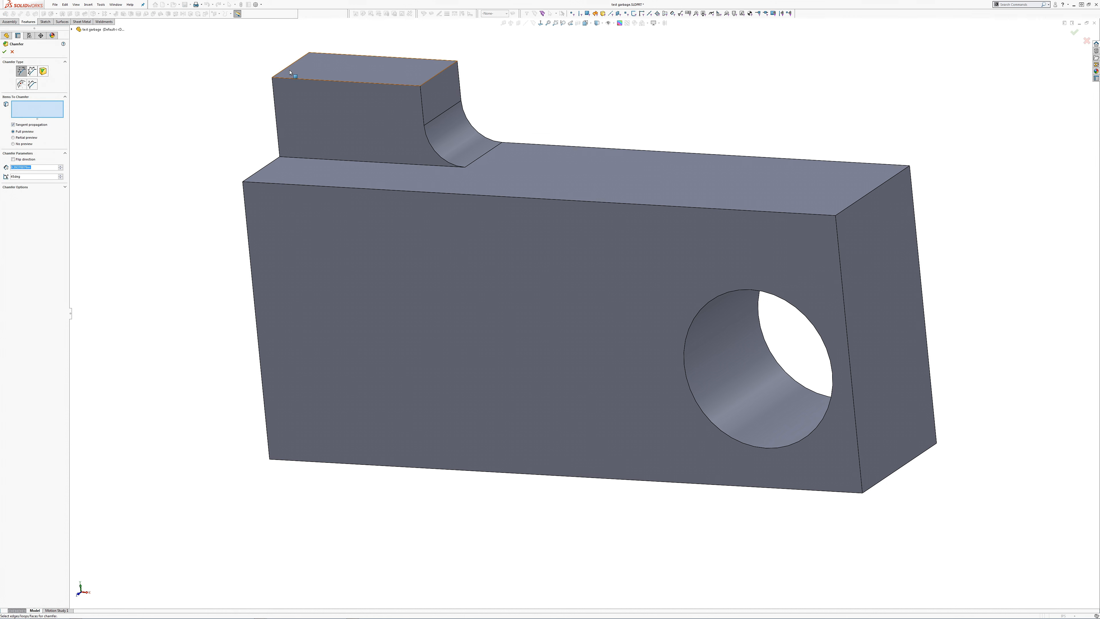
click(292, 79)
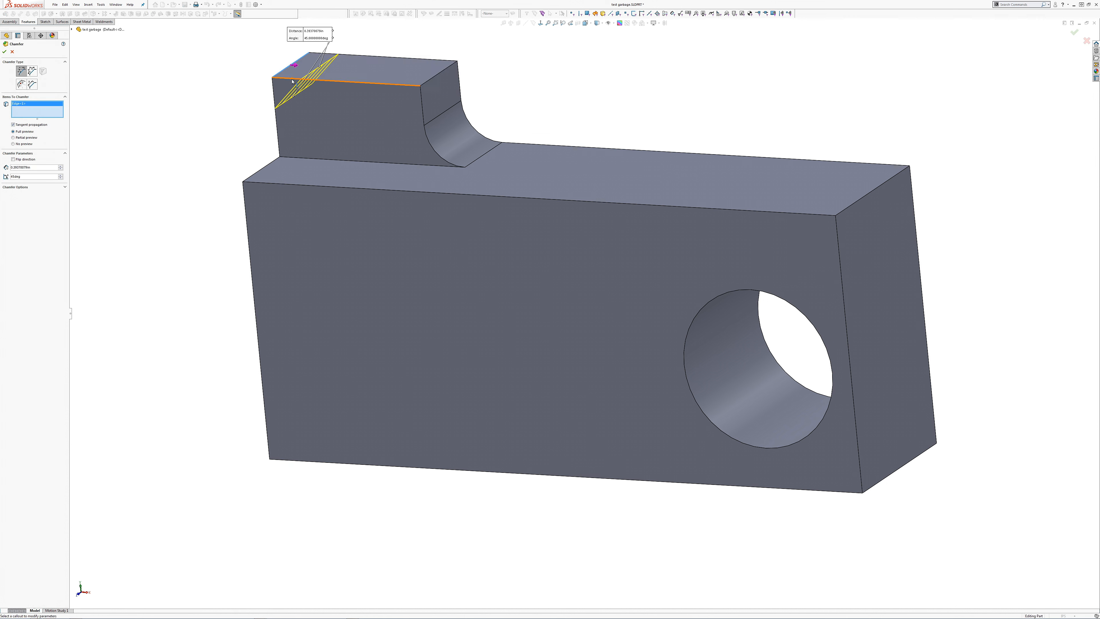
click(292, 81)
click(273, 92)
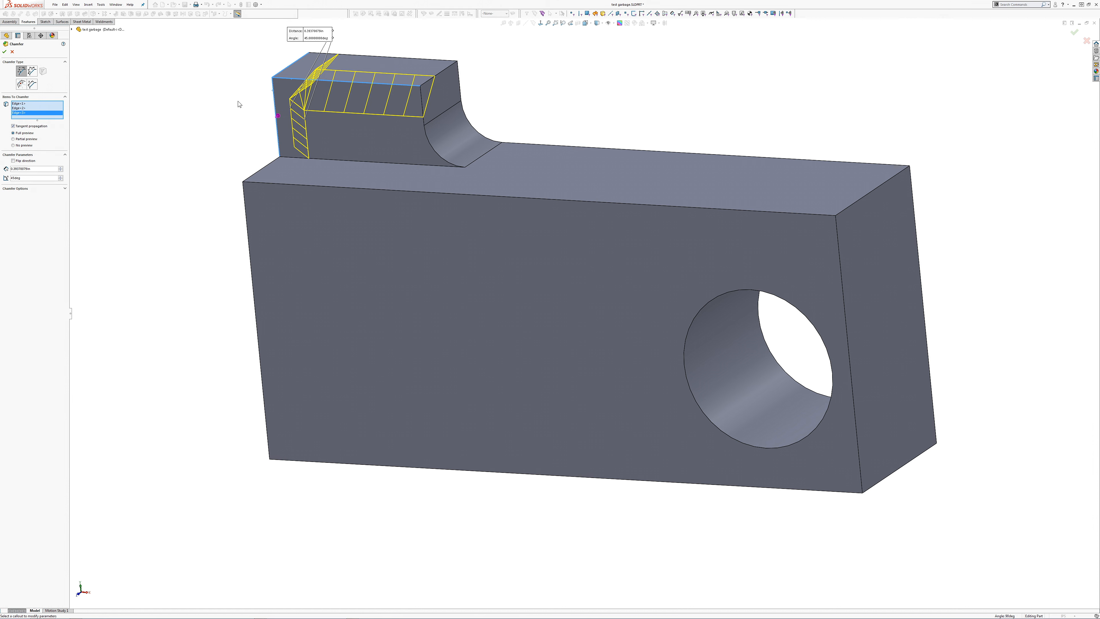
key(ctrl+a)
text(1/4")
key(Return)
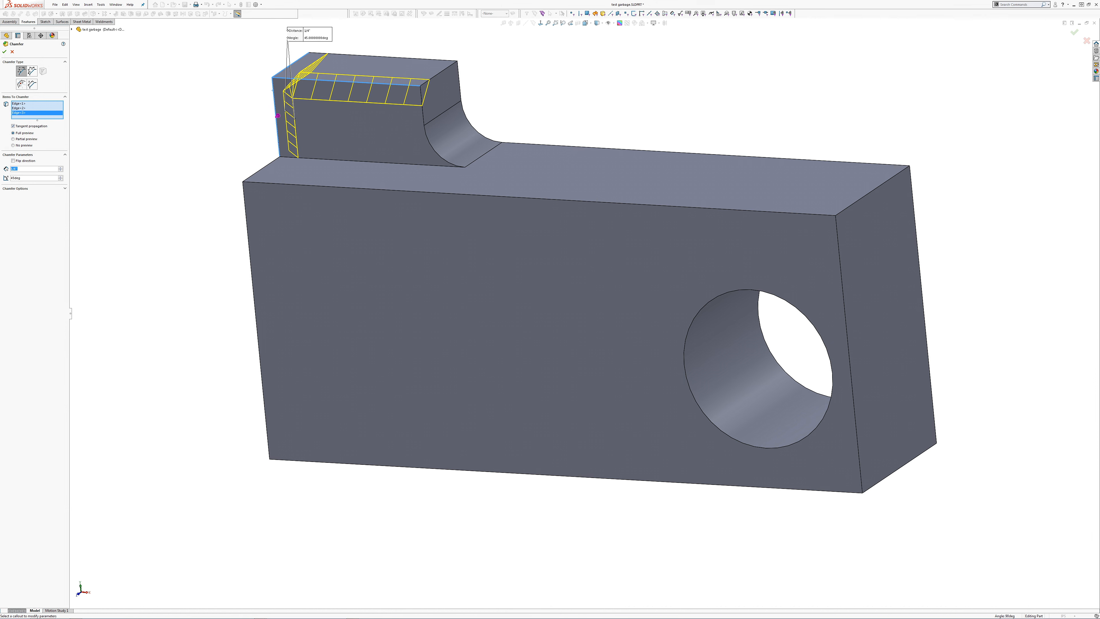
click(4, 52)
Step: Edit the chamfer and try to add the boss's top right edge above the fillet
middle_drag(363, 248, 403, 217)
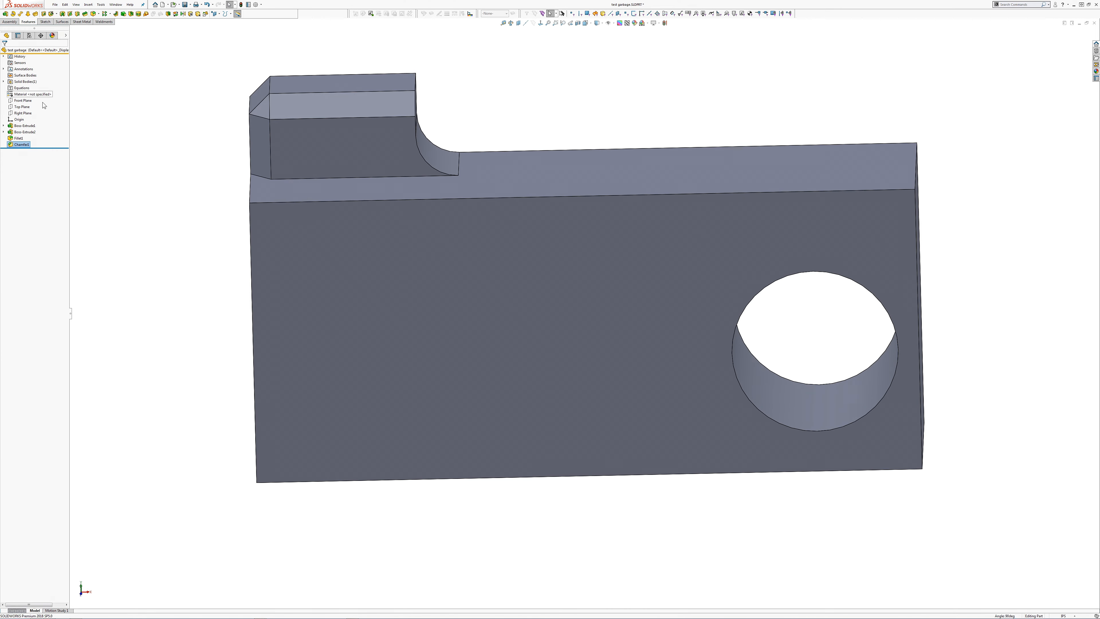
right_click(26, 147)
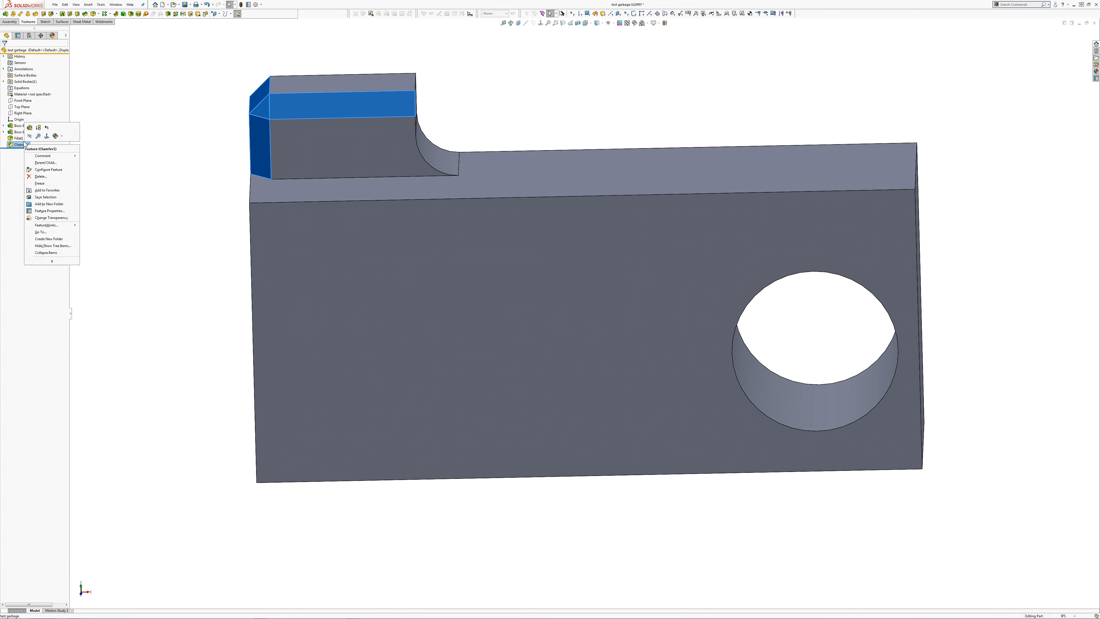
click(30, 127)
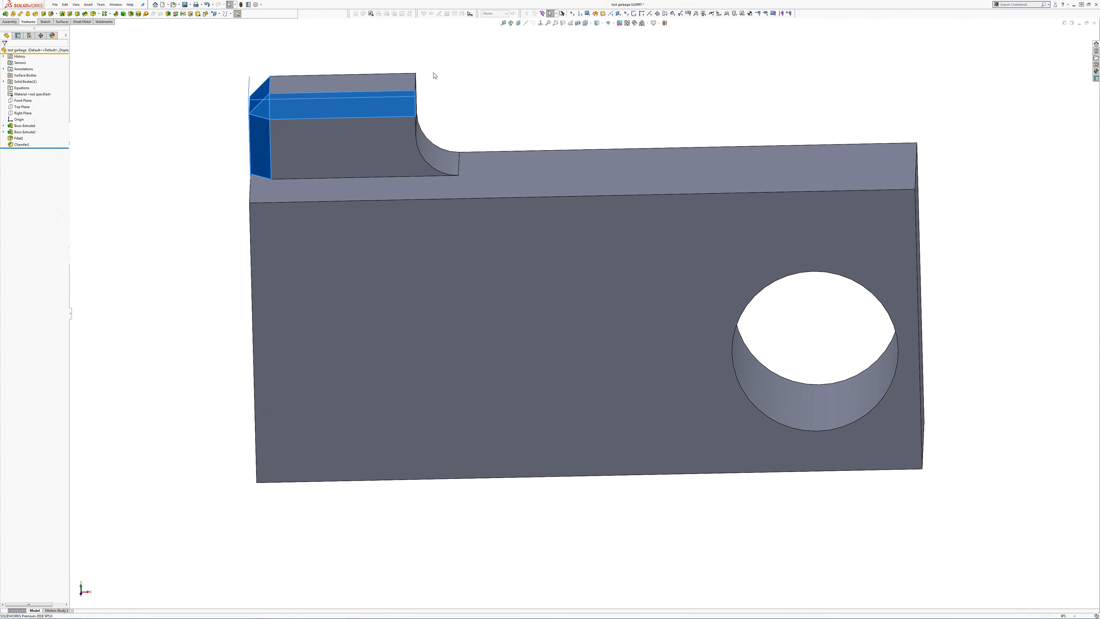
click(414, 84)
click(5, 52)
Step: Edit the fillet to also round the raised boss's top right edge
click(19, 139)
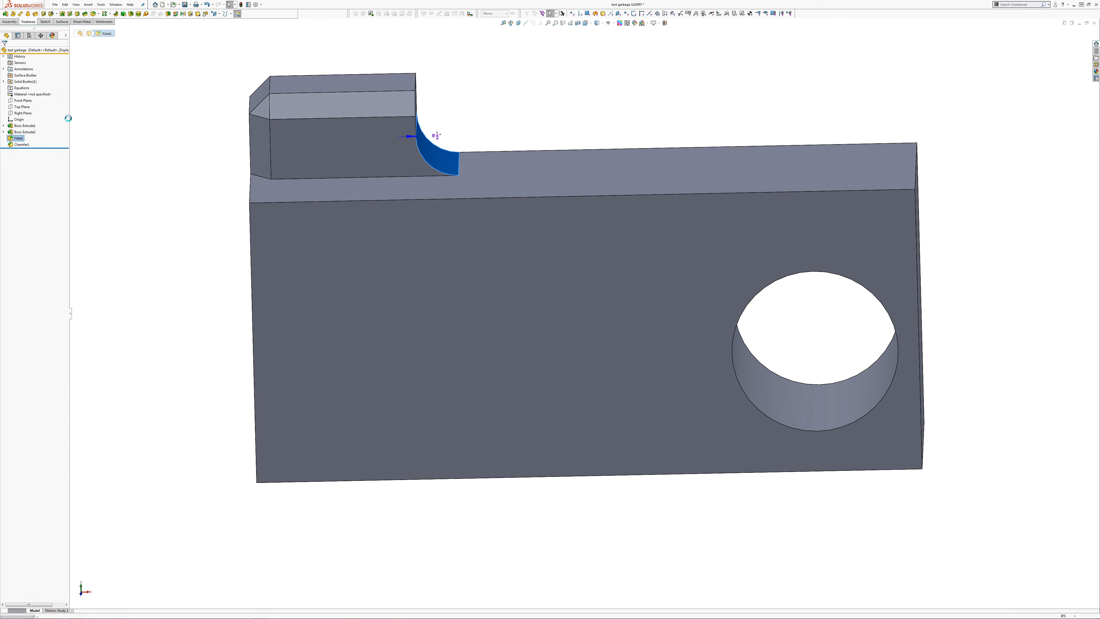
click(22, 126)
click(416, 95)
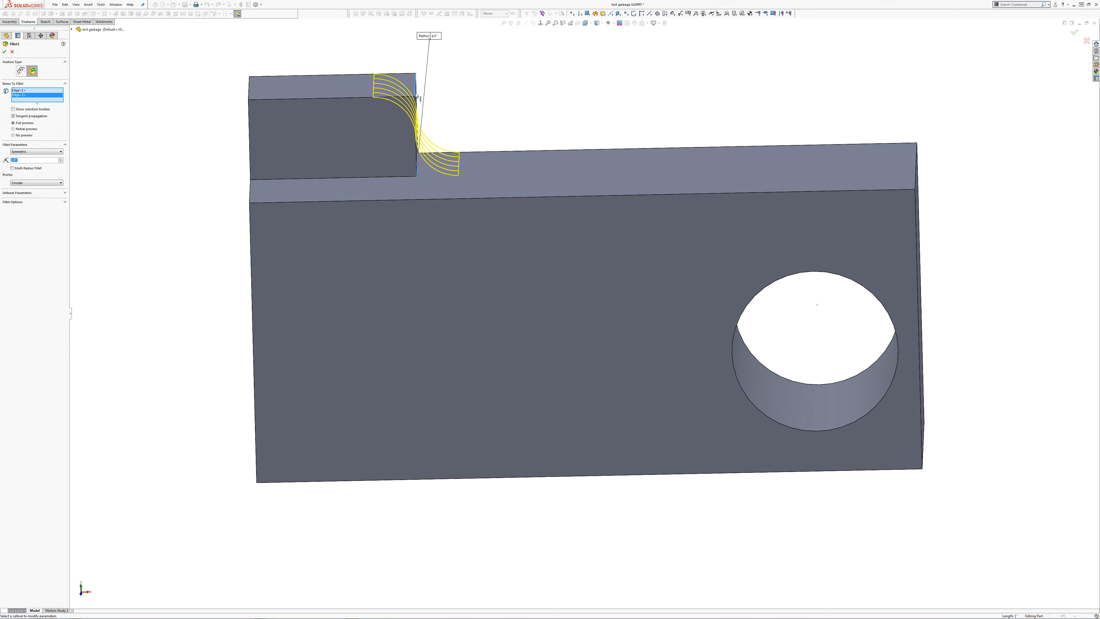
right_click(416, 95)
middle_drag(419, 96, 381, 93)
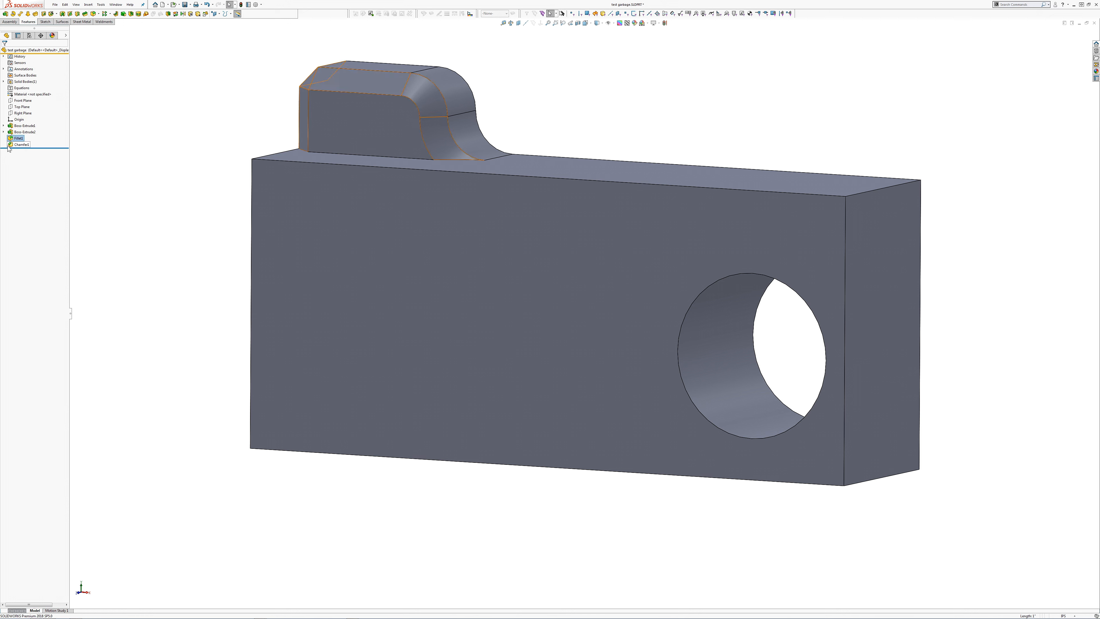
Step: Add the front edge at the boss's base to the existing fillet
right_click(19, 137)
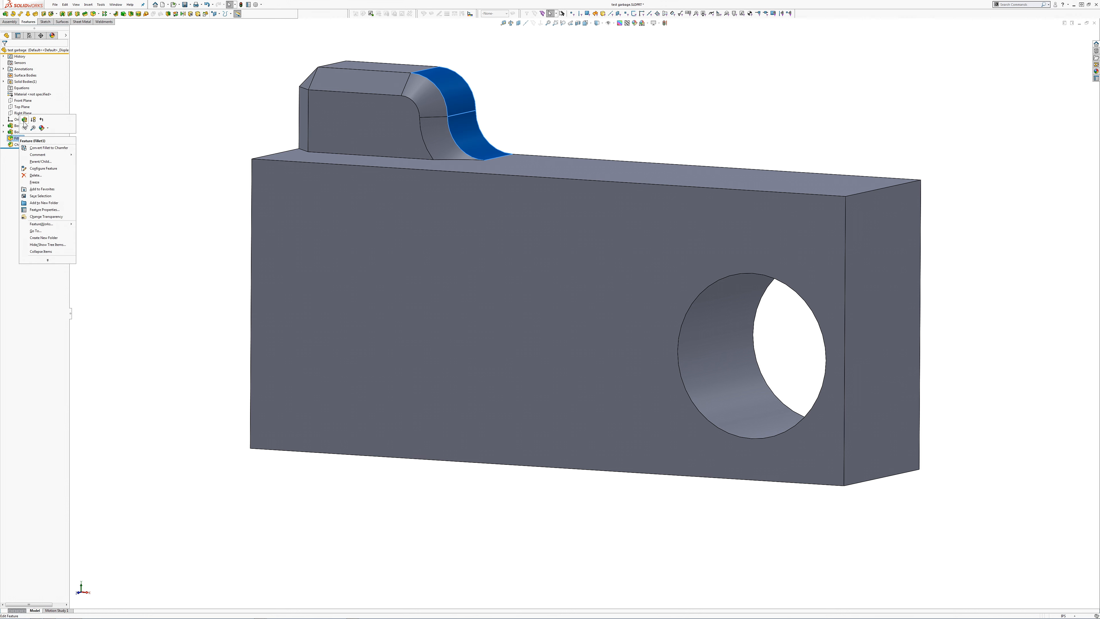
click(24, 119)
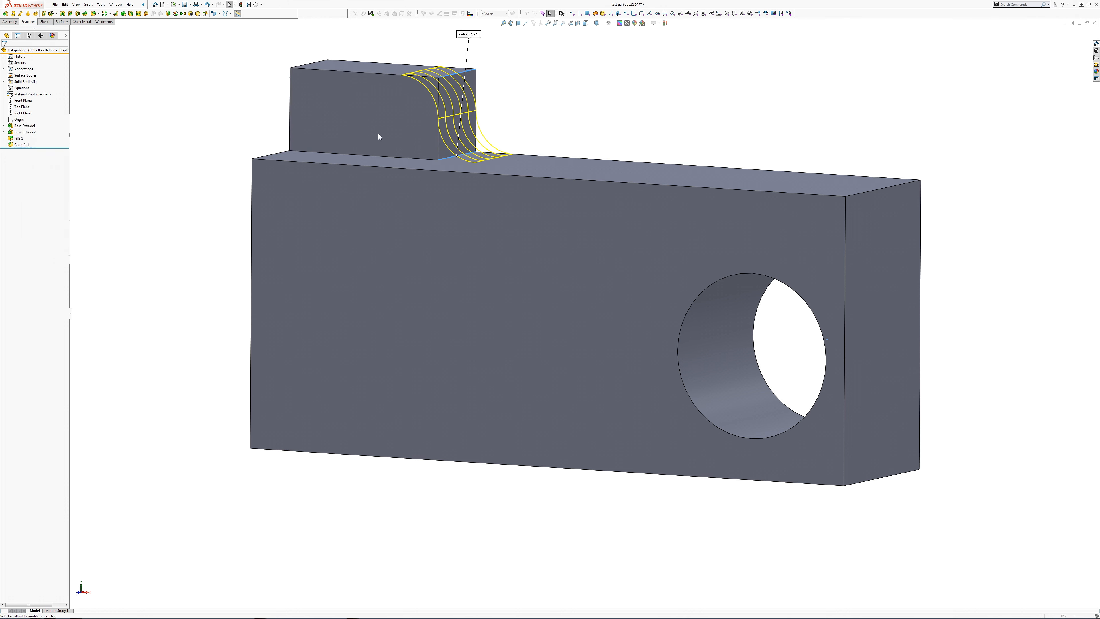
click(357, 155)
key(Return)
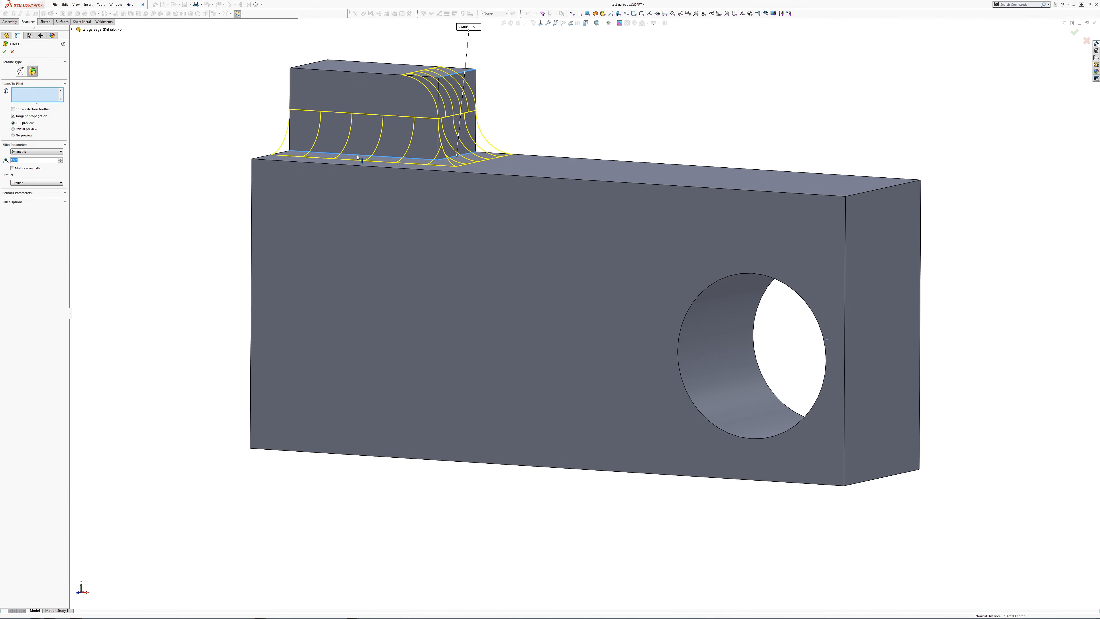
middle_drag(371, 136, 433, 208)
Step: Start a Hole Wizard hole on the boss's flat top face and set its size to 3/8-16
click(351, 135)
click(51, 14)
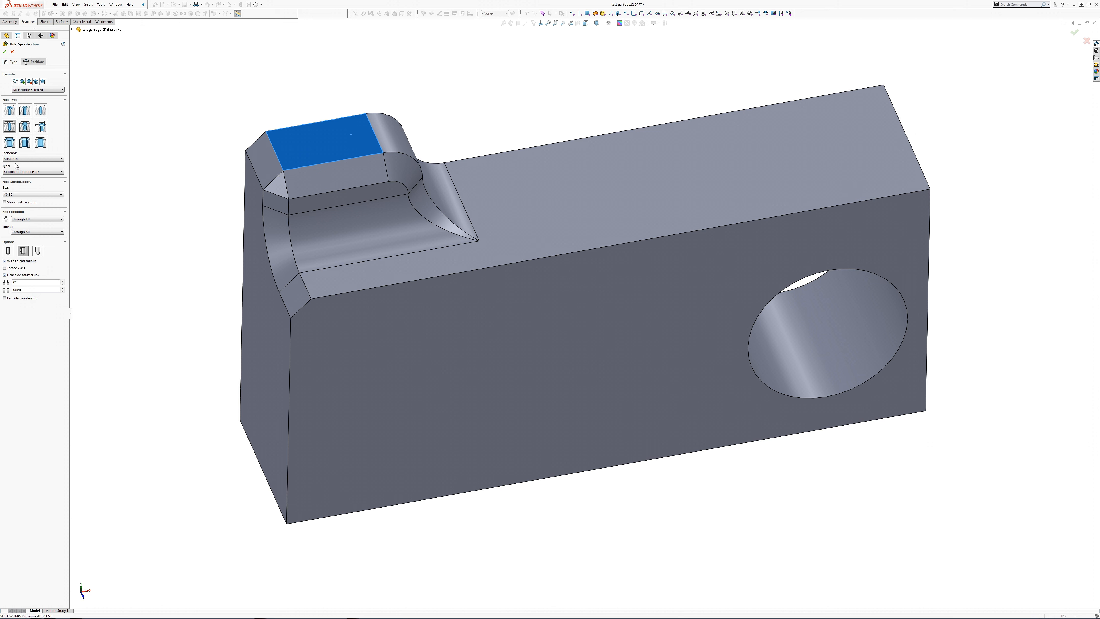
click(17, 195)
scroll(14, 221, down, 10)
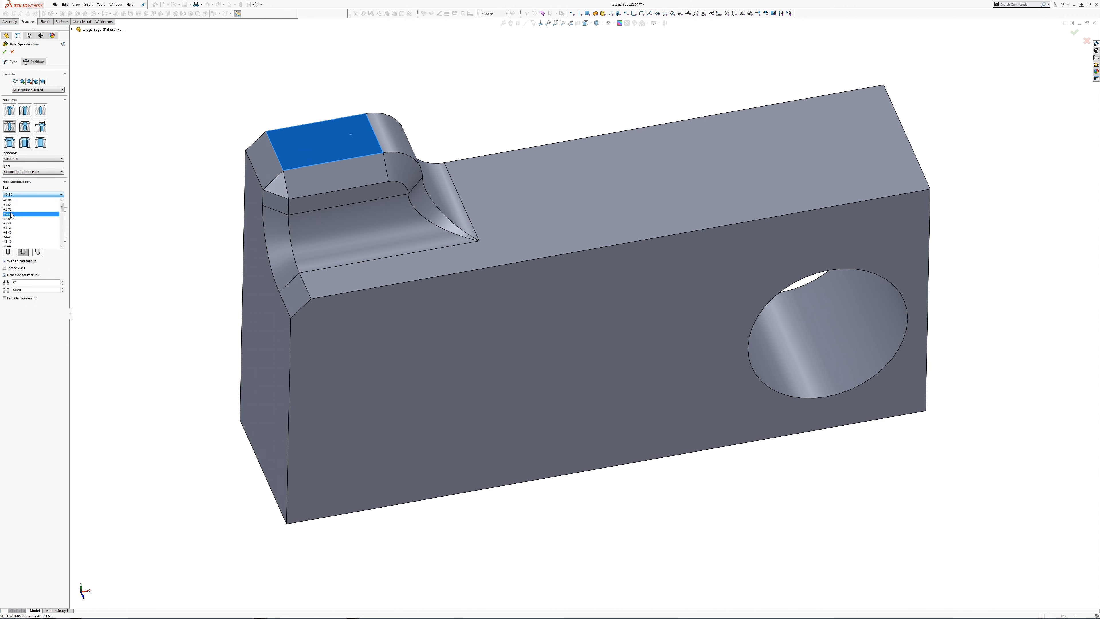
scroll(13, 216, up, 5)
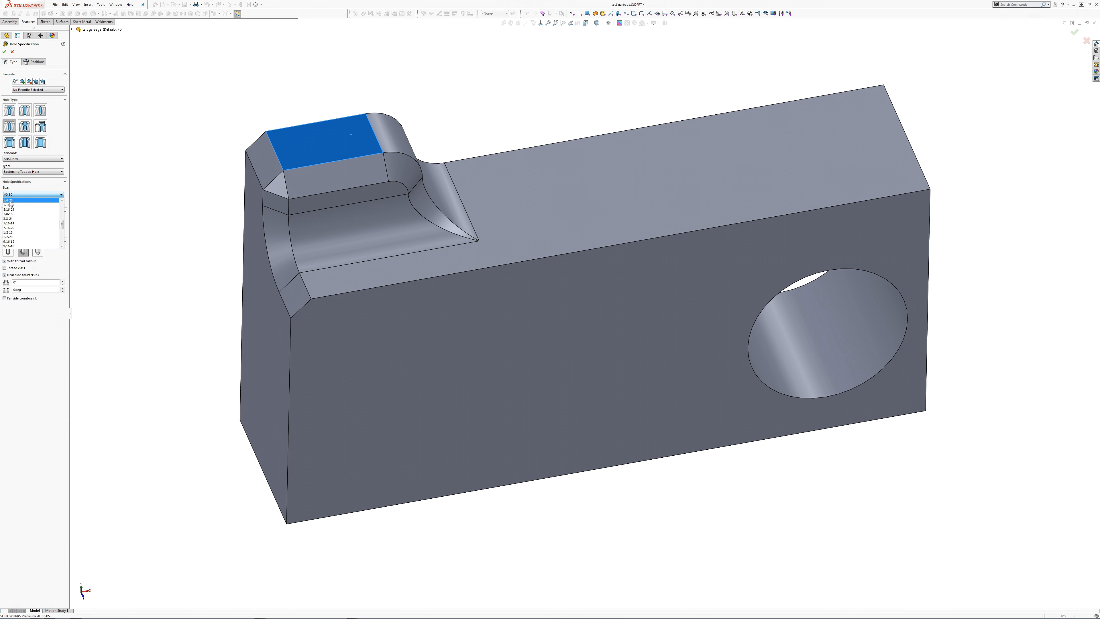
click(8, 213)
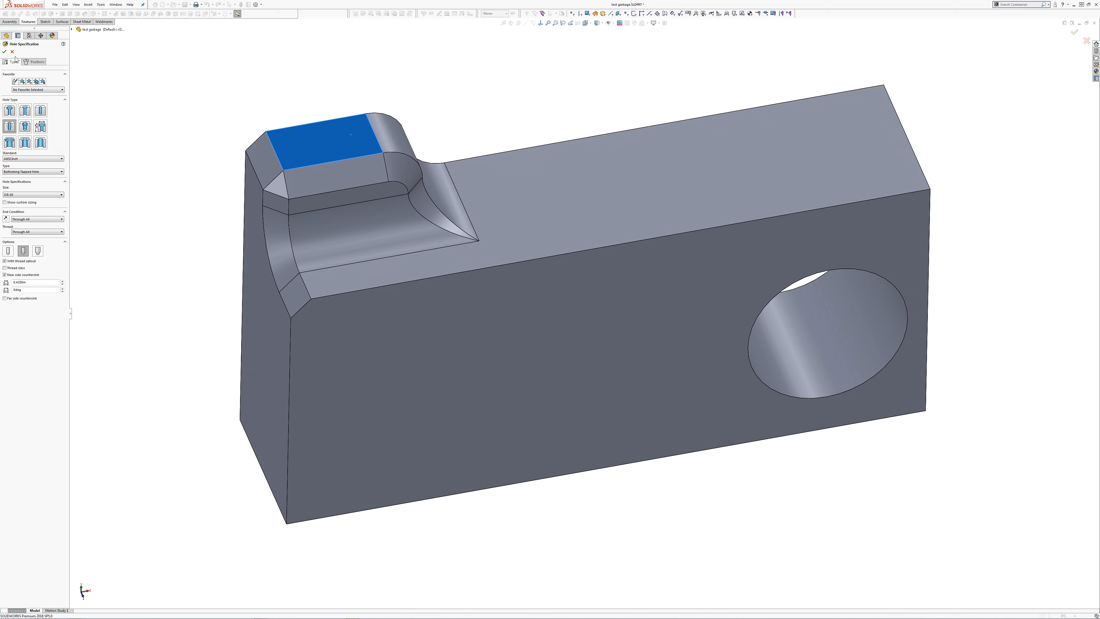
Step: Place the tapped hole's centre point near the middle of the boss's flat top face
click(35, 62)
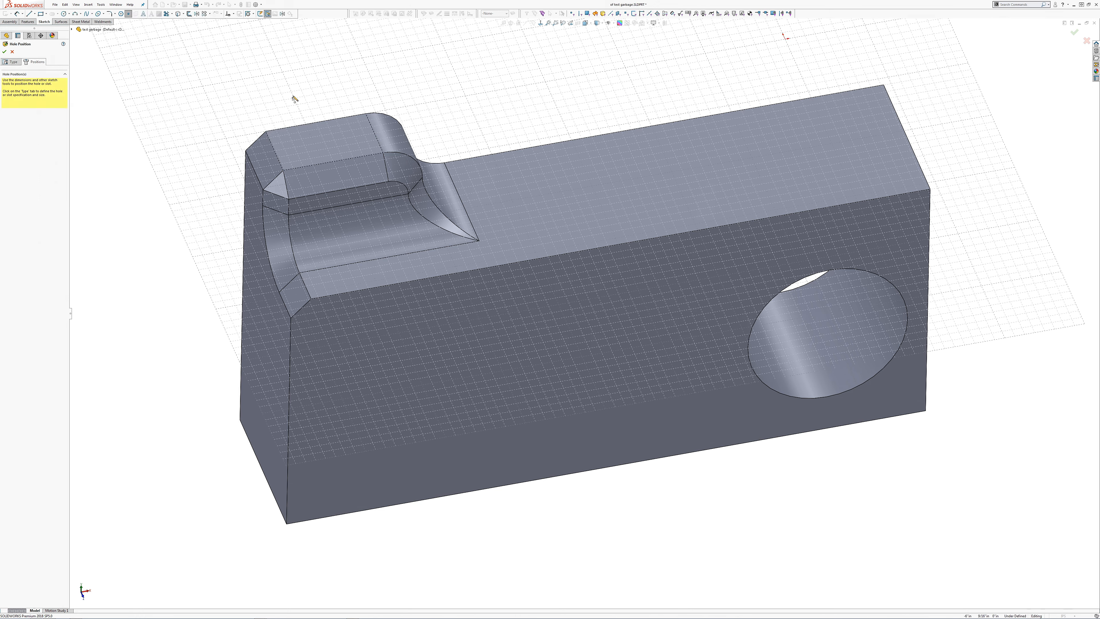
click(330, 143)
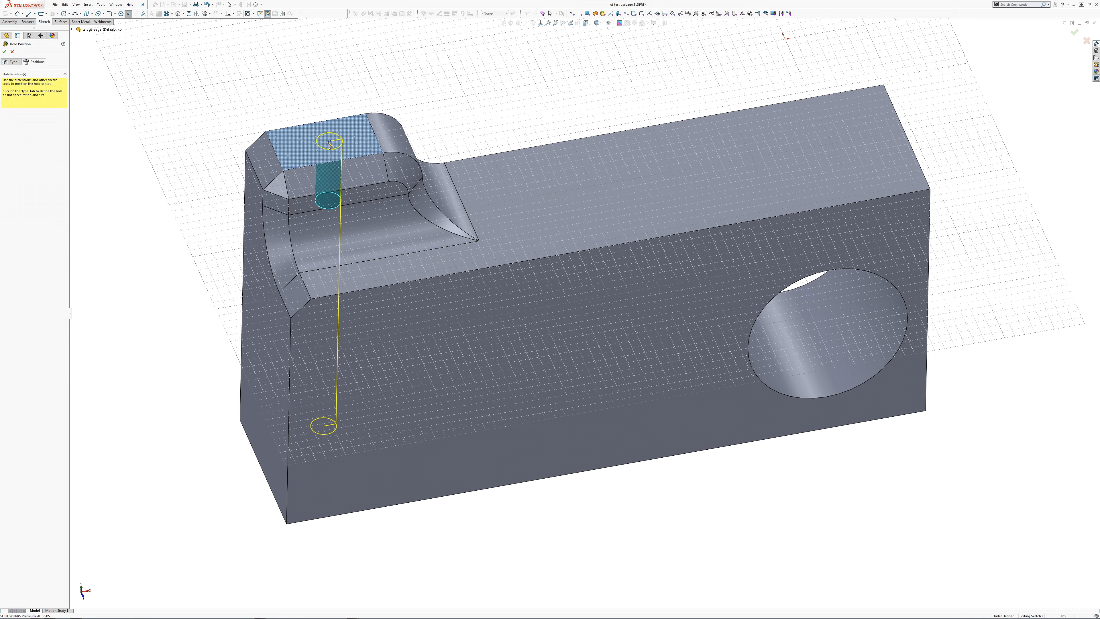
key(Escape)
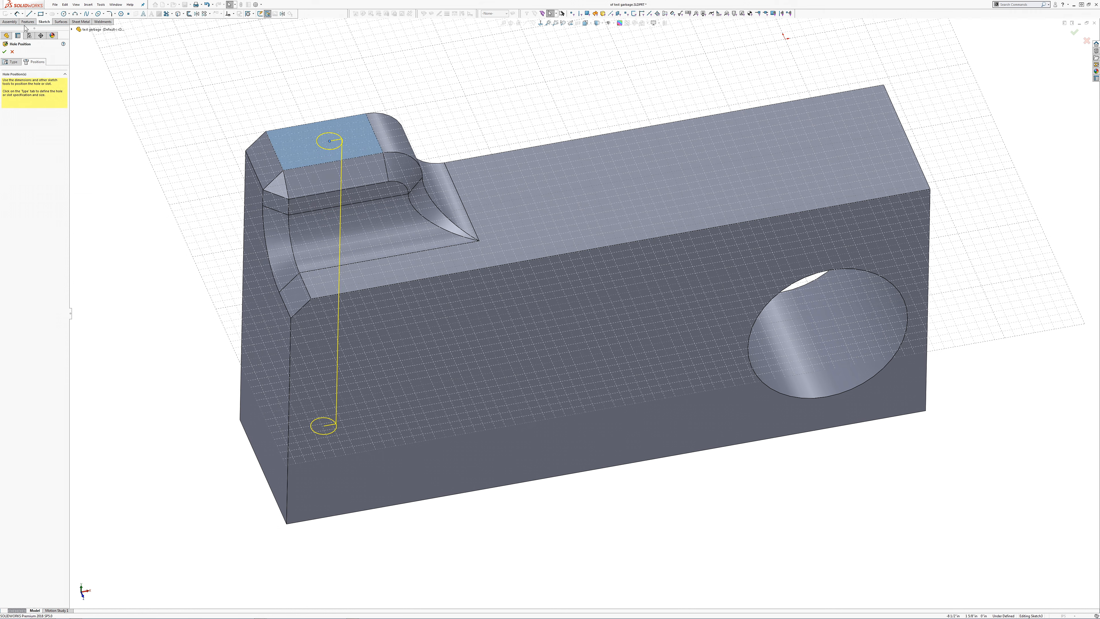
Step: Centre the hole with construction lines to the midpoints of the top face's rear and left edges, making the rear line vertical
click(34, 15)
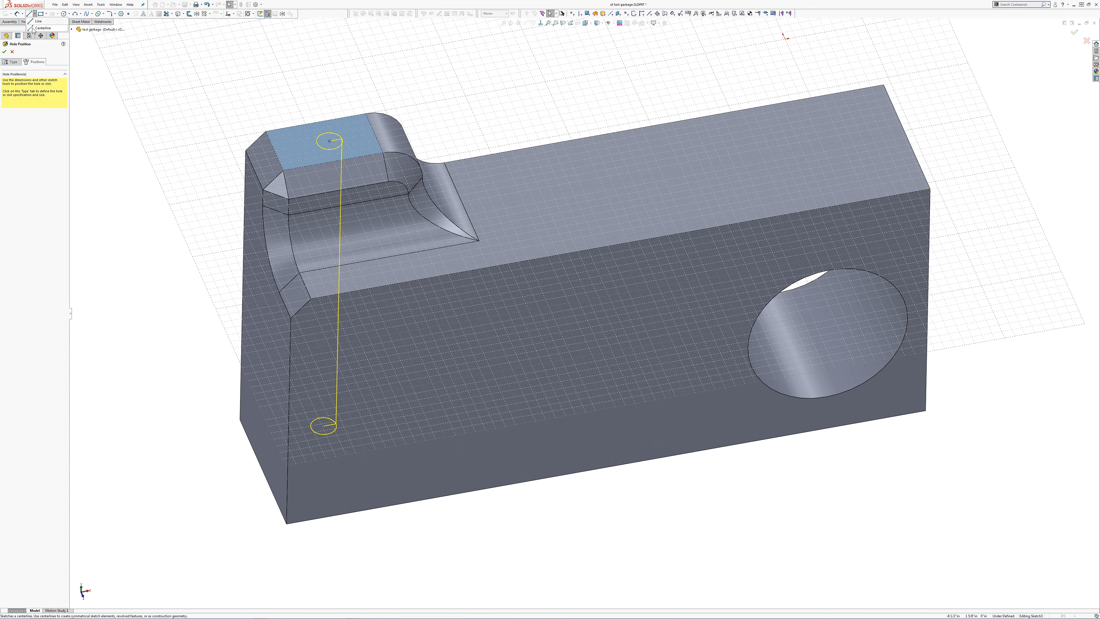
click(42, 28)
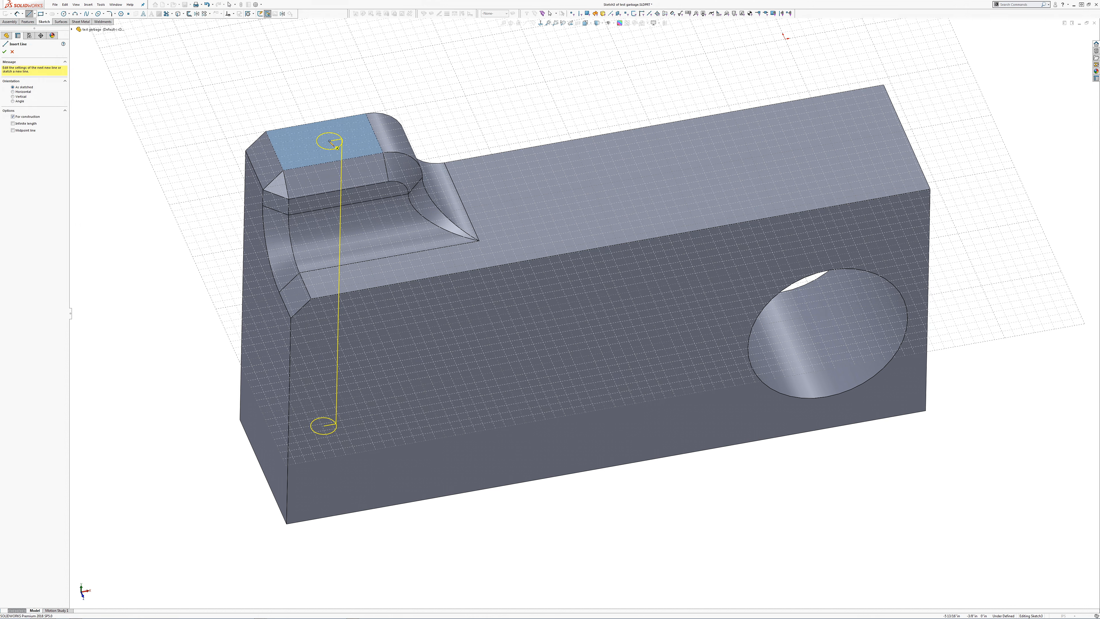
click(329, 141)
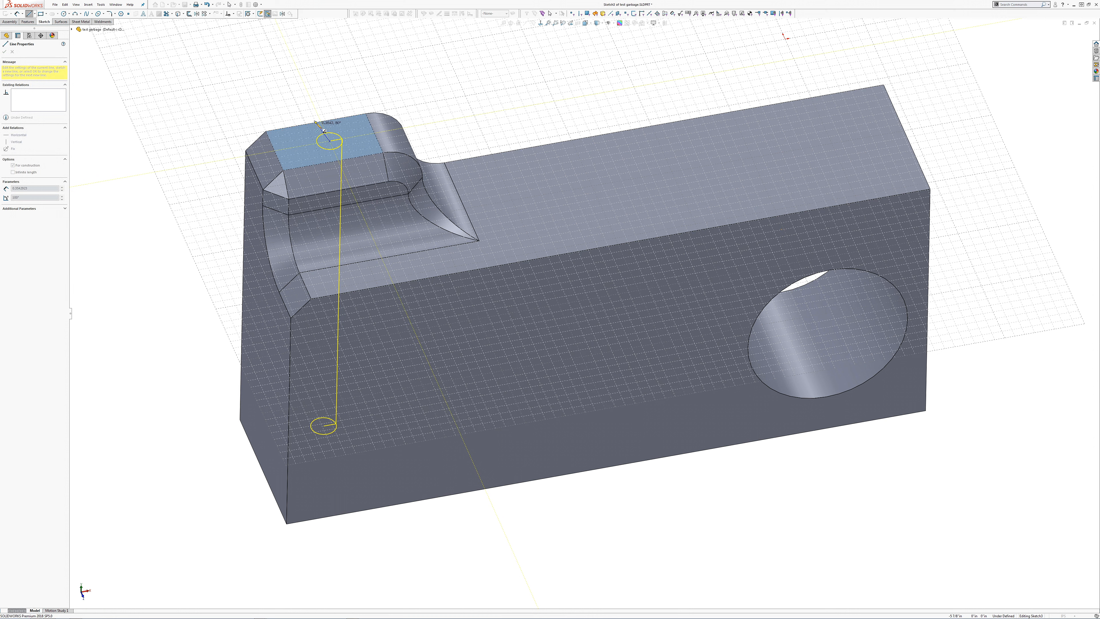
click(315, 120)
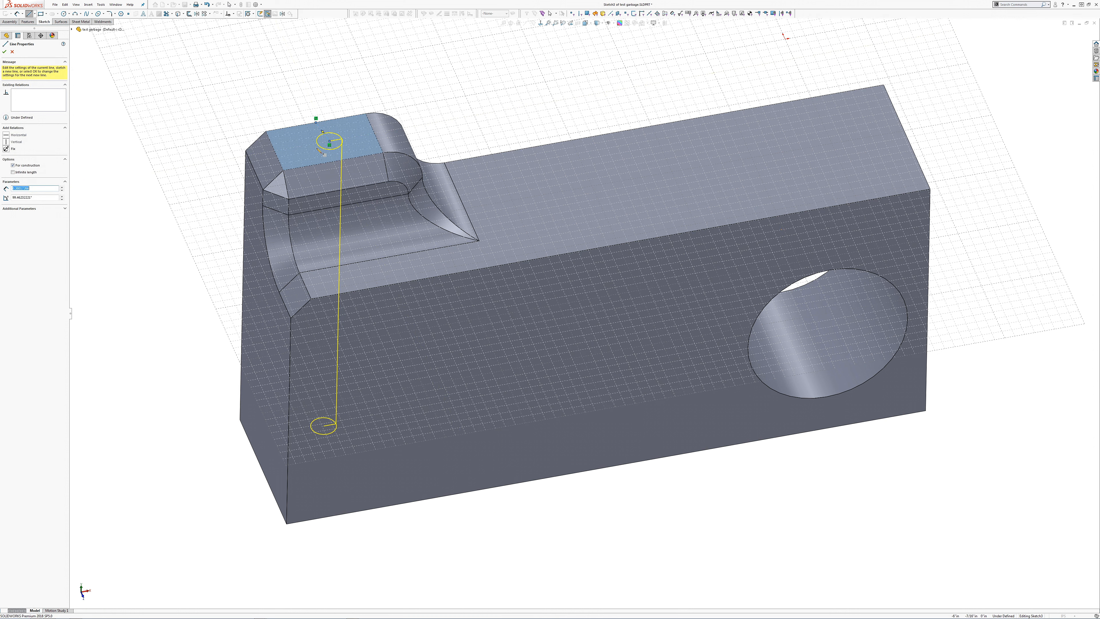
click(276, 152)
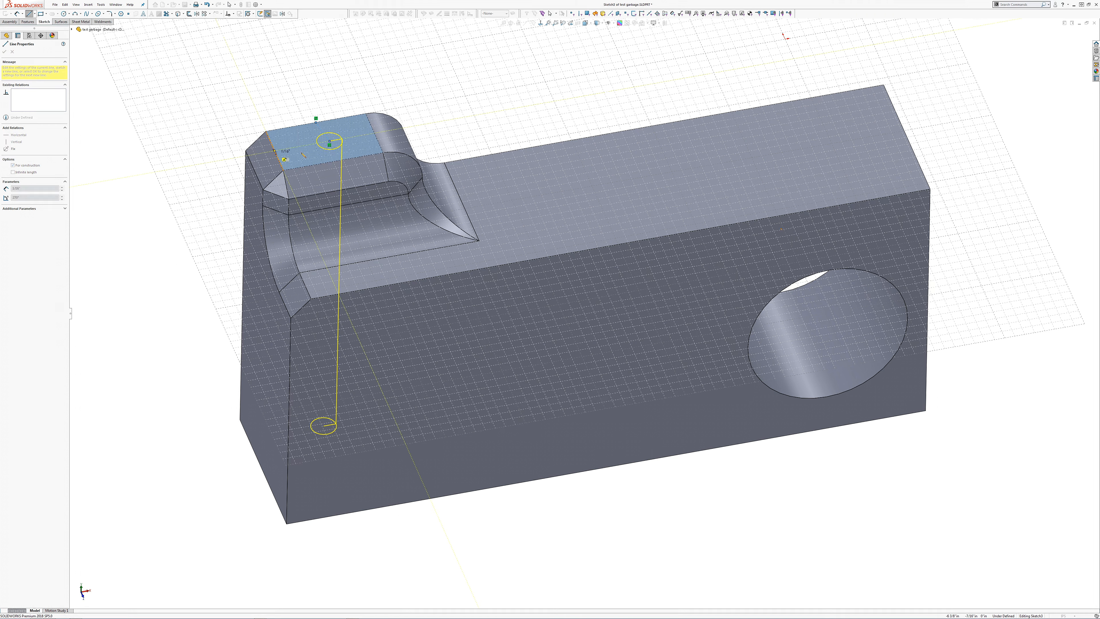
click(329, 144)
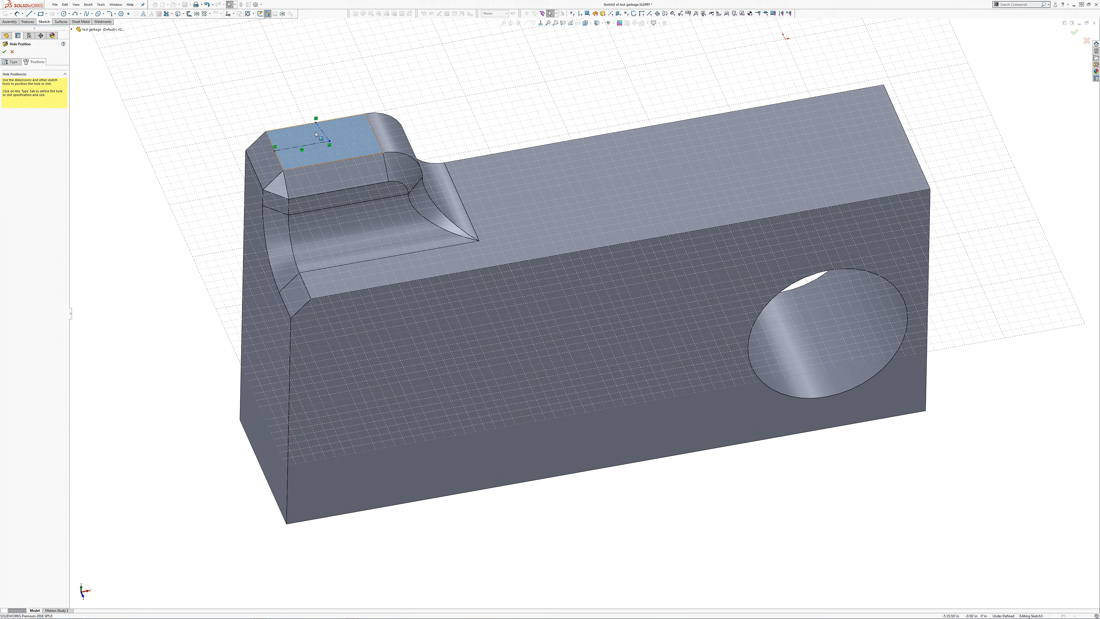
key(Escape)
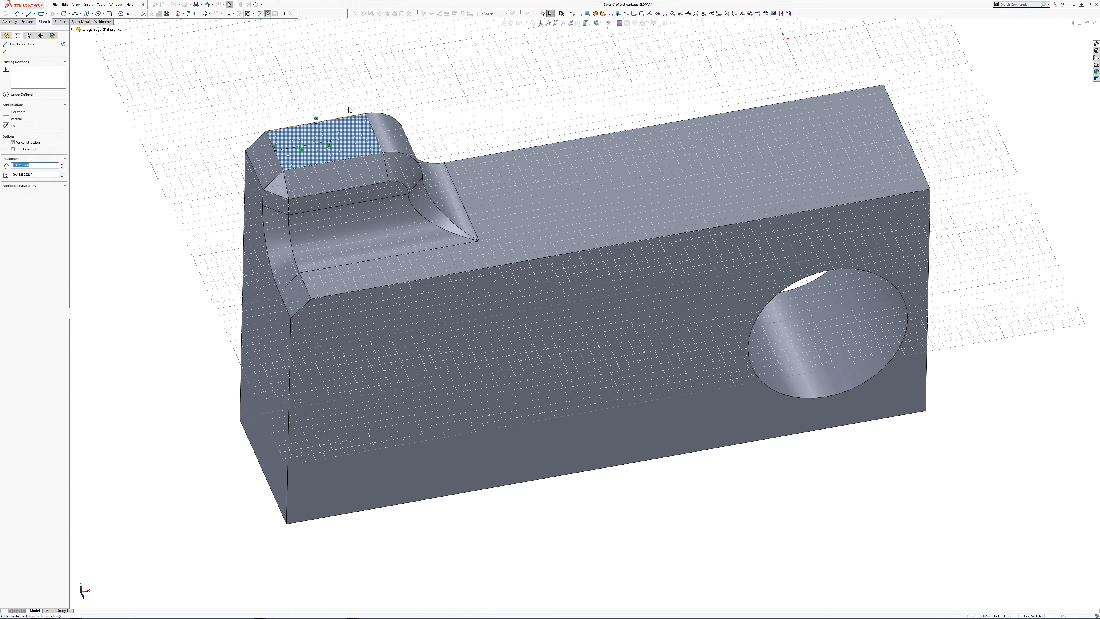
click(348, 107)
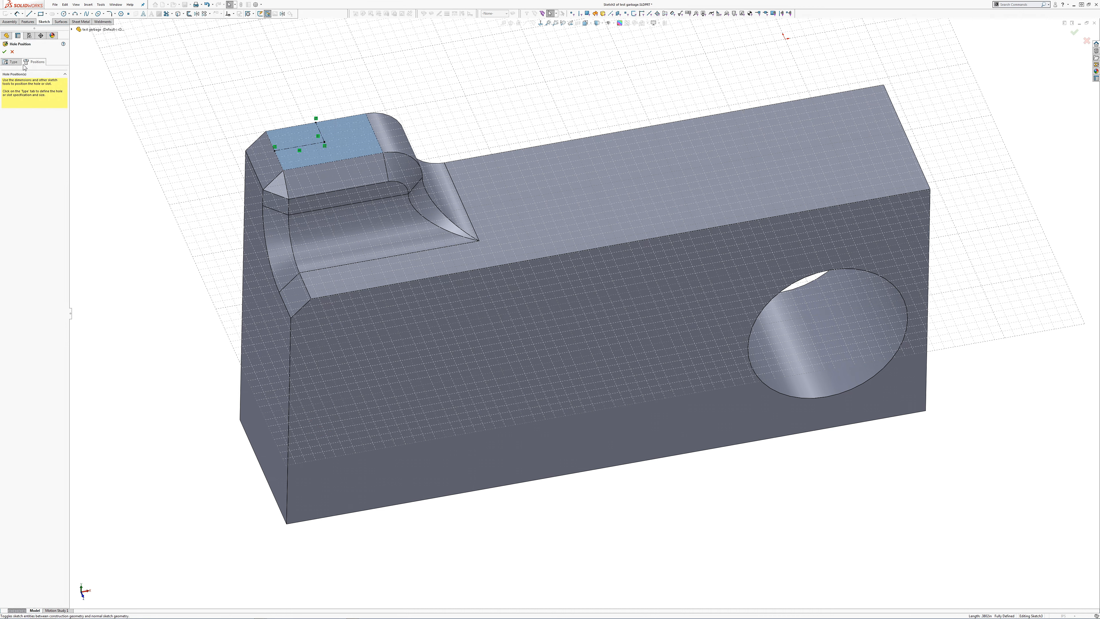
Step: Change the tapped hole's end condition to Blind with a depth of 0.75 in and finish the hole
click(11, 62)
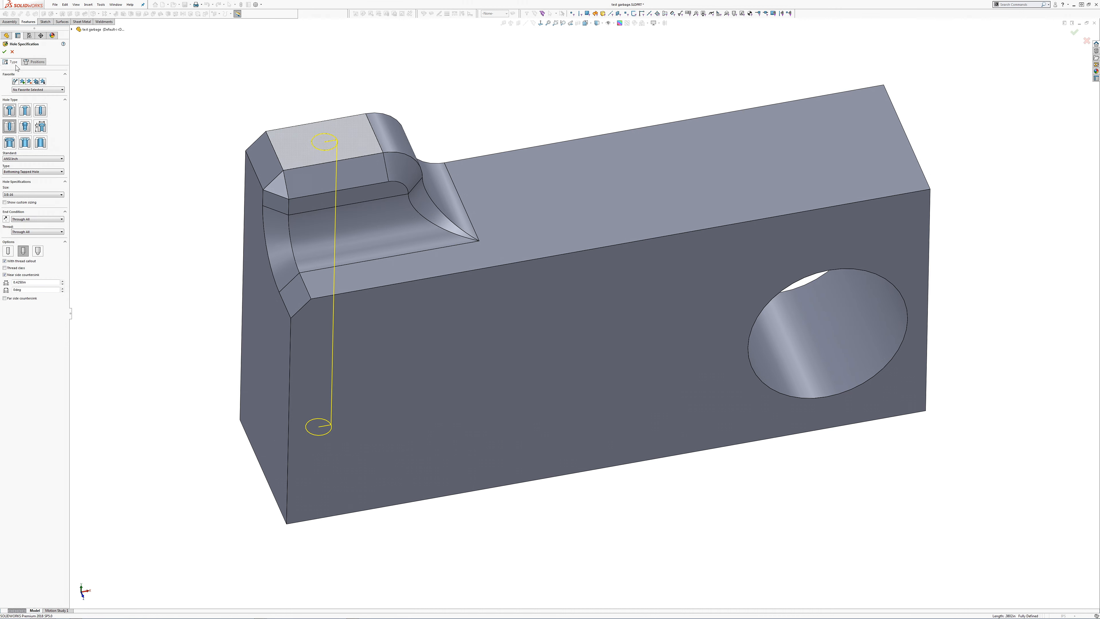
click(38, 219)
click(28, 225)
drag(29, 225, 12, 228)
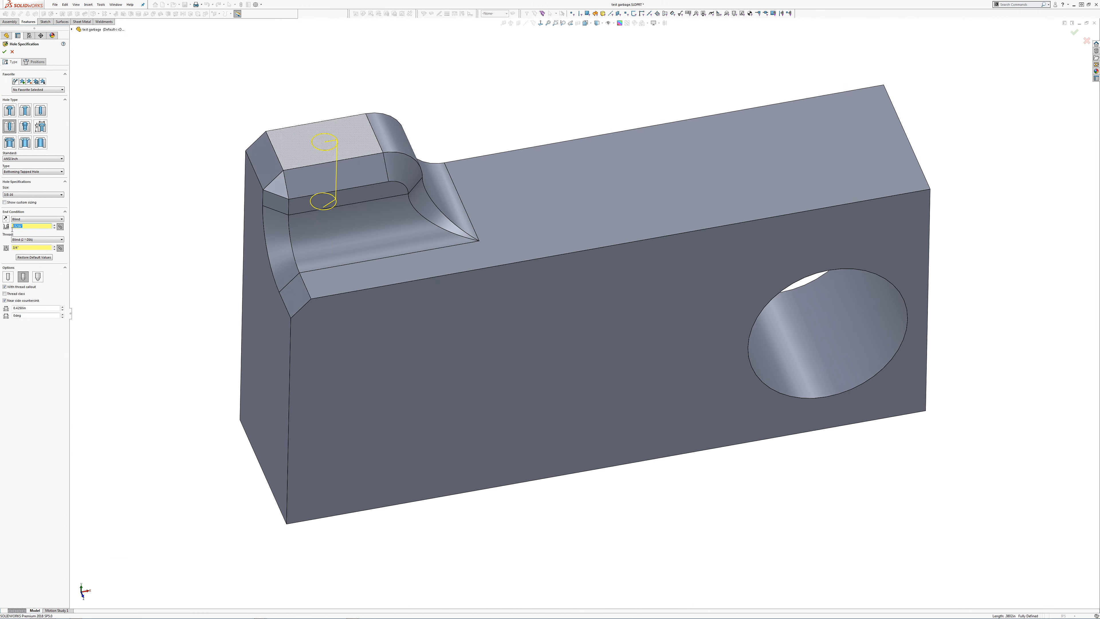
text(1/2)
text(.75)
drag(34, 227, 12, 226)
text(.)
key(Return)
click(5, 52)
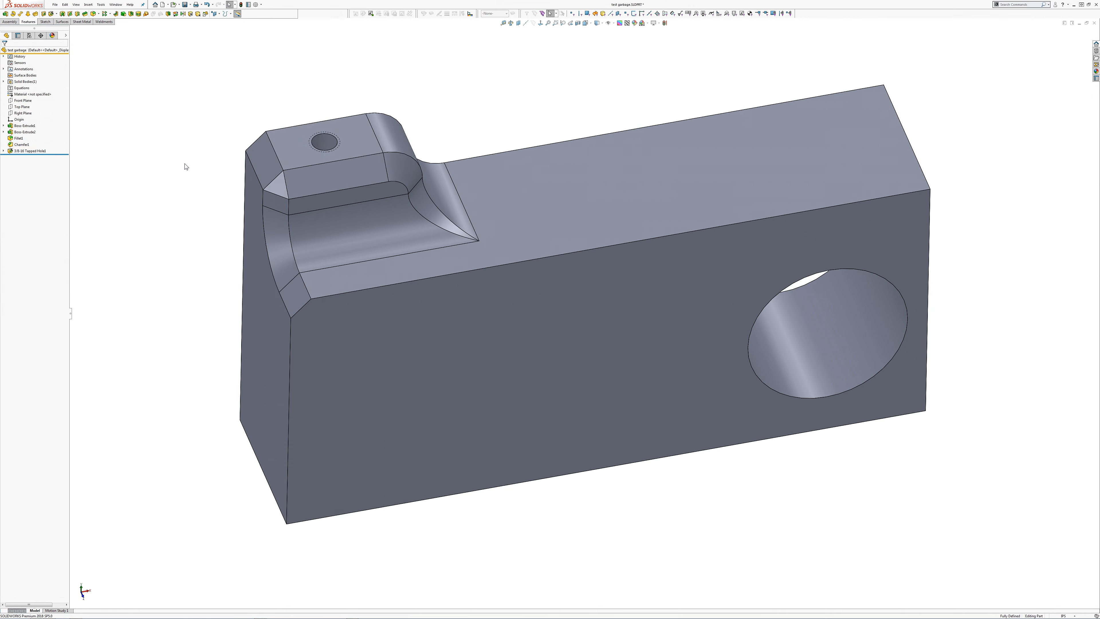
Step: Start a sketch on the block's large front face and draw a corner rectangle about 1 3/4 by 1 1/8 in below the boss
middle_drag(428, 367, 380, 258)
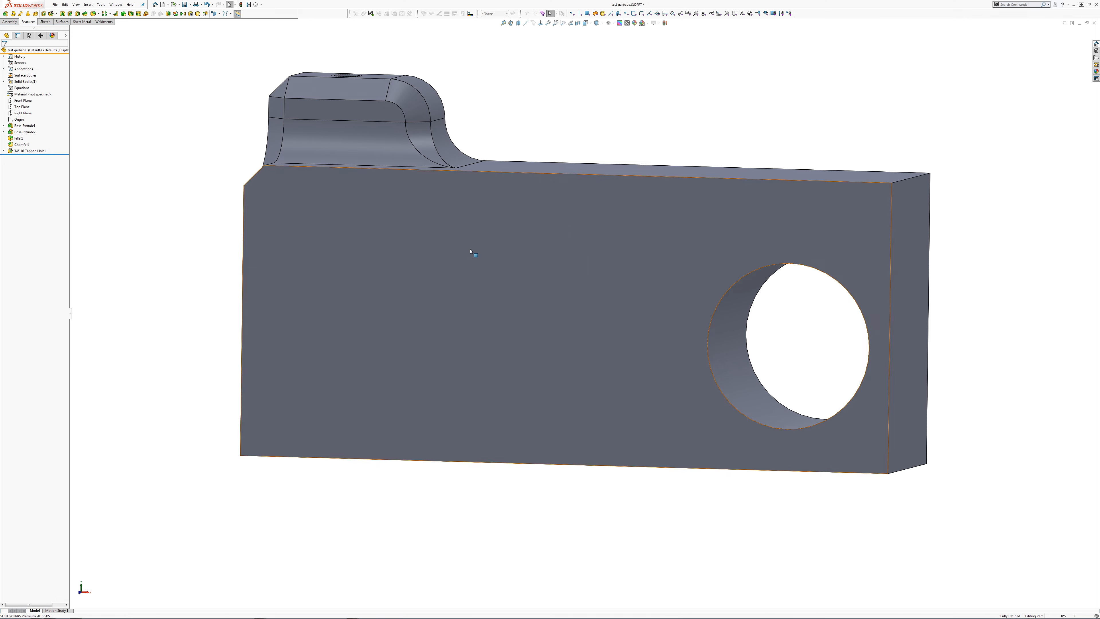
click(449, 262)
right_click(488, 249)
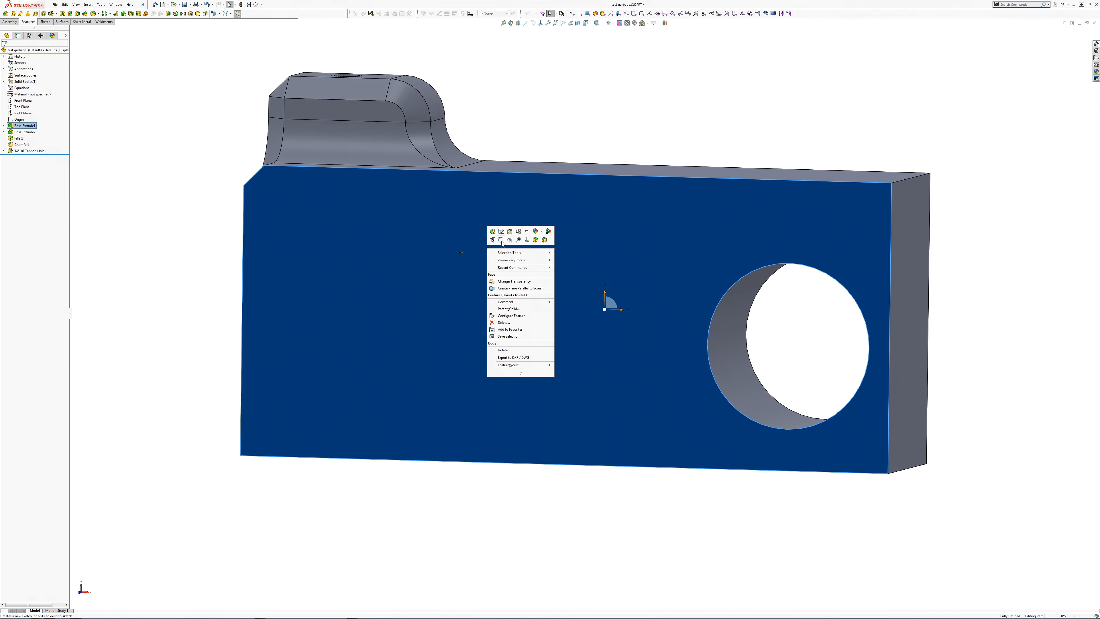
click(502, 240)
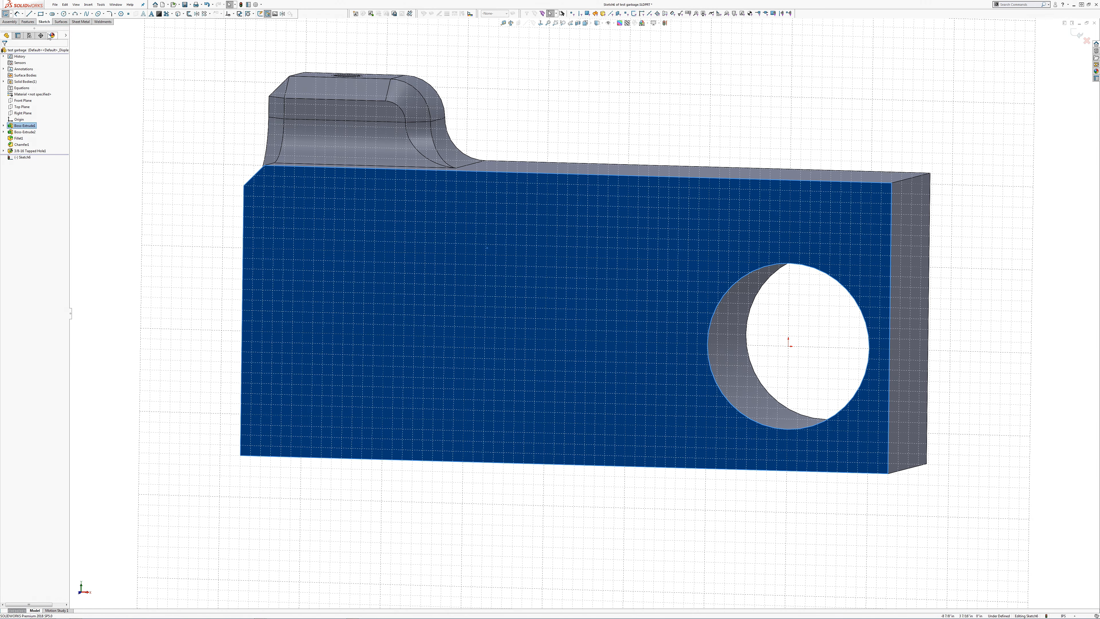
click(41, 13)
click(354, 251)
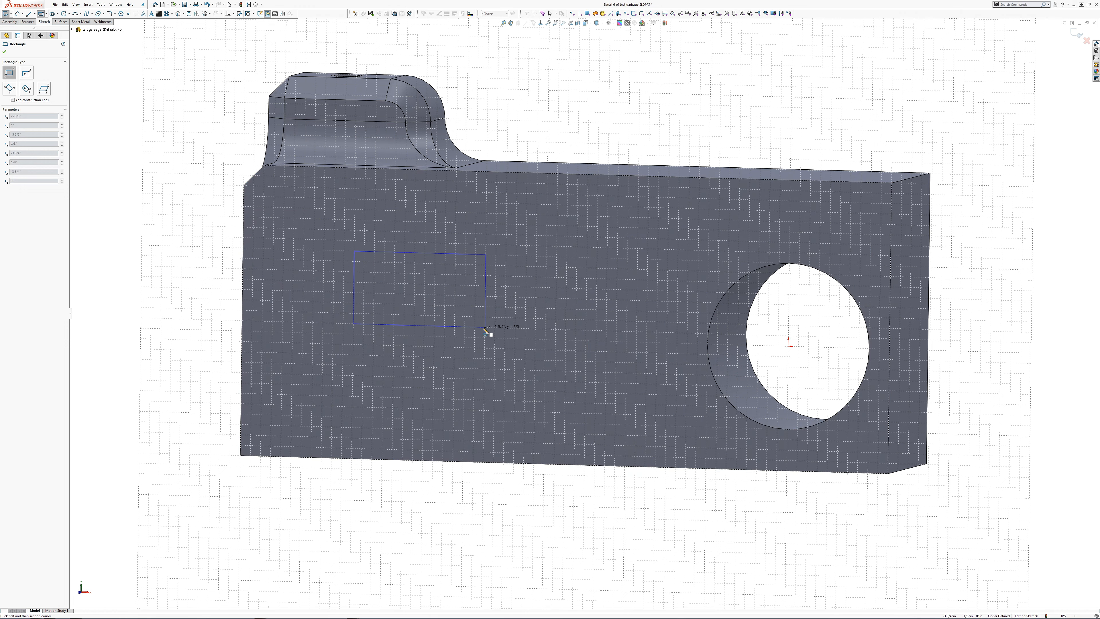
click(540, 24)
click(512, 344)
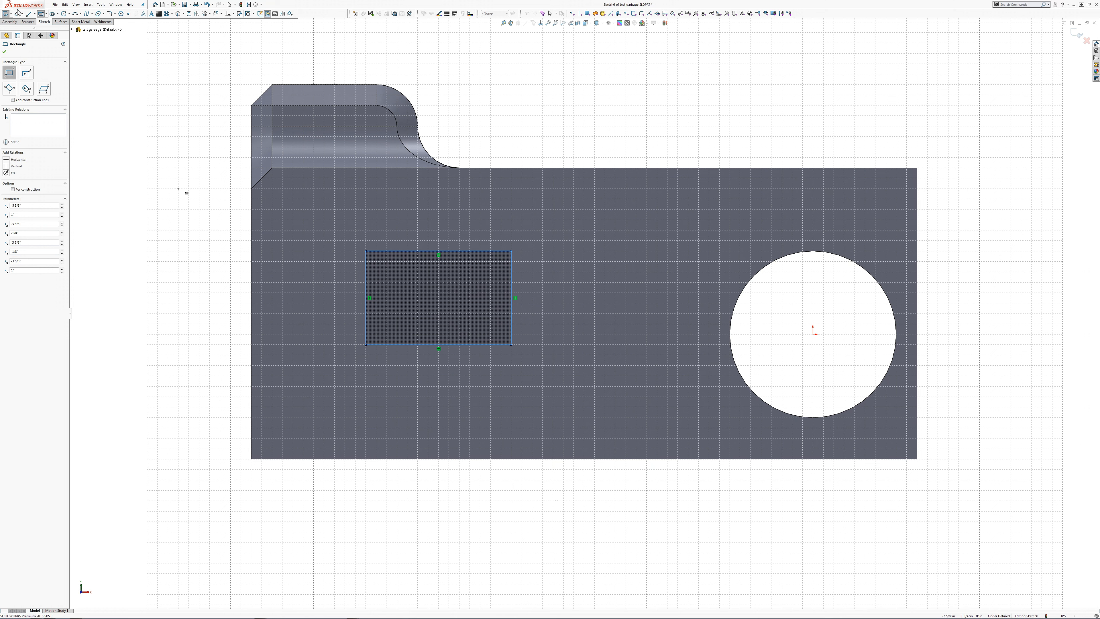
key(Escape)
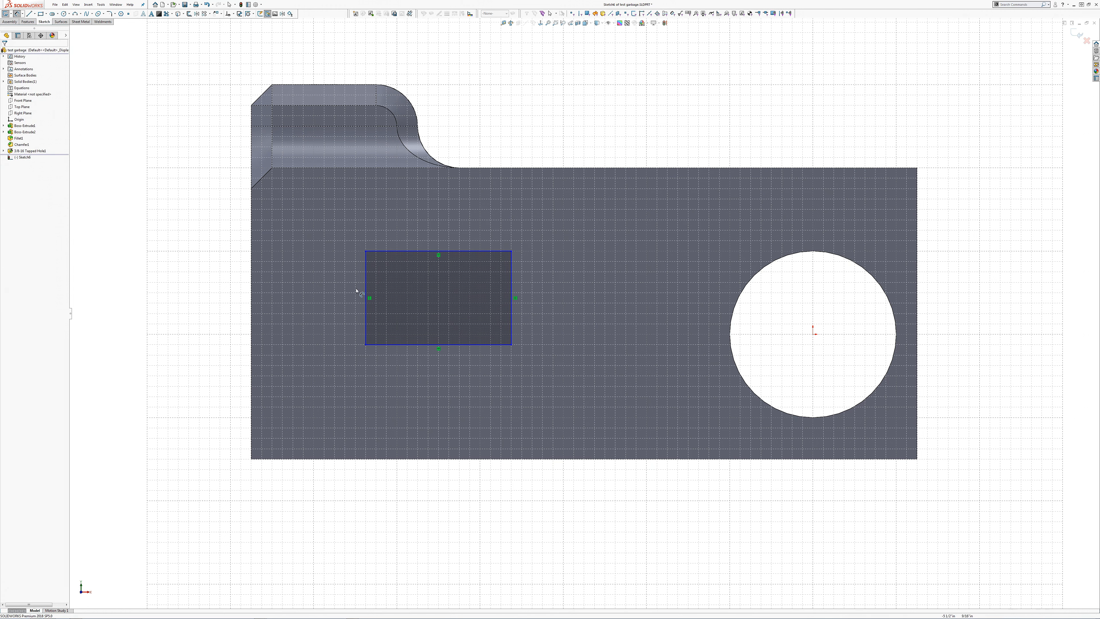
Step: Dimension the rectangle's width as drawn and set its height to 1 in
click(366, 284)
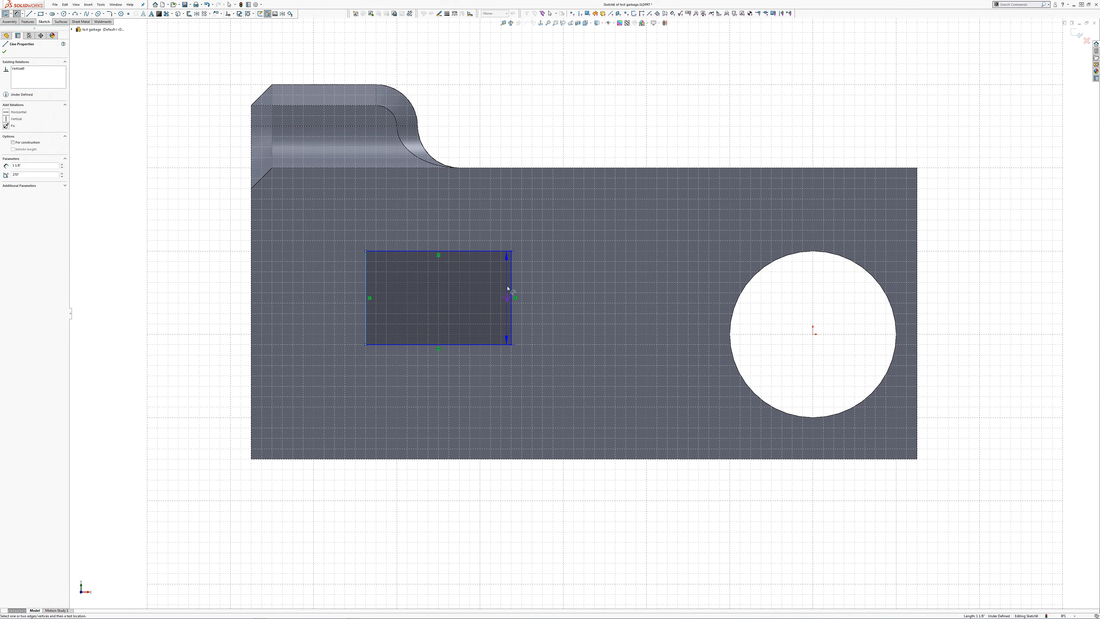
click(511, 288)
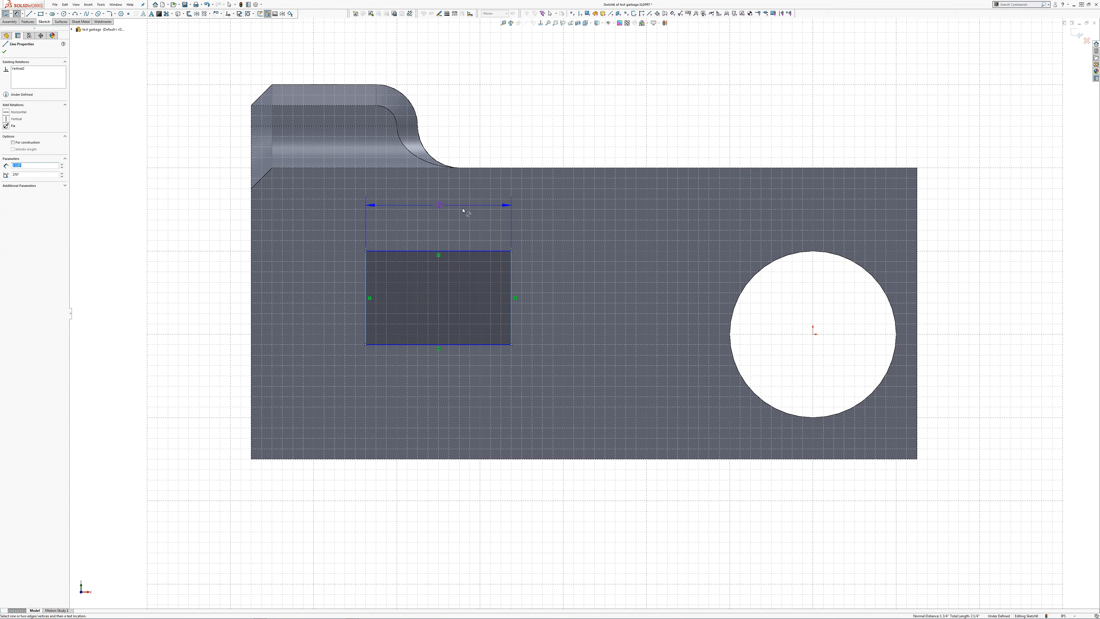
click(467, 231)
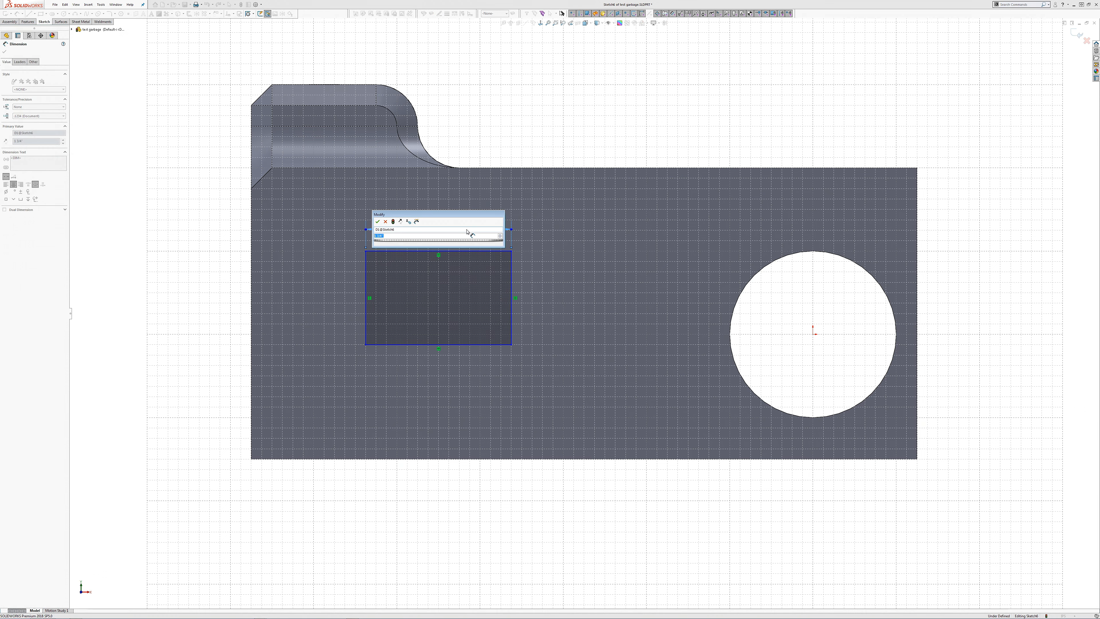
click(383, 221)
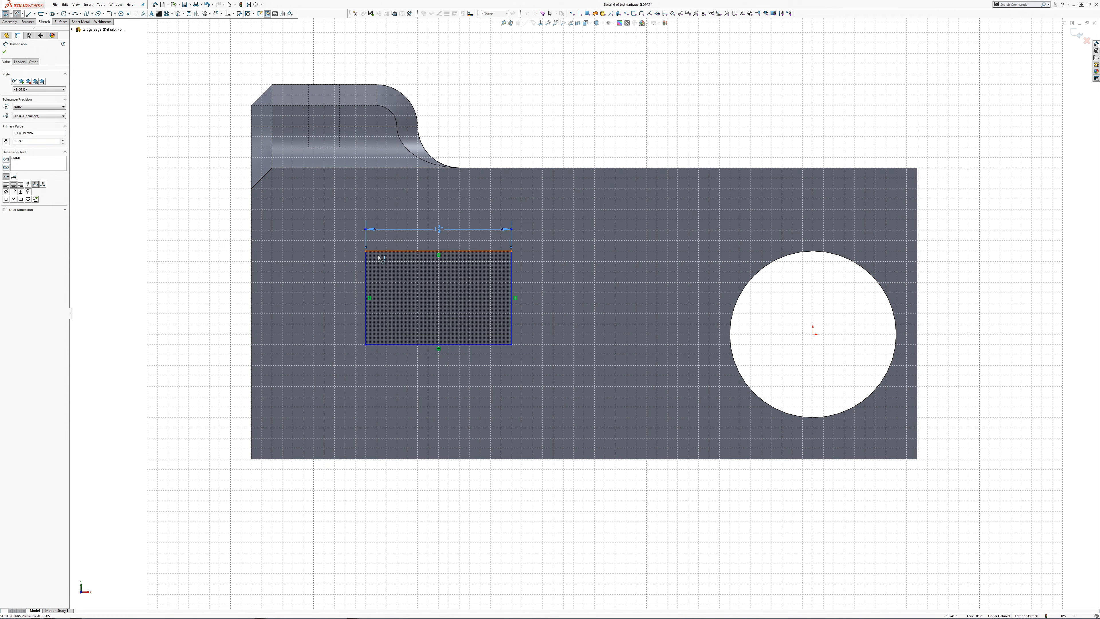
click(379, 257)
click(386, 346)
click(345, 315)
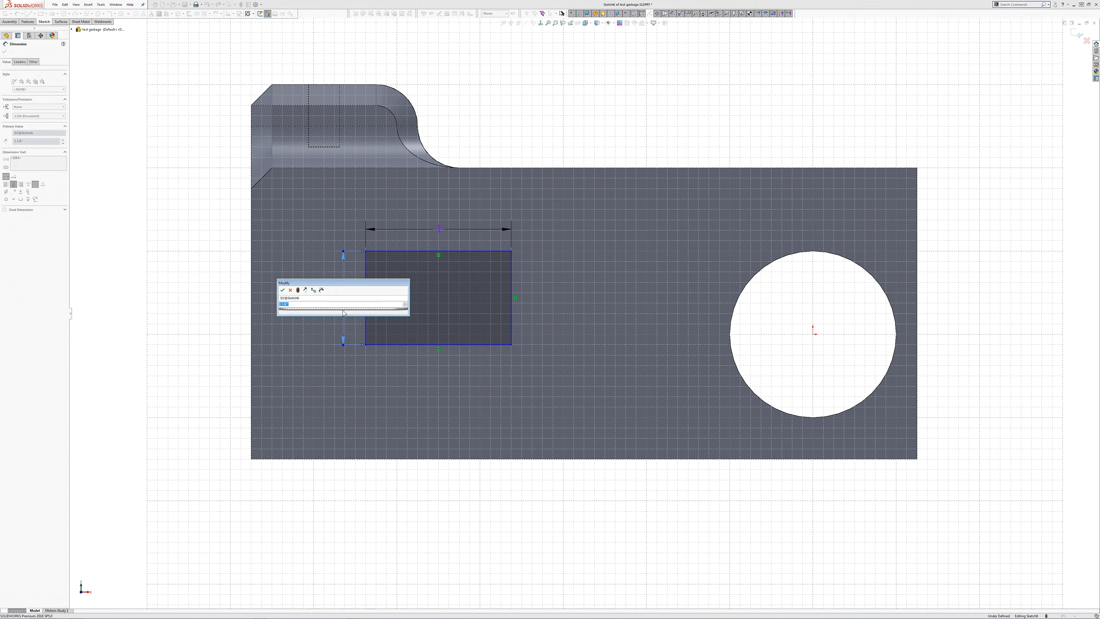
text(1)
key(Return)
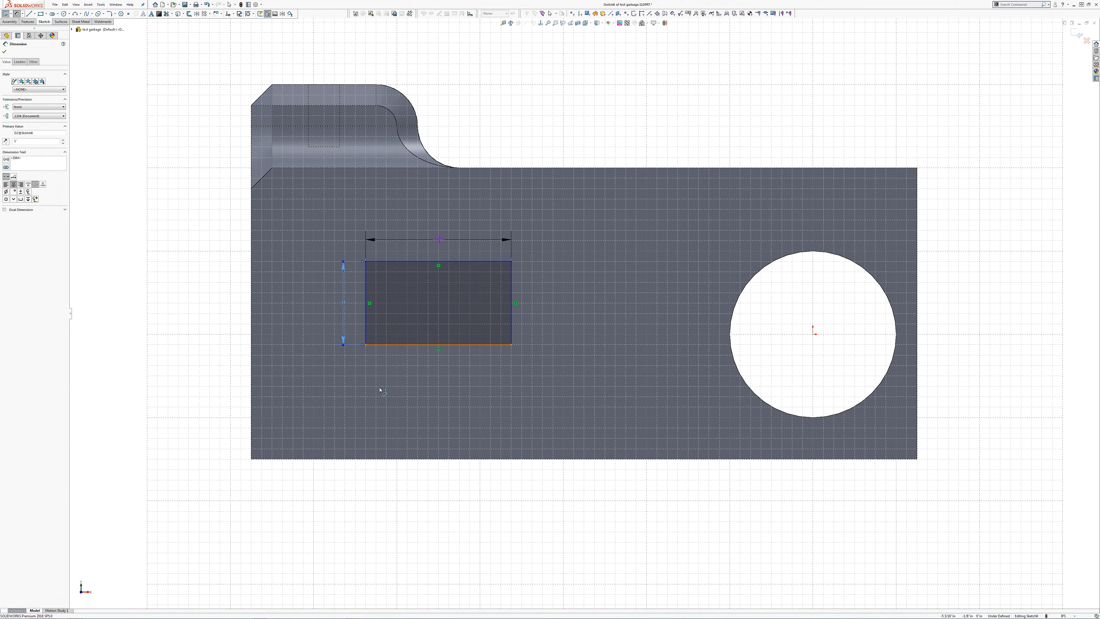
Step: Set the distance between the rectangle's lower edge and the block's bottom edge to 1.5 in
click(380, 345)
click(393, 459)
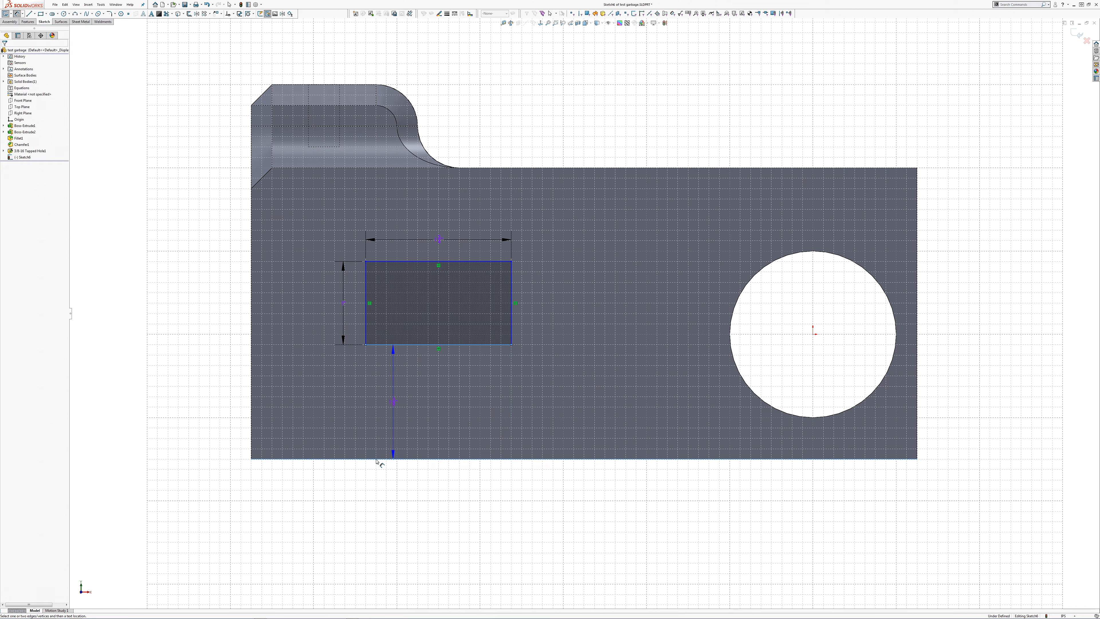
click(229, 413)
text(1.5)
key(Return)
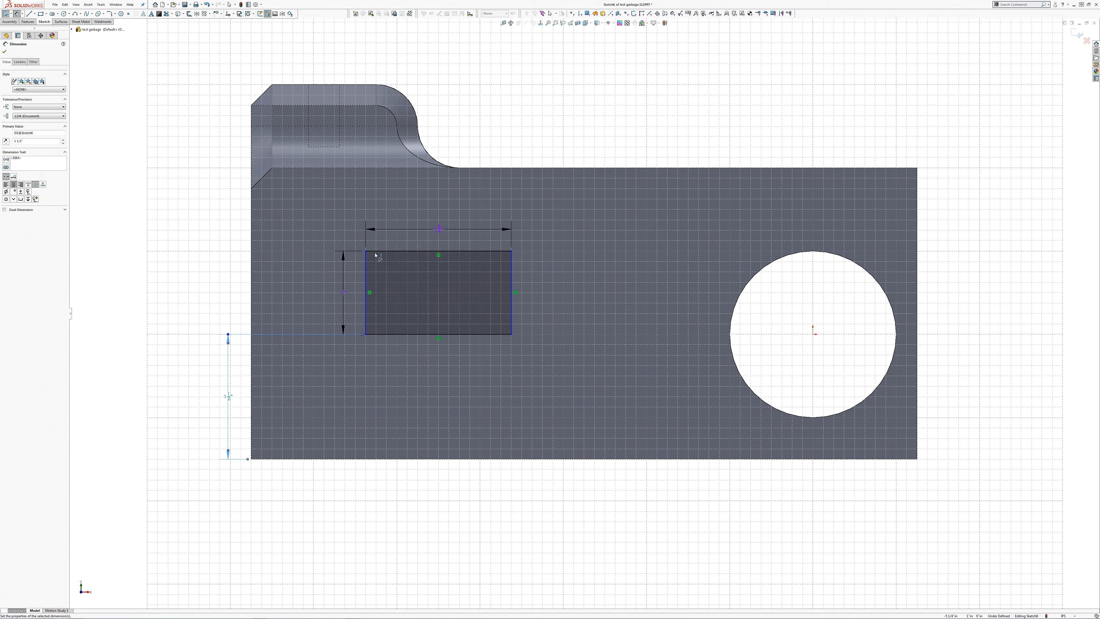
Step: Set the distance between the rectangle's left side and the block's left edge to 1.5 in and exit the sketch
click(366, 288)
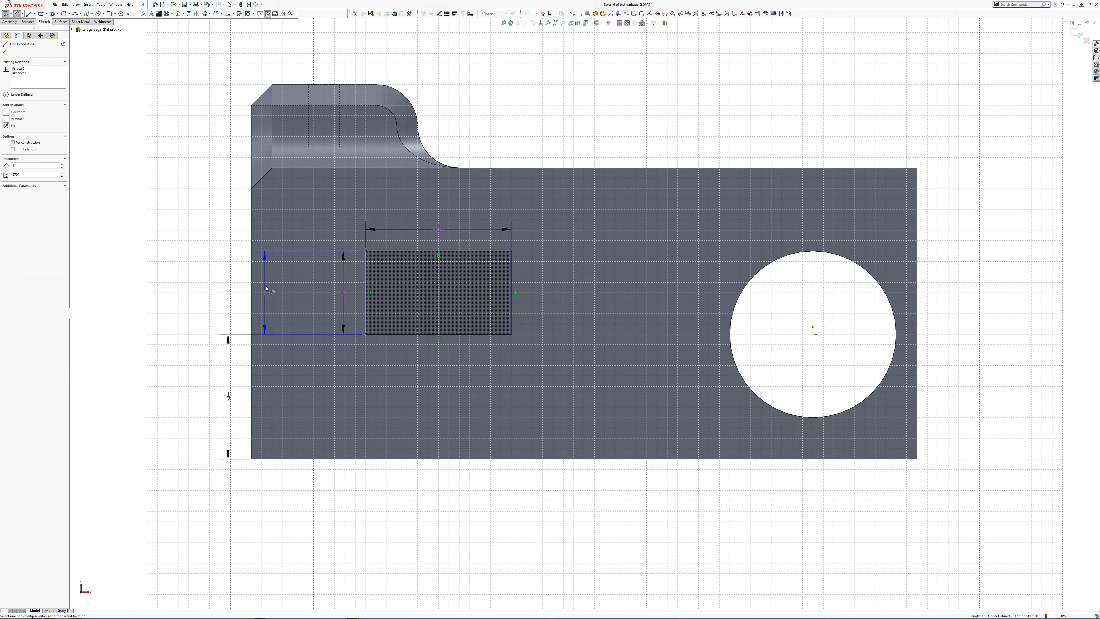
click(251, 290)
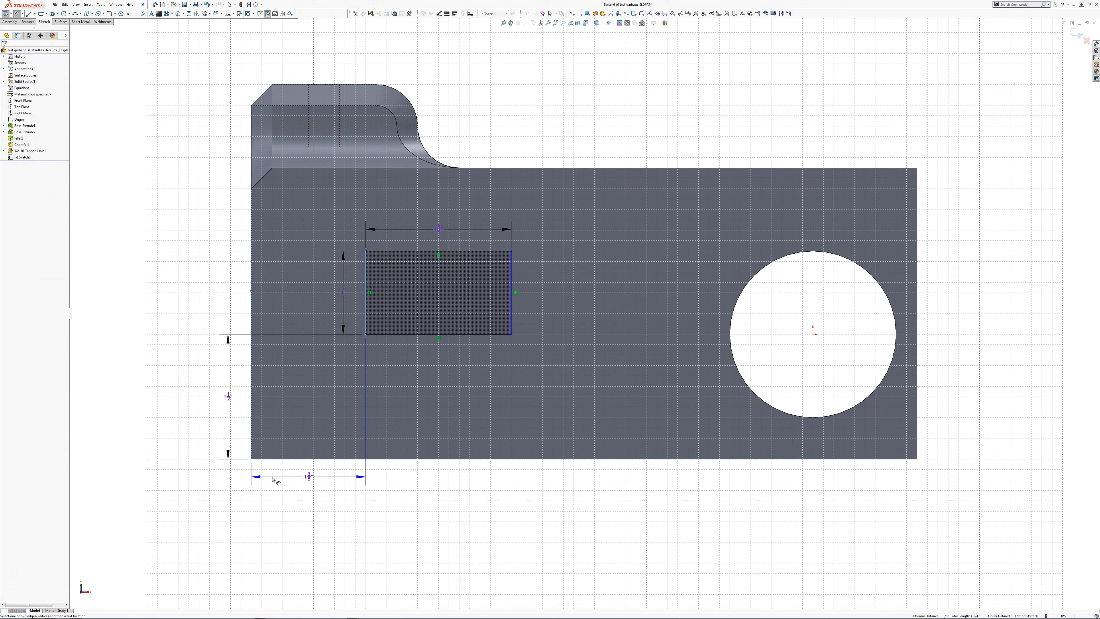
click(273, 475)
text(1.5)
key(Return)
key(ctrl+b)
Step: Start an extruded cut from the rectangle sketch with its start condition set to Offset by 0.5 in
key(s)
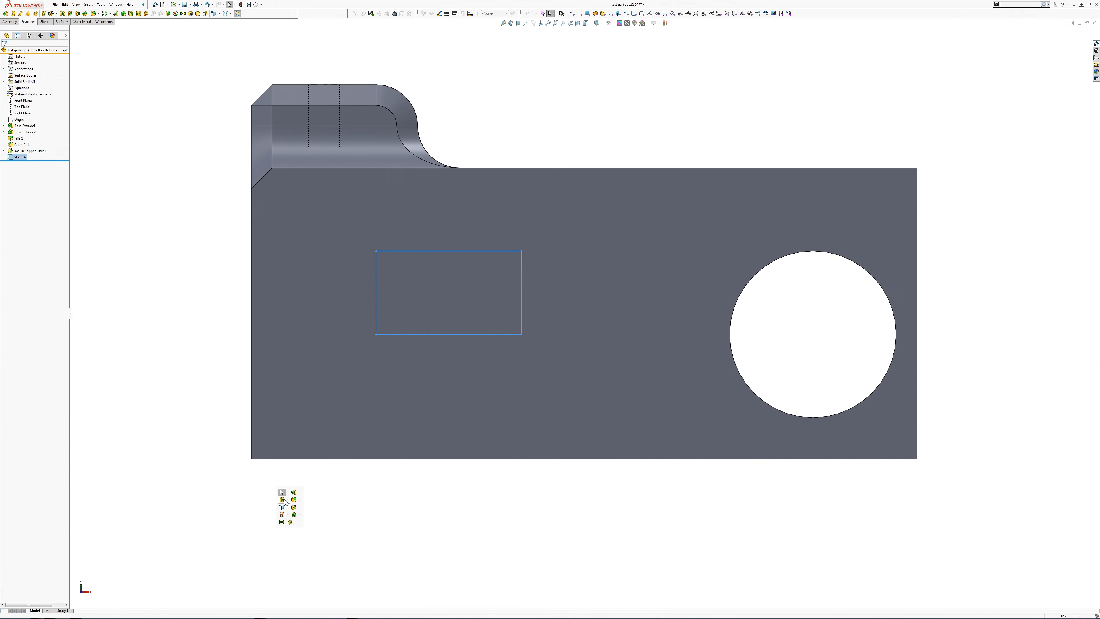
click(284, 500)
click(59, 69)
click(37, 86)
text(.5)
key(Return)
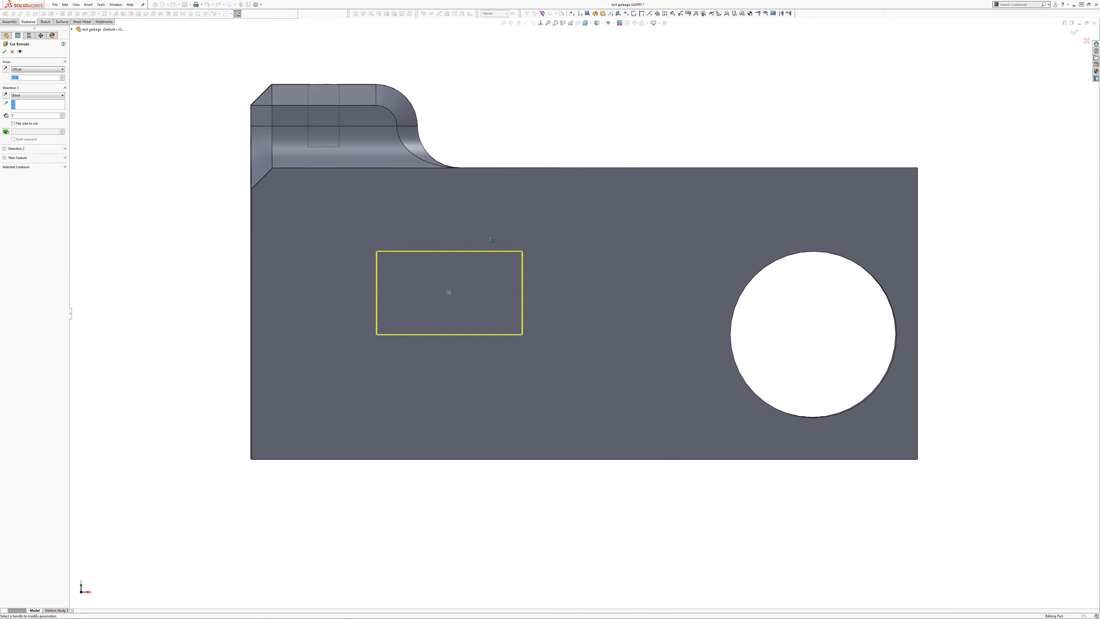
Step: Reverse the cut direction to point out of the front face and set its end condition to Through All
key(ctrl+7)
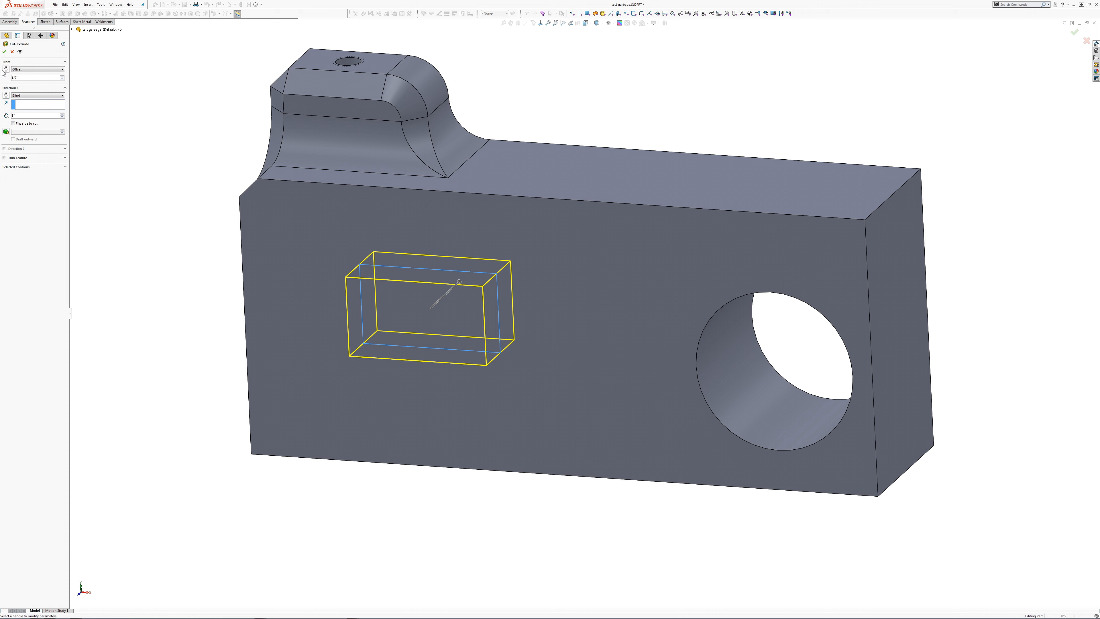
click(6, 96)
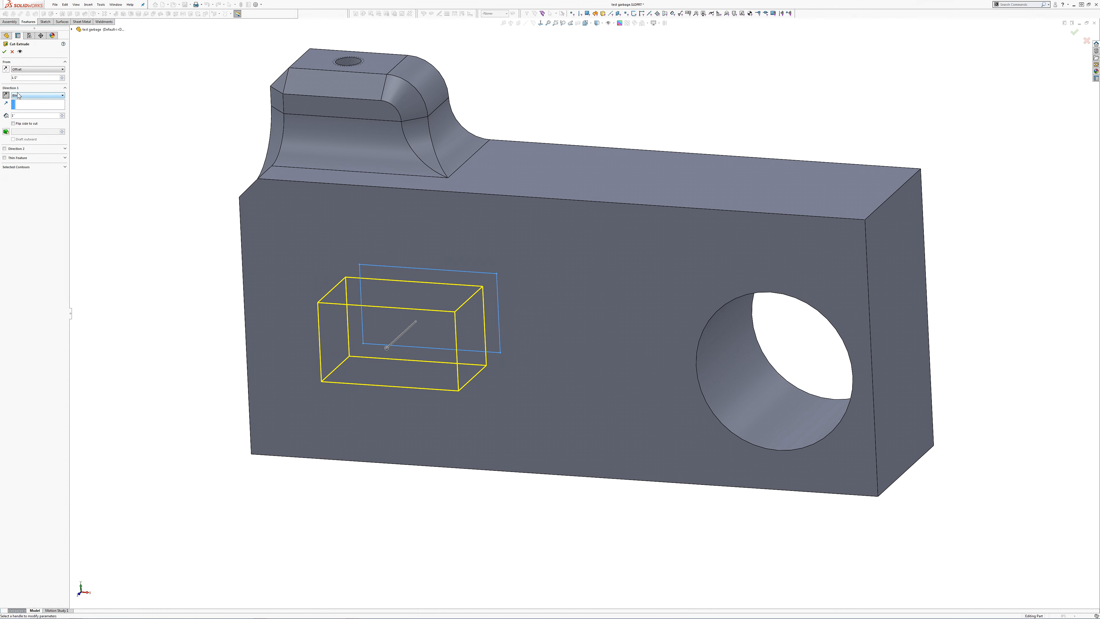
click(22, 96)
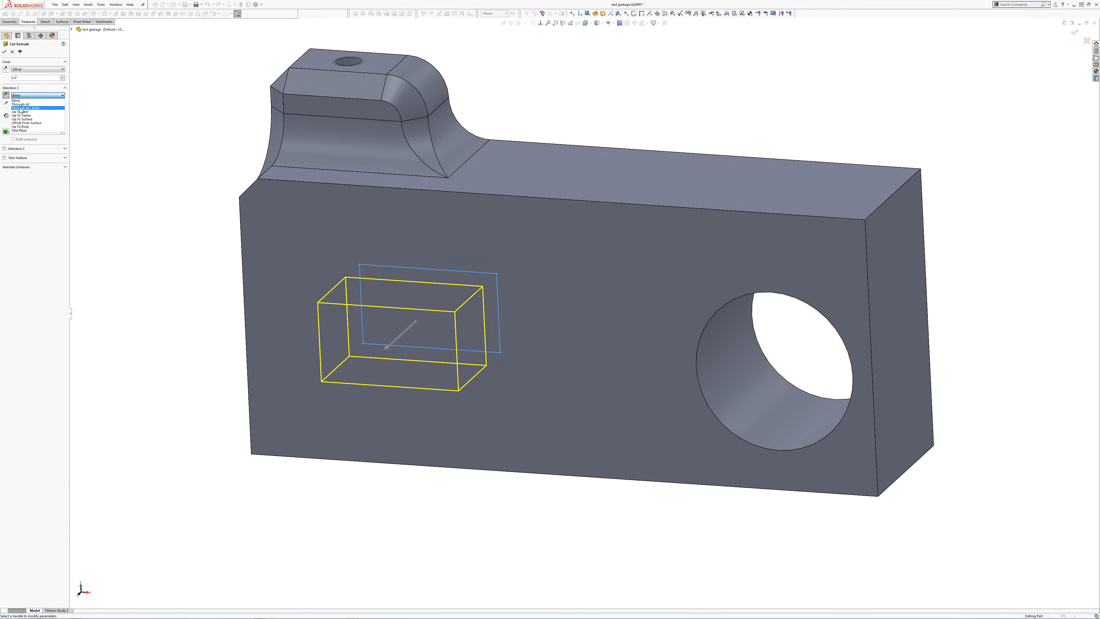
click(20, 105)
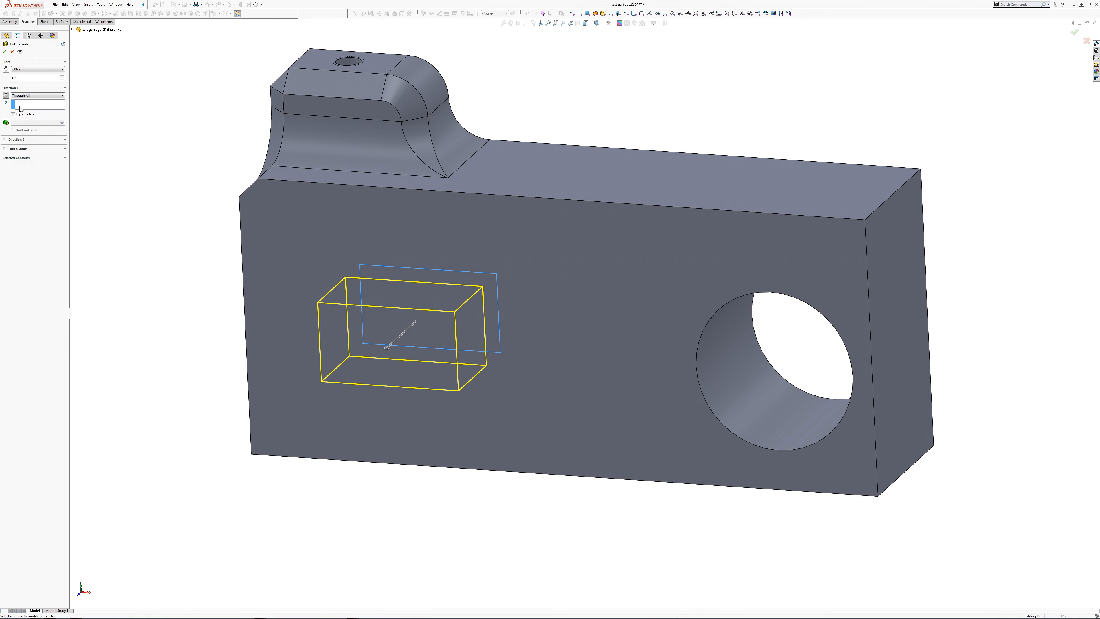
Step: Apply a 5-degree outward draft to the rectangular cut and finish the feature
click(6, 123)
click(12, 130)
text(5)
key(Return)
click(5, 52)
middle_drag(177, 239, 215, 196)
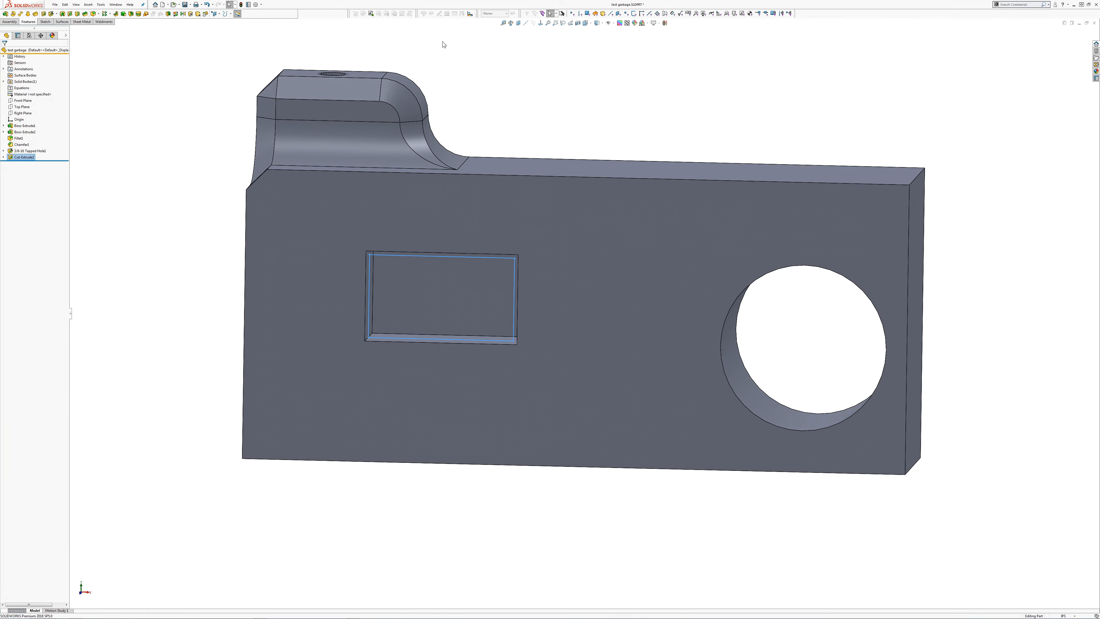
click(541, 23)
click(545, 128)
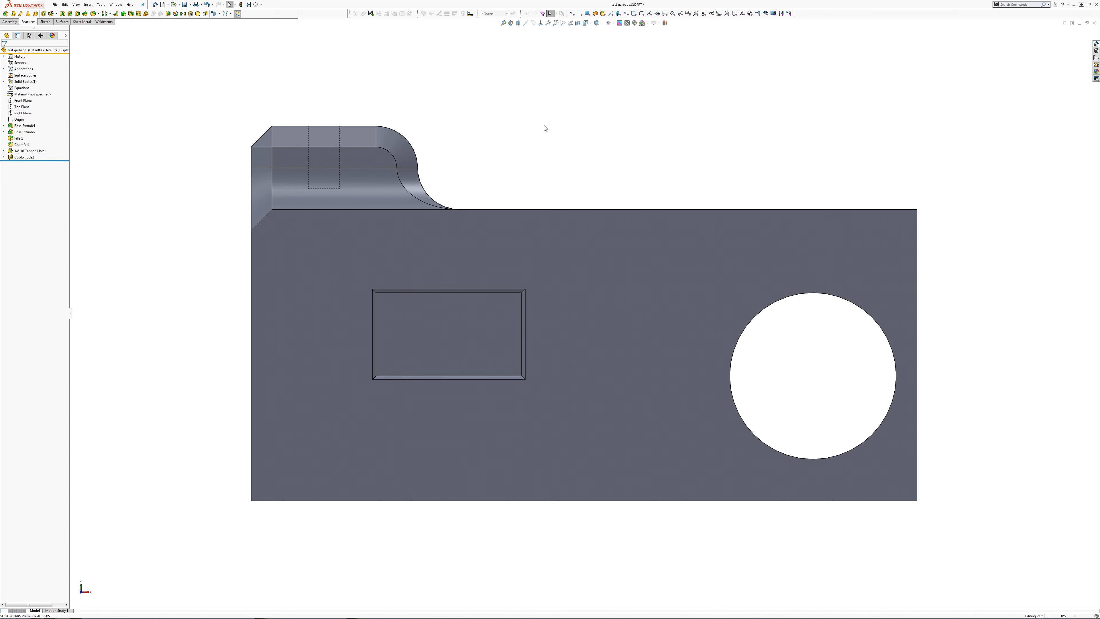
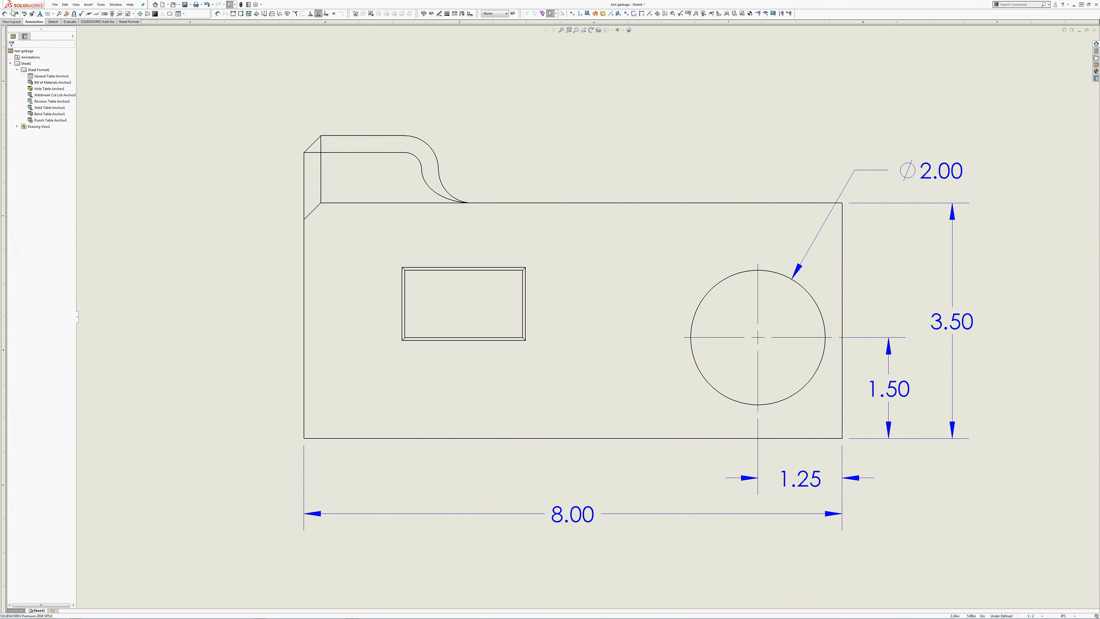
Step: Dimension the horizontal distance from the block's right edge to the pocket's inner right edge, placing it below the view
click(9, 16)
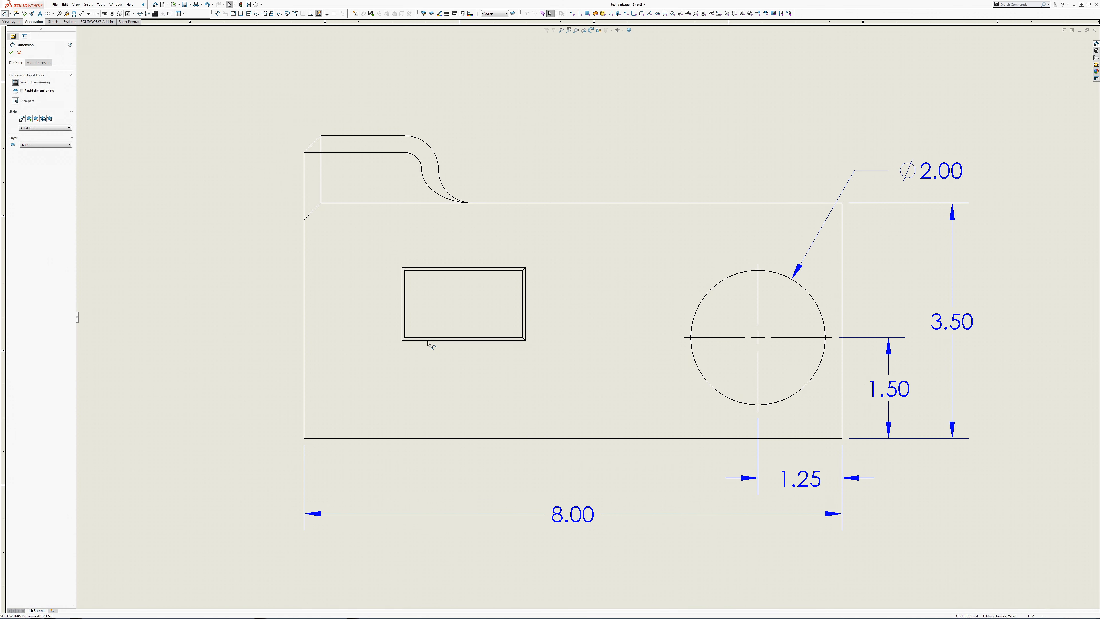
scroll(587, 317, up, 2)
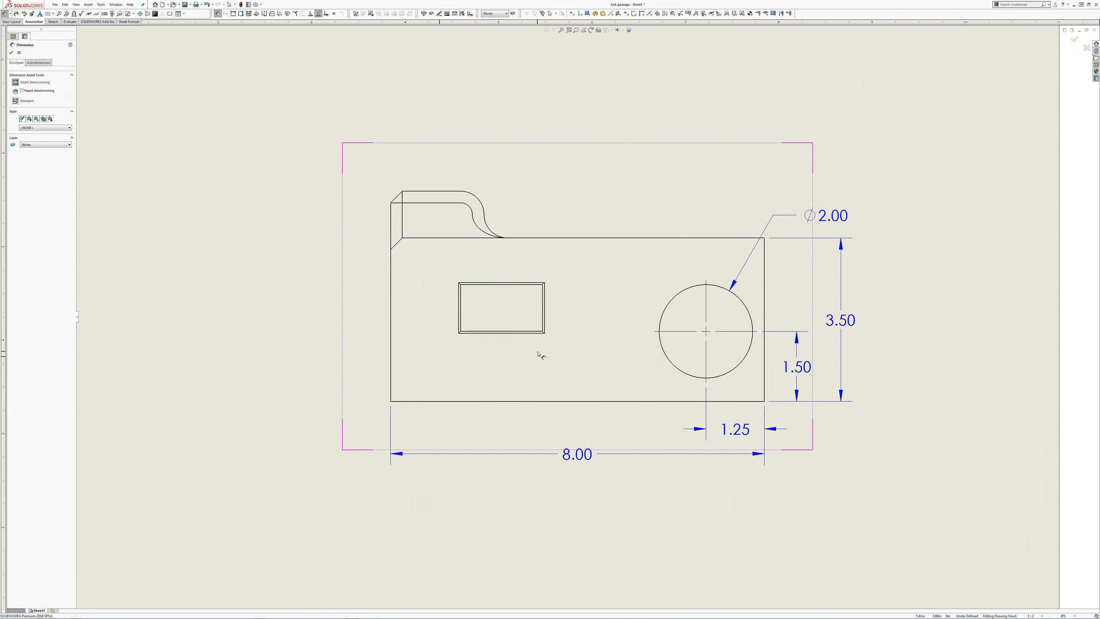
click(765, 372)
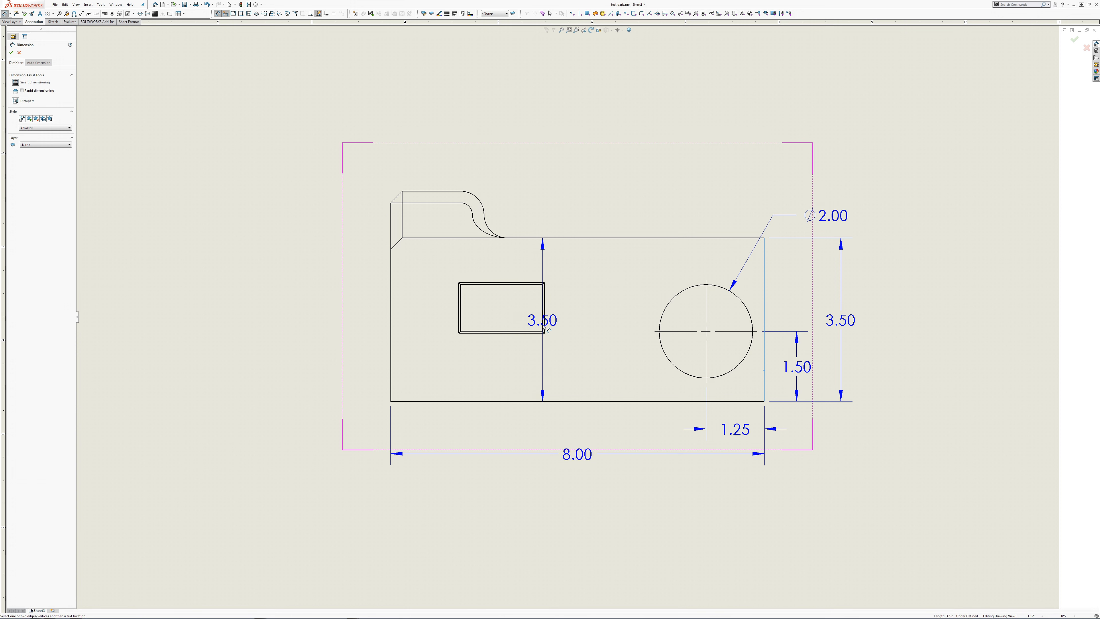
click(544, 323)
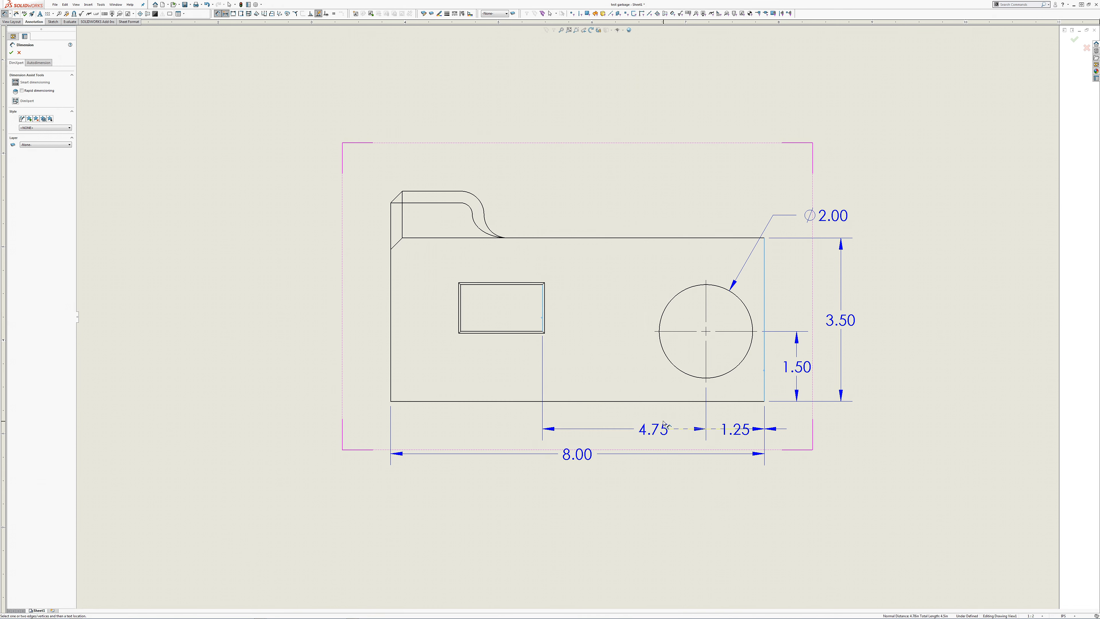
click(666, 438)
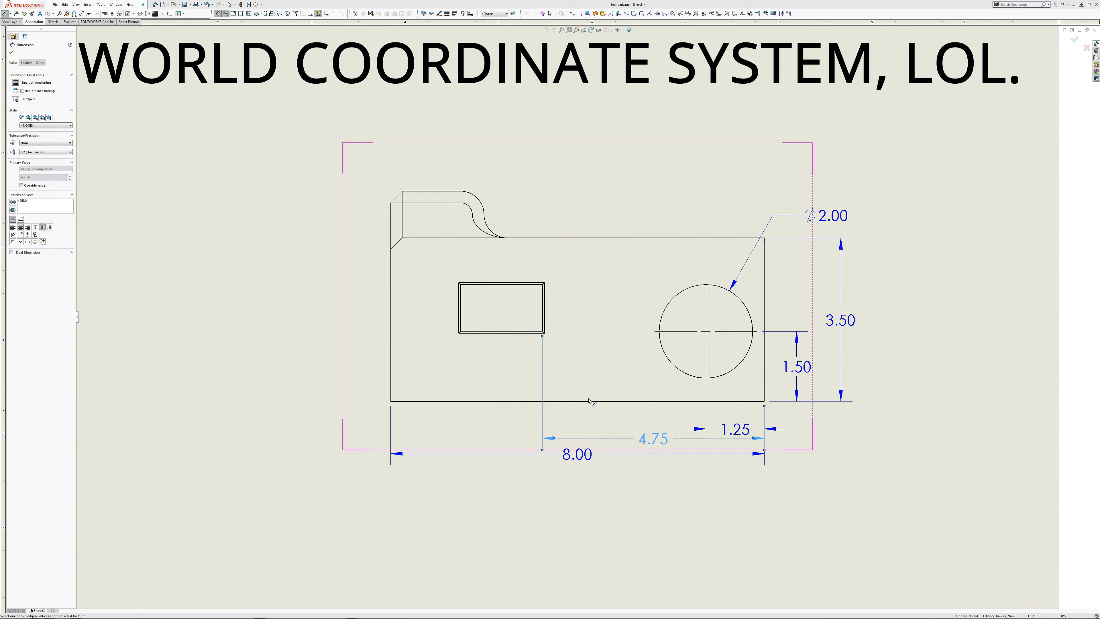
Step: Dimension the width between the pocket's inner side edges, placing it below the view in line with the previous dimension
click(544, 331)
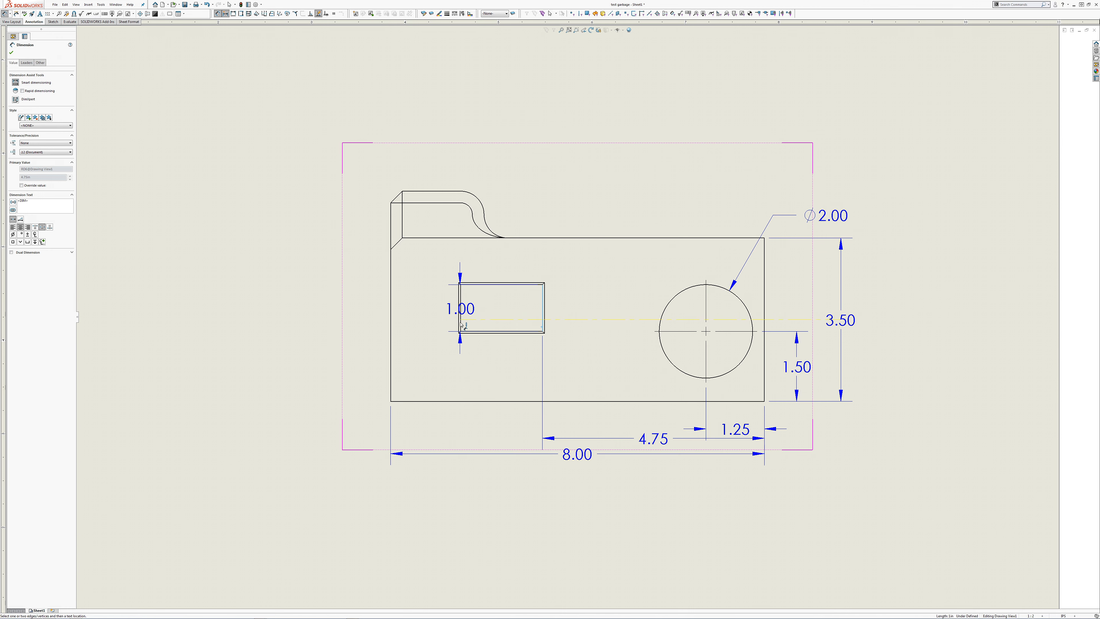
click(460, 325)
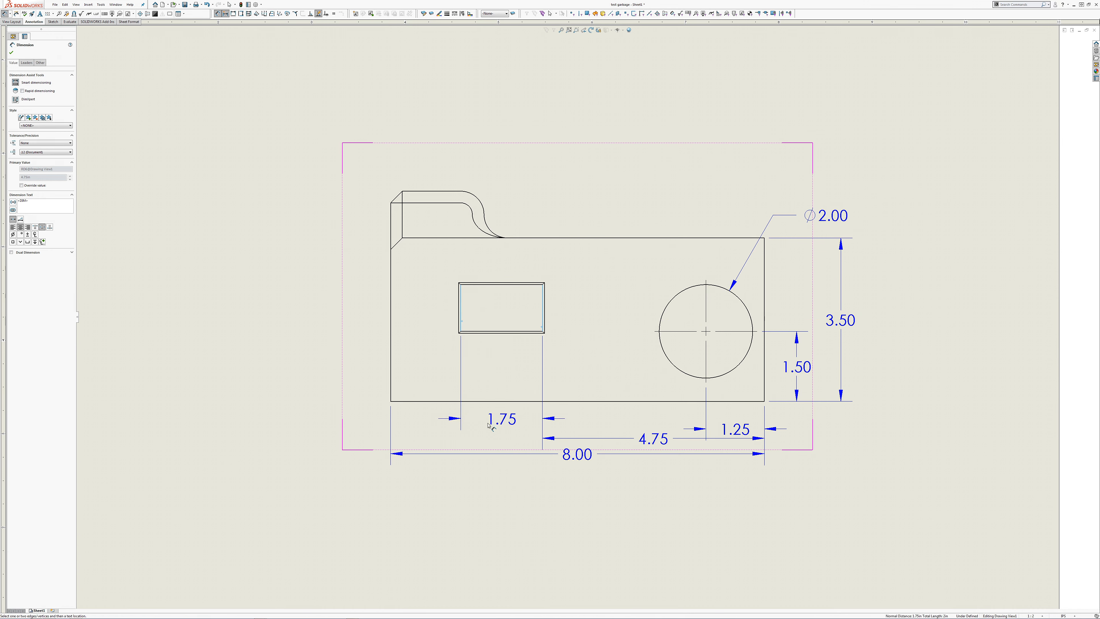
click(490, 446)
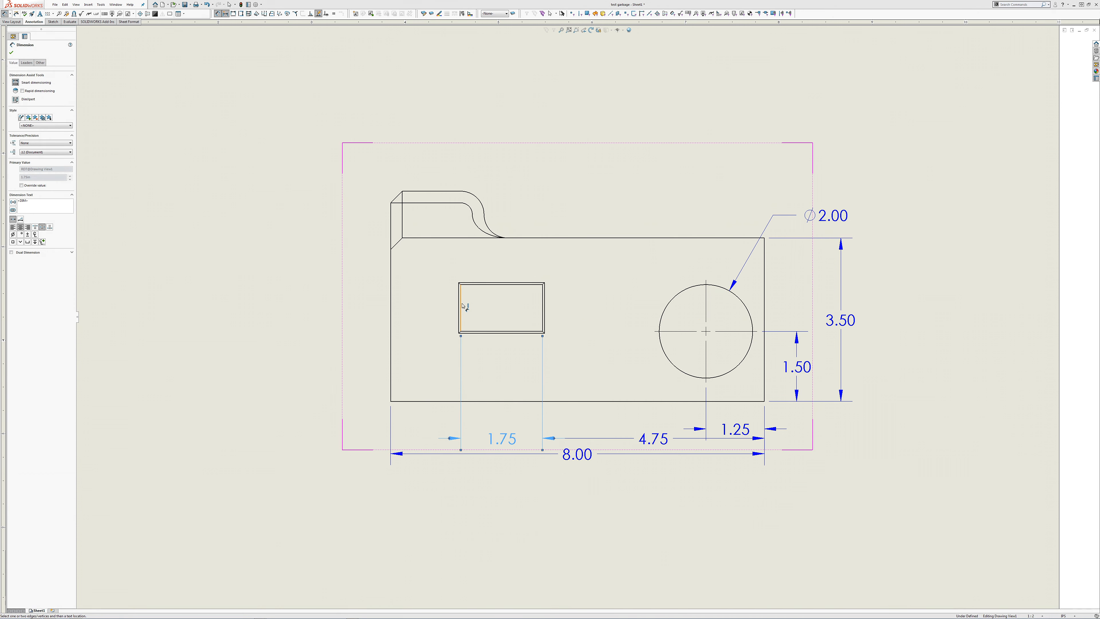
Step: Dimension the distance from the block's left edge to the pocket's inner left edge and put it in parentheses as a reference
click(460, 306)
click(392, 333)
click(426, 442)
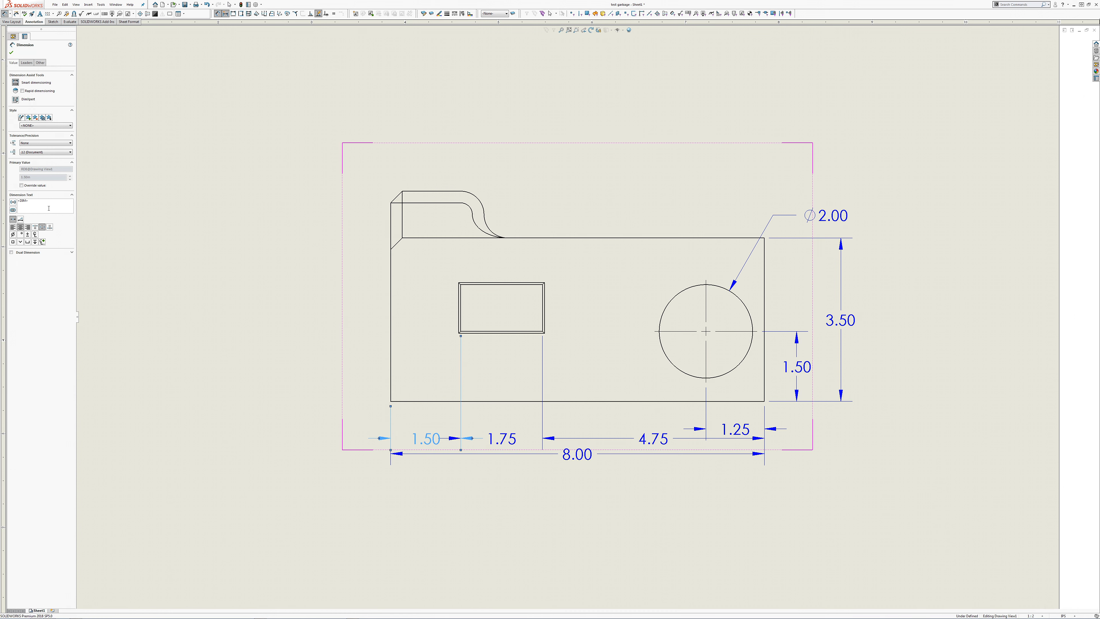
click(13, 202)
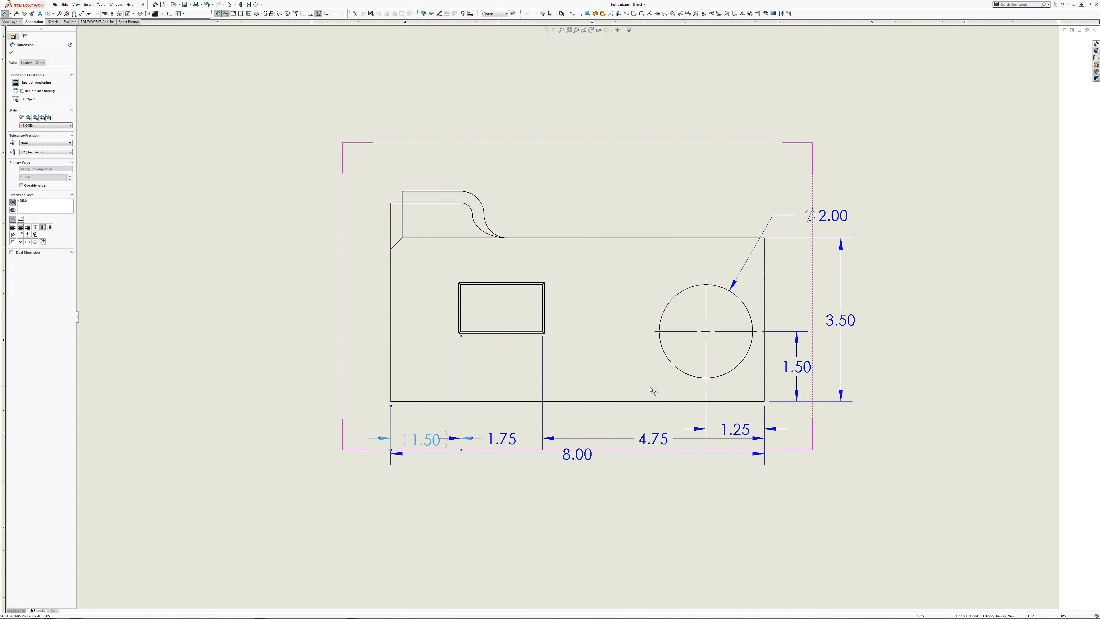
Step: Dimension the pocket's inner lower edge from the block's bottom edge and the pocket's inner height, stacking both left of the view
click(669, 401)
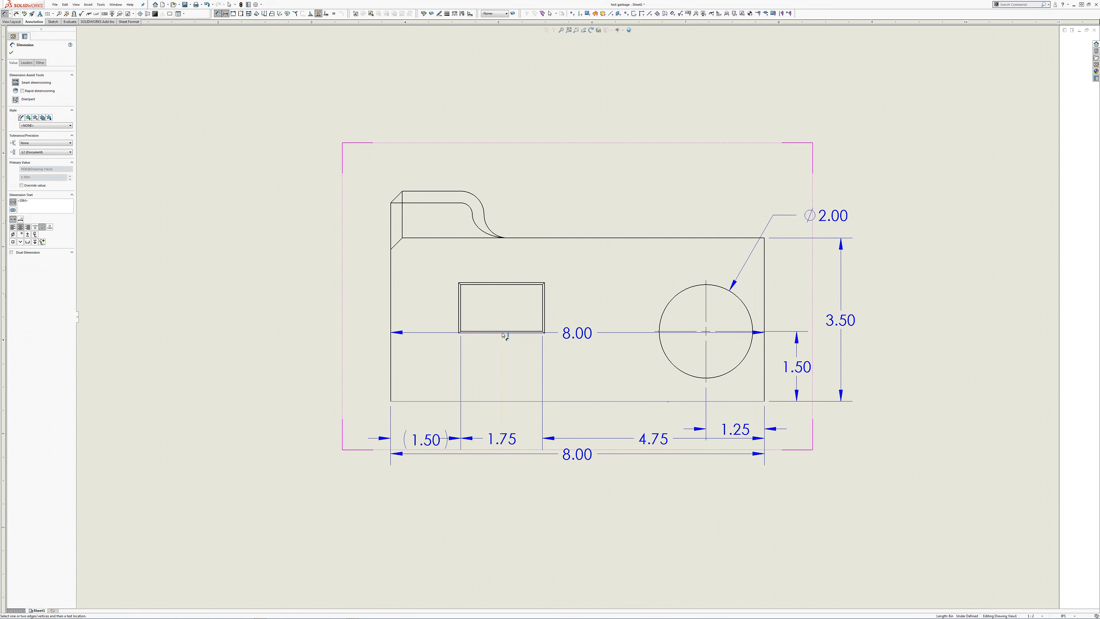
click(503, 333)
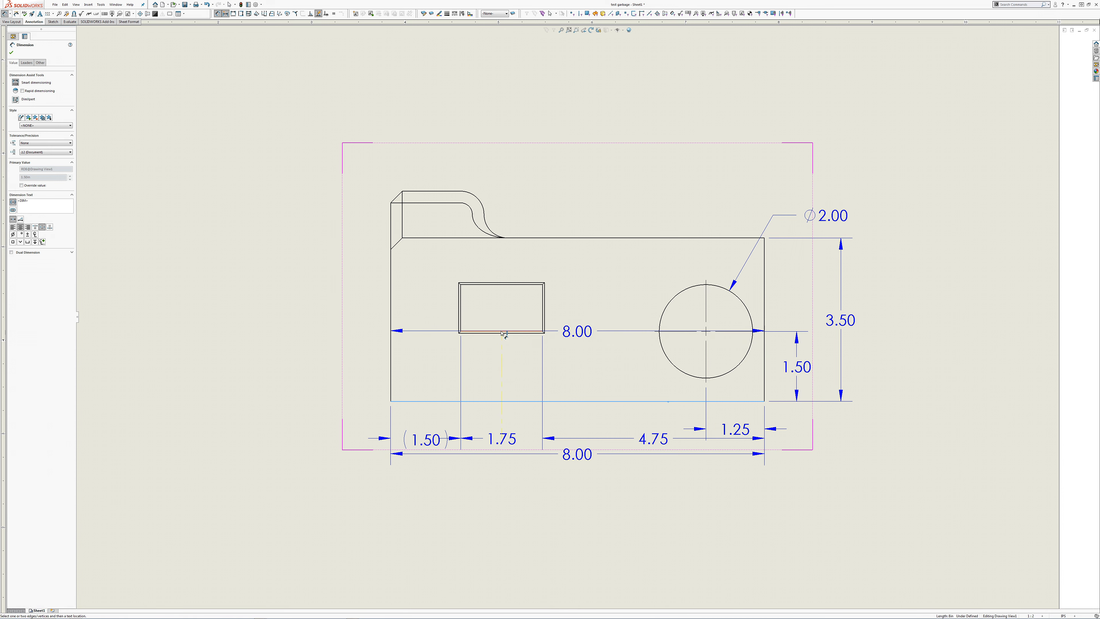
click(363, 371)
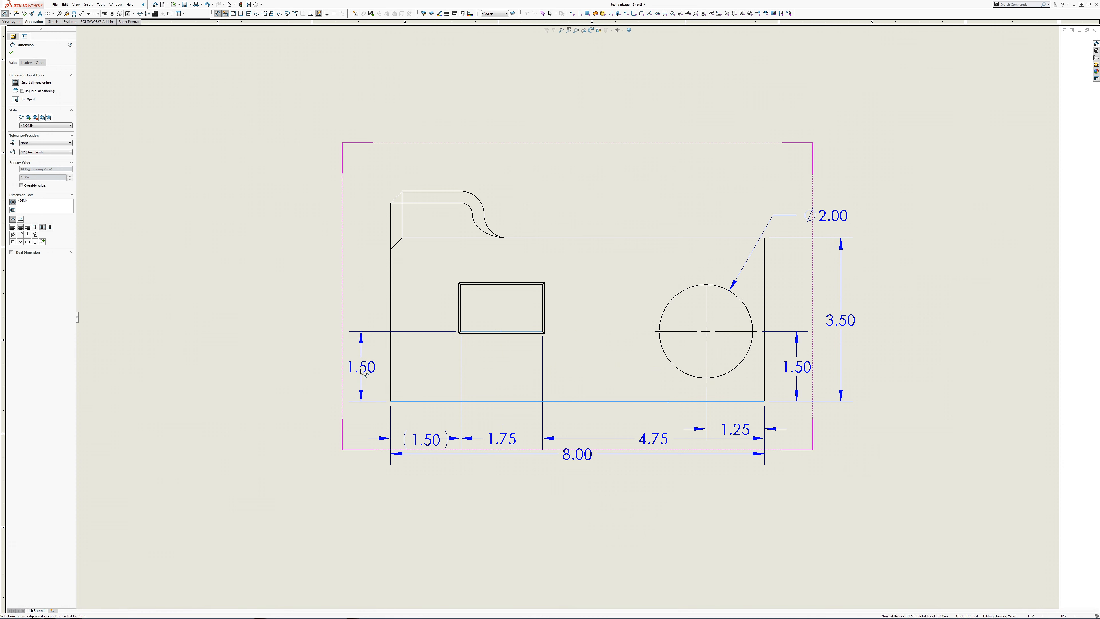
click(474, 333)
click(473, 285)
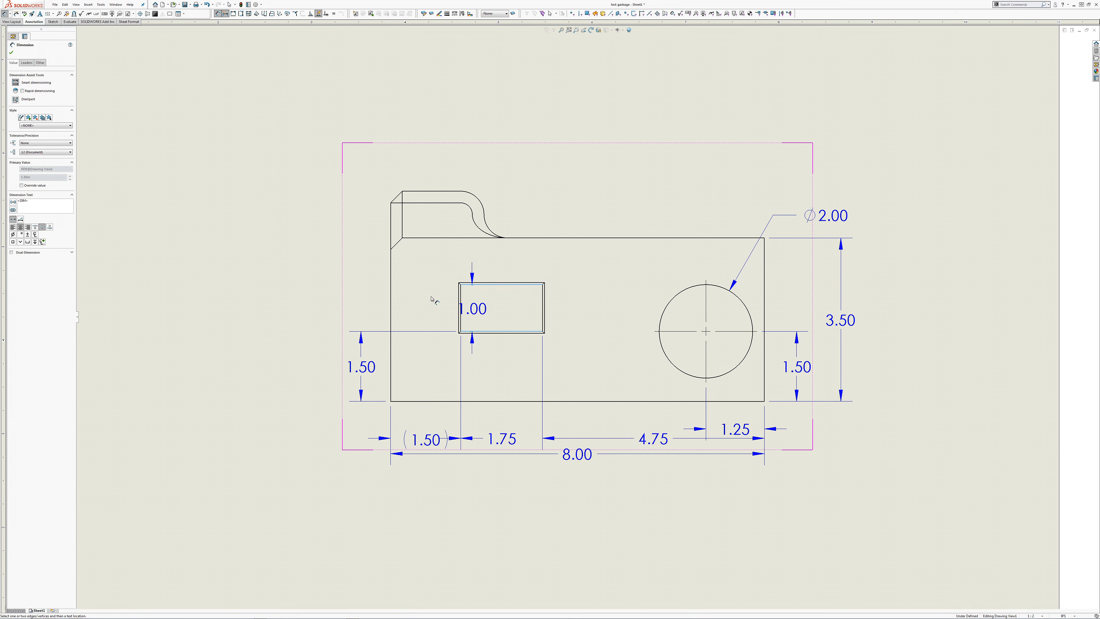
click(364, 303)
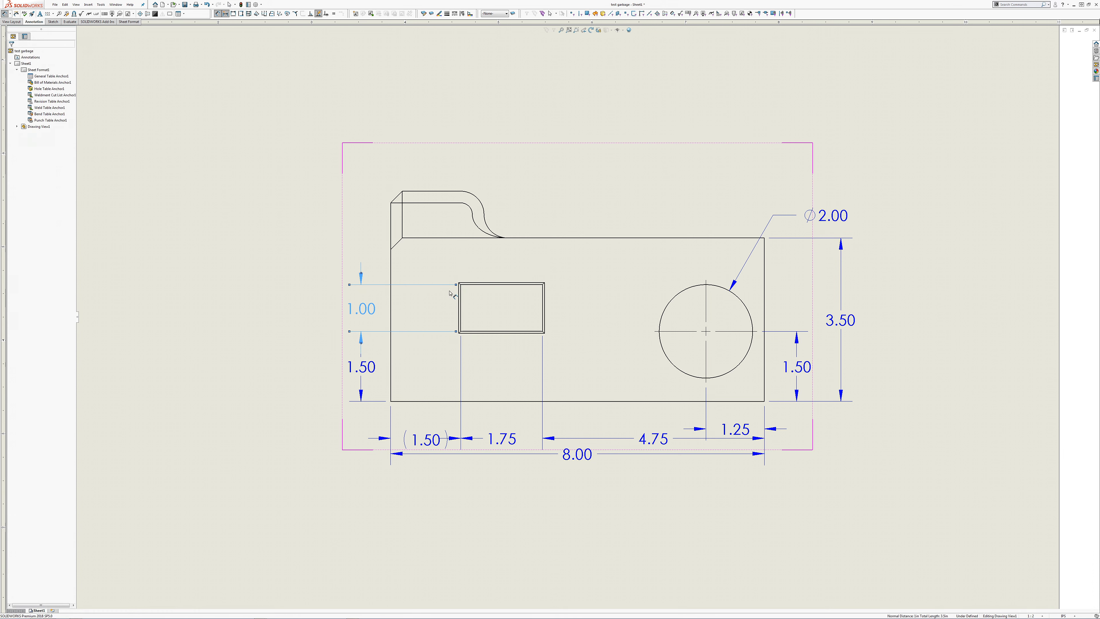
Step: Dimension the gap between the pocket's inner upper edge and the block's top edge, with parentheses as a reference, and end dimensioning
click(505, 285)
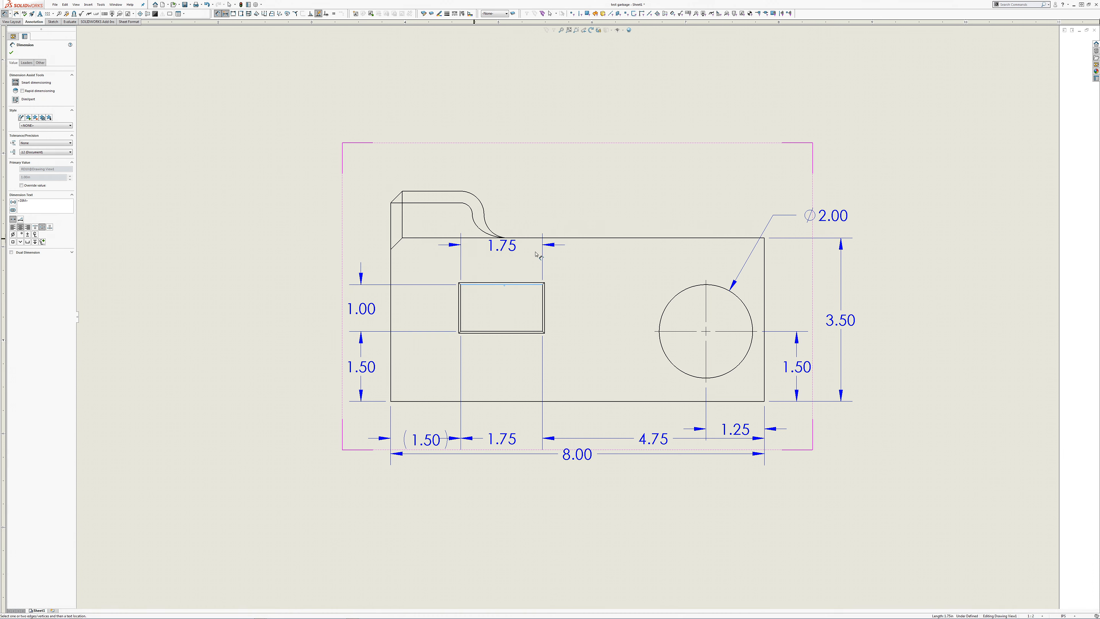
click(539, 238)
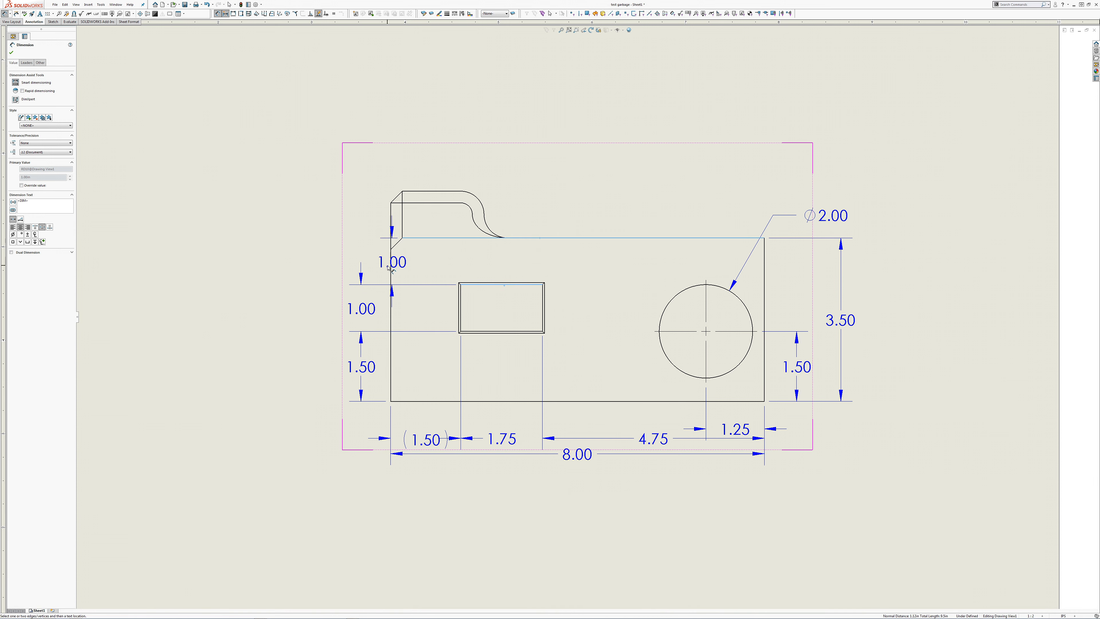
click(363, 271)
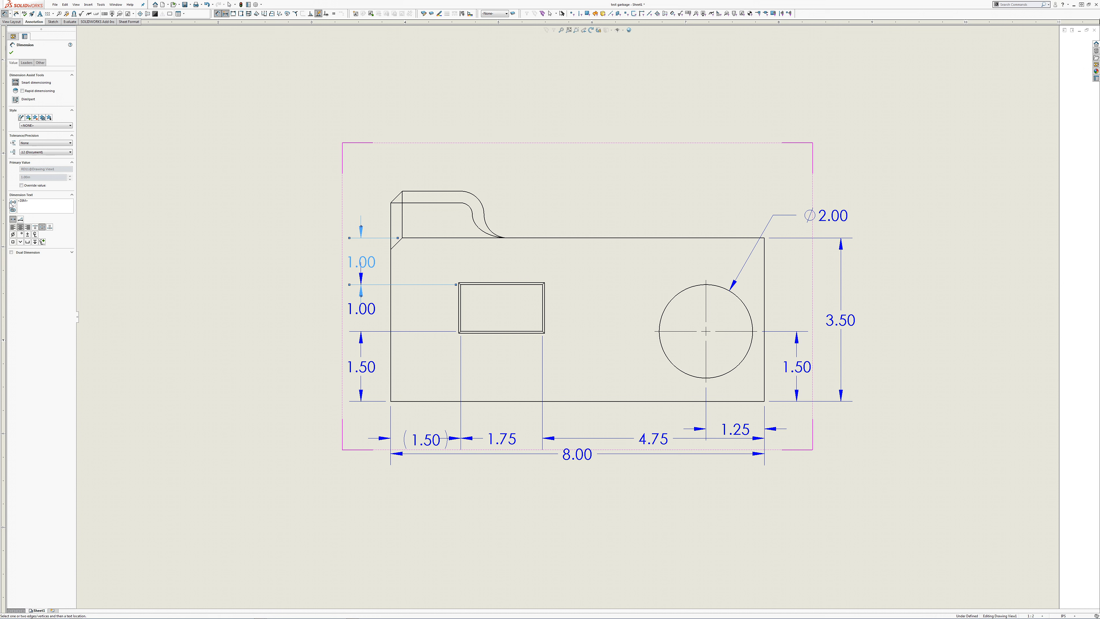
click(13, 203)
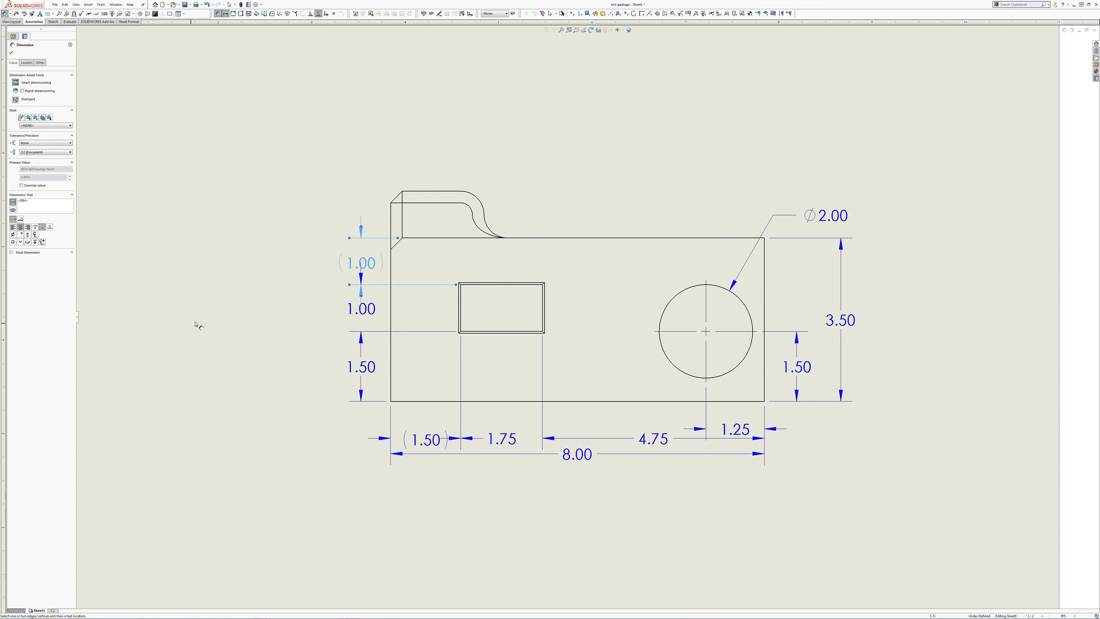
key(Escape)
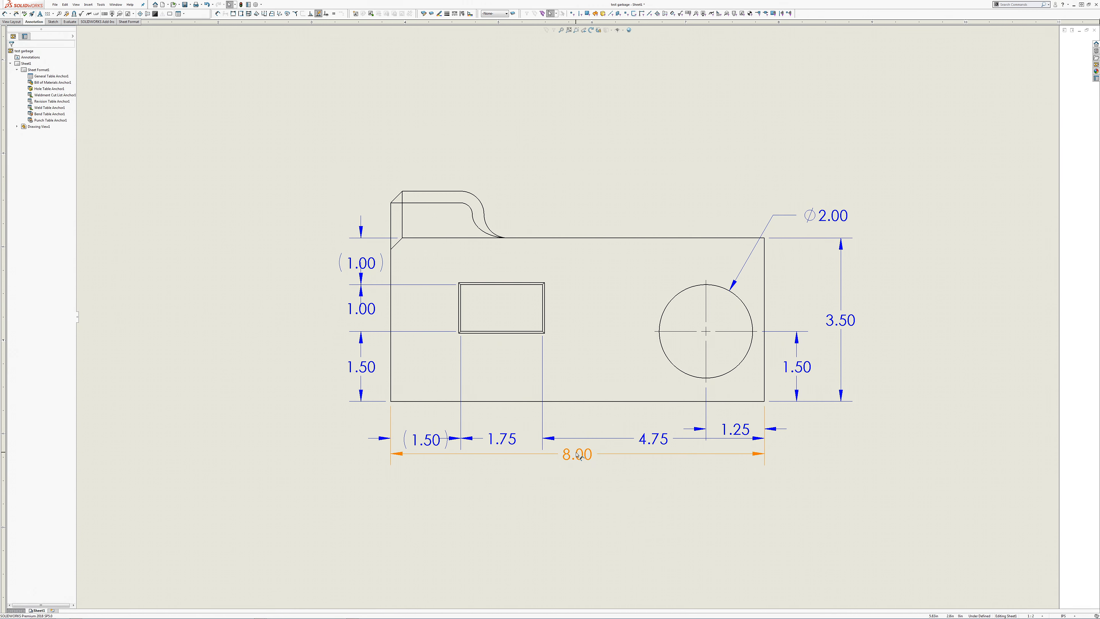
Step: Move the overall width dimension farther down and space the pocket-to-right-edge dimension between it and the hole's horizontal location dimension
drag(580, 454, 582, 476)
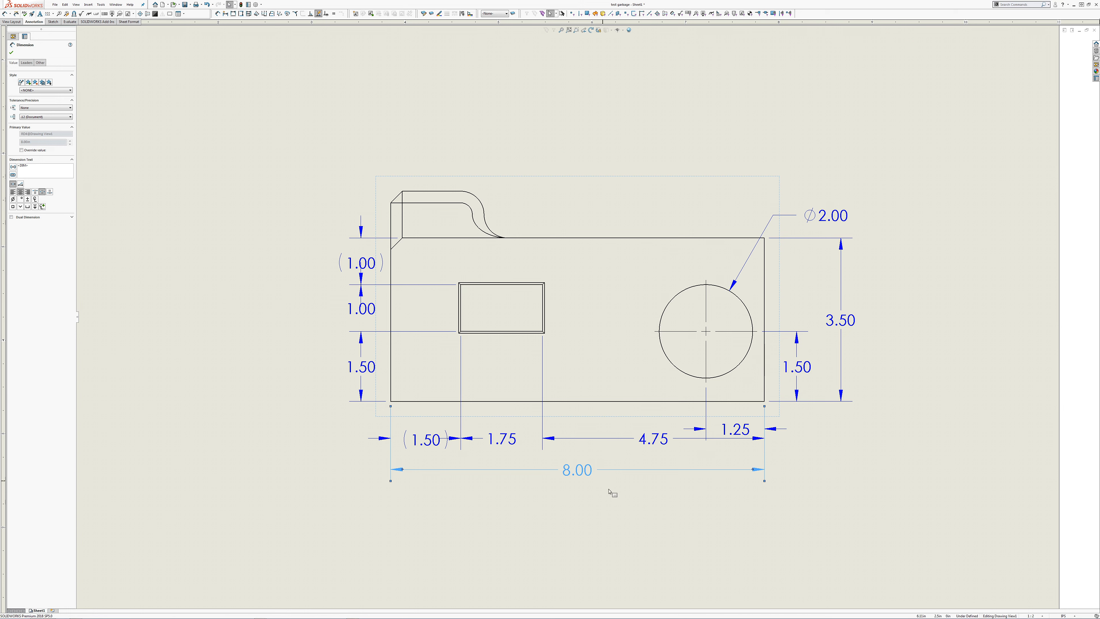
click(523, 456)
drag(523, 456, 557, 421)
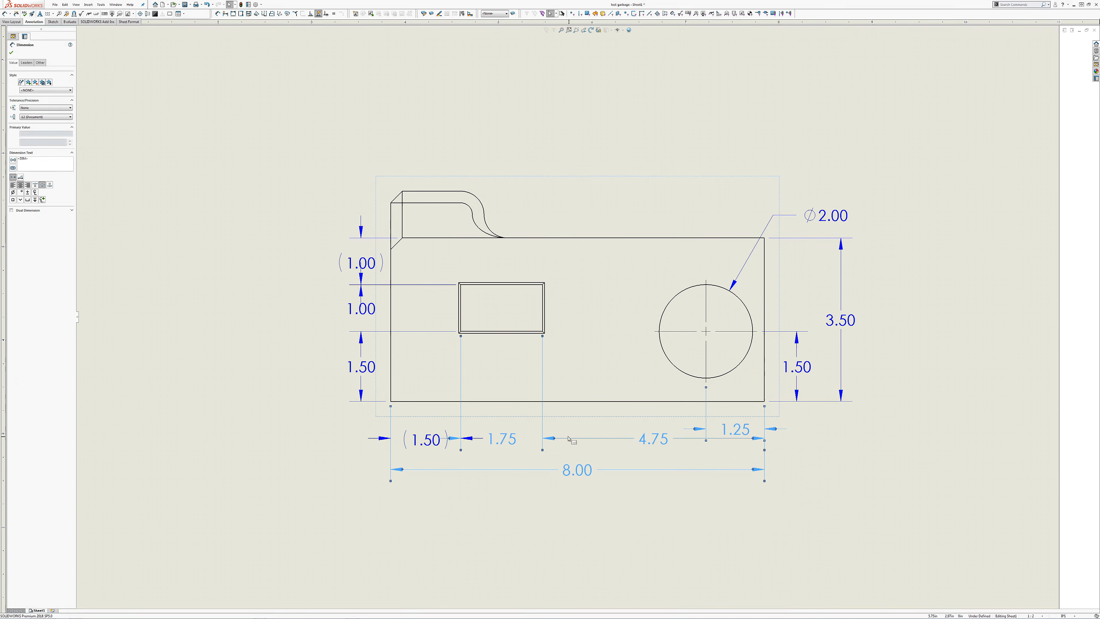
drag(812, 523, 571, 426)
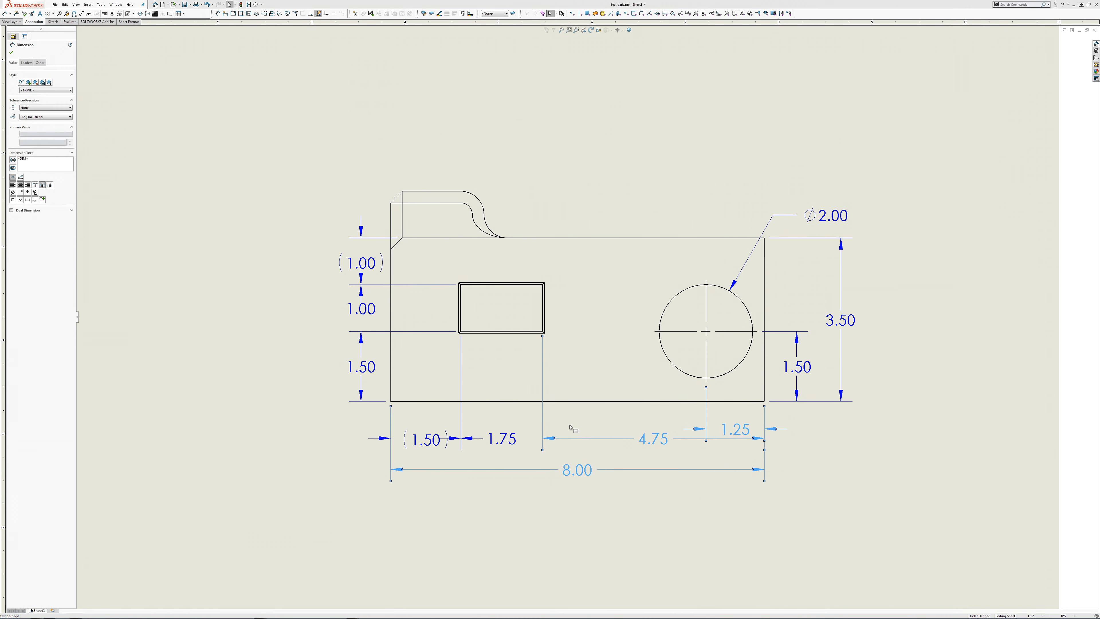
click(592, 395)
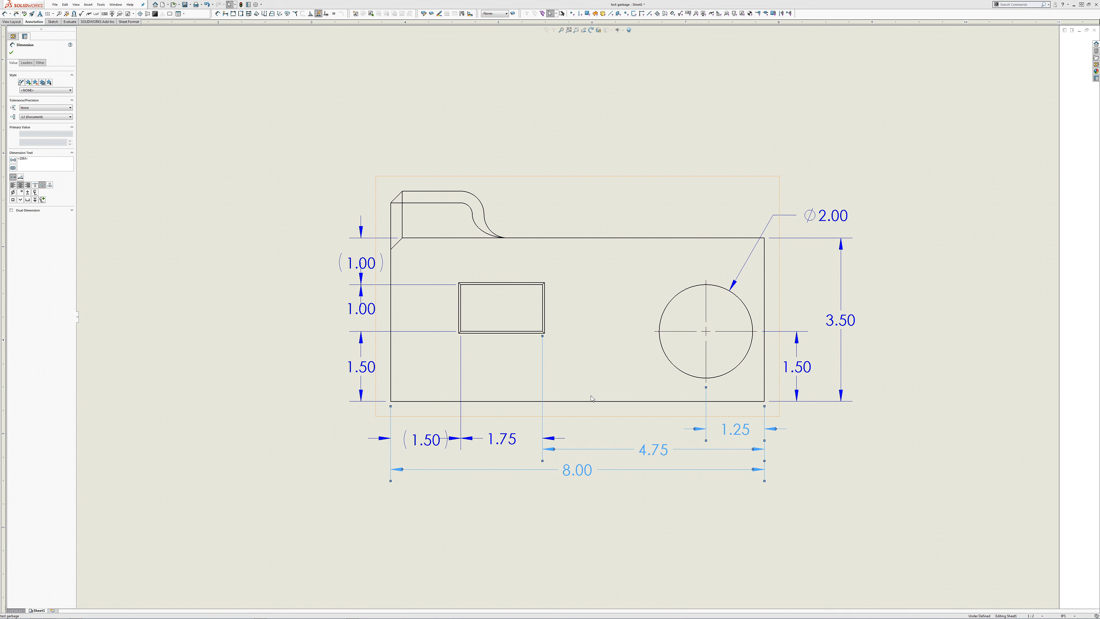
click(632, 524)
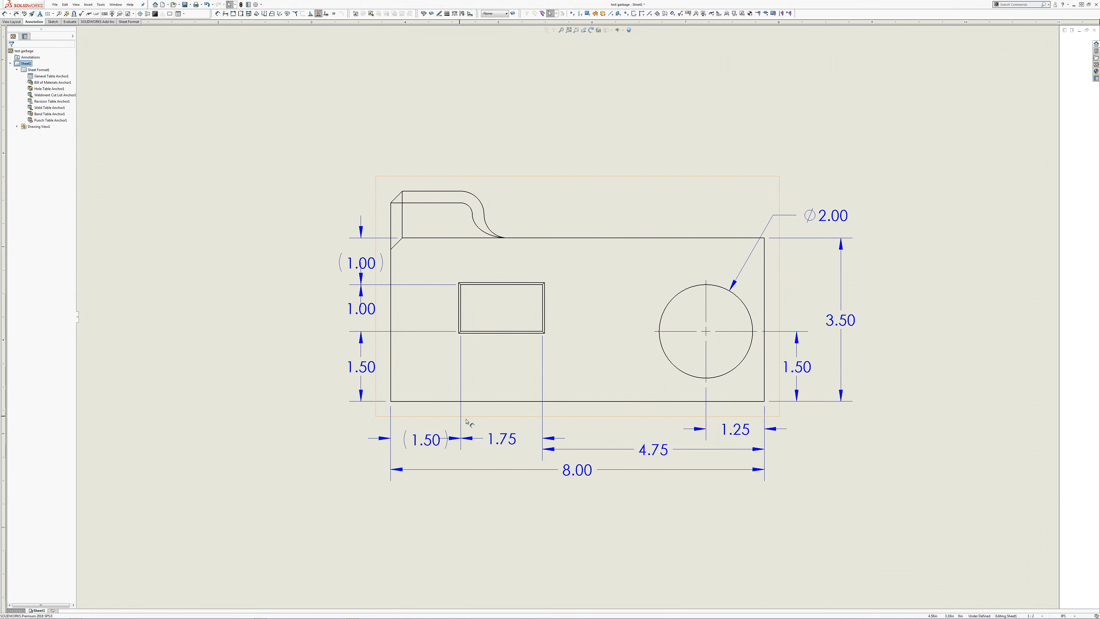
Step: Align the pocket width dimension with the pocket-to-right-edge dimension and move the horizontal reference dimension up closer to the view
click(496, 442)
drag(496, 444, 501, 454)
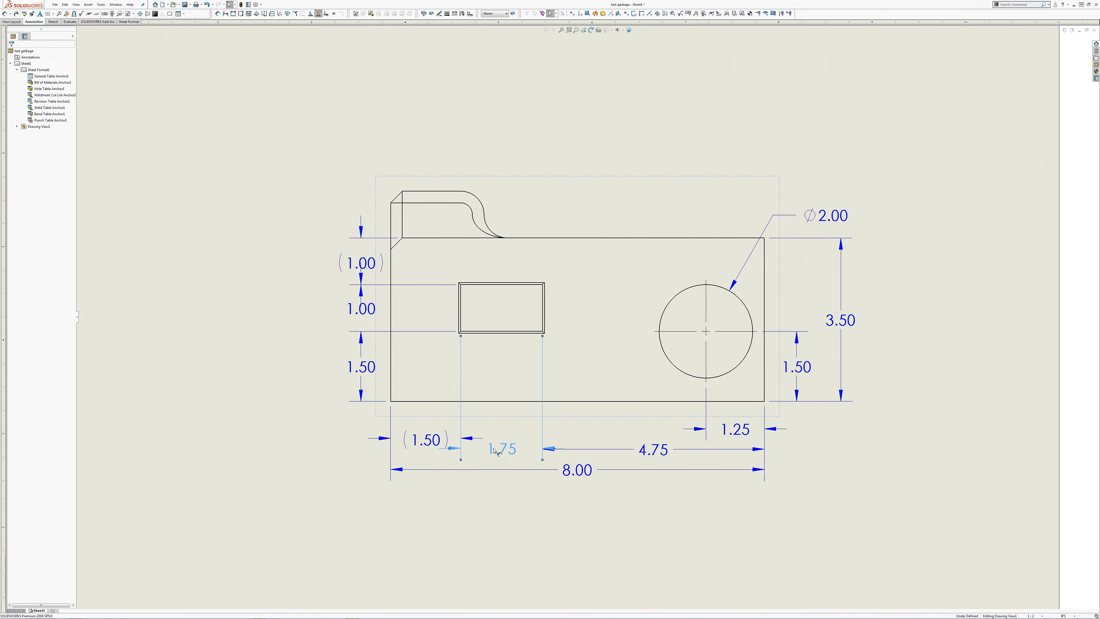
key(Escape)
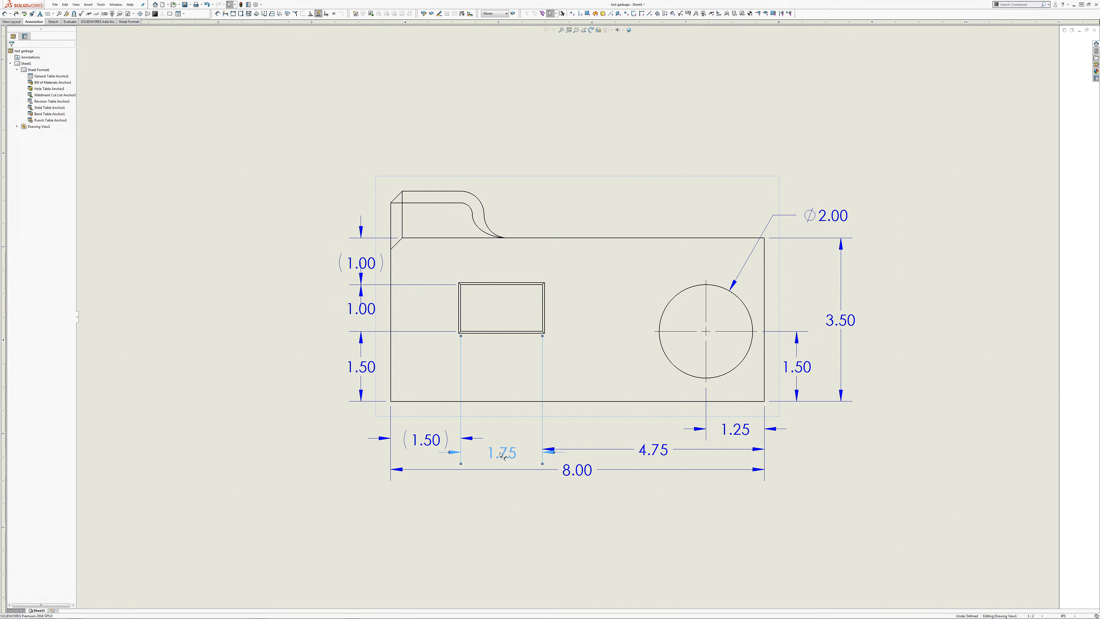
drag(502, 454, 502, 451)
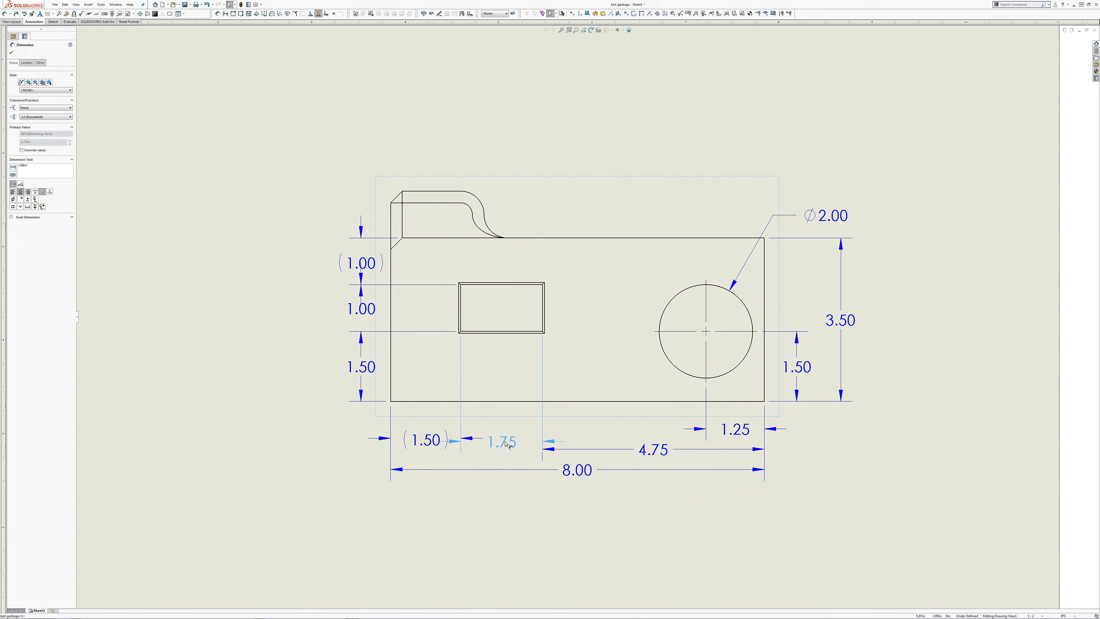
drag(505, 449, 505, 449)
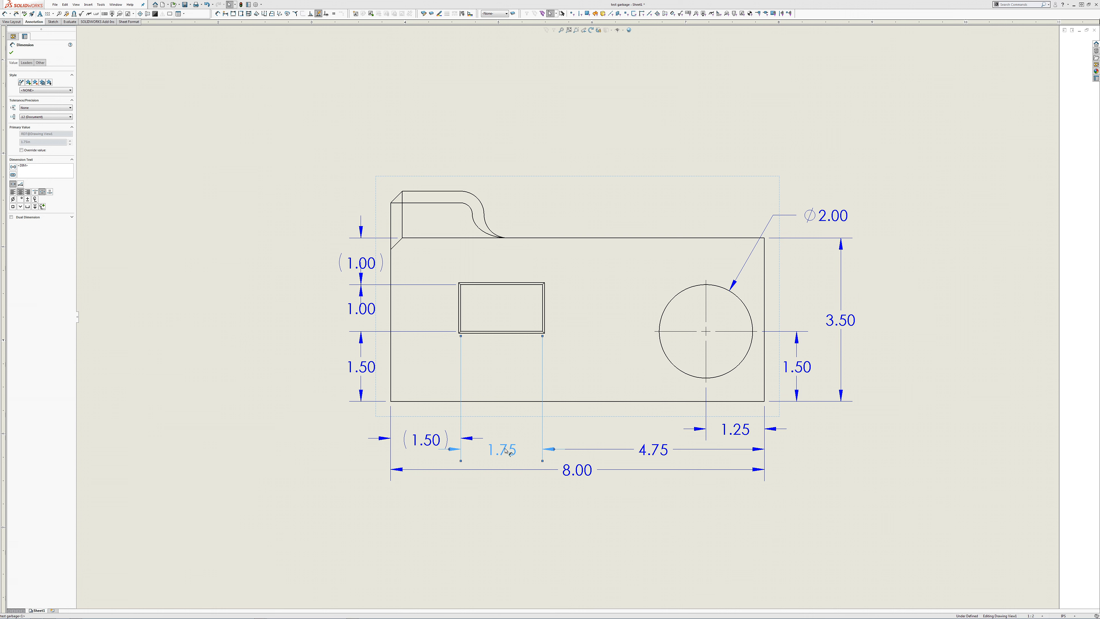
mouse_move(505, 449)
mouse_down()
mouse_move(510, 466)
mouse_move(509, 449)
mouse_up()
mouse_move(417, 442)
mouse_down()
mouse_move(417, 460)
mouse_move(408, 430)
mouse_up()
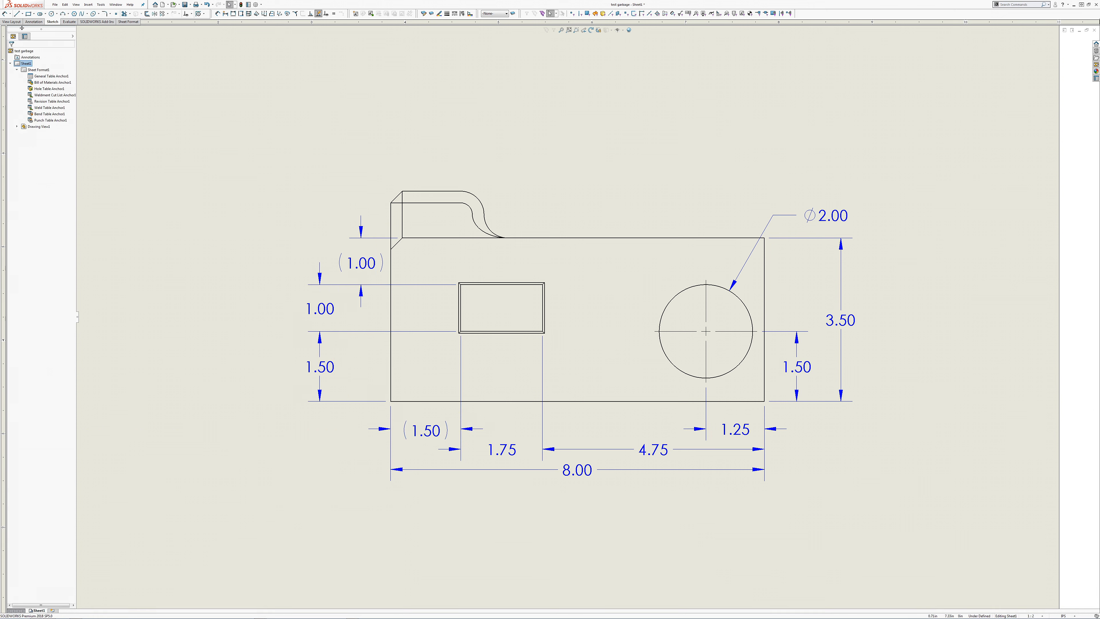
Step: Sketch a vertical line through the rectangular pocket, from just below the block to just above its top edge
click(16, 13)
click(504, 405)
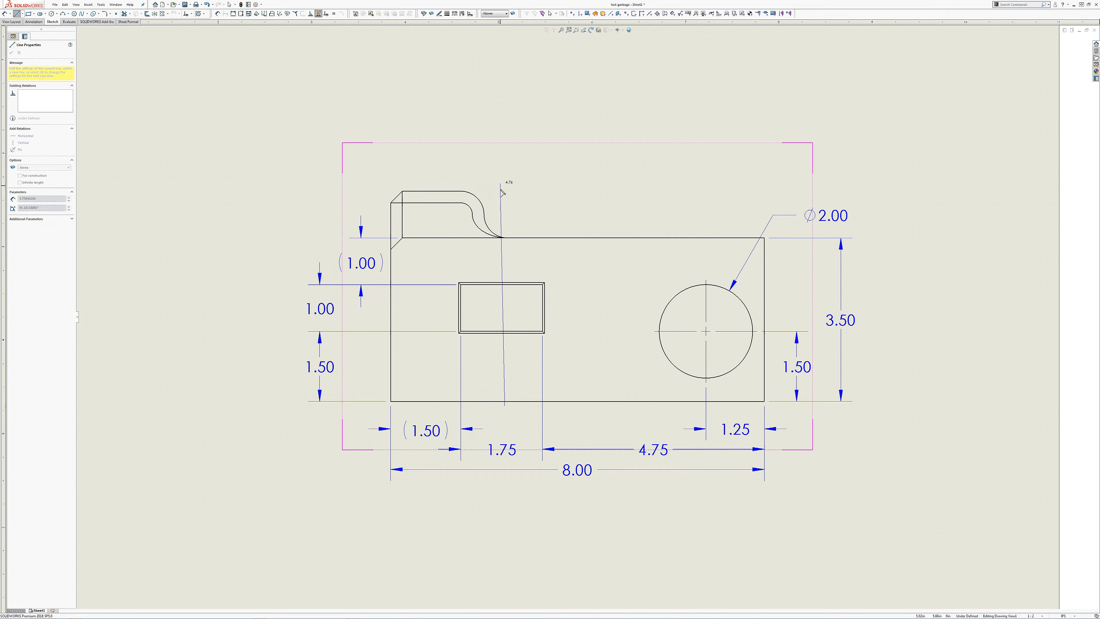
click(504, 220)
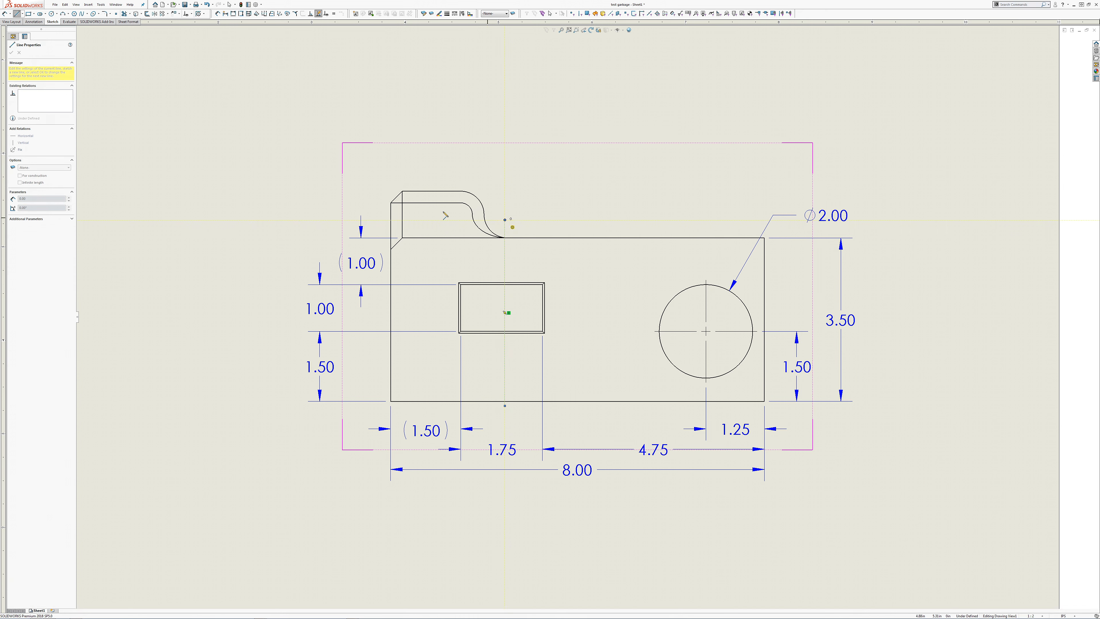
Step: Create section view A-A from the vertical line and place it to the left of the front view
click(12, 21)
click(42, 14)
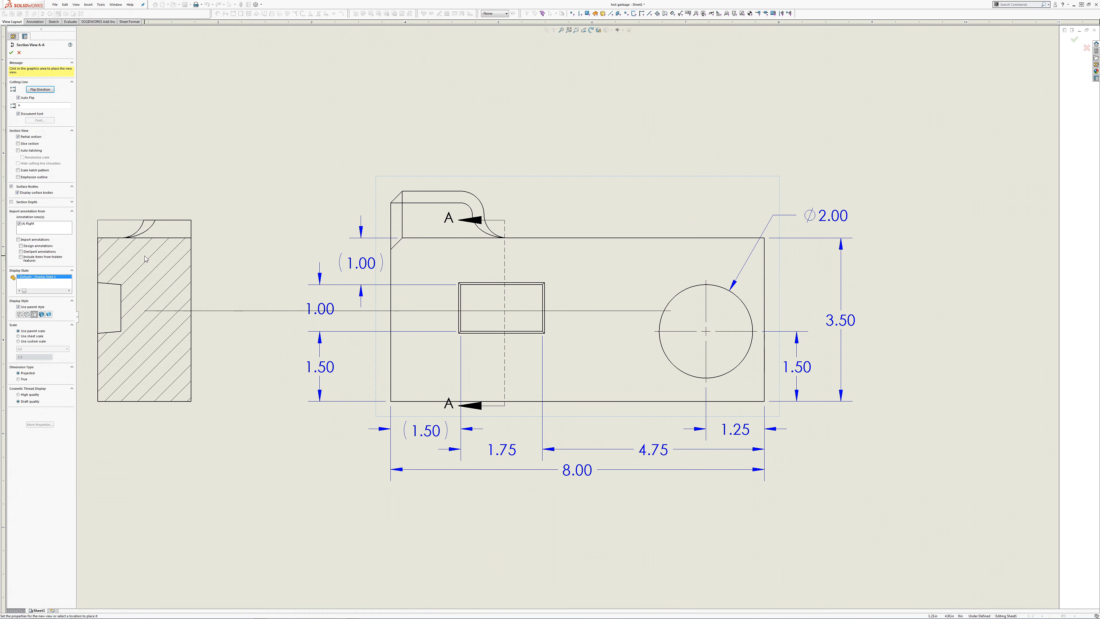
click(145, 256)
right_click(255, 144)
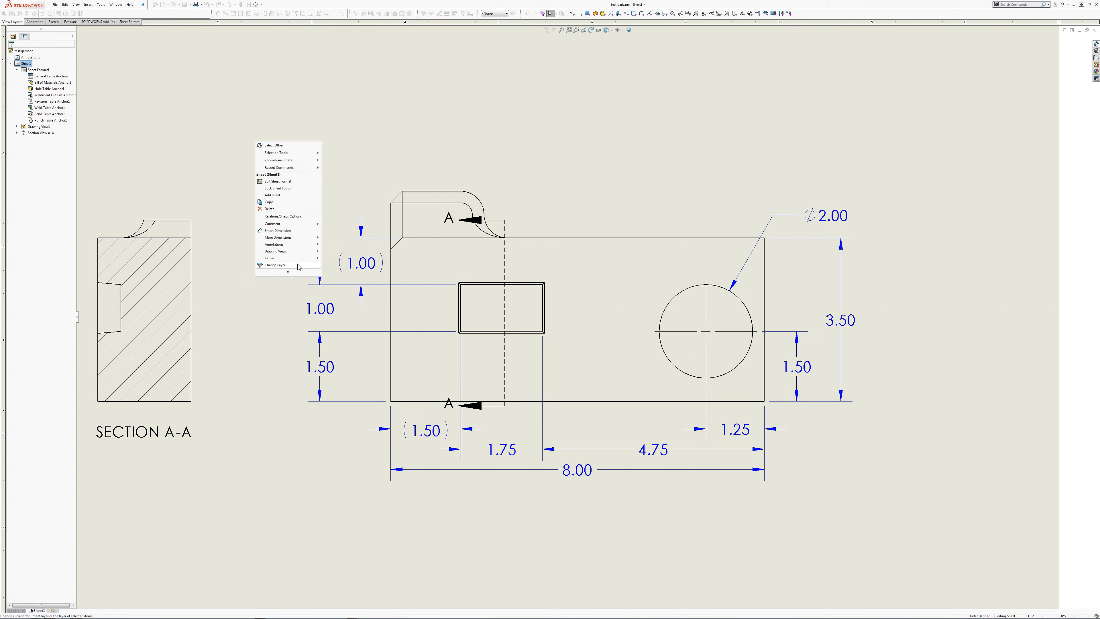
Step: Set the drawing sheet's type of projection to third angle and apply the change
click(278, 272)
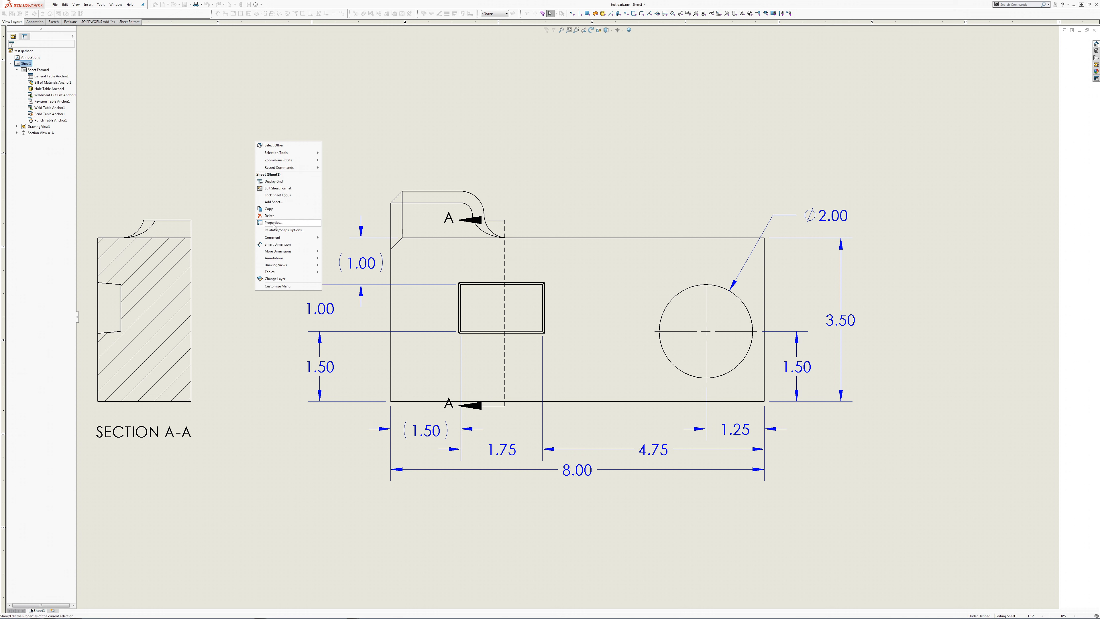
click(277, 216)
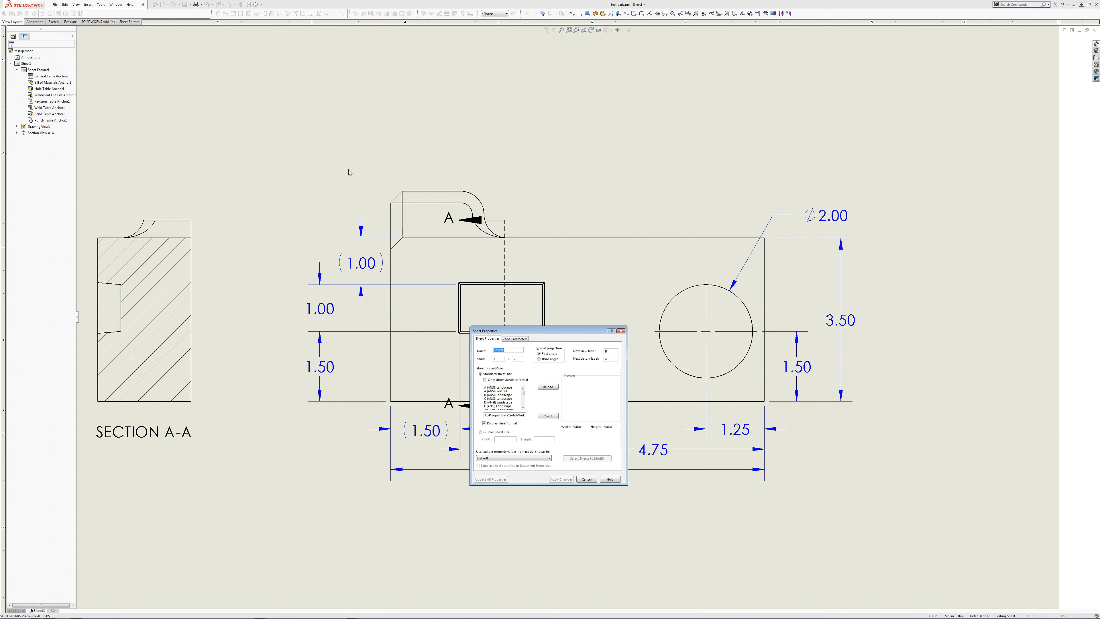
click(540, 359)
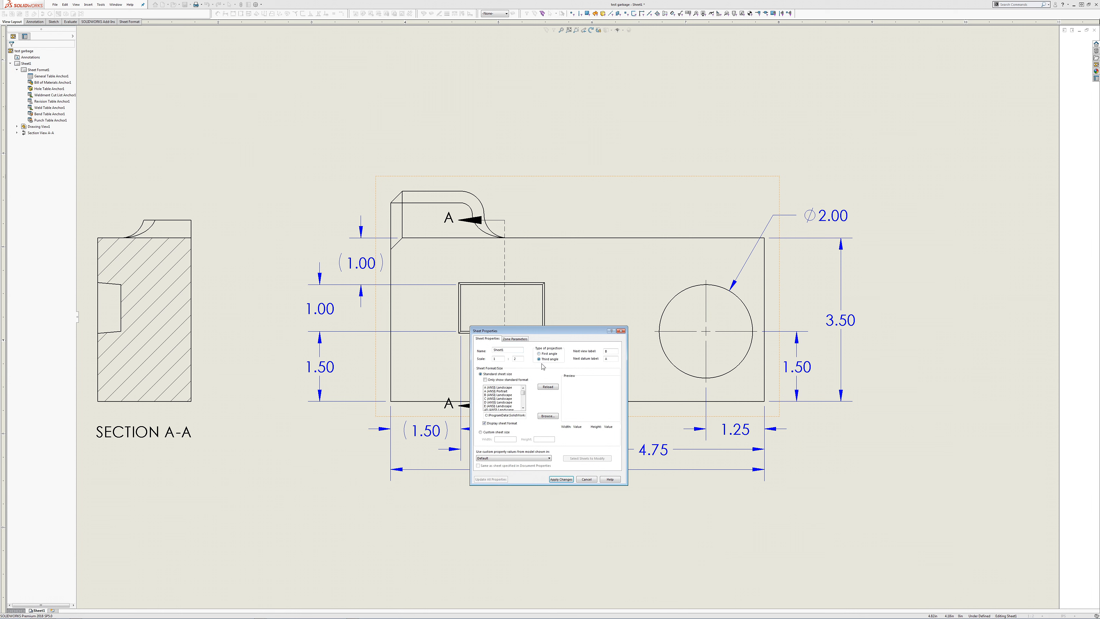
click(560, 479)
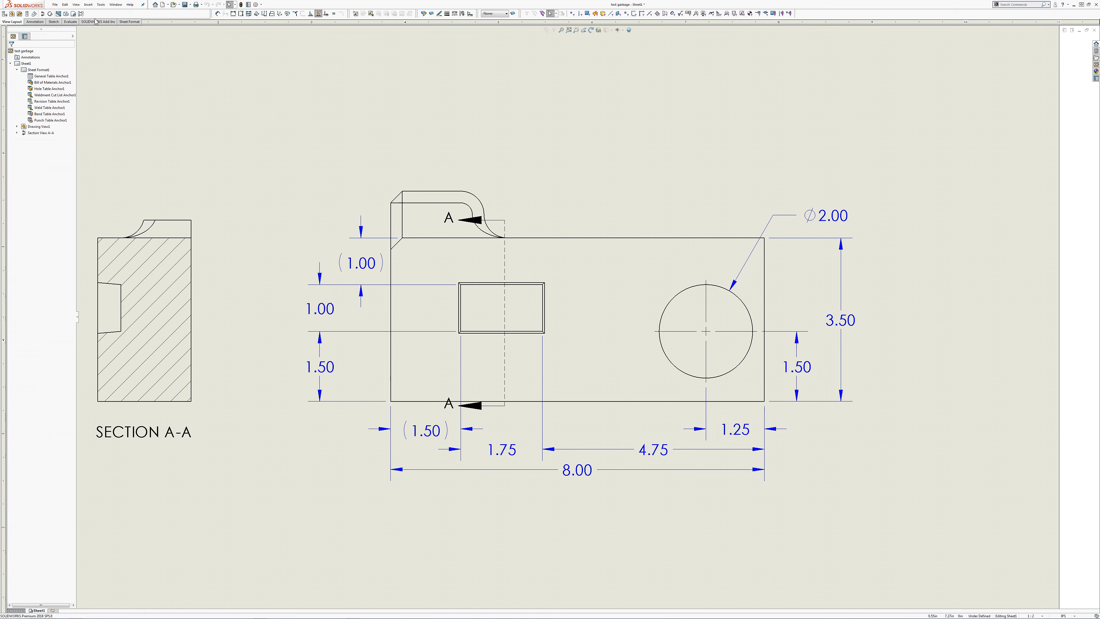
Step: Dimension the angle between the pocket's two drafted walls in section view A-A, placing it outside the block beside the pocket opening
click(34, 21)
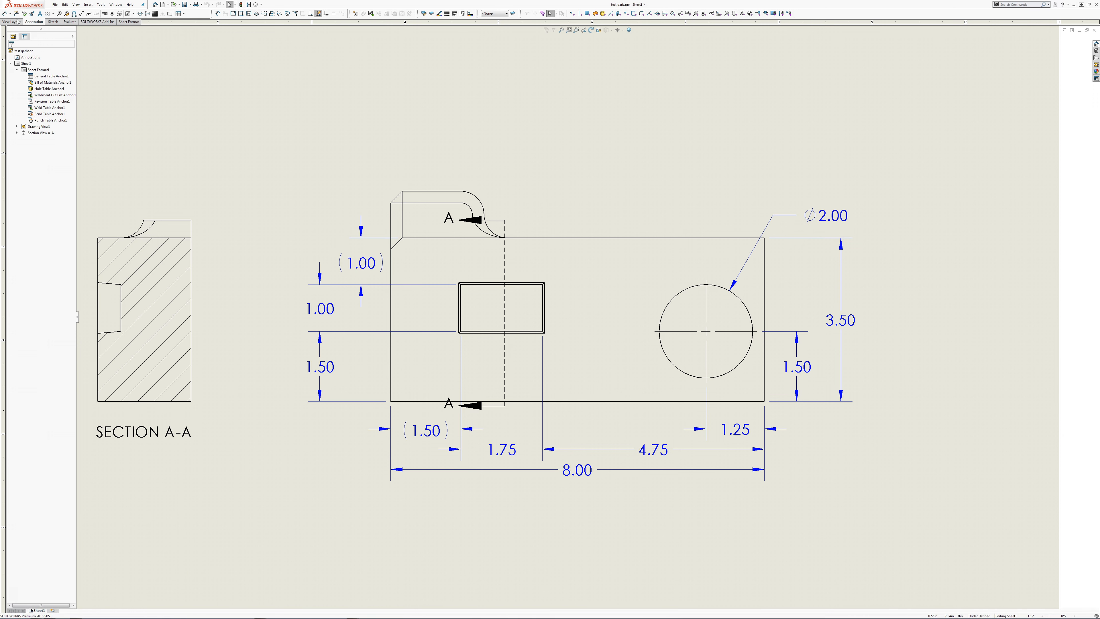
click(5, 13)
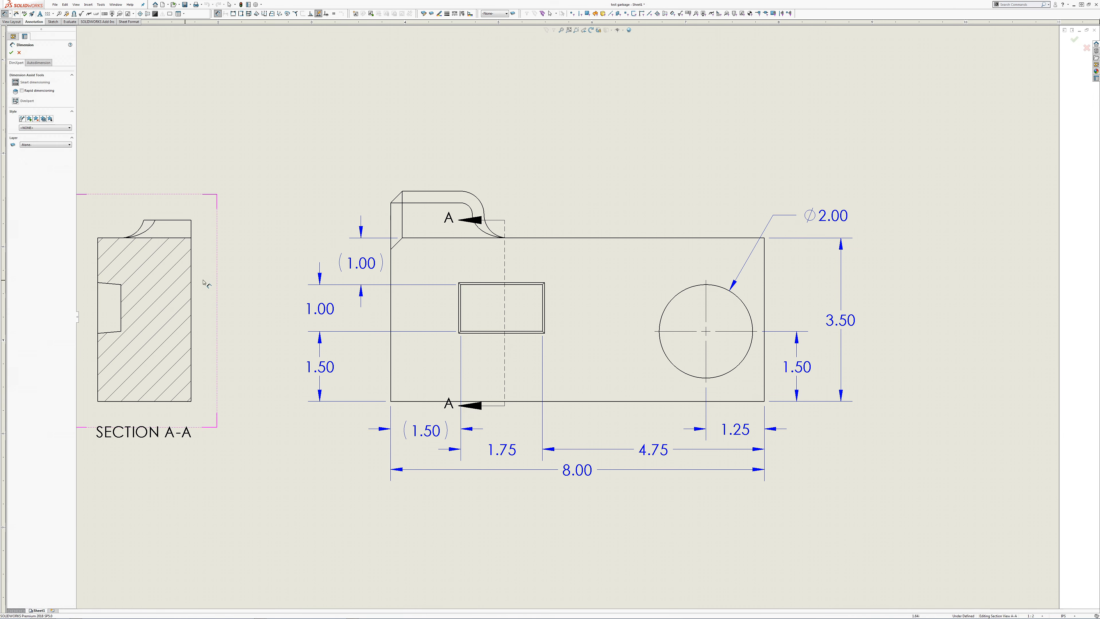
middle_drag(303, 276, 491, 270)
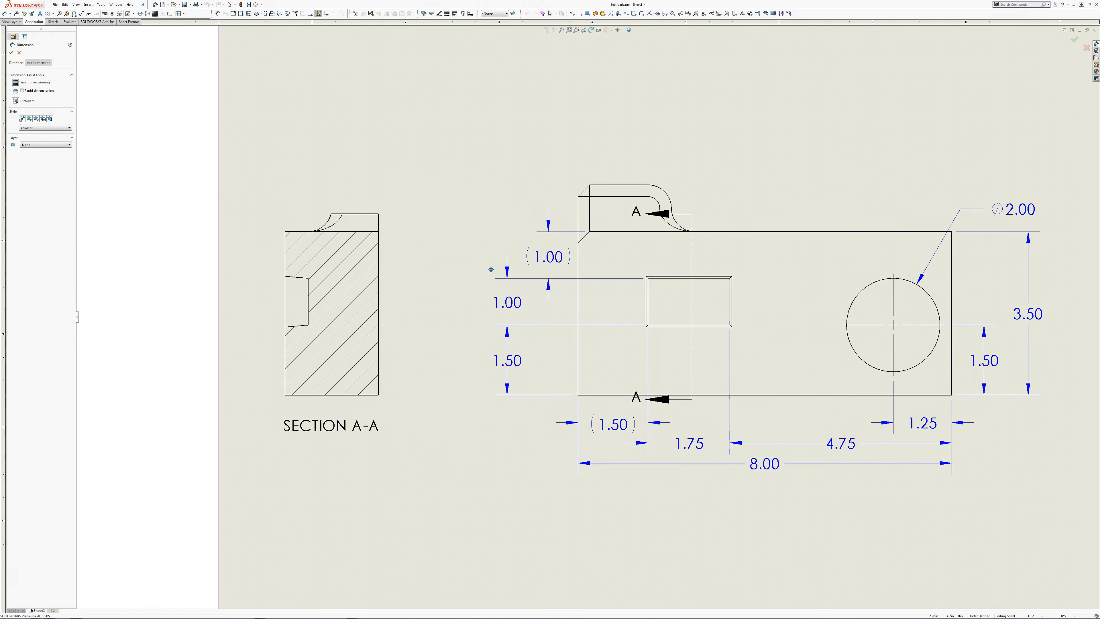
click(298, 326)
click(303, 277)
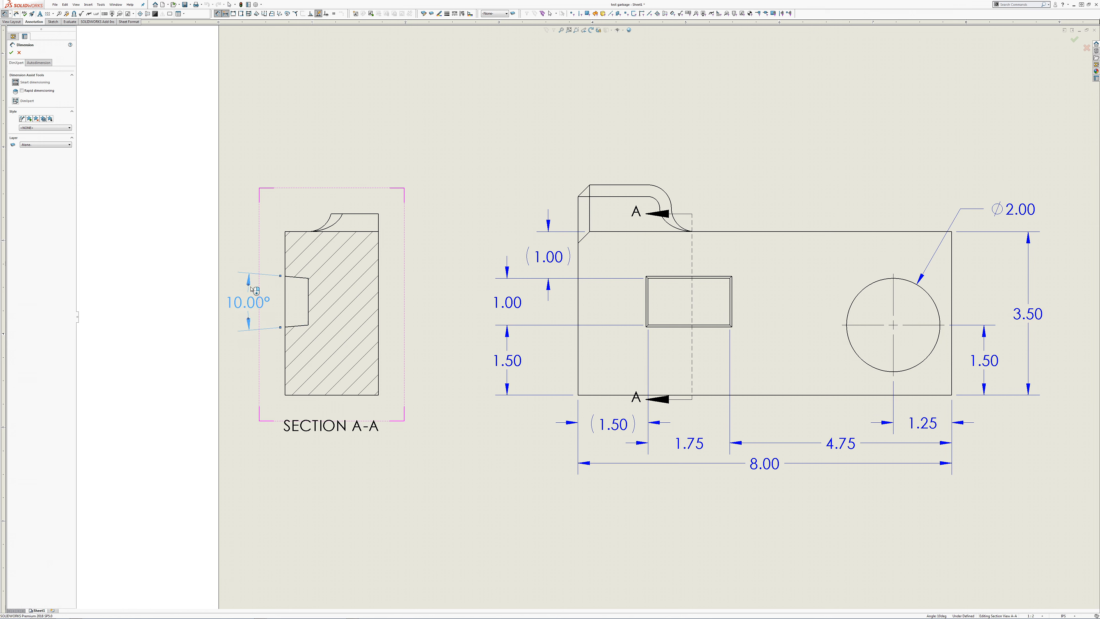
click(252, 288)
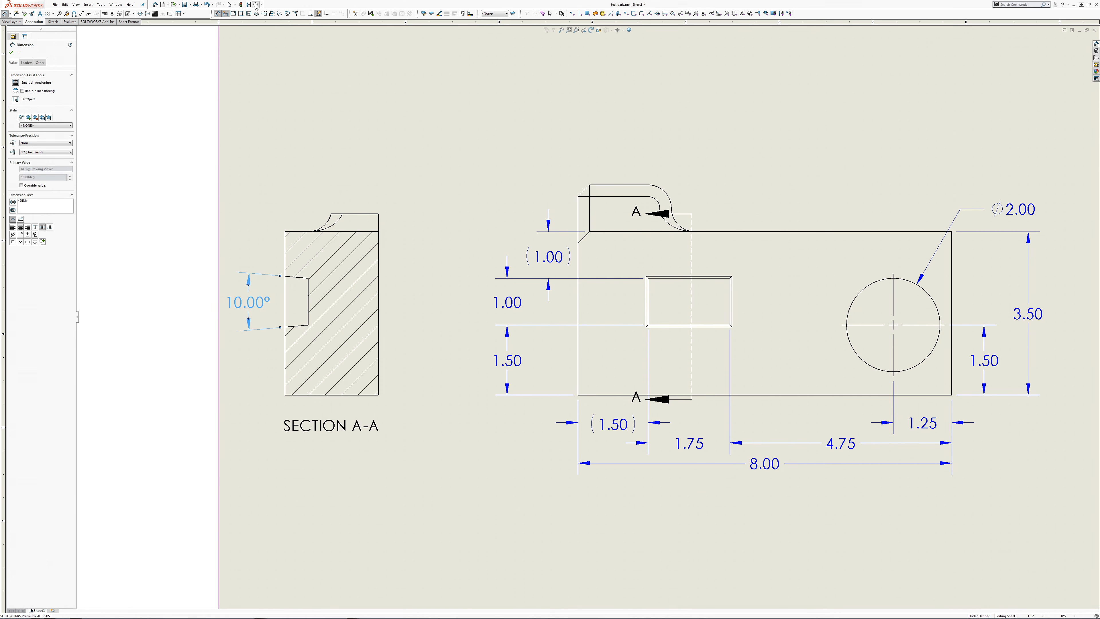
Step: Set the document's angle units to no decimal places and finish dimensioning
click(256, 5)
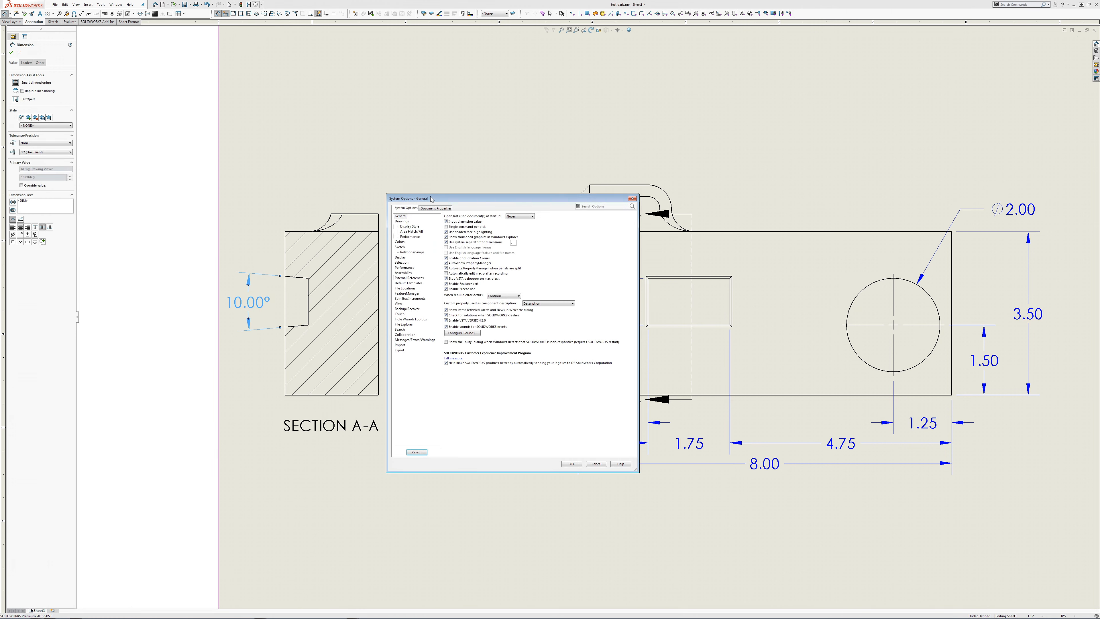
click(436, 208)
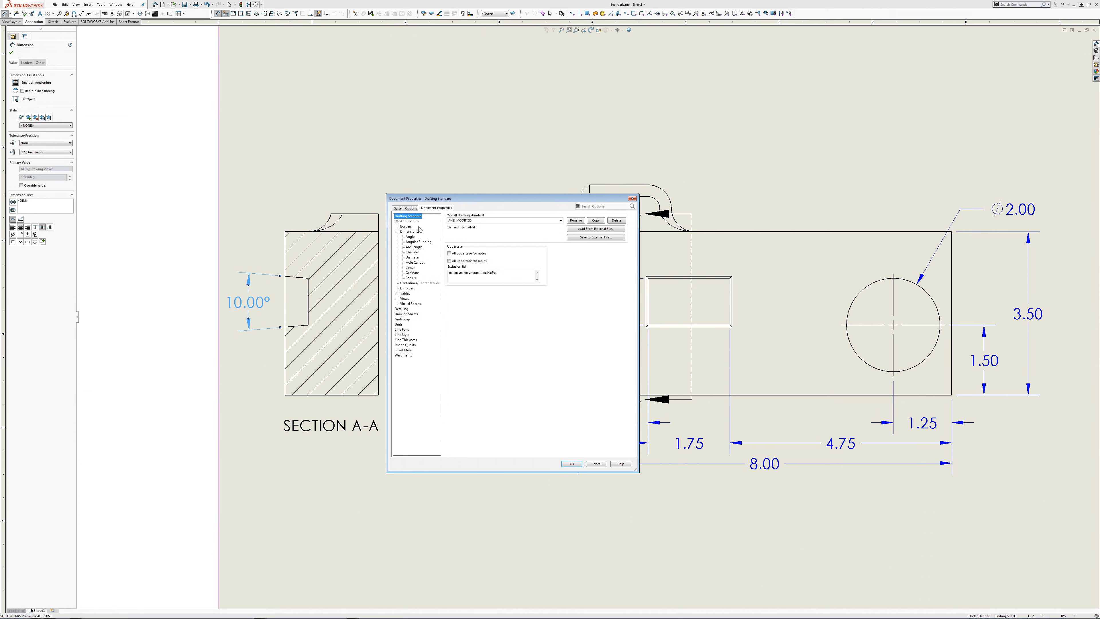
click(409, 231)
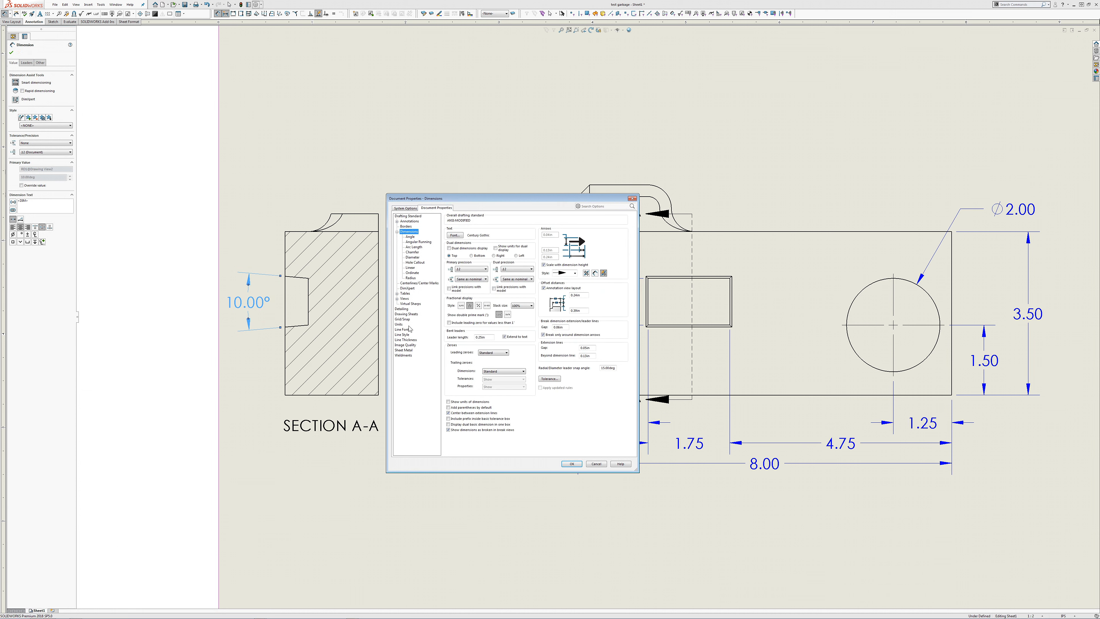
click(399, 324)
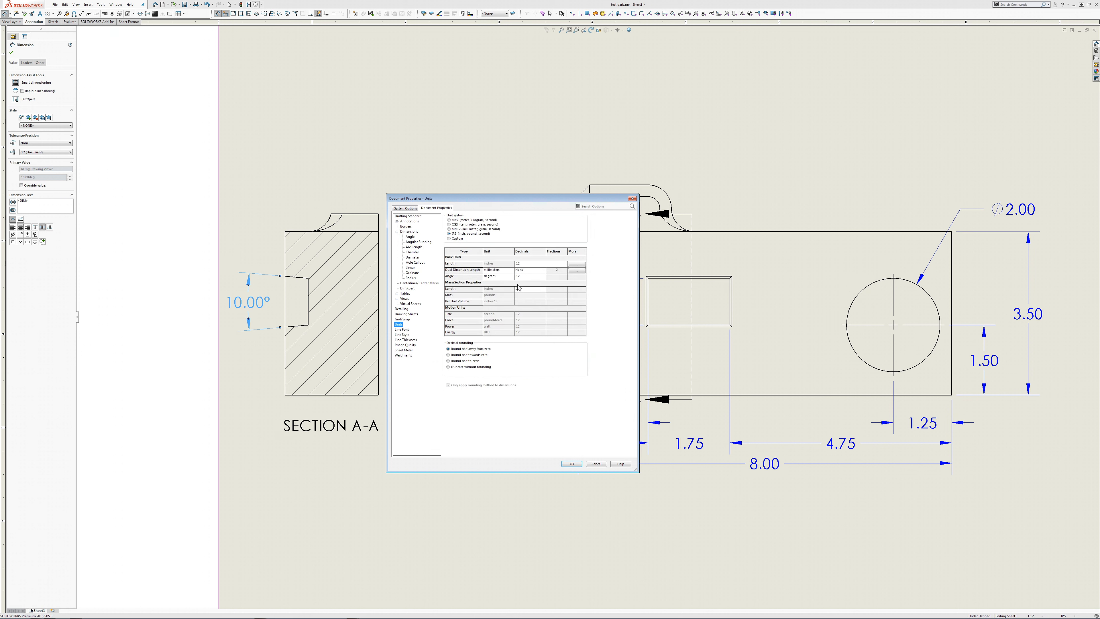
click(527, 277)
click(543, 277)
scroll(528, 285, up, 1)
click(525, 285)
click(543, 277)
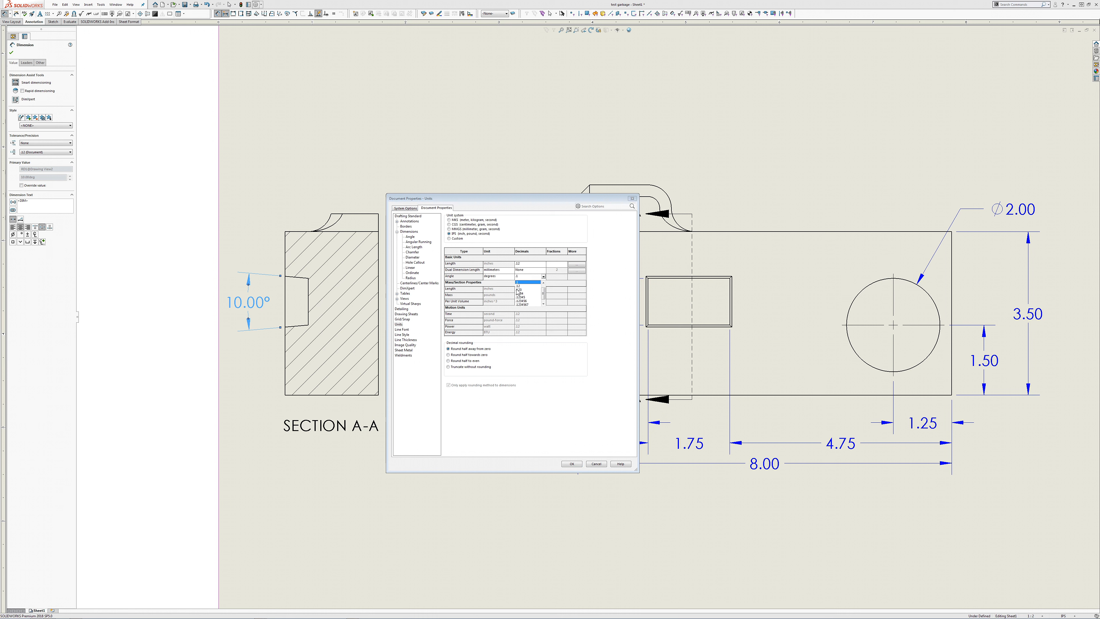
click(521, 285)
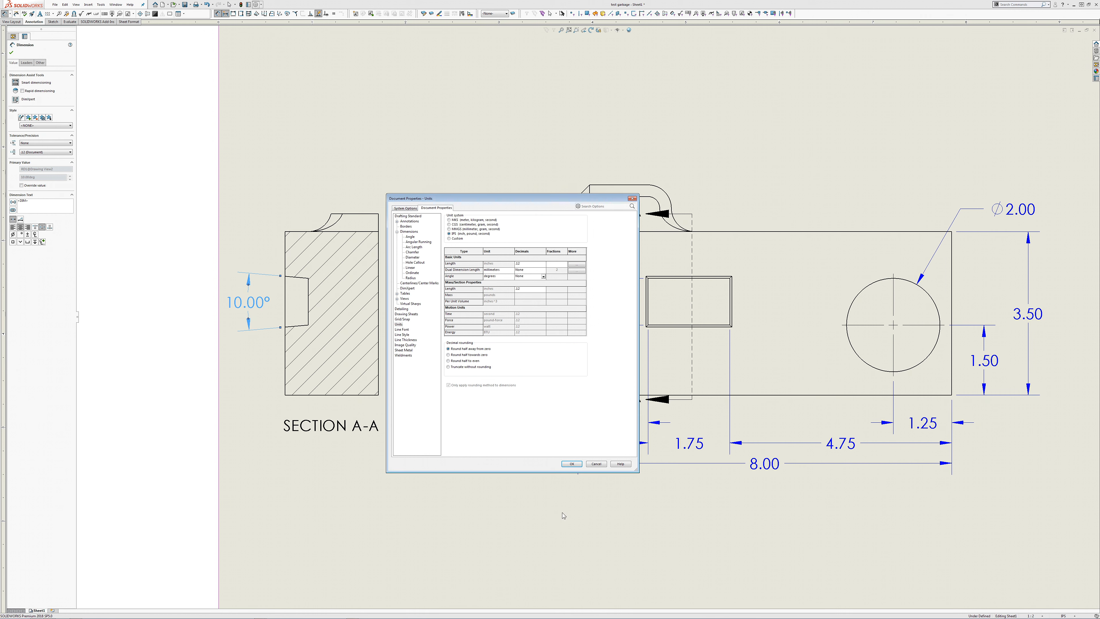
click(571, 463)
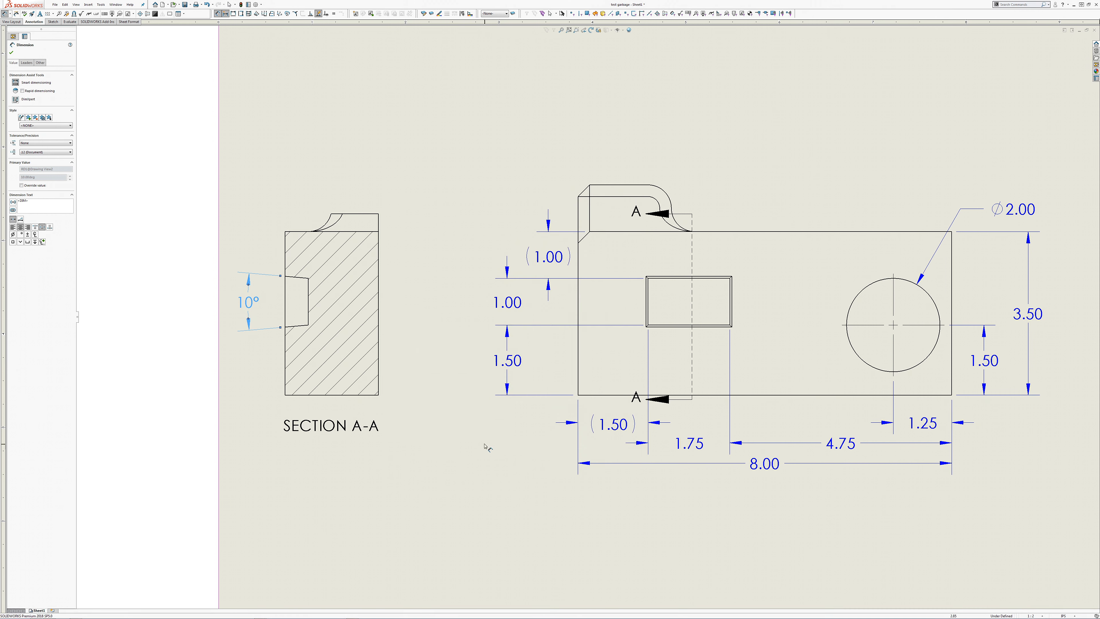
click(468, 508)
key(Escape)
Step: Move section view A-A closer to the front view and shift both views slightly to the right on the sheet
click(379, 337)
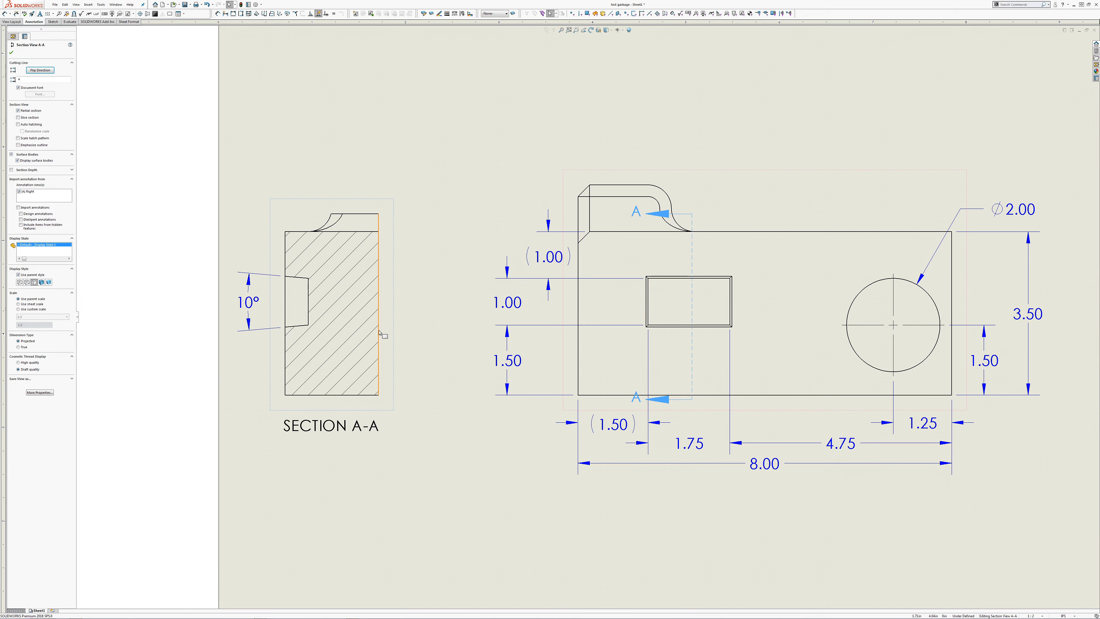
drag(386, 330, 424, 343)
scroll(468, 390, up, 2)
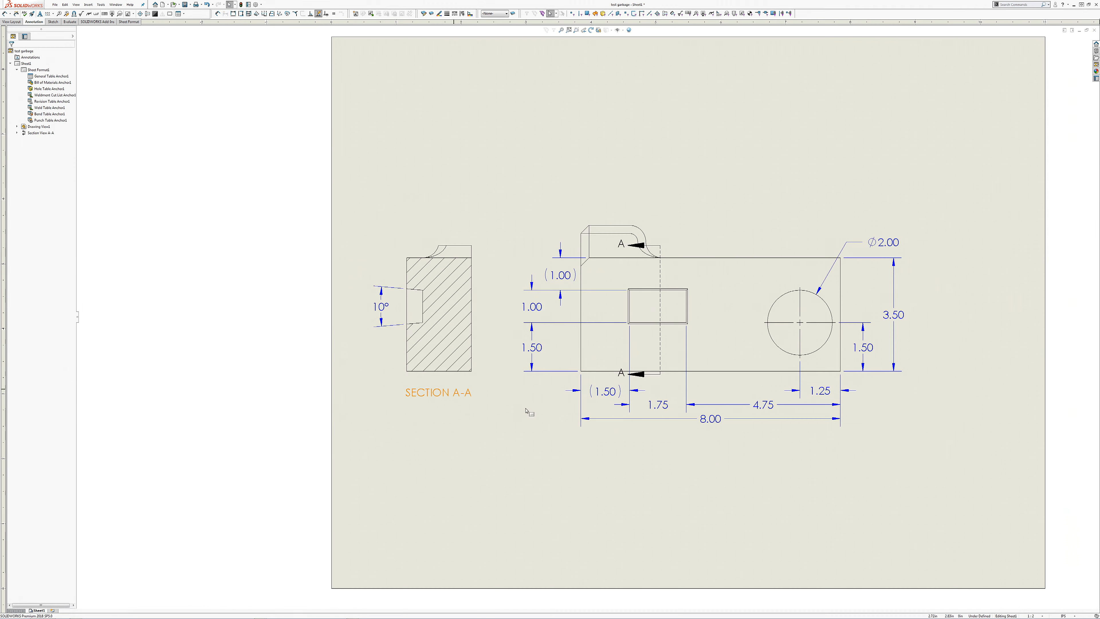
middle_drag(527, 410, 509, 415)
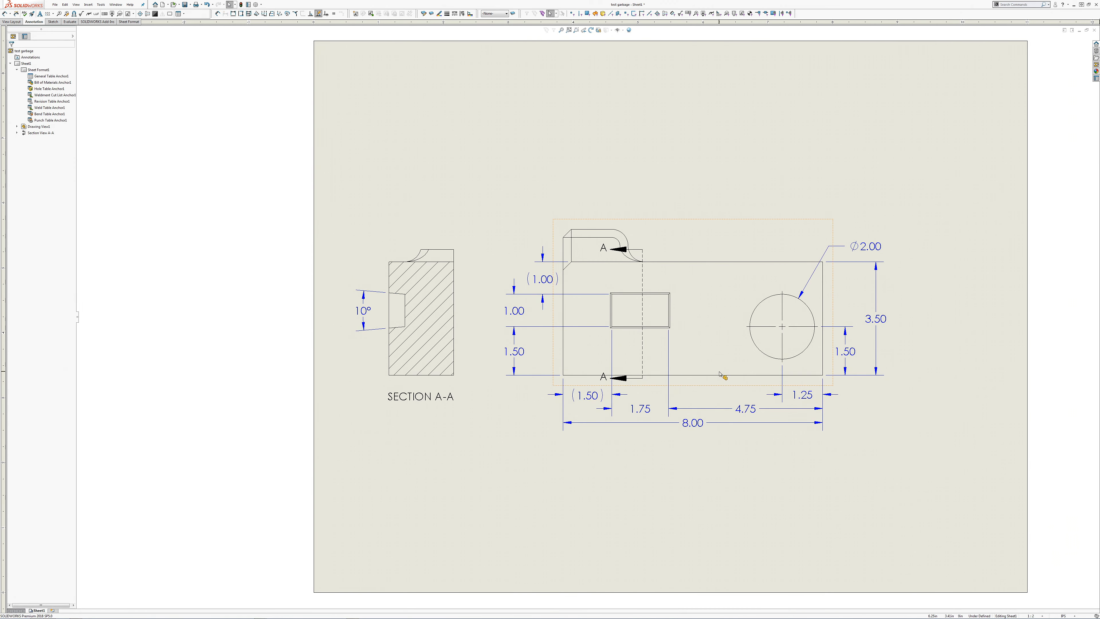
drag(724, 377, 748, 382)
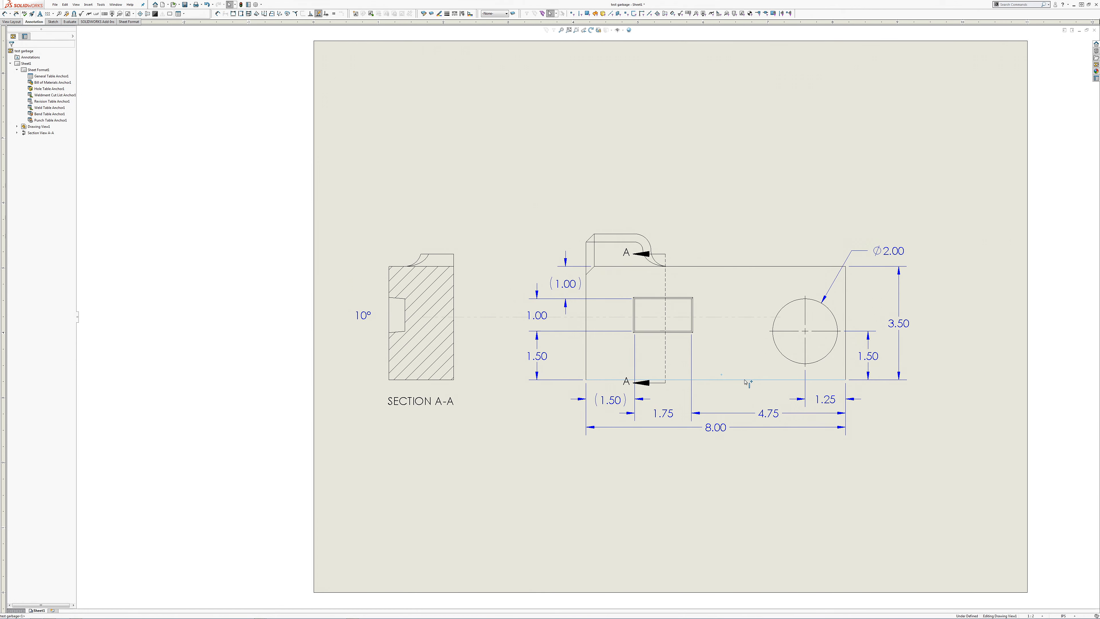
click(461, 352)
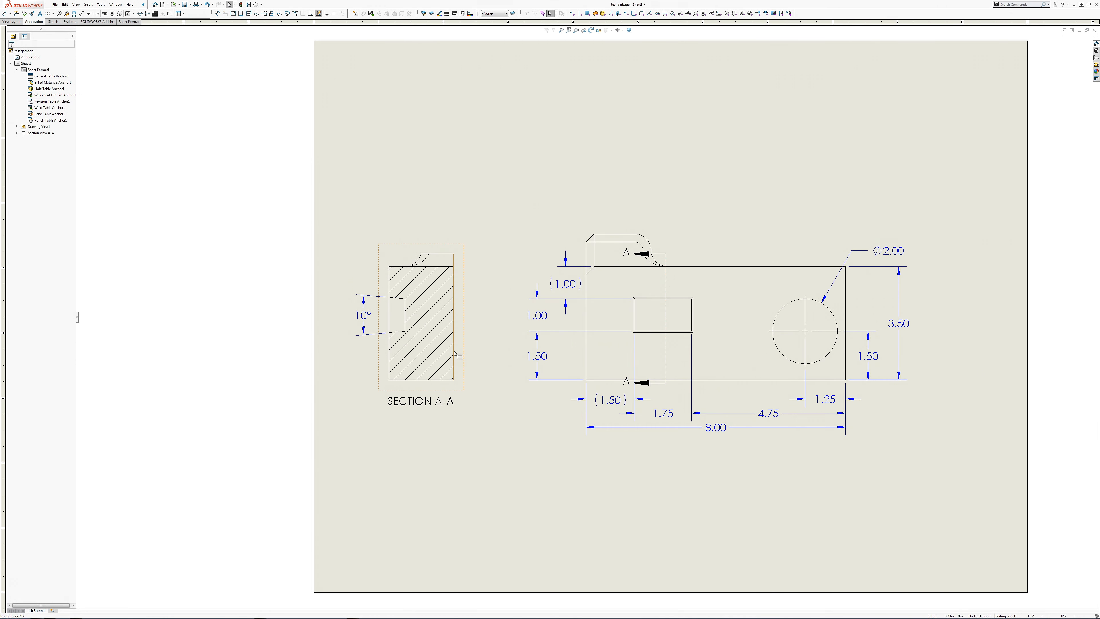
drag(458, 354, 480, 347)
click(582, 204)
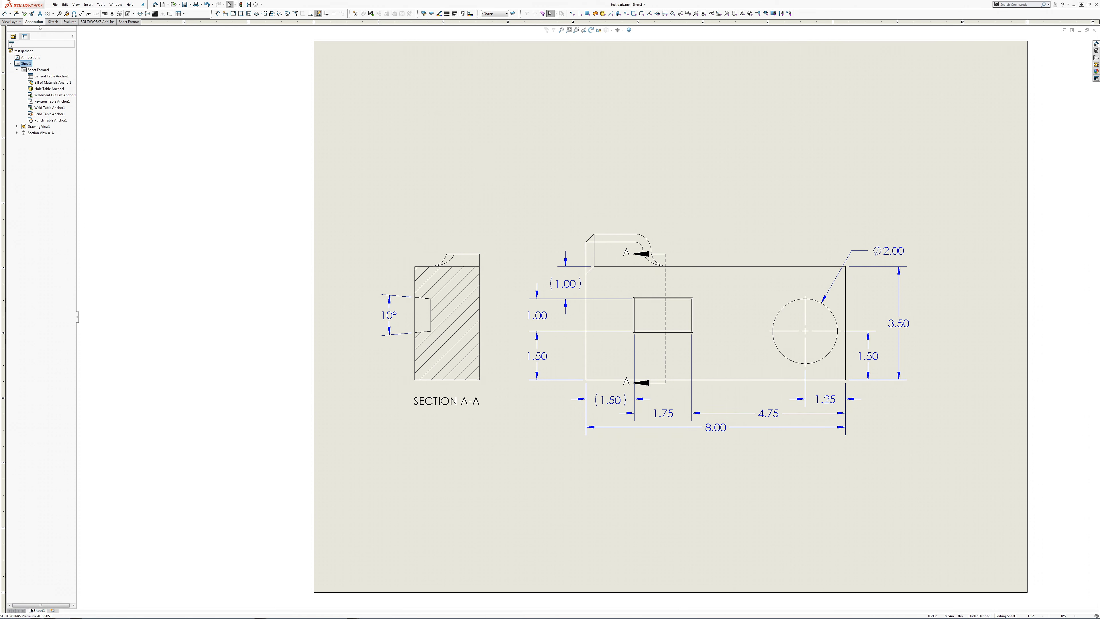
Step: Move the A-A cutting line toward the pocket's right wall and extend its lower end farther below the block
scroll(651, 259, down, 4)
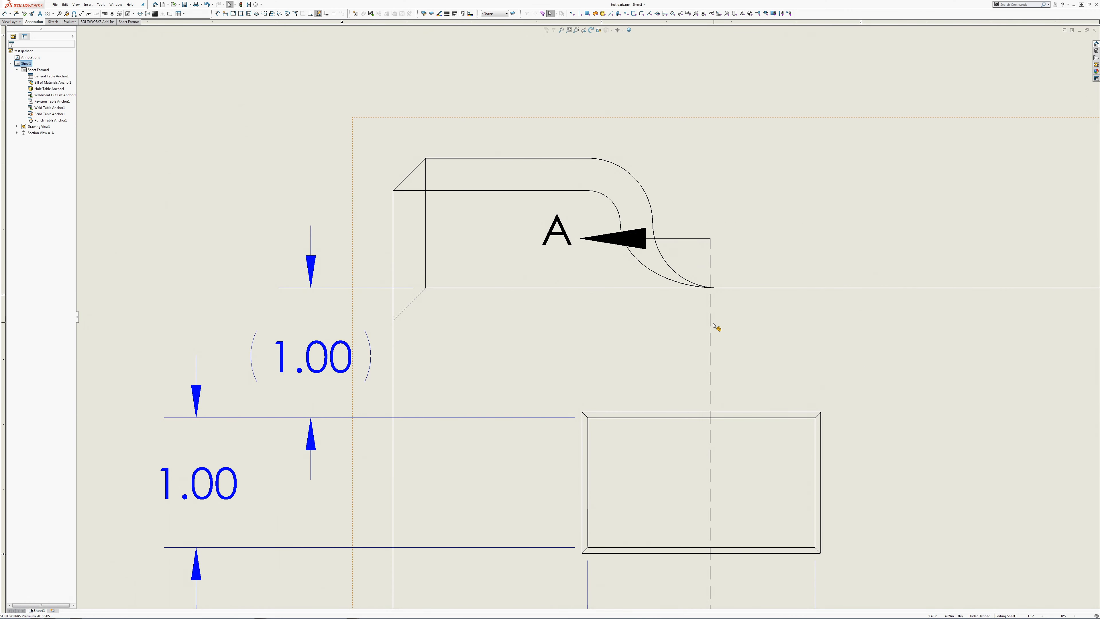
drag(716, 321, 786, 320)
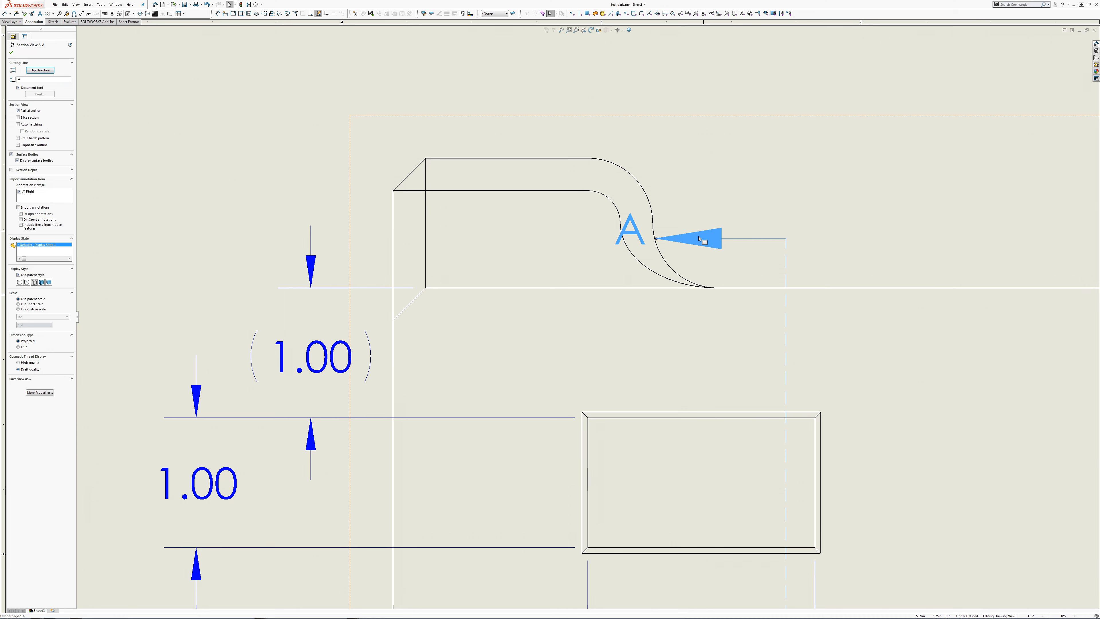
scroll(721, 416, up, 2)
scroll(702, 459, up, 3)
scroll(691, 484, down, 7)
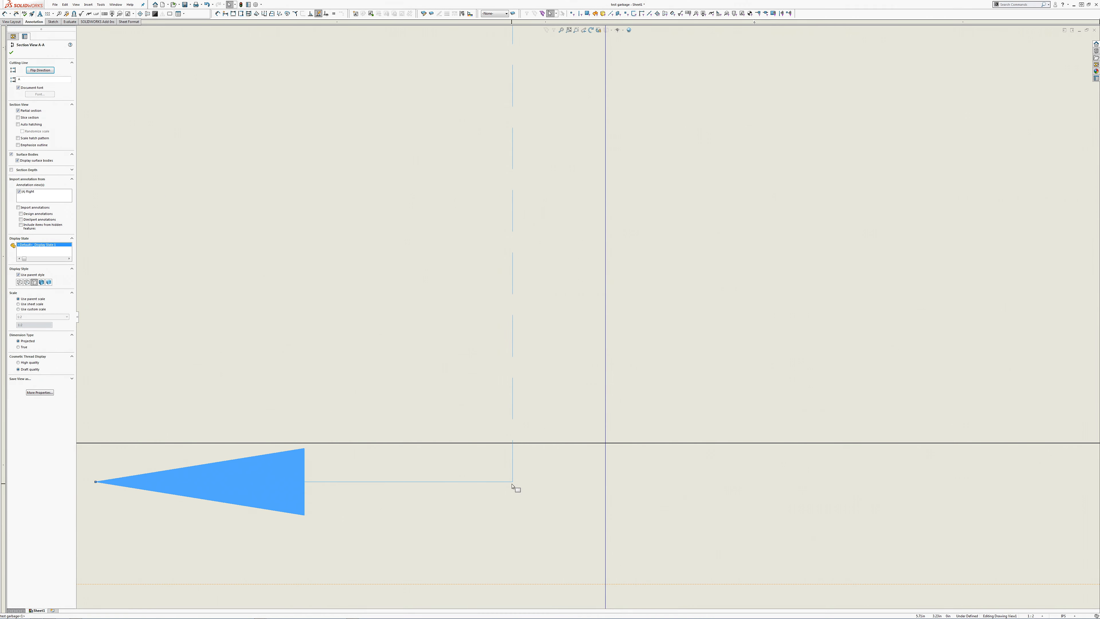
drag(512, 484, 514, 545)
scroll(515, 546, up, 3)
middle_drag(522, 463, 707, 512)
key(f)
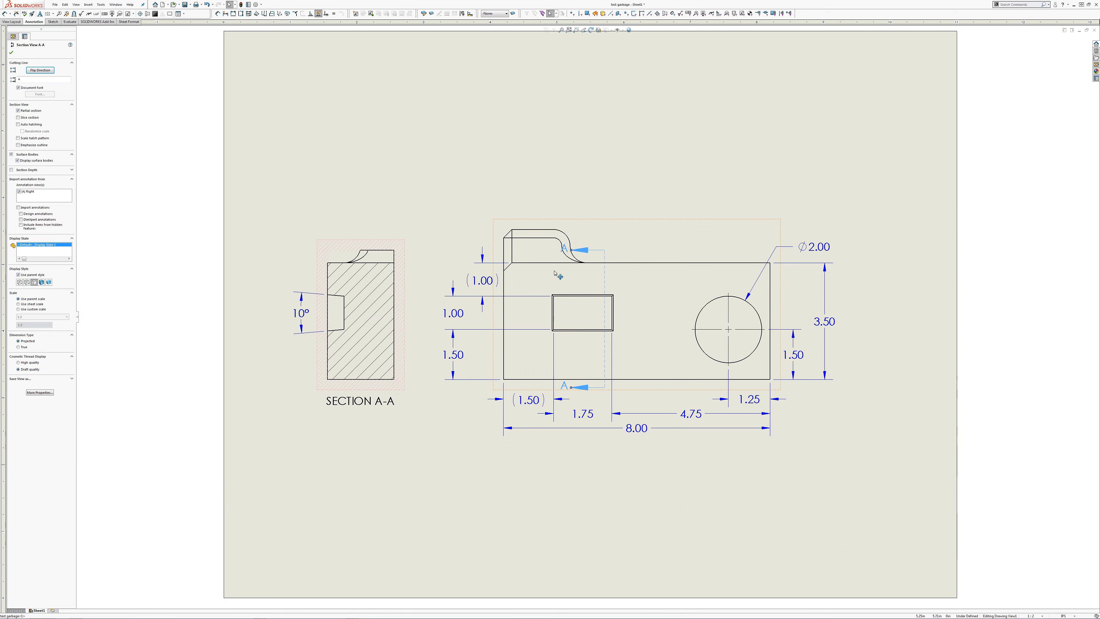
click(414, 181)
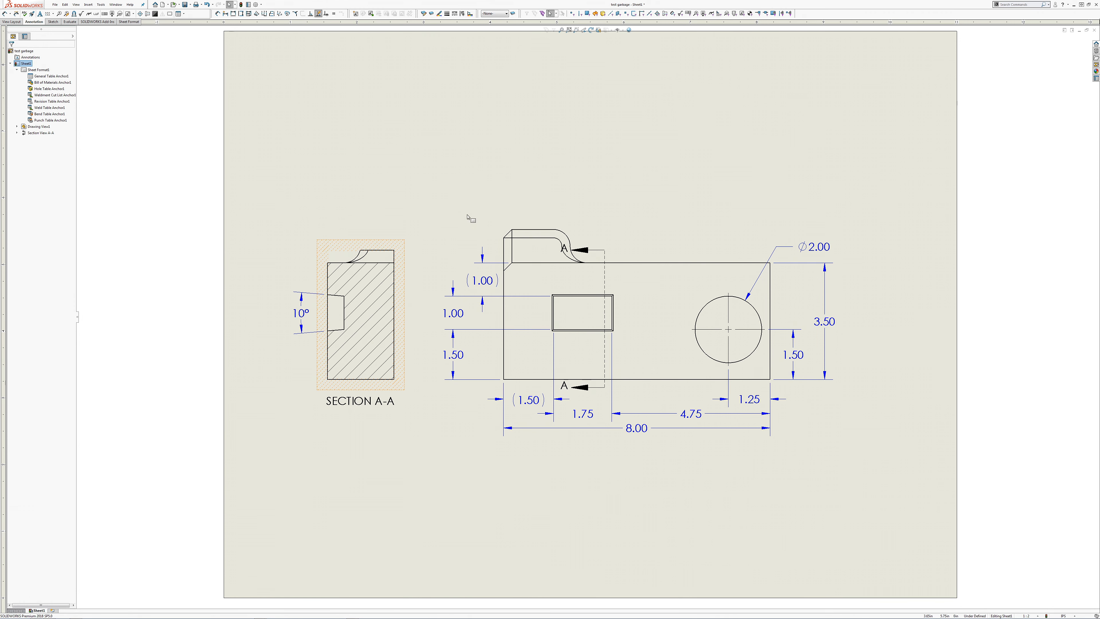
Step: Review the drawing's custom file properties and close them without changes
click(248, 5)
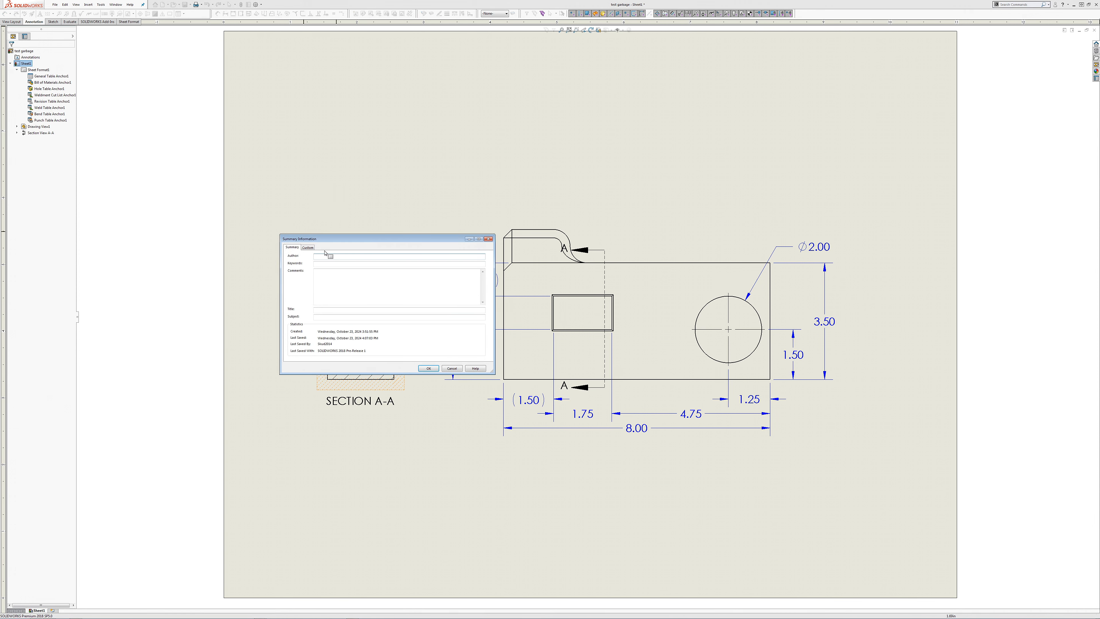
click(307, 248)
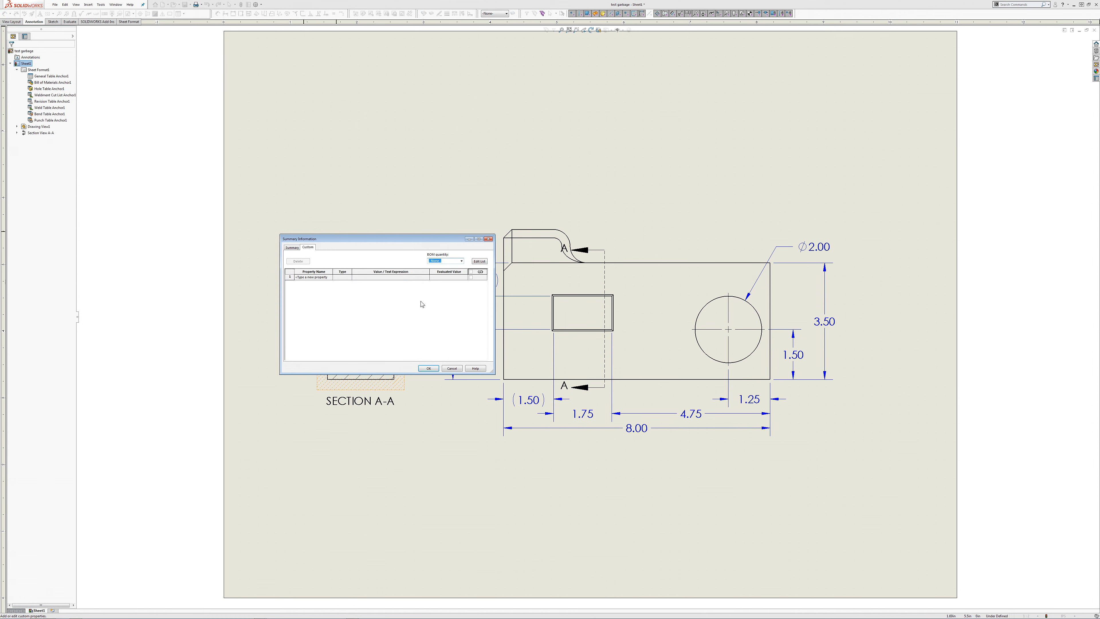
click(451, 370)
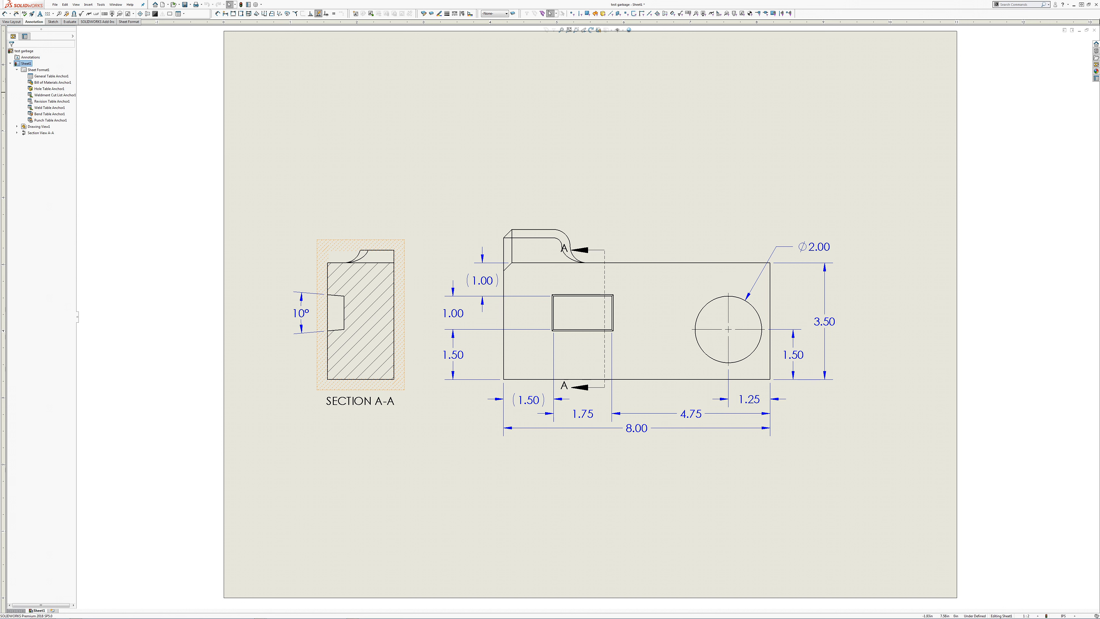
Step: Dimension the radius of the raised tab's outer rounded corner in the front view and place it above the tab
click(5, 16)
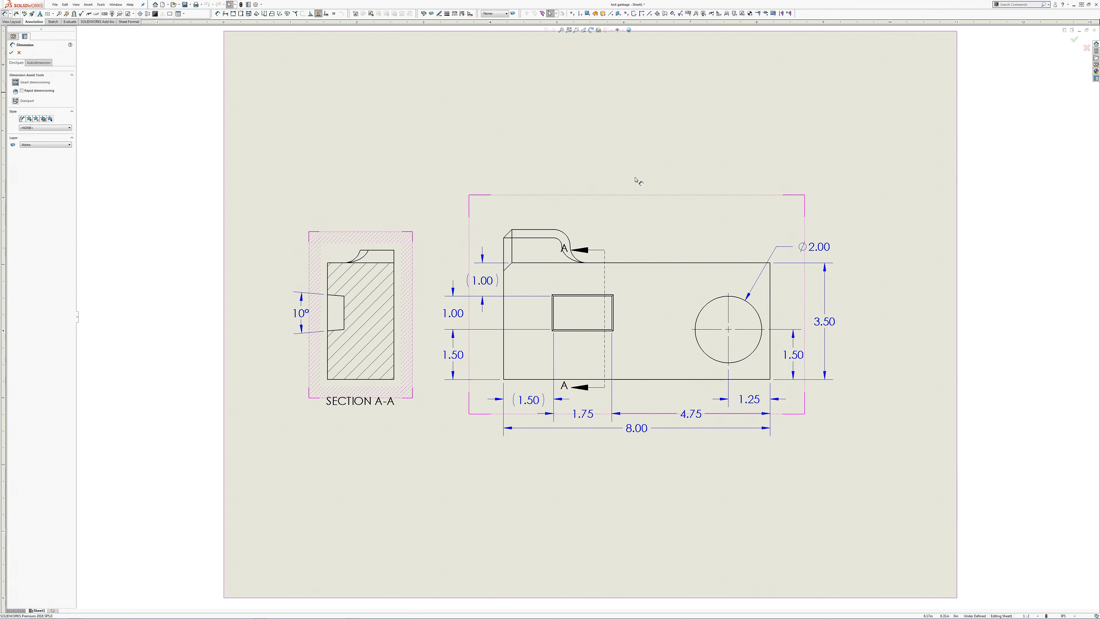
click(566, 235)
click(600, 210)
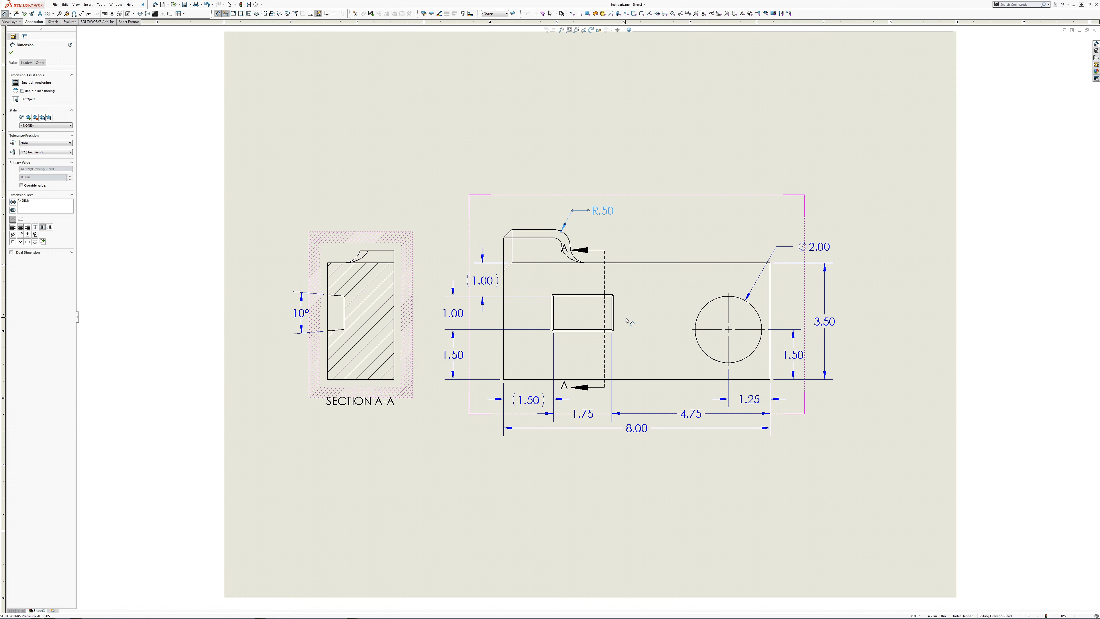
key(Escape)
Step: Project a top view from the front view and place it directly above
click(664, 338)
right_click(662, 333)
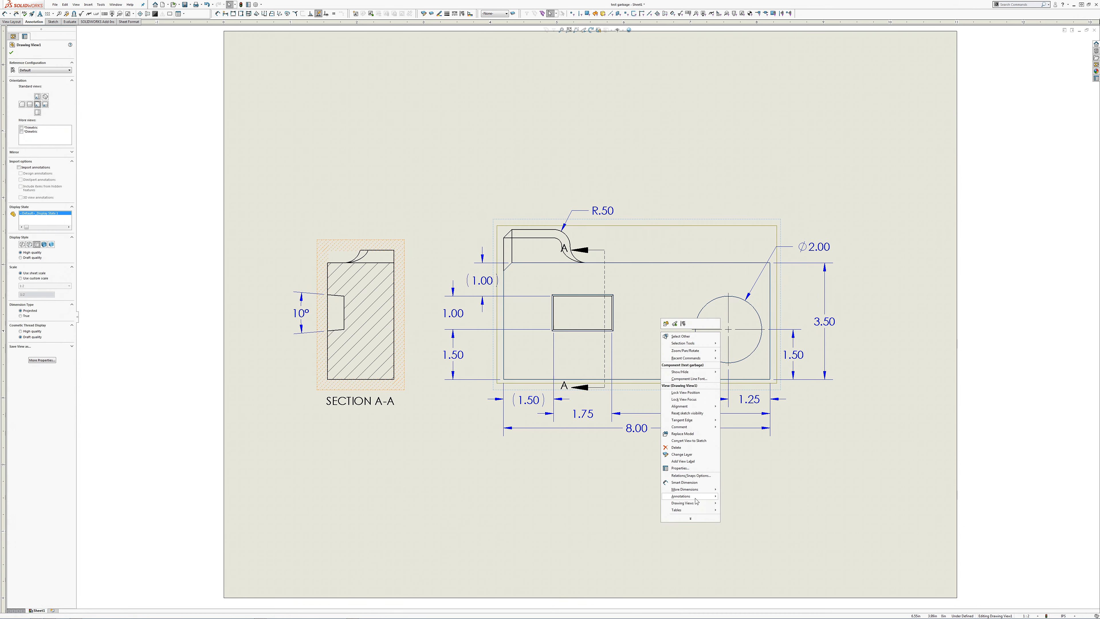
mouse_move(698, 503)
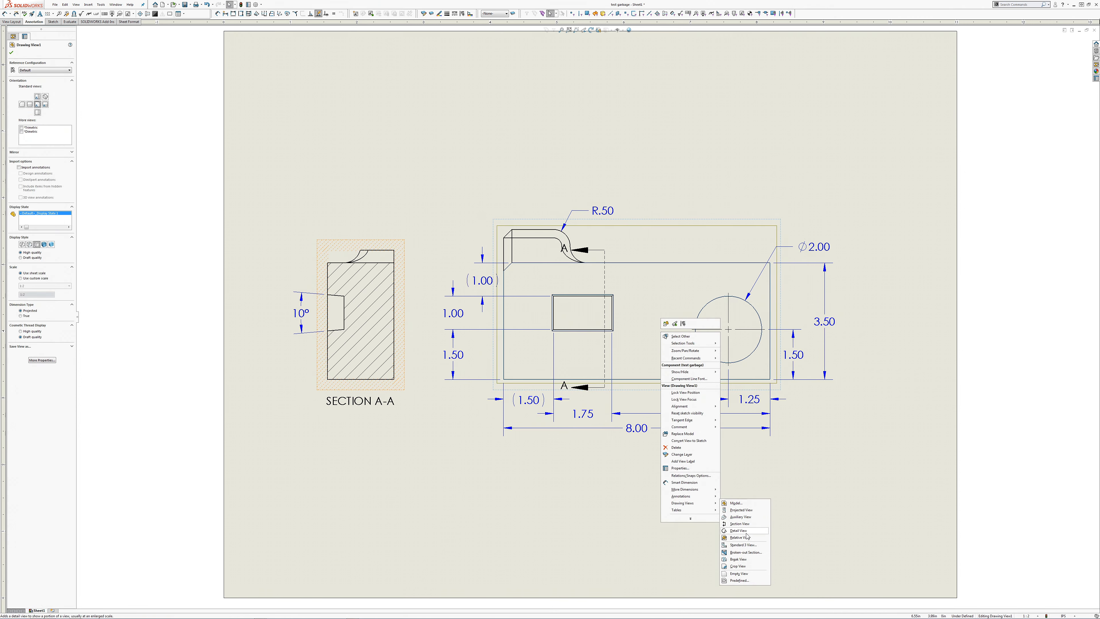
click(741, 510)
click(636, 128)
Step: Display the projected top view's tangent edges with font
right_click(689, 128)
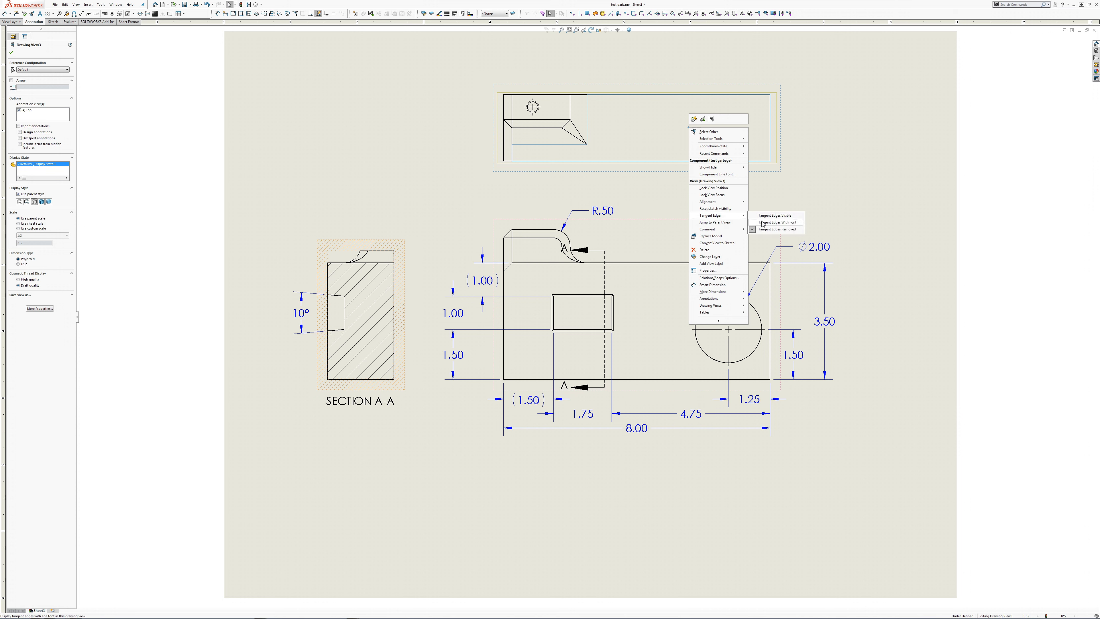
click(763, 224)
click(652, 199)
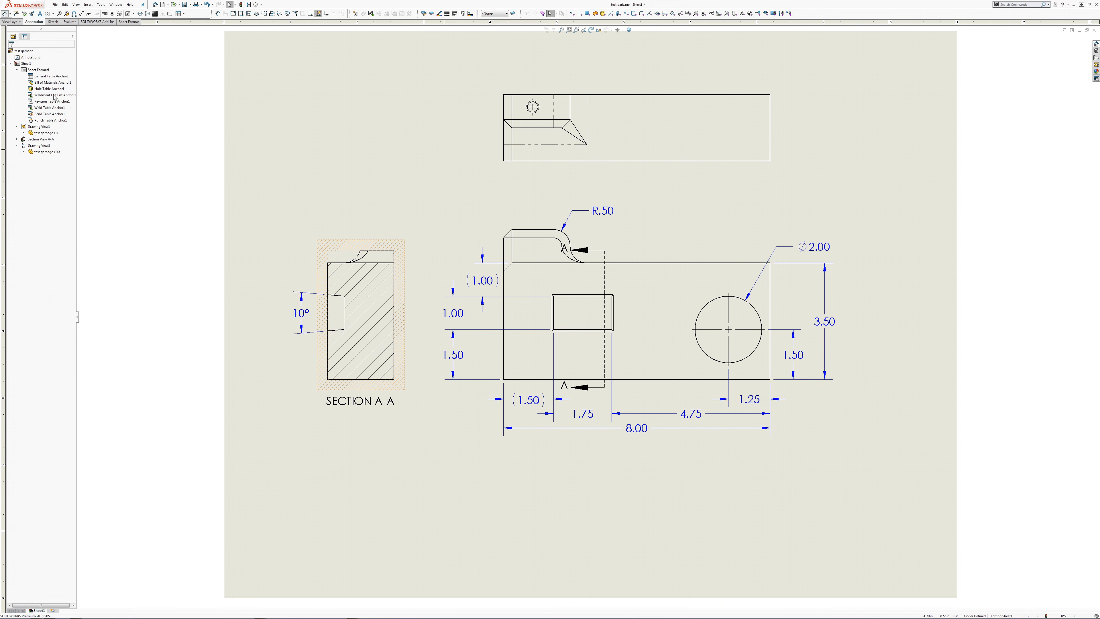
Step: Dimension the radius of the concave fillet arc in section view A-A and place the text outside the view's upper corner
click(4, 14)
click(362, 258)
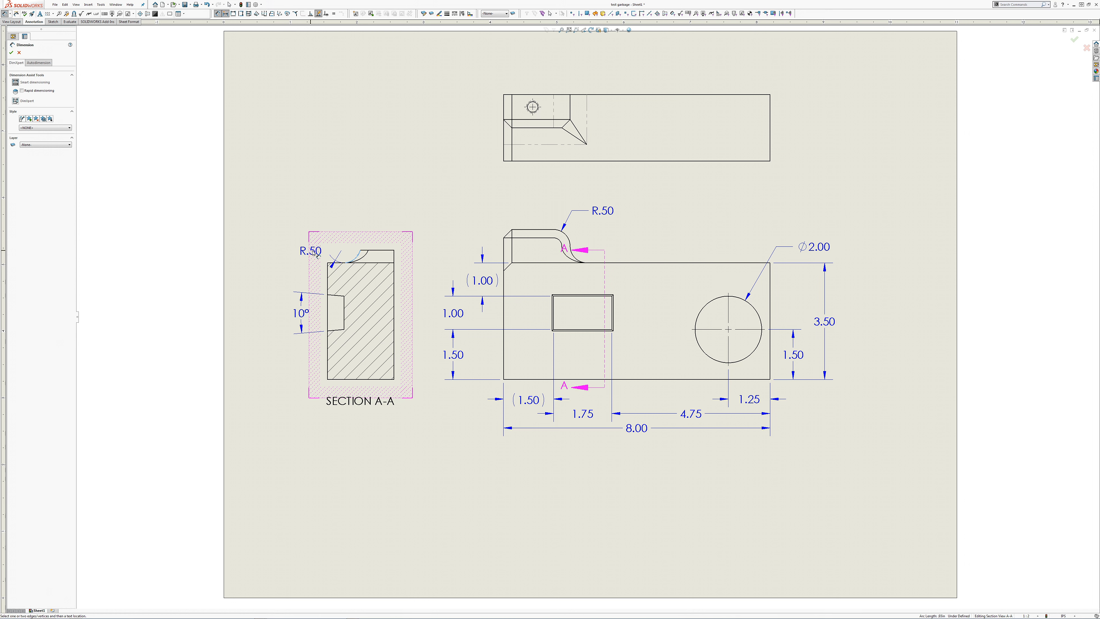
click(320, 255)
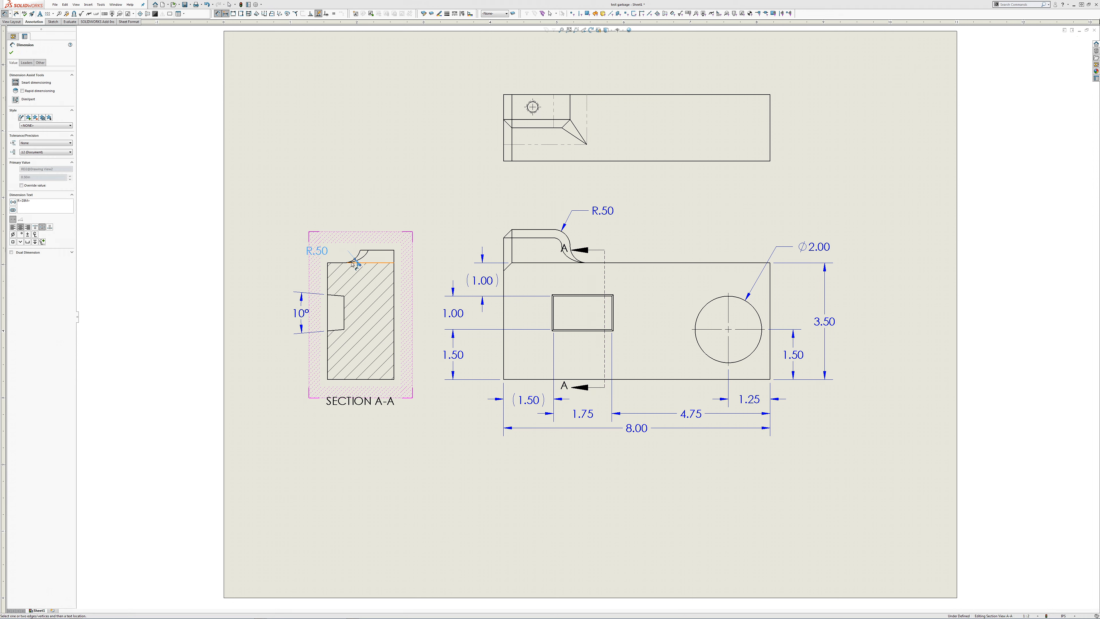
key(Escape)
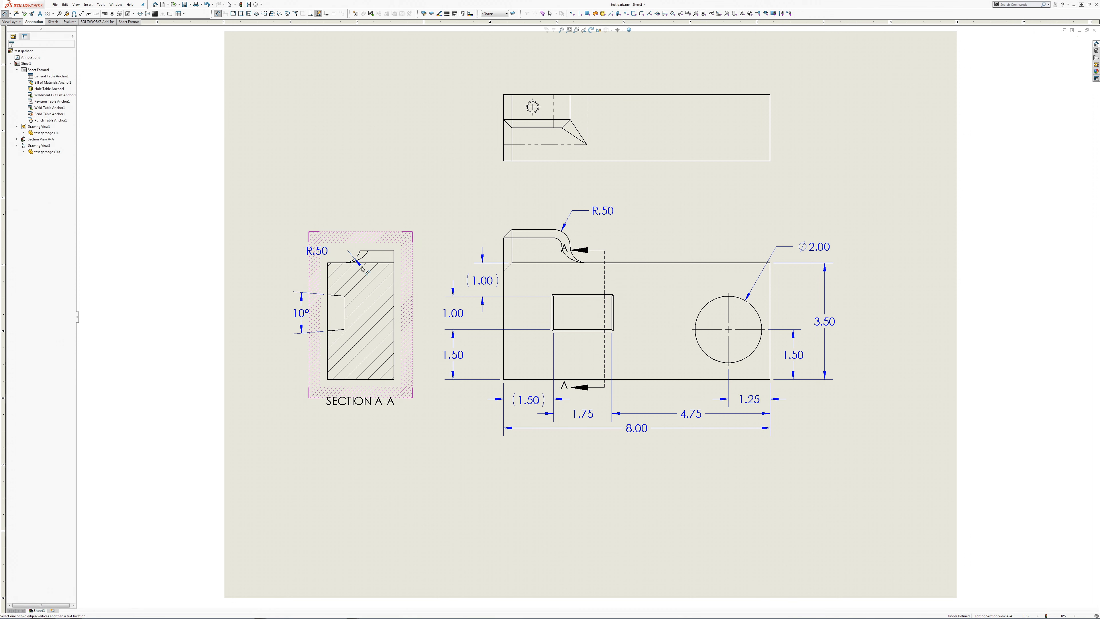
click(361, 268)
key(Escape)
scroll(357, 262, up, 4)
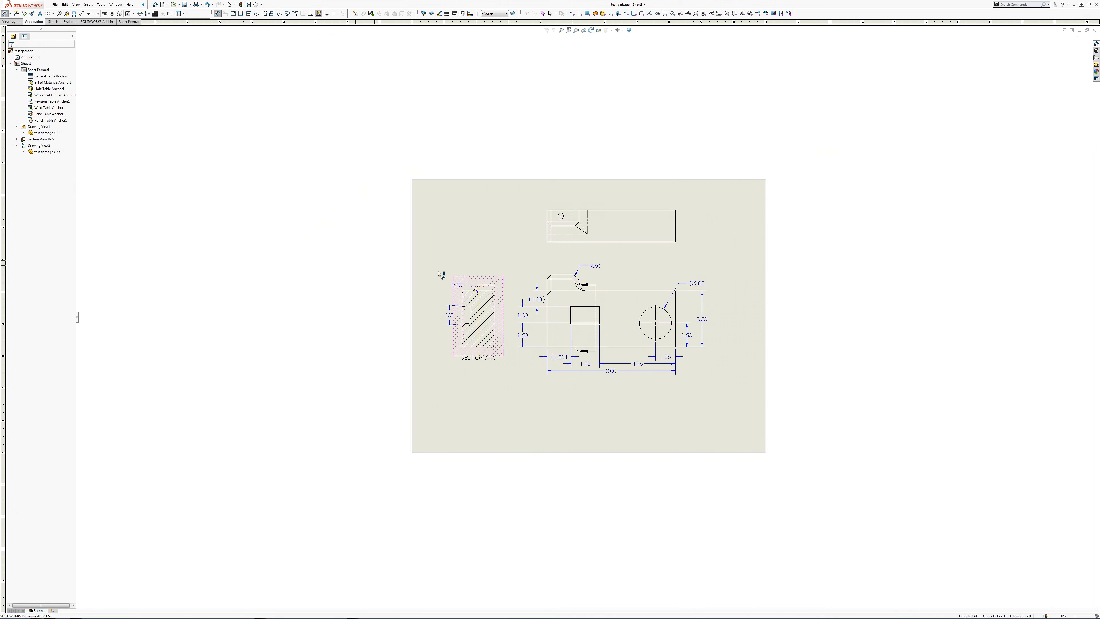
scroll(466, 286, down, 15)
middle_drag(376, 250, 637, 601)
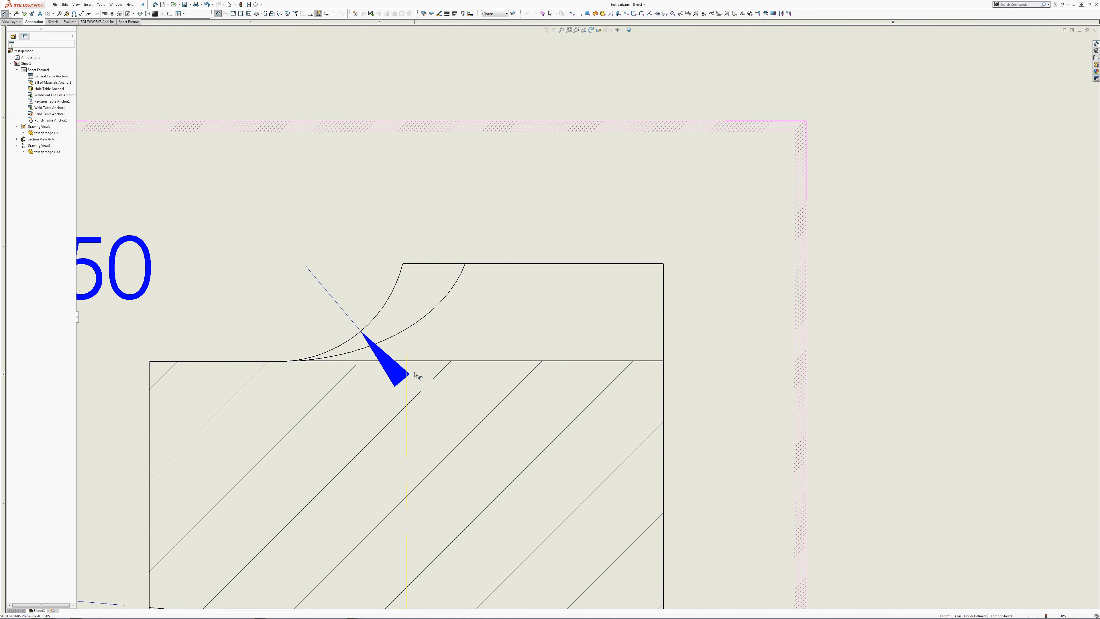
click(390, 364)
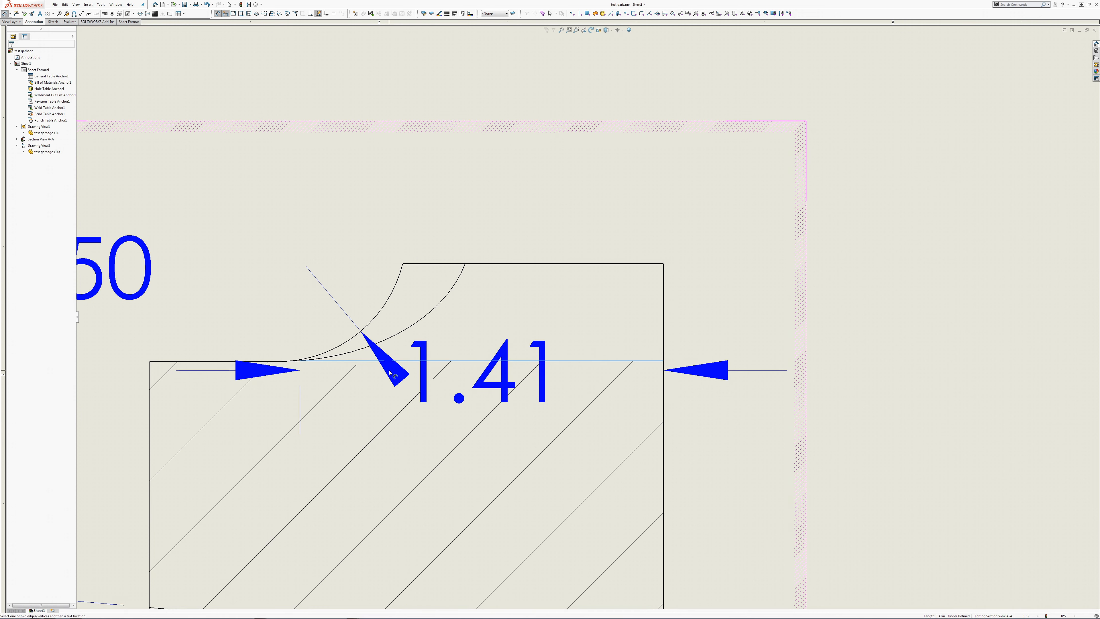
key(Escape)
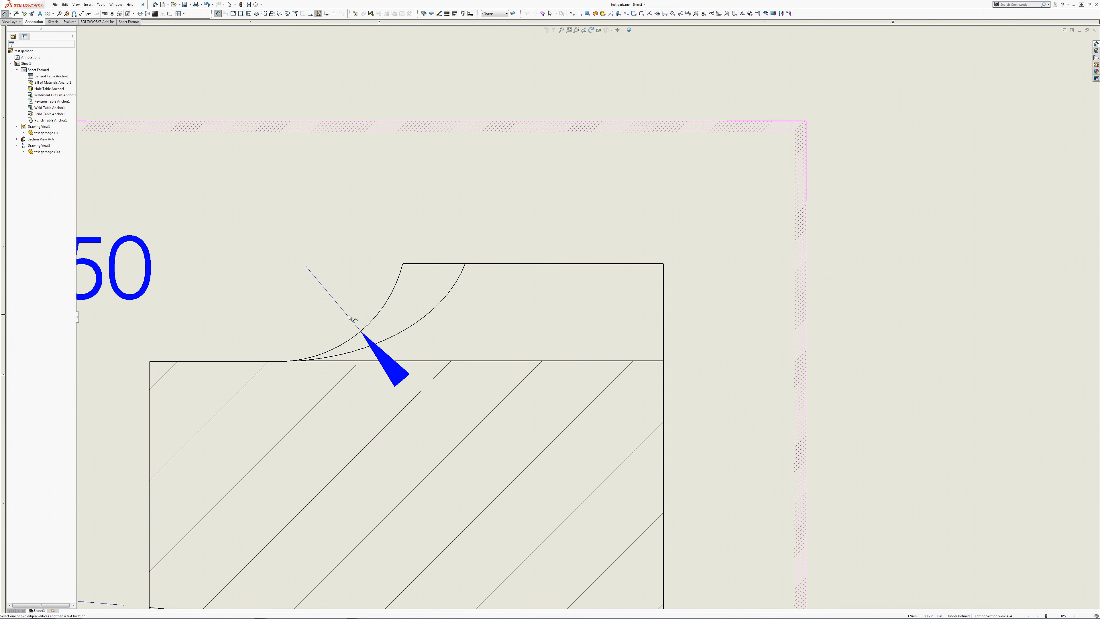
Step: Flip the arrow of the section view's fillet radius dimension to the arc's other side and move its text farther from the part
click(360, 332)
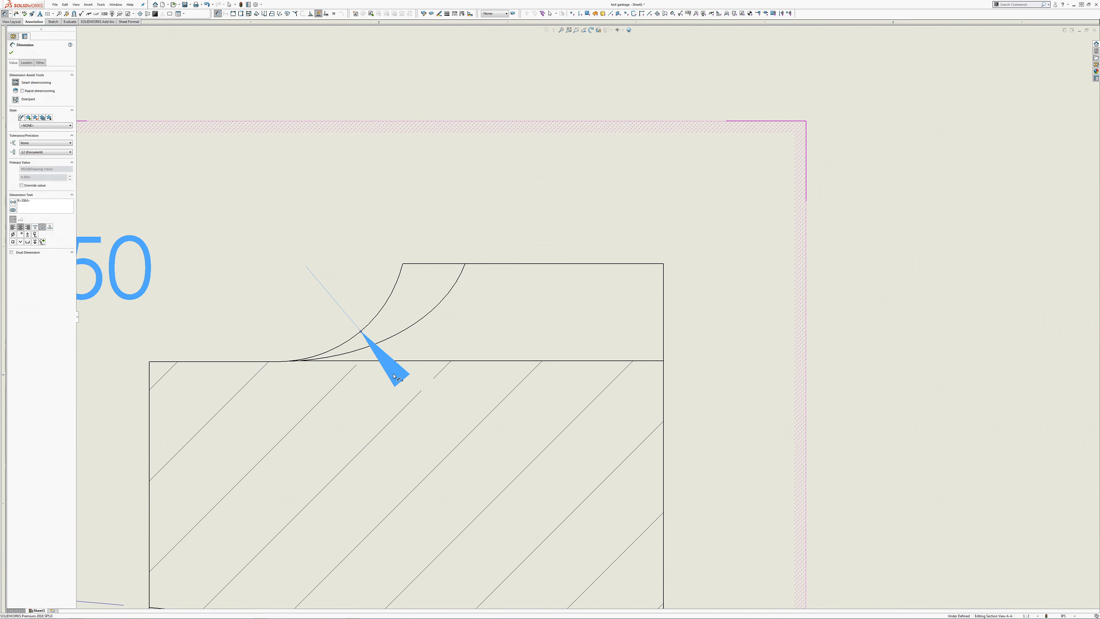
click(402, 380)
key(z)
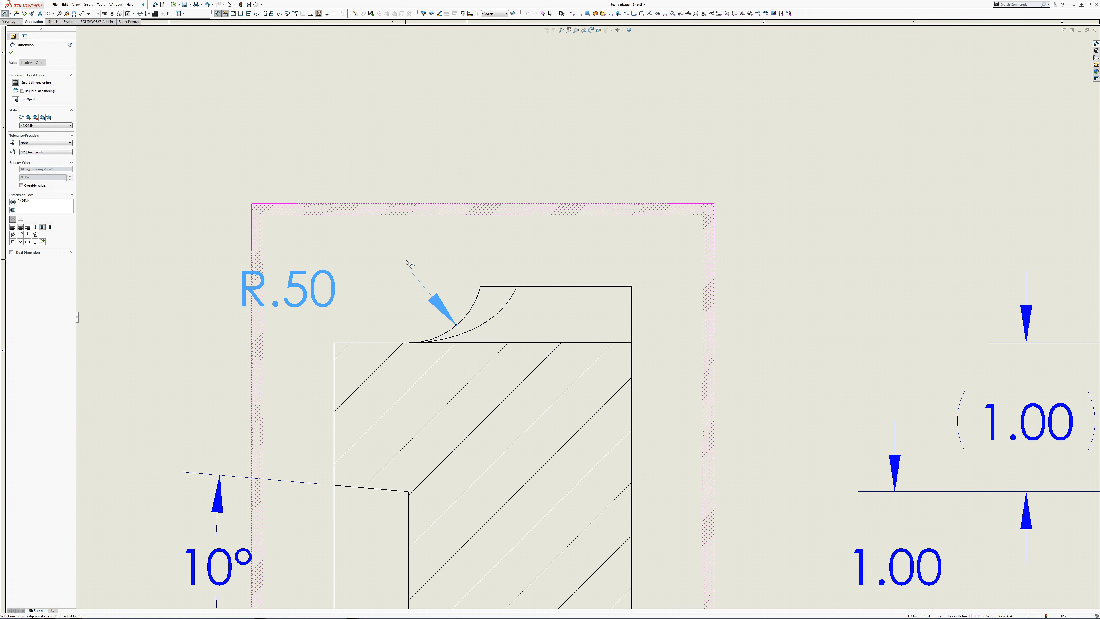
mouse_move(329, 288)
mouse_down()
mouse_move(251, 314)
mouse_move(275, 293)
mouse_move(321, 310)
mouse_move(428, 306)
mouse_move(390, 236)
mouse_move(261, 204)
mouse_move(214, 207)
mouse_move(200, 188)
mouse_move(215, 300)
mouse_move(186, 329)
mouse_move(282, 288)
mouse_up()
key(Escape)
Step: Delete the short horizontal sketch line between the section view's radius text and its leader
click(52, 21)
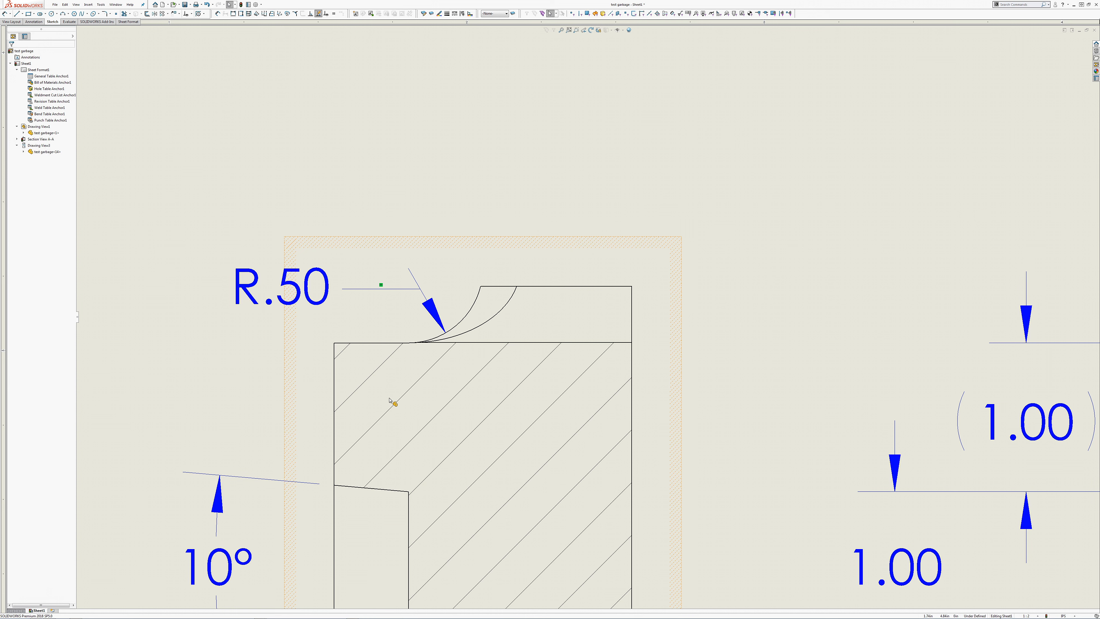
click(381, 288)
key(Delete)
Step: Move the section view's fillet radius dimension up and outward so its bent leader reaches the arc clear of the part
scroll(389, 398, up, 1)
mouse_move(333, 291)
mouse_down()
mouse_move(287, 228)
mouse_move(269, 246)
mouse_move(279, 236)
mouse_move(279, 247)
mouse_move(254, 234)
mouse_move(290, 253)
mouse_move(251, 235)
mouse_move(289, 234)
mouse_move(258, 253)
mouse_move(293, 245)
mouse_up()
drag(284, 243, 263, 236)
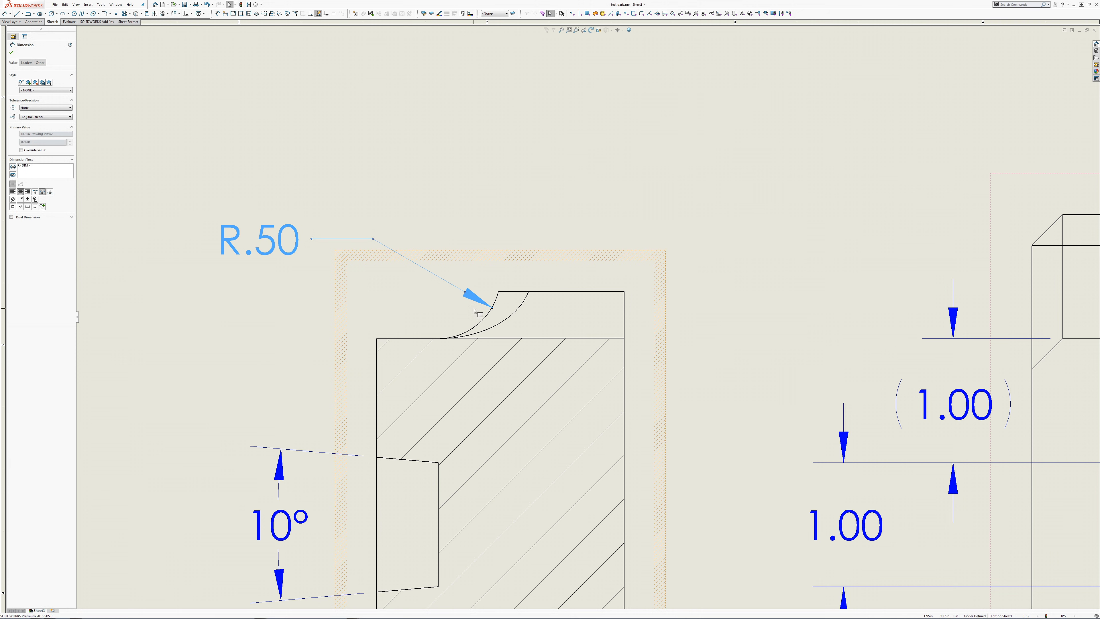
click(488, 321)
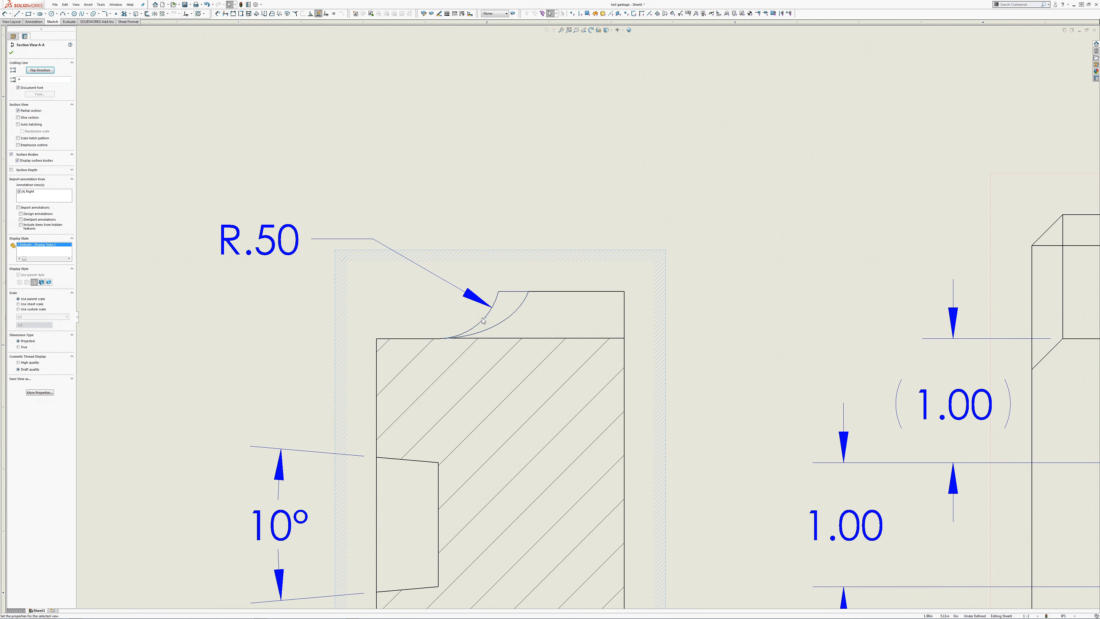
click(472, 321)
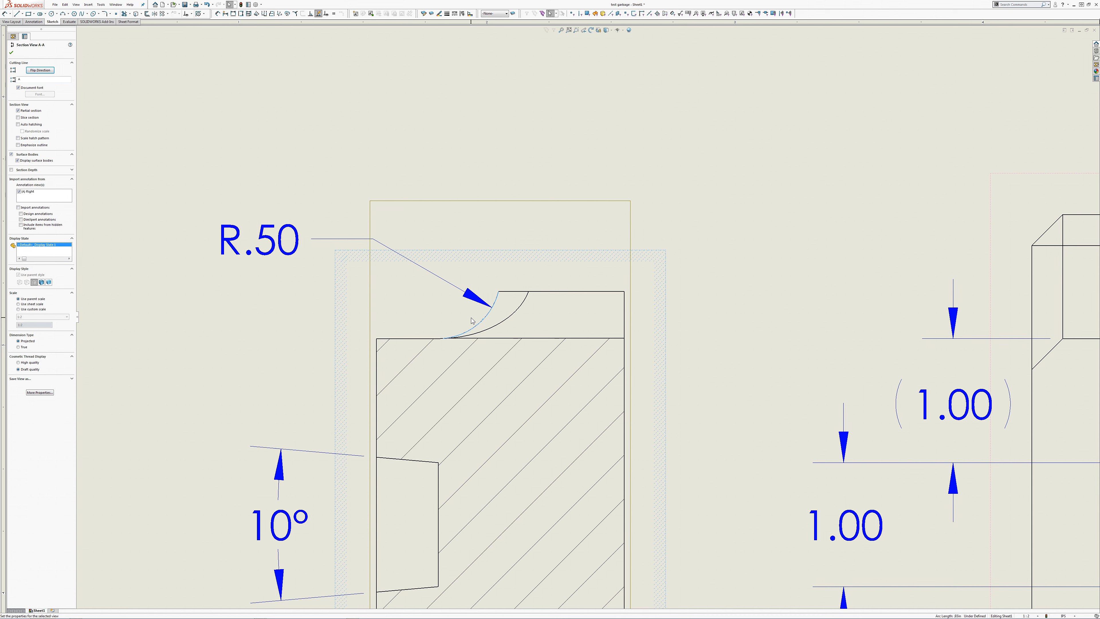
drag(260, 239, 227, 231)
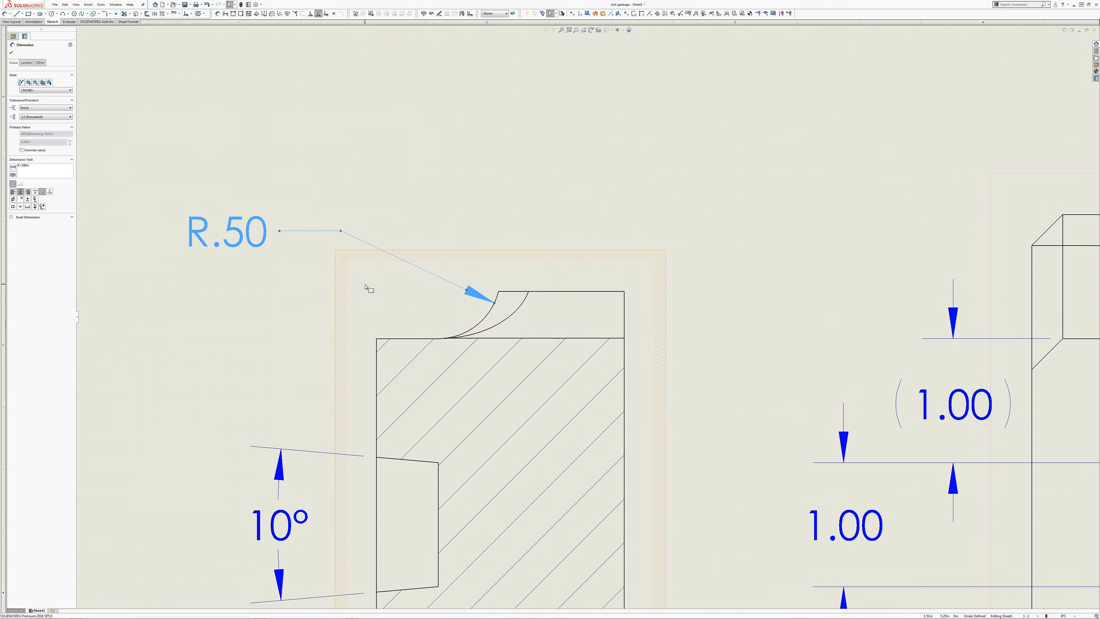
click(406, 208)
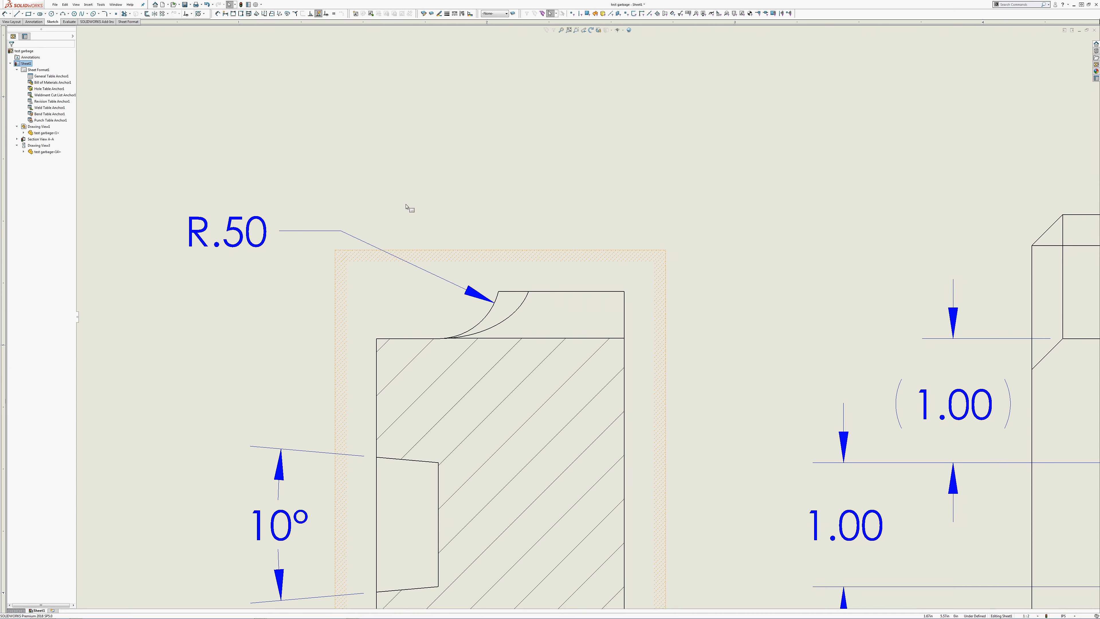
Step: Readjust the radius text's position beside the section view, keeping the arrow on the fillet arc, and rebuild the drawing
drag(264, 224, 269, 251)
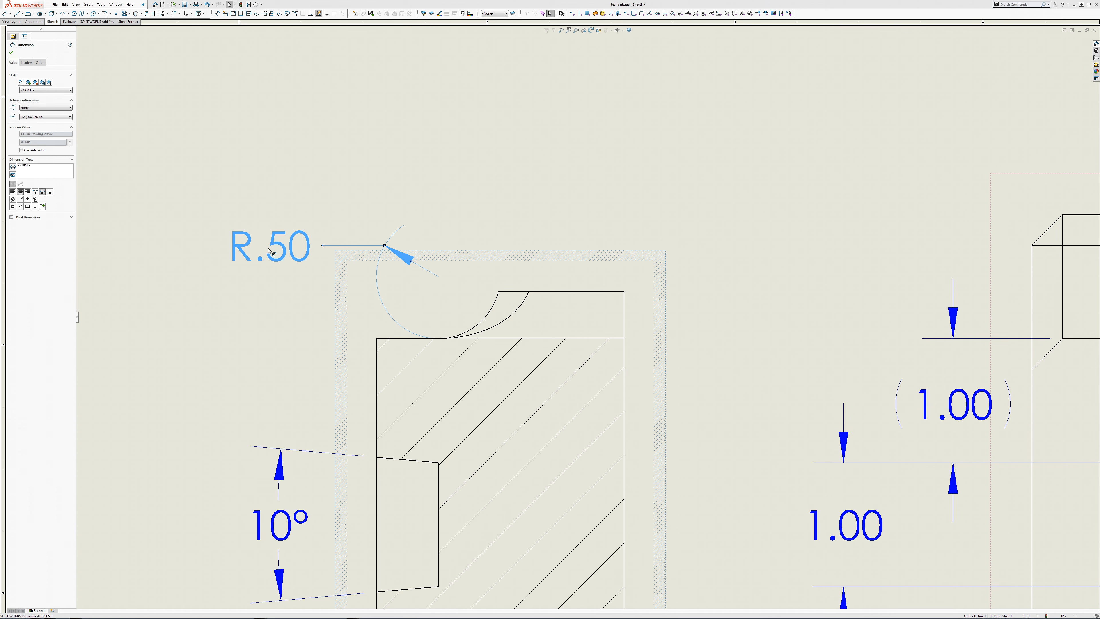
mouse_move(268, 251)
mouse_down()
mouse_move(259, 254)
mouse_move(263, 231)
mouse_up()
click(412, 179)
scroll(712, 270, up, 2)
scroll(693, 289, down, 3)
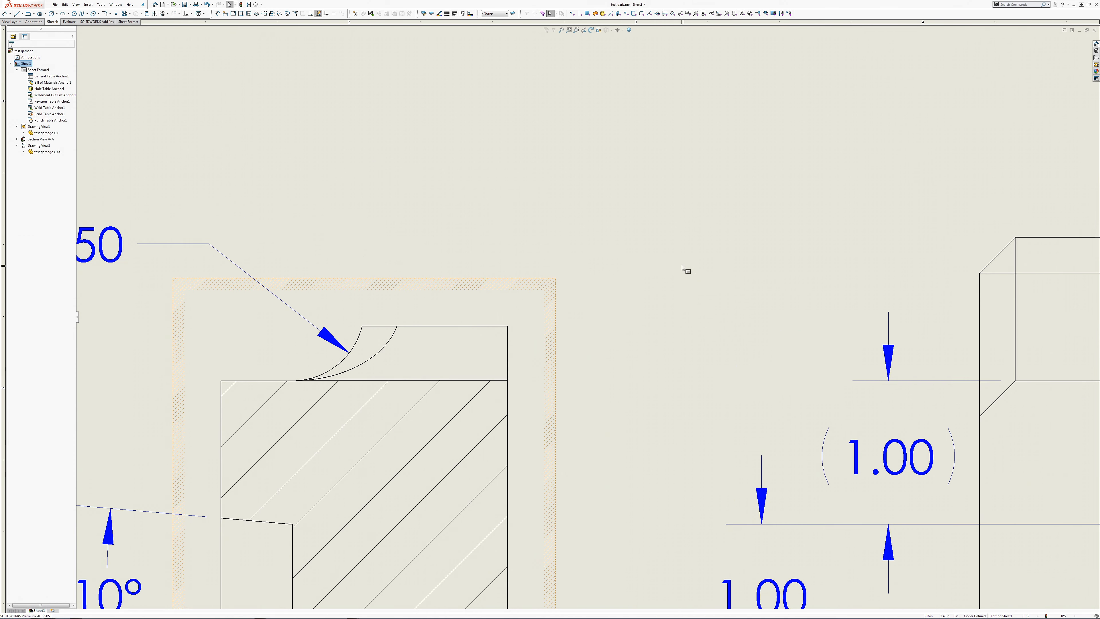
scroll(604, 277, up, 1)
scroll(528, 302, up, 1)
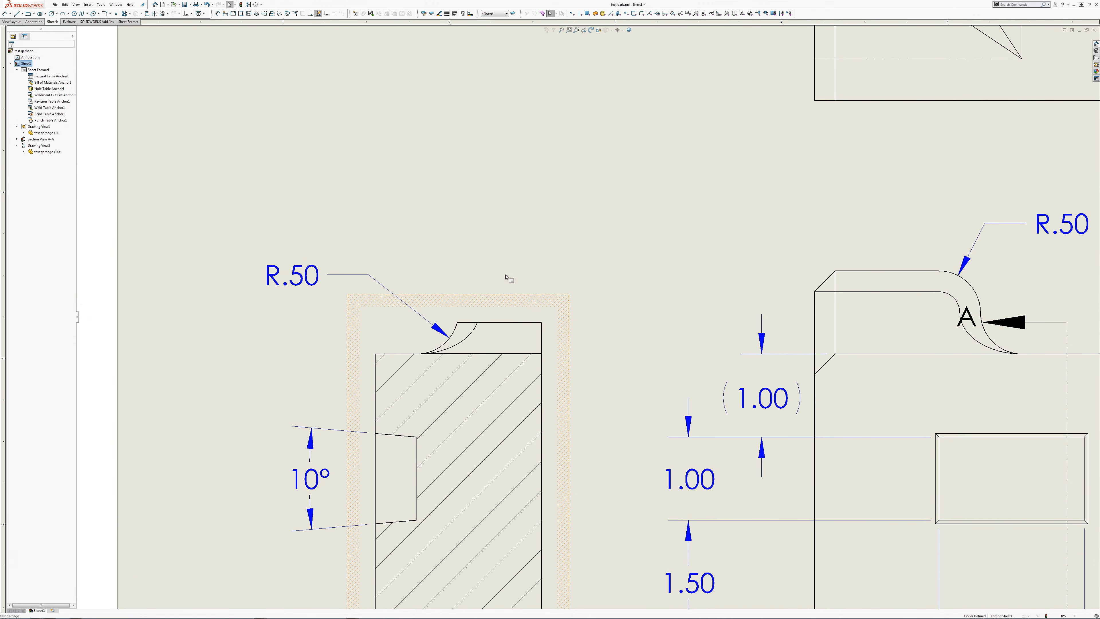
key(ctrl+b)
middle_drag(655, 272, 458, 246)
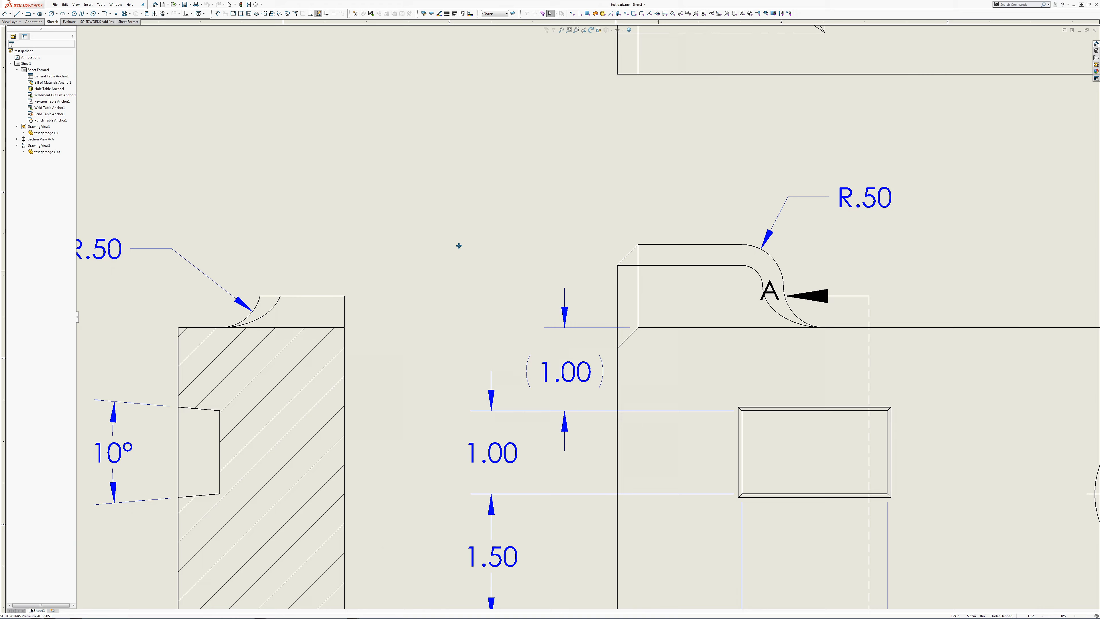
scroll(565, 256, up, 4)
middle_drag(595, 280, 607, 332)
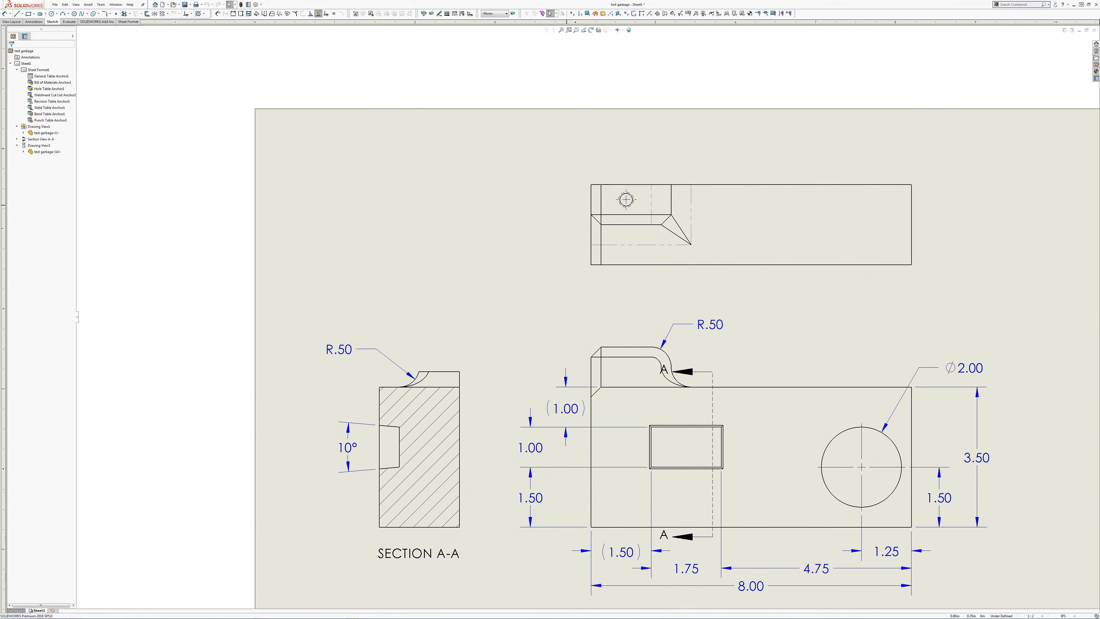
click(6, 16)
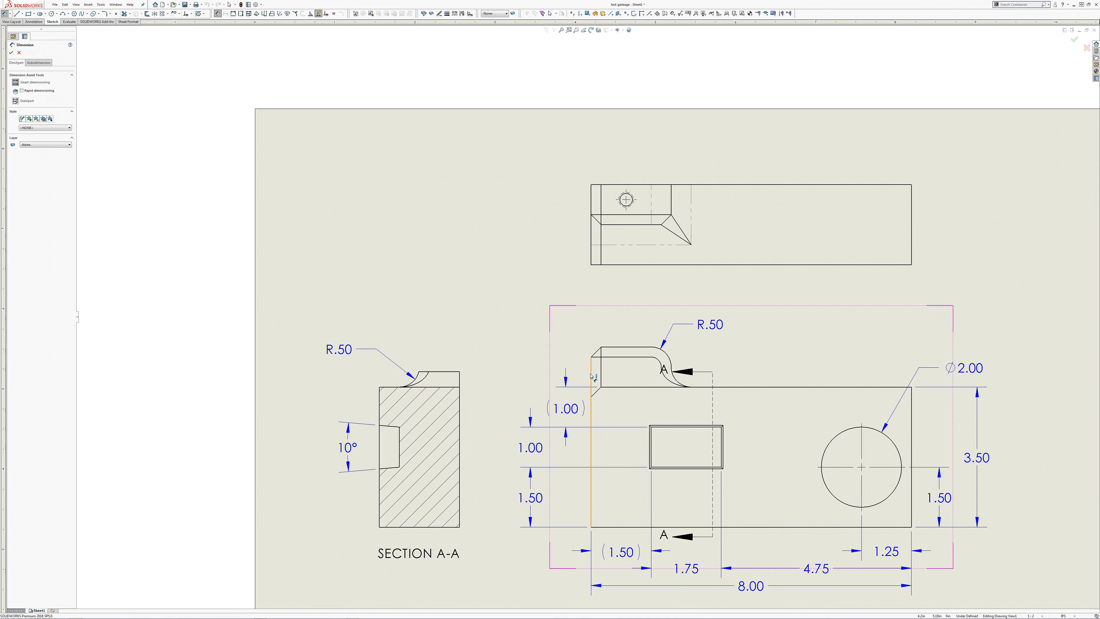
click(593, 375)
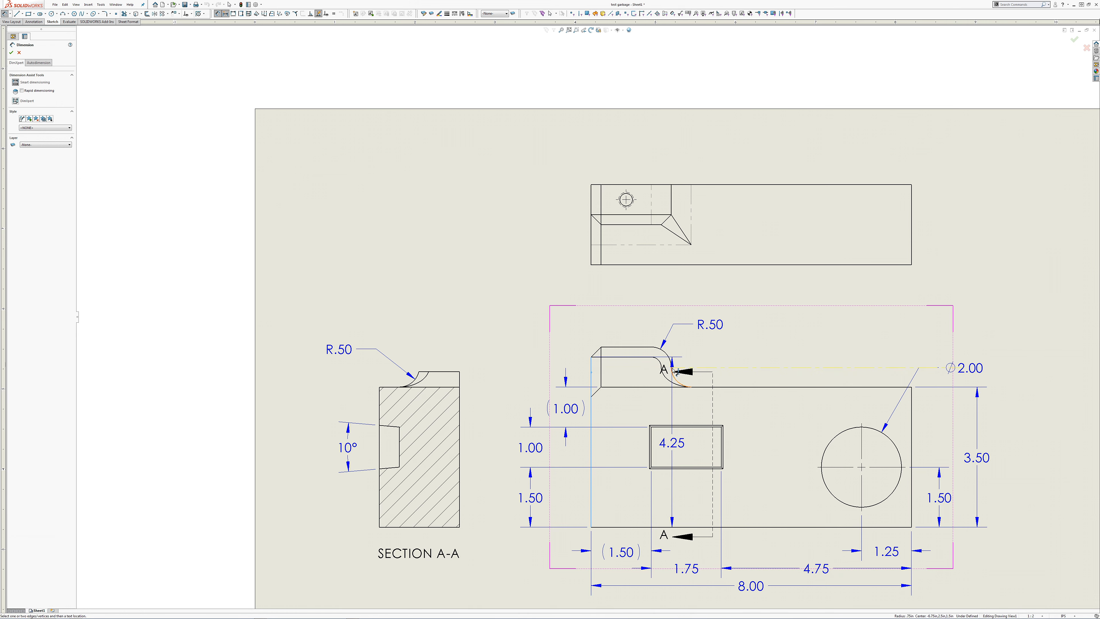
scroll(675, 370, down, 10)
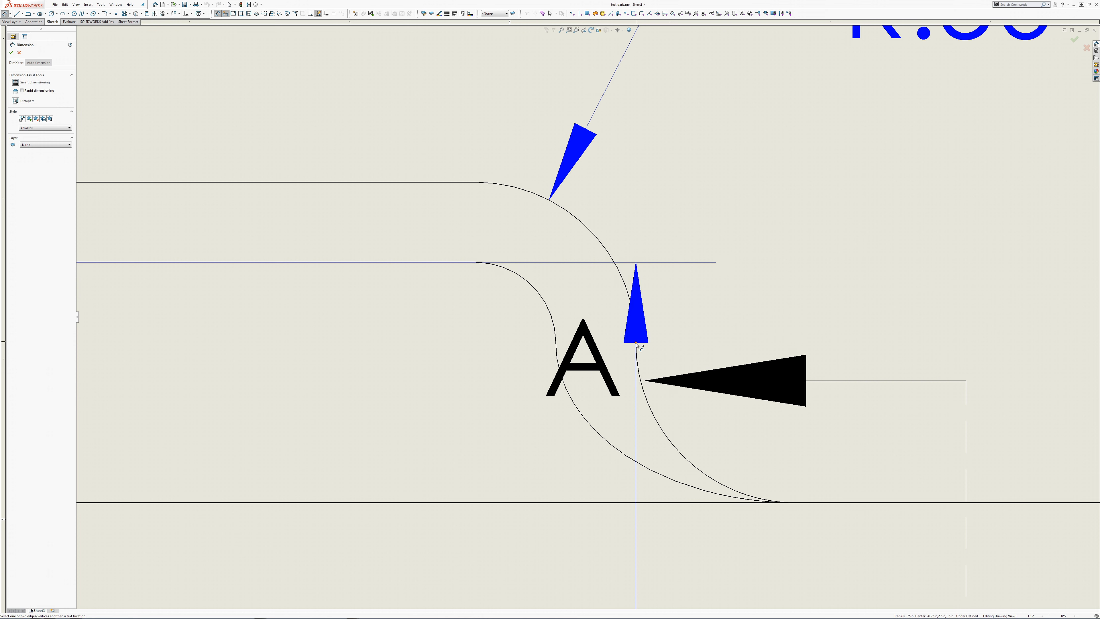
key(Escape)
scroll(607, 314, up, 4)
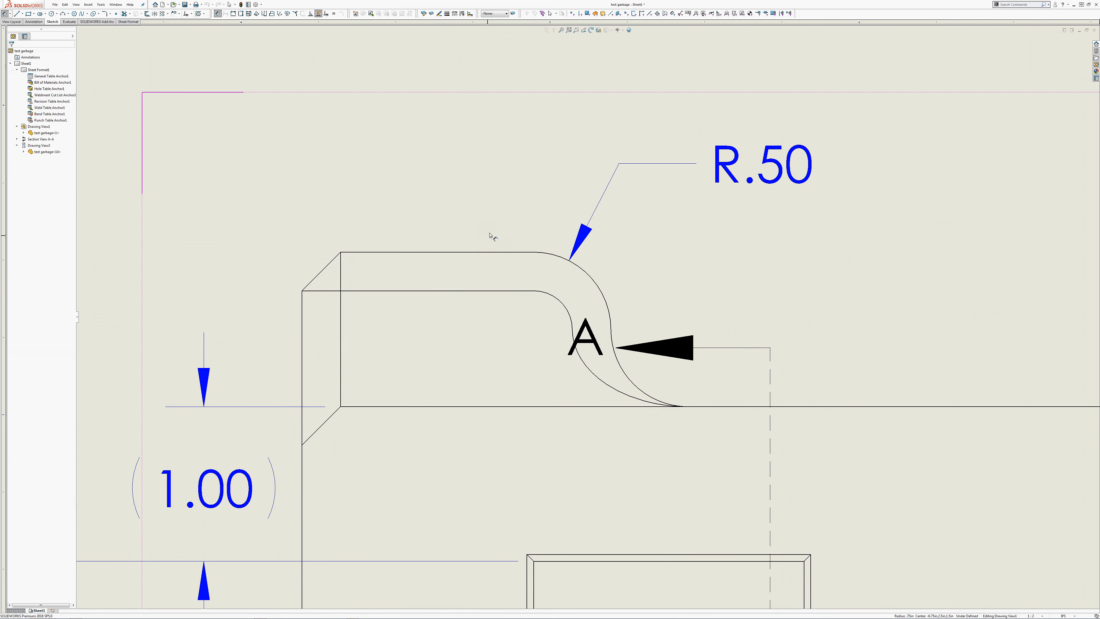
Step: Dimension the raised tab's height above the block's top edge in the front view and place it on the far side of the section arrow
click(112, 113)
click(407, 406)
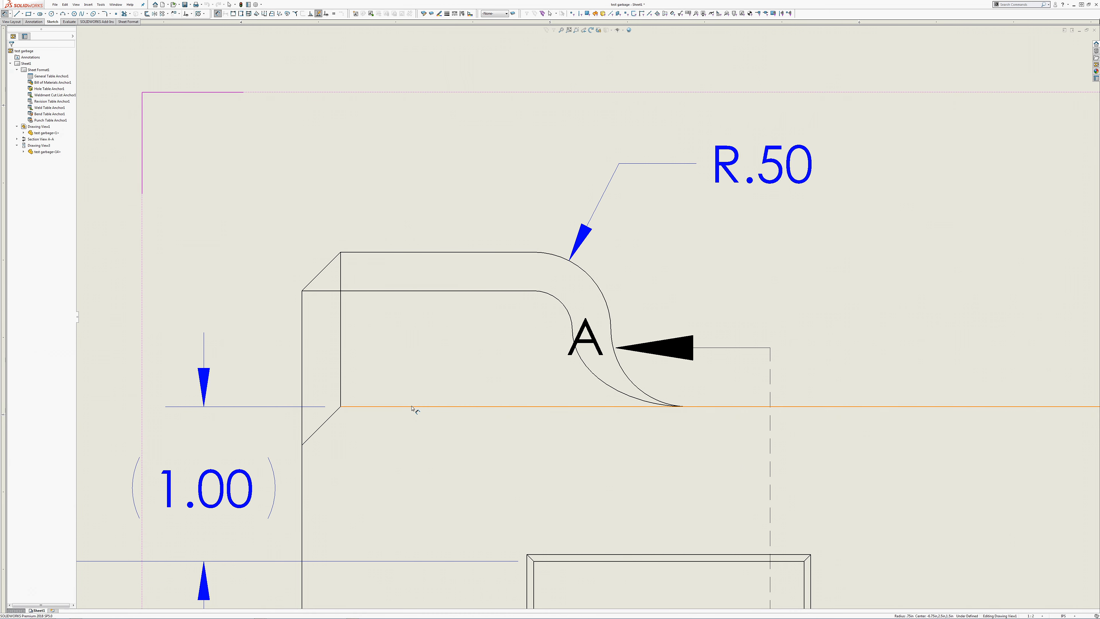
click(399, 253)
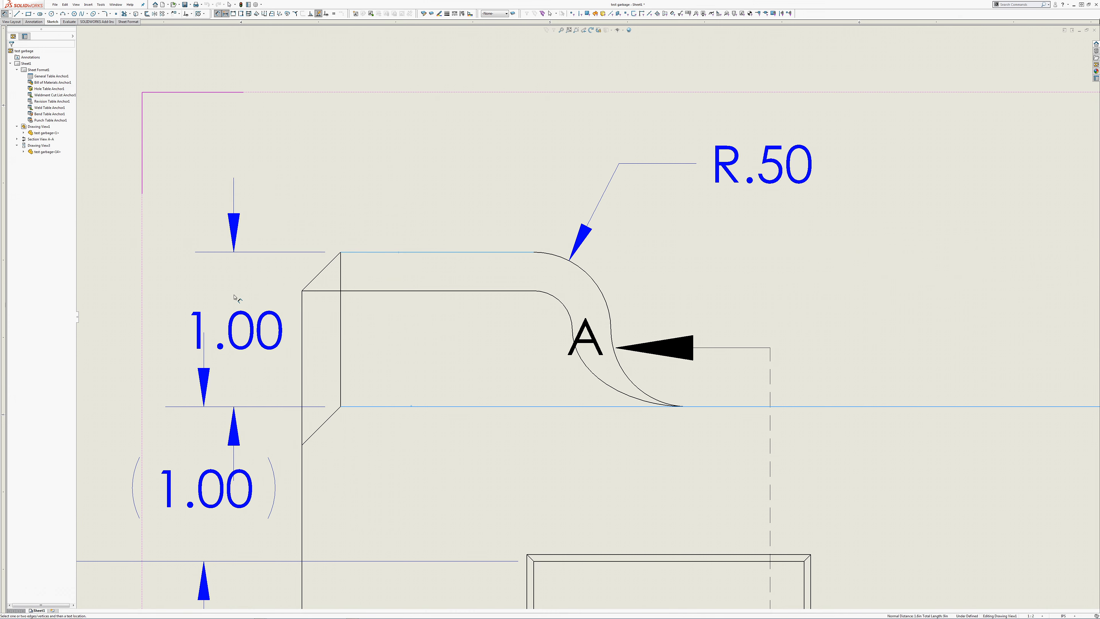
key(z)
click(798, 302)
key(Escape)
key(Escape)
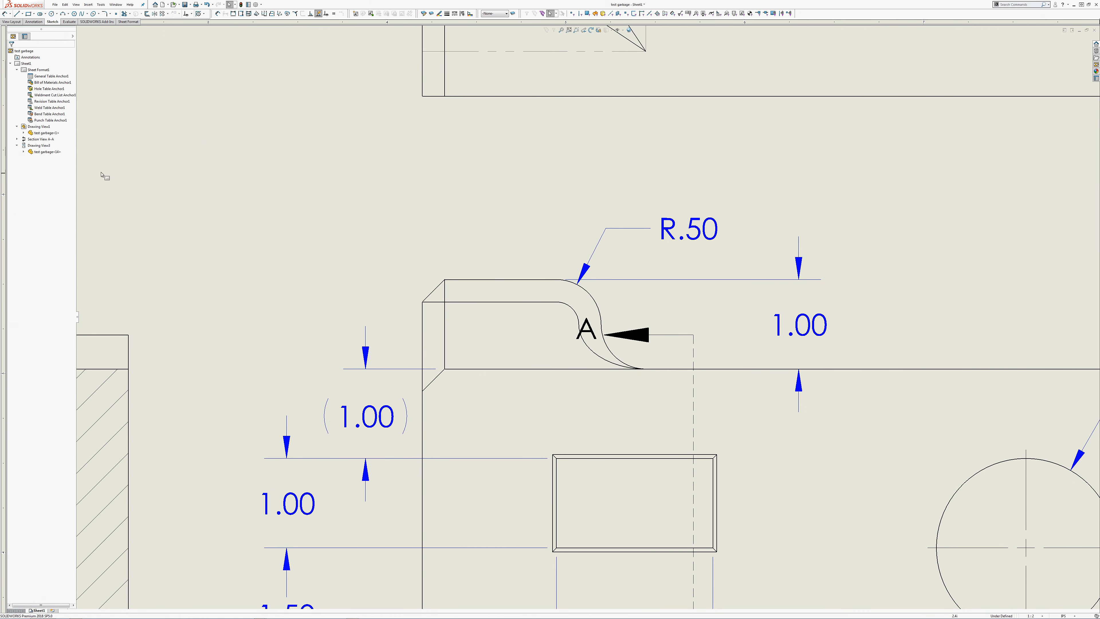
Step: Expand the front view's part features and show the sketch under Boss-Extrude2
click(464, 257)
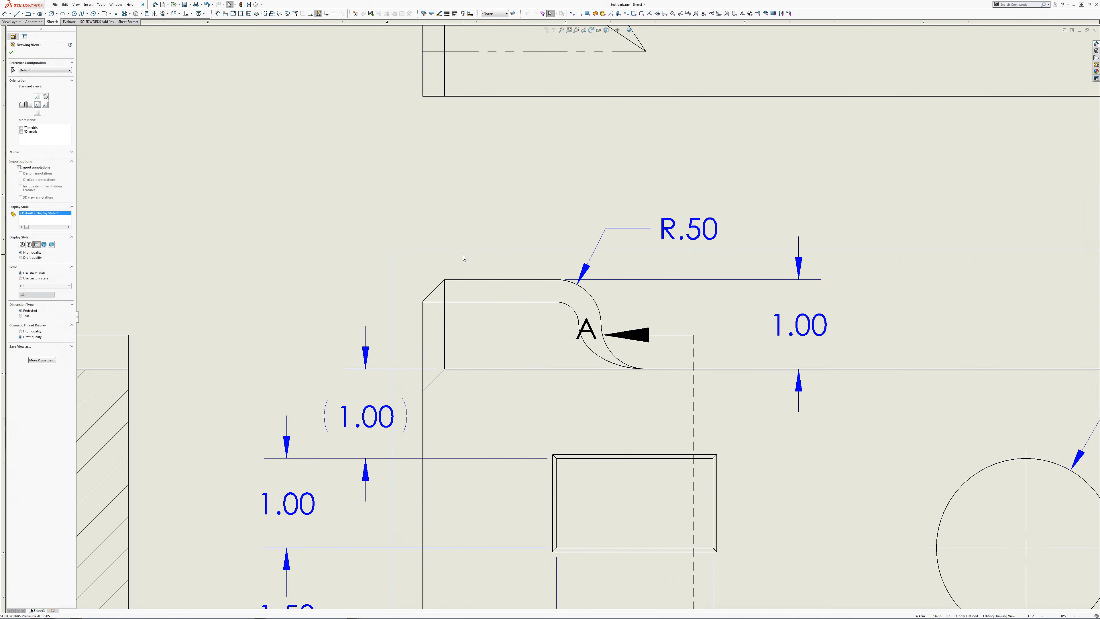
click(375, 197)
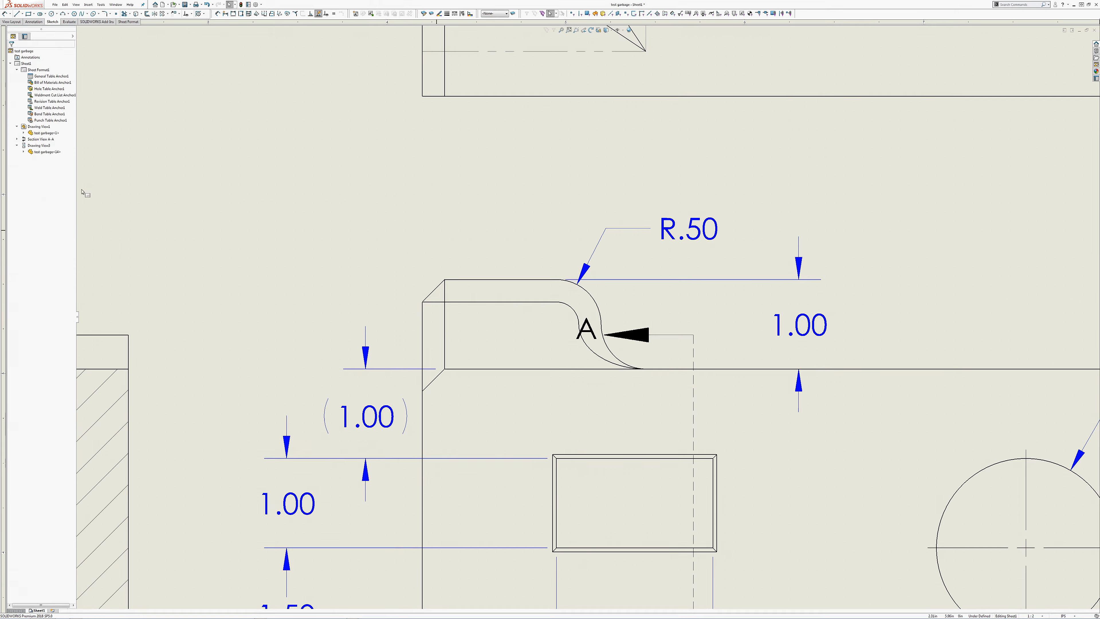
click(24, 133)
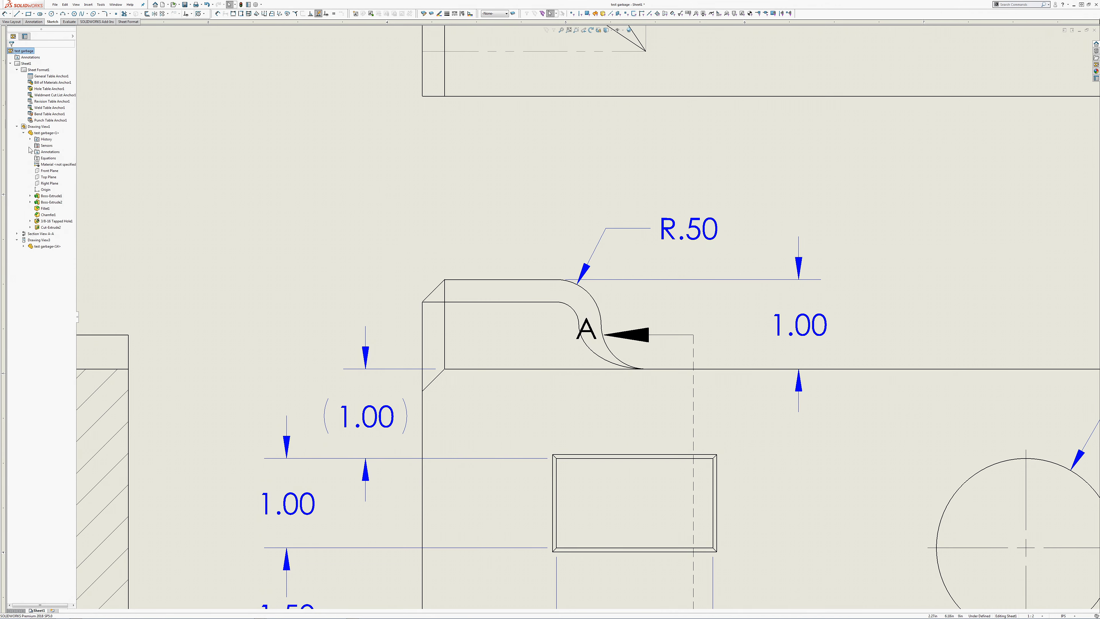
click(30, 202)
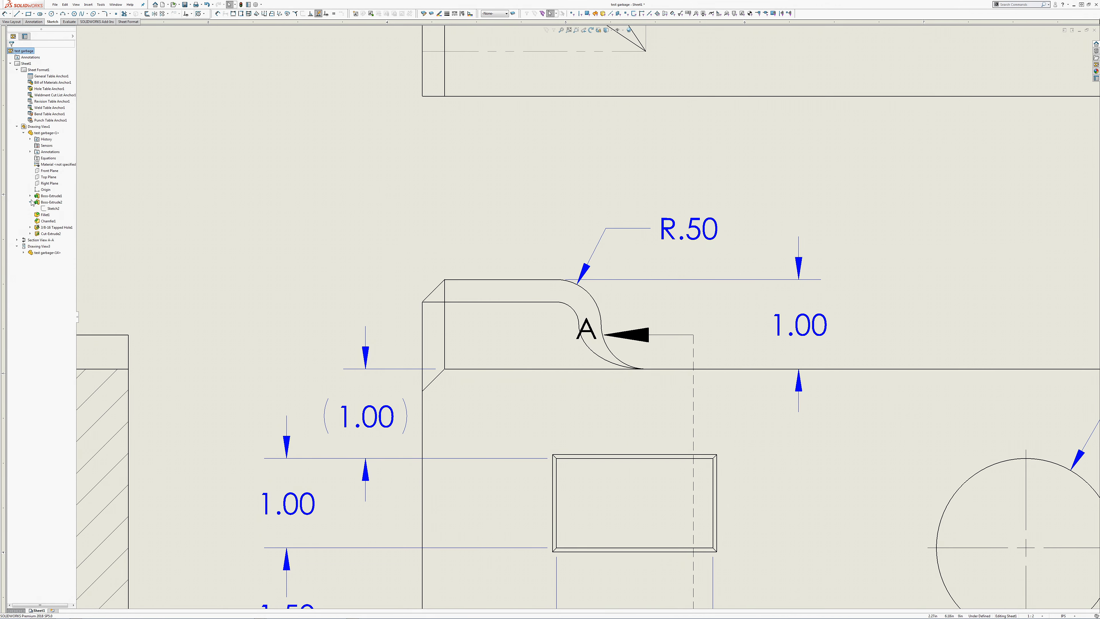
Step: Place a sketch point at the tab's unrounded upper corner in the front view and hide the Boss-Extrude2 sketch
click(116, 14)
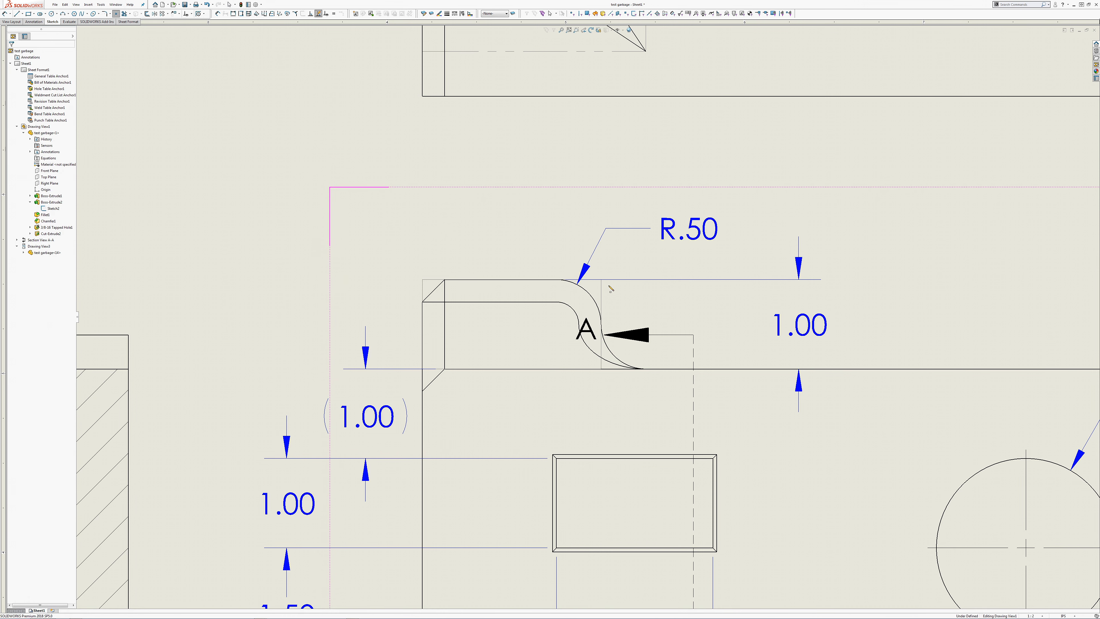
click(601, 282)
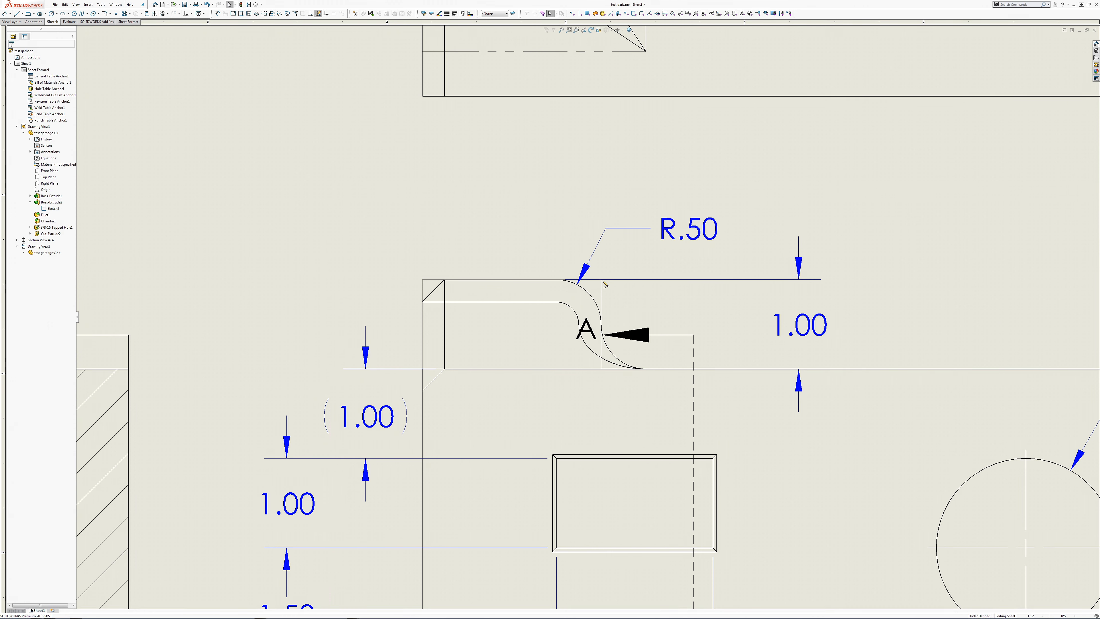
right_click(605, 290)
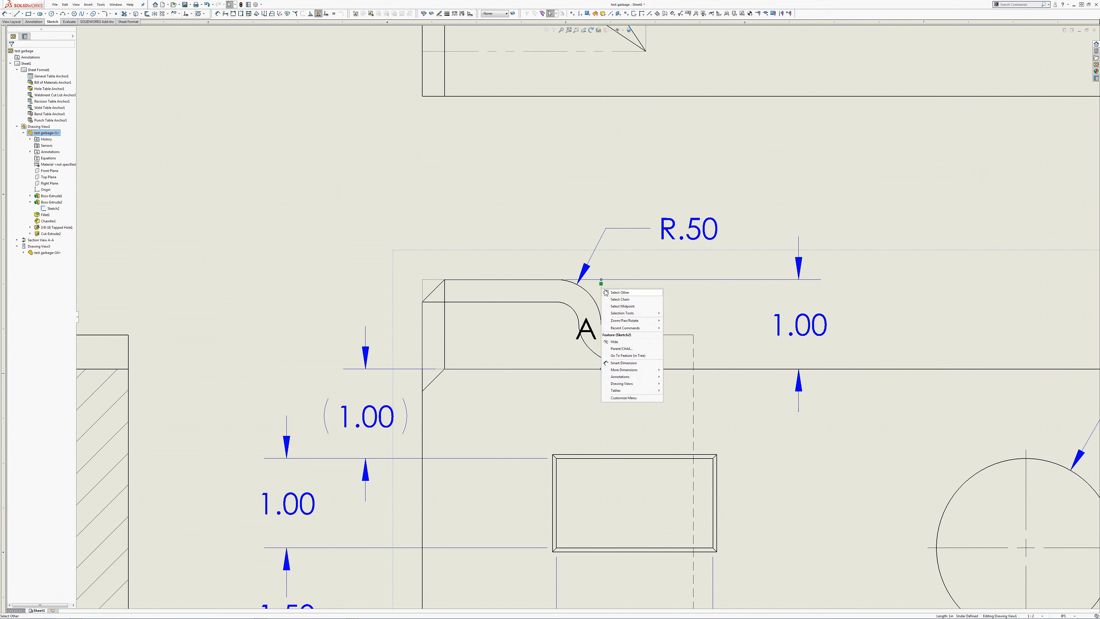
click(620, 342)
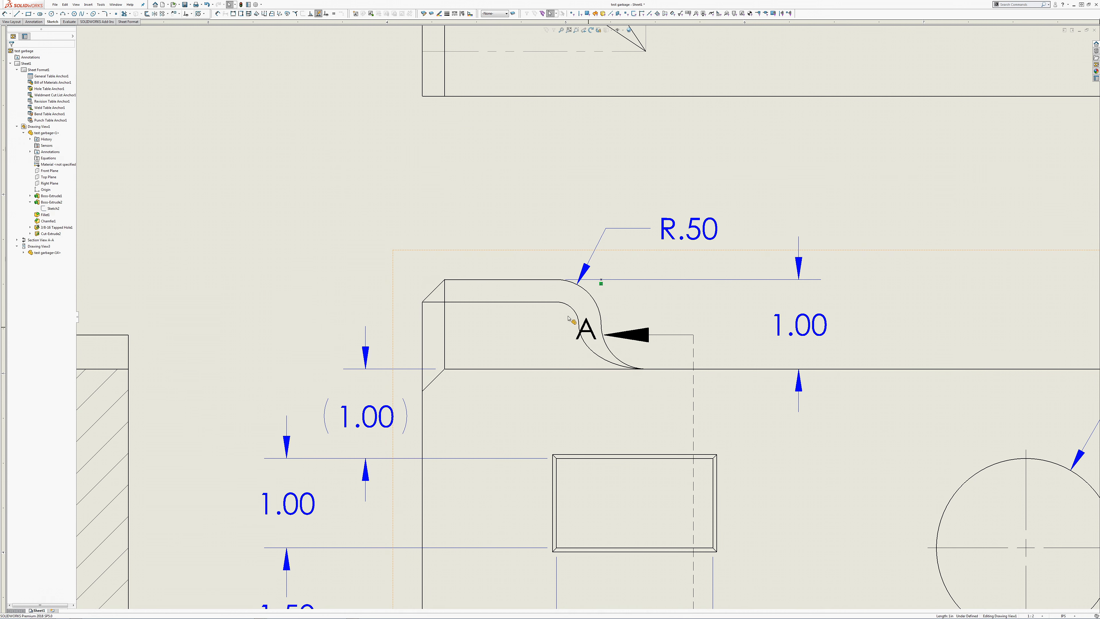
Step: Dimension the raised tab's width in the front view from the block's outer edge to the sketch point, placing it above the tab
click(5, 13)
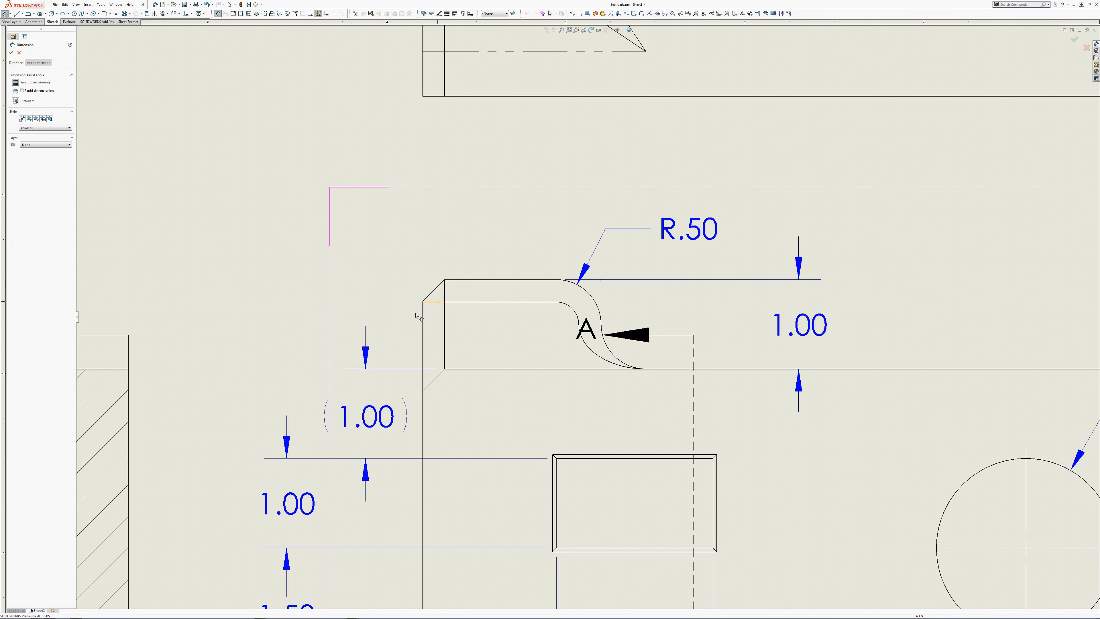
click(422, 320)
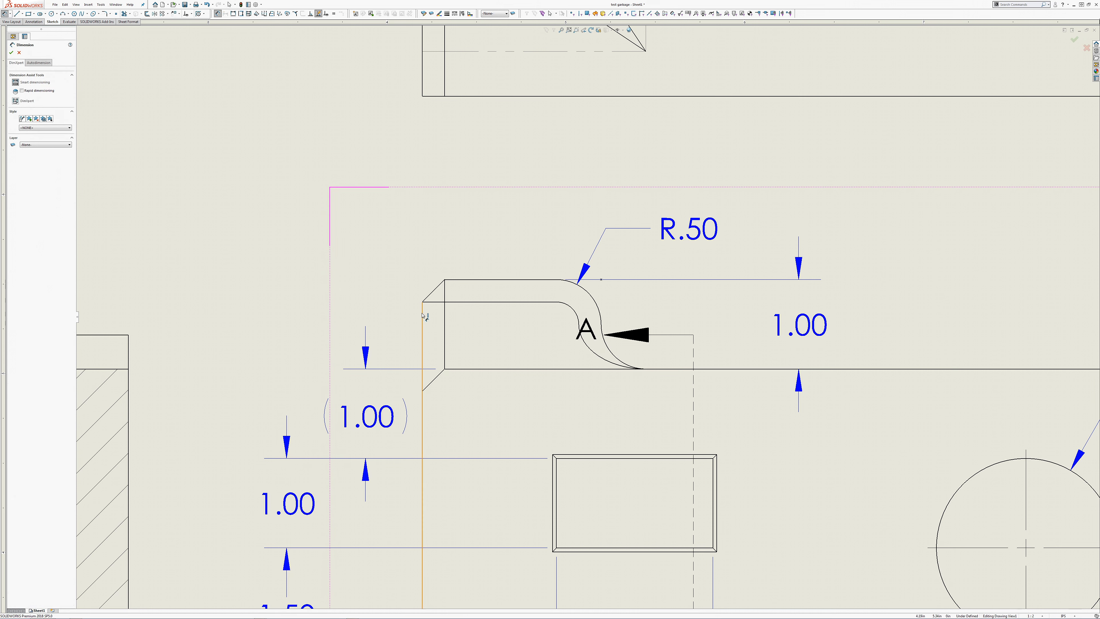
click(601, 280)
click(546, 221)
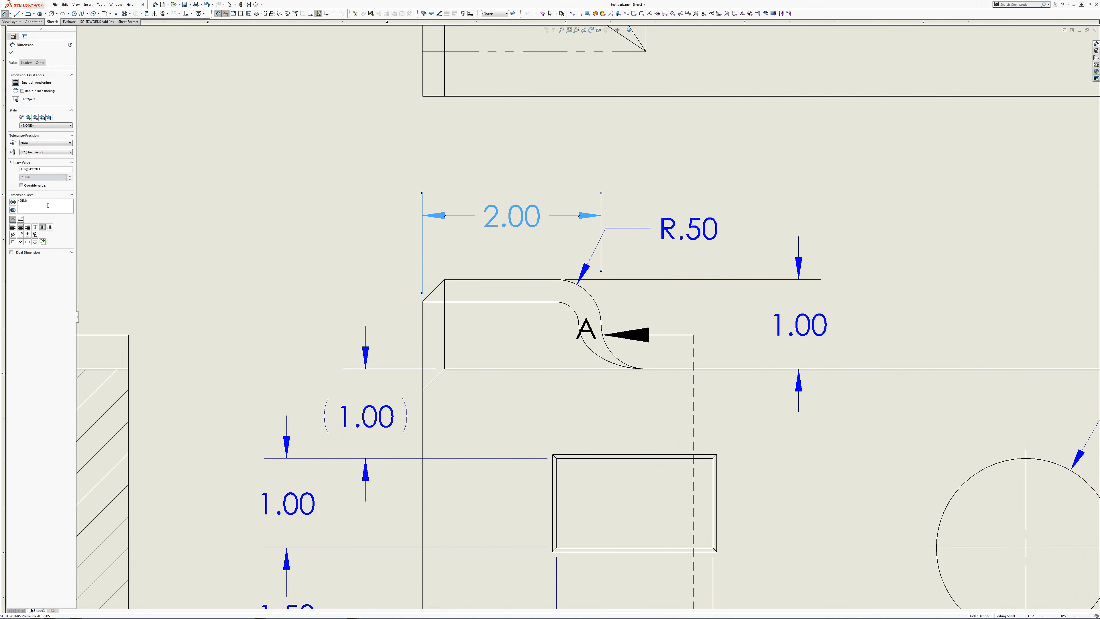
Step: Append the text TS after the value of the tab's width dimension
text(ts)
key(BackSpace)
key(BackSpace)
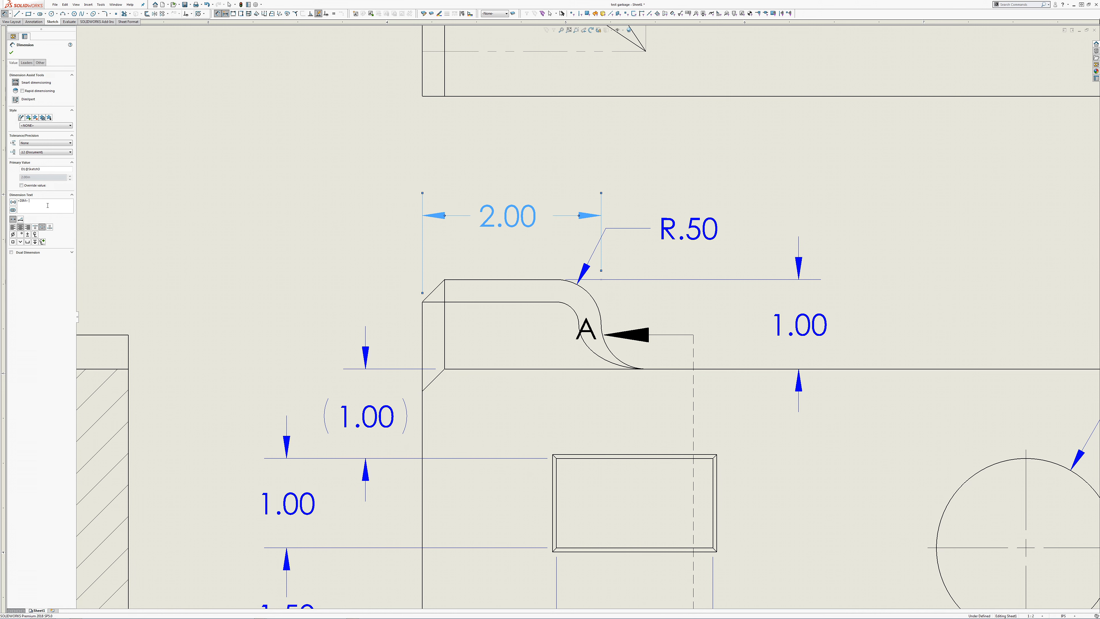
text(TS)
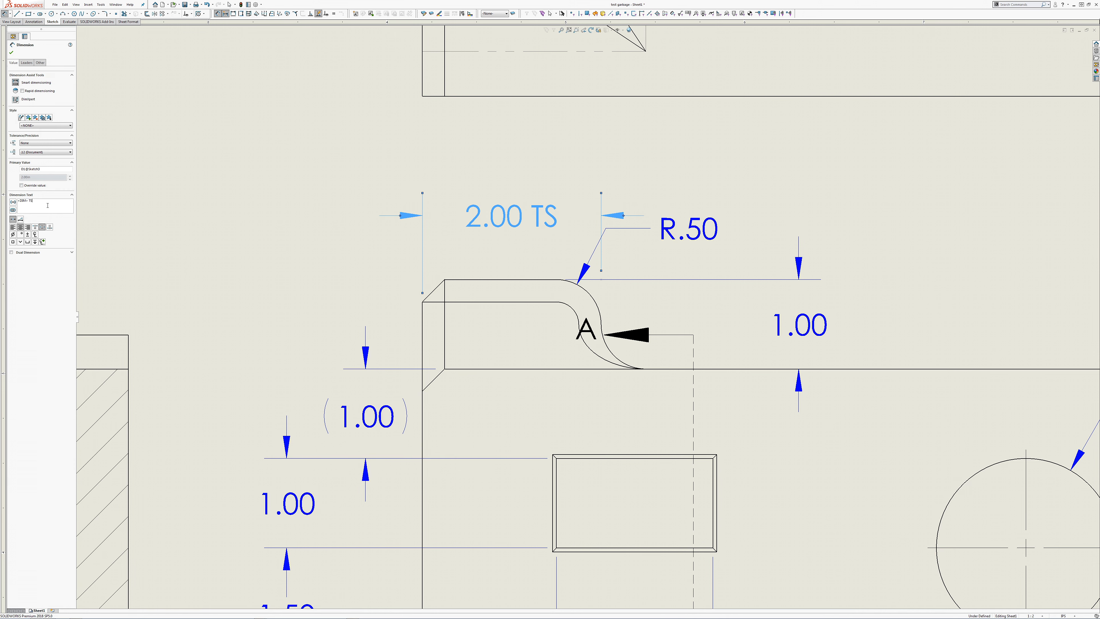
key(Escape)
scroll(108, 263, up, 1)
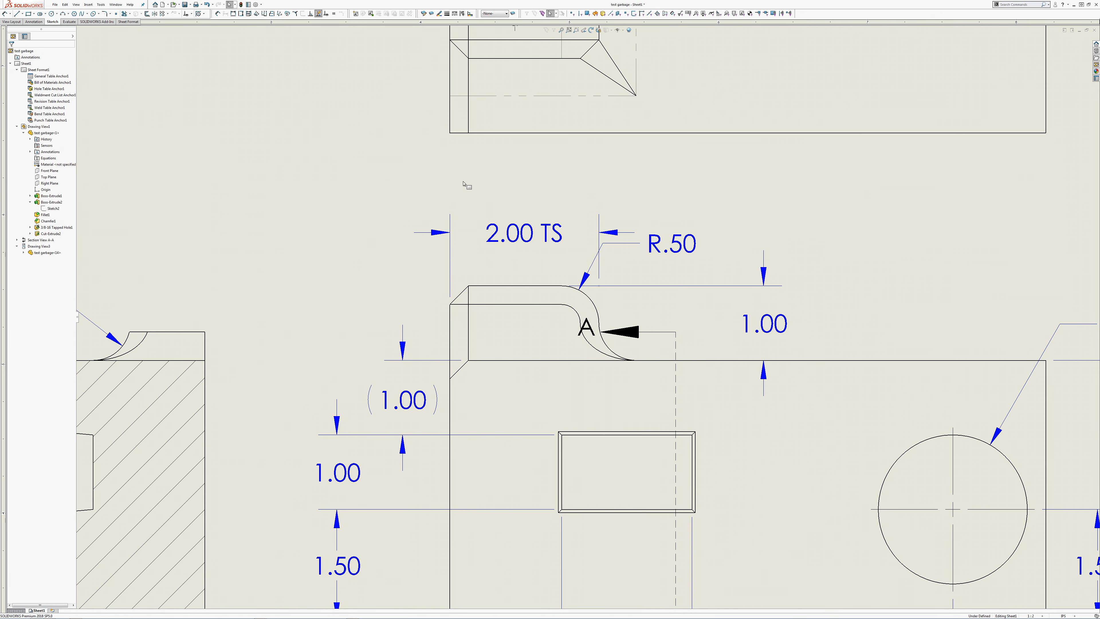
Step: Give the front view's R.50 dimension a second arrow on the lower fillet and reposition its text below the tab's upper edge
drag(671, 234, 689, 252)
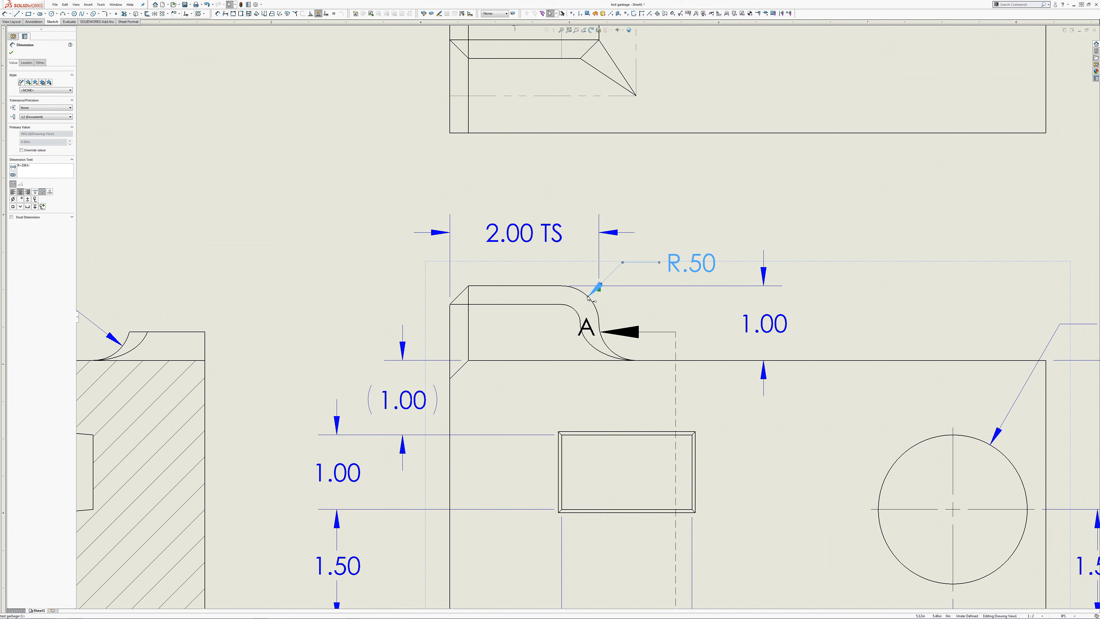
ctrl+drag(588, 299, 609, 349)
drag(673, 275, 683, 319)
Step: Flip the viewing direction of section A-A and reverse the flip
click(624, 332)
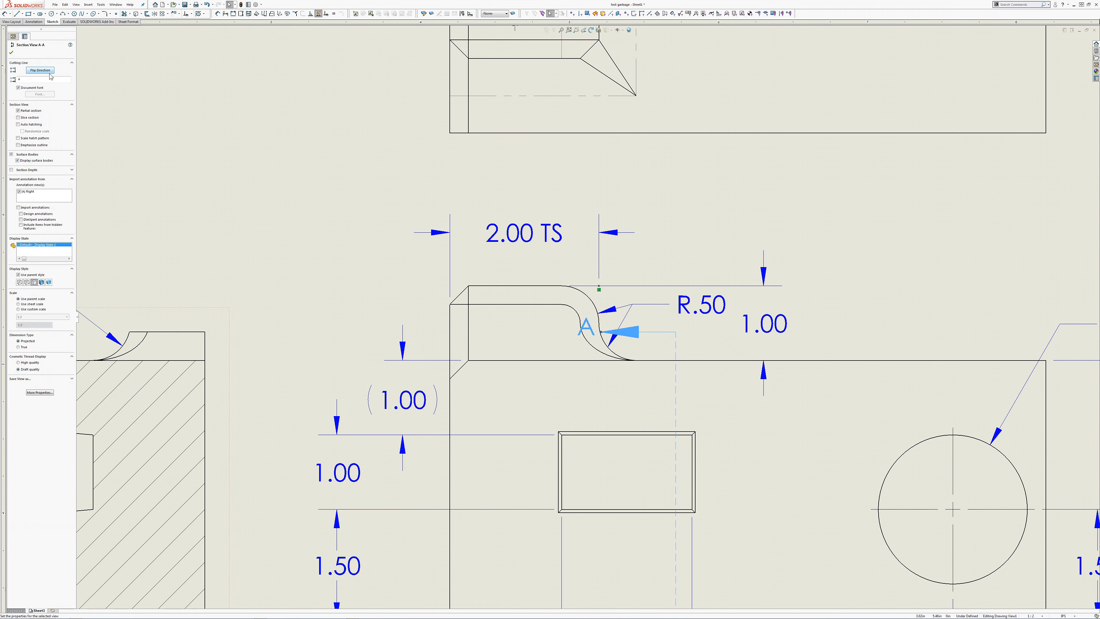
click(39, 70)
click(271, 201)
scroll(269, 243, up, 3)
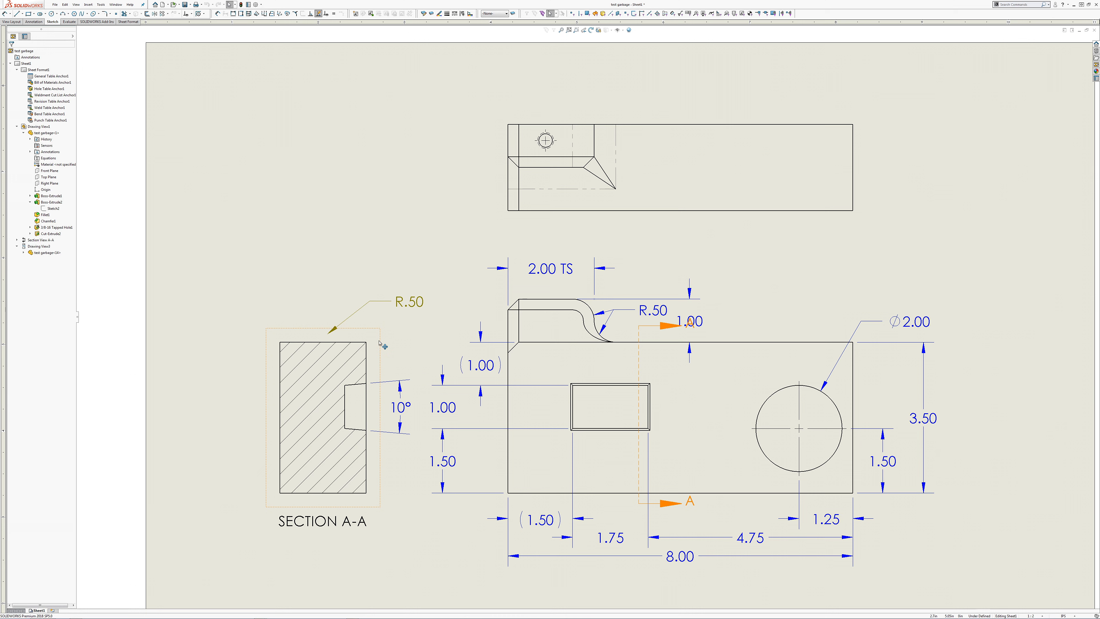
click(669, 326)
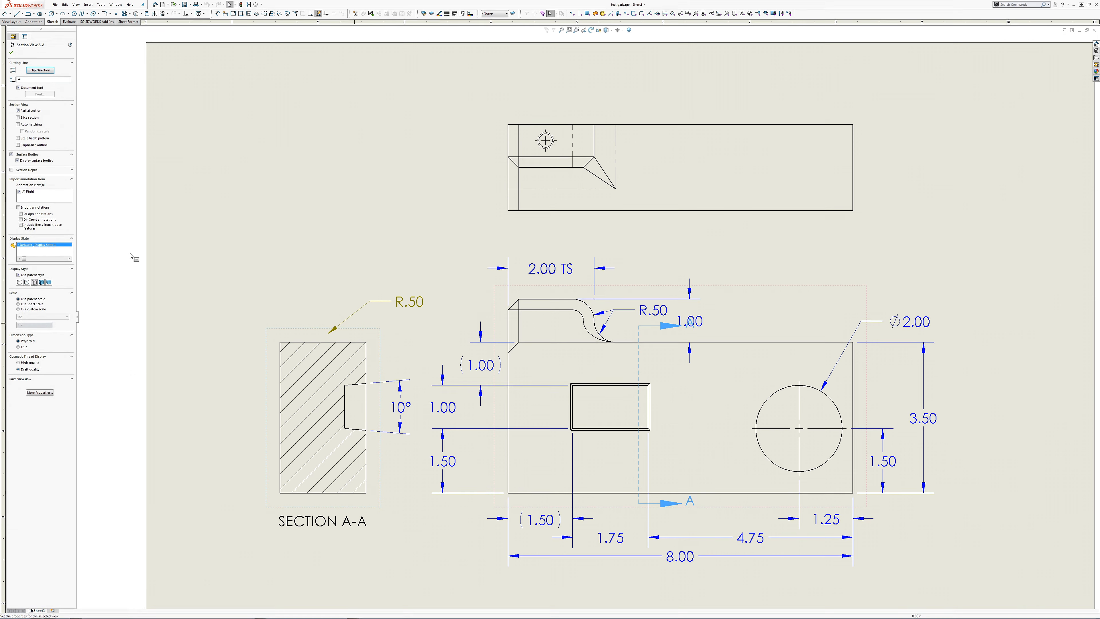
click(44, 73)
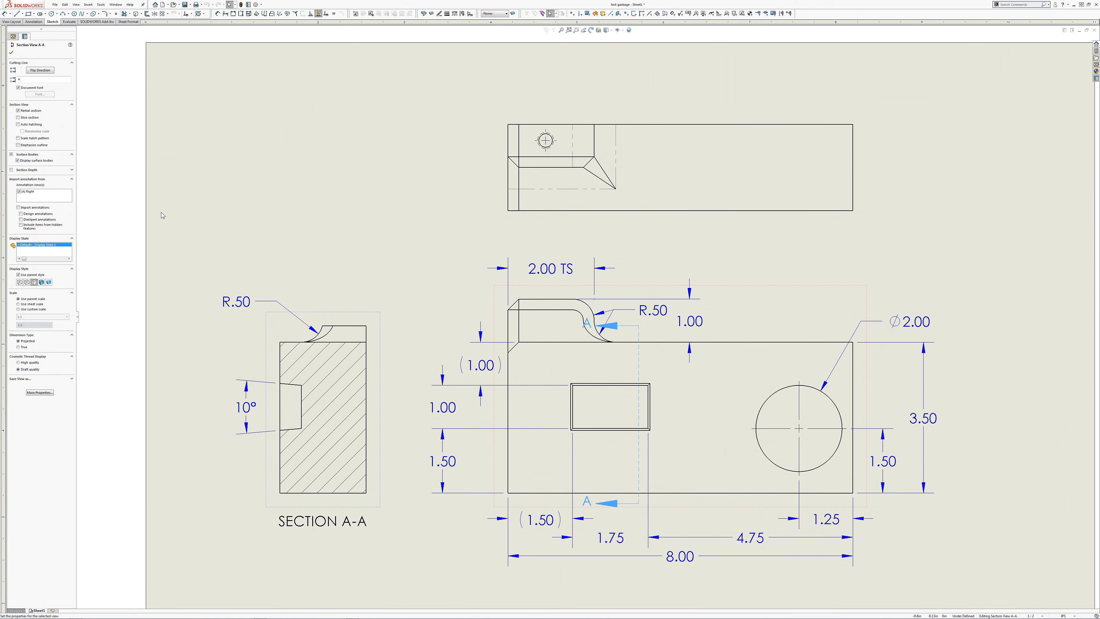
click(254, 266)
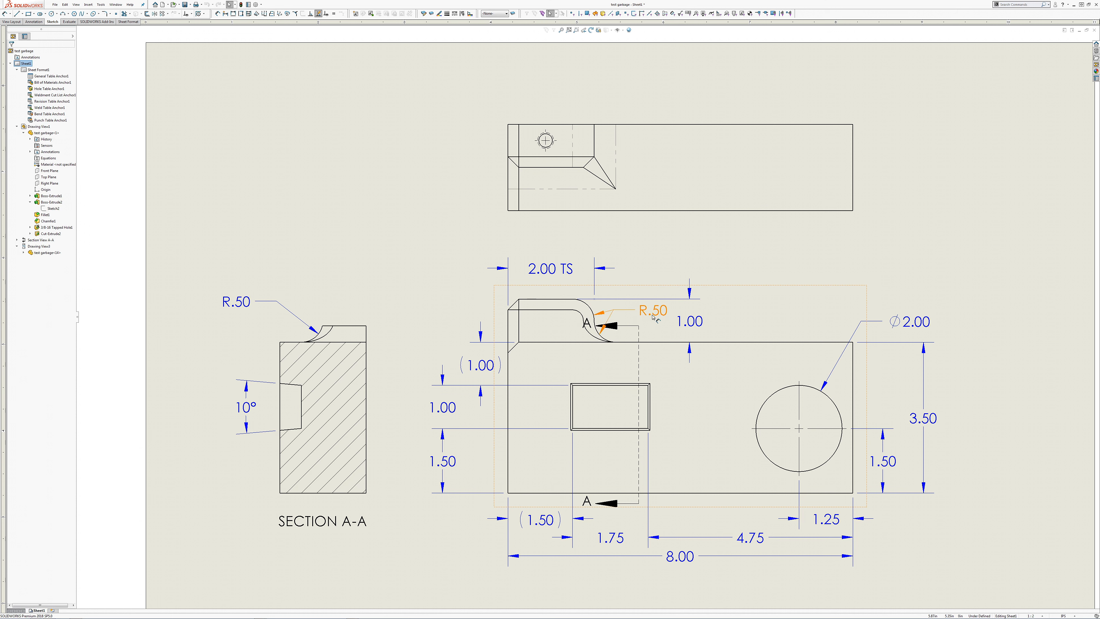
Step: Nudge the front view's R.50 text slightly away from the tab's fillets
mouse_move(654, 317)
mouse_down()
mouse_move(659, 298)
mouse_move(658, 315)
mouse_up()
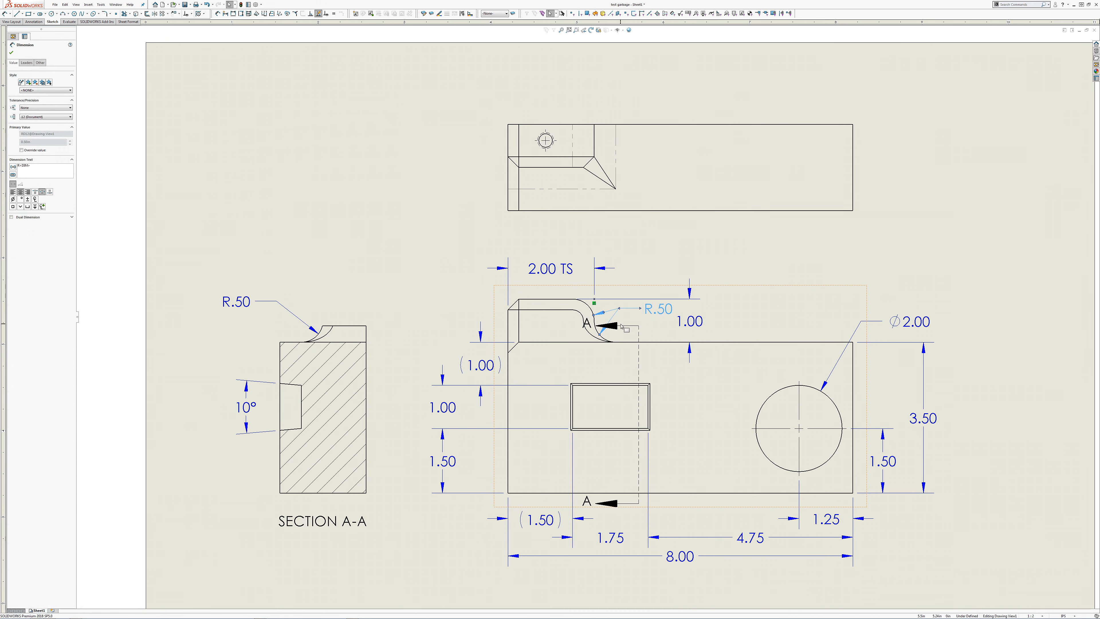
click(615, 328)
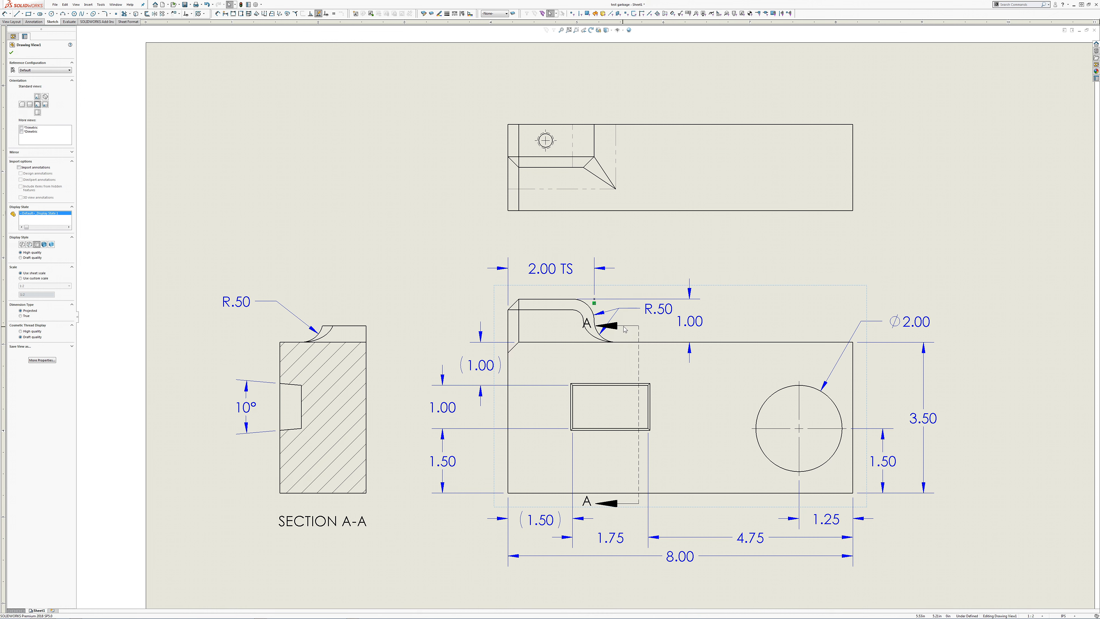
Step: Shorten the upper section A-A arrow so it clears the tab's fillet and move its letter A beneath the arrow
click(640, 341)
scroll(624, 334, down, 10)
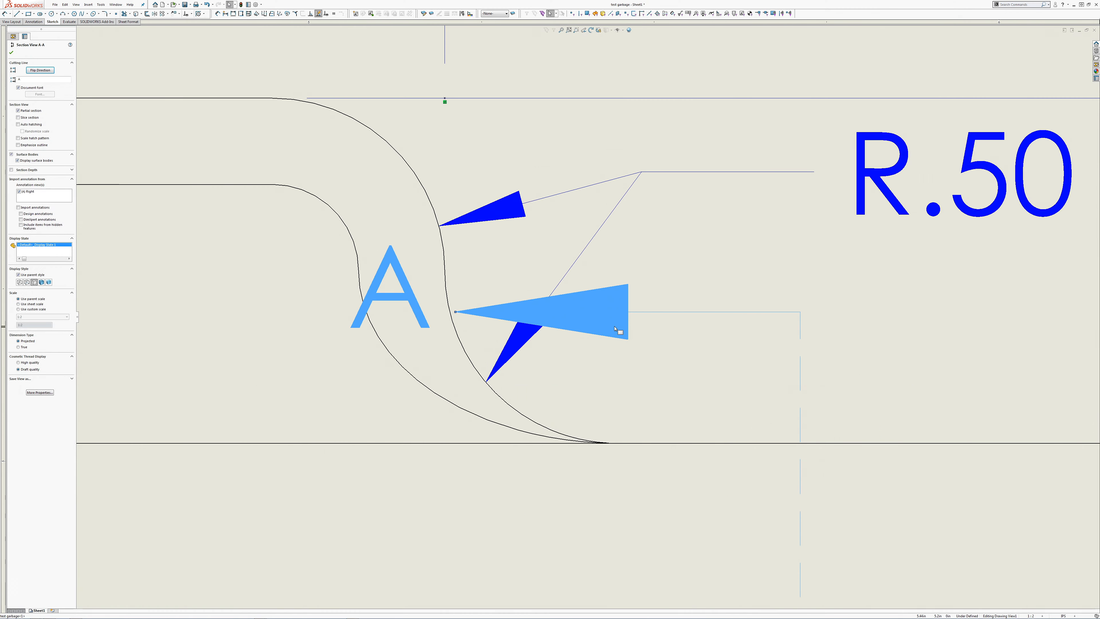
click(616, 329)
key(Escape)
click(609, 288)
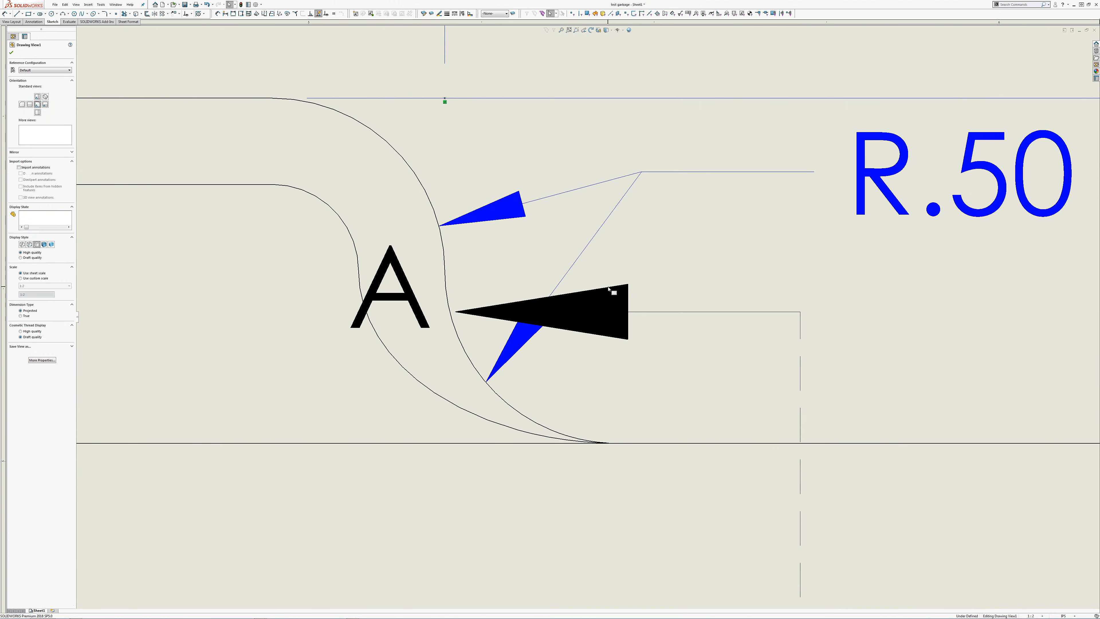
double_click(629, 310)
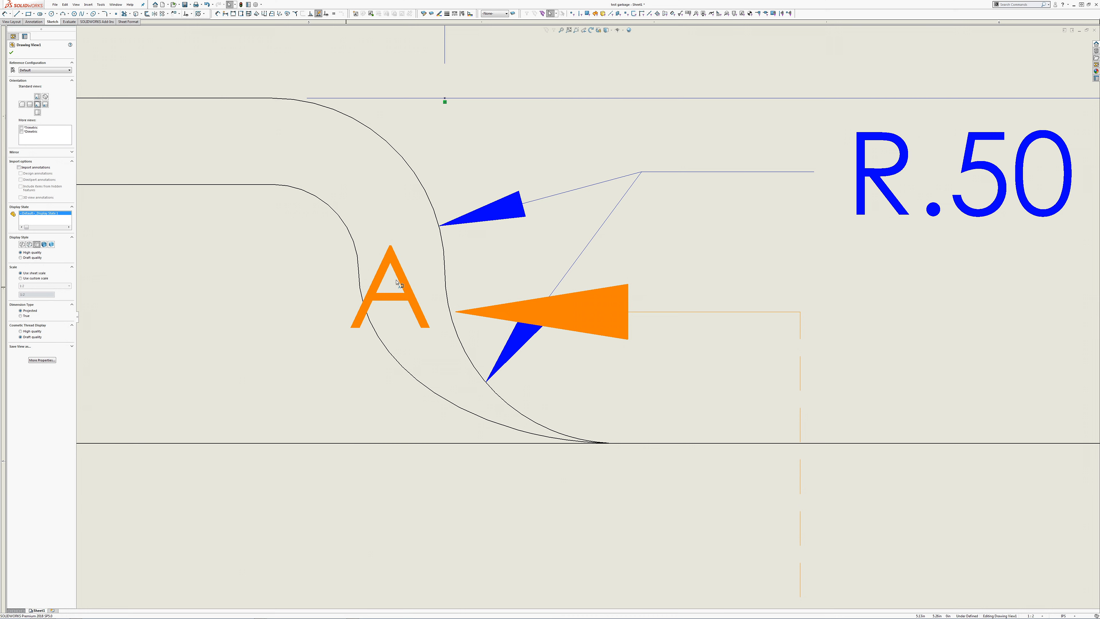
click(455, 312)
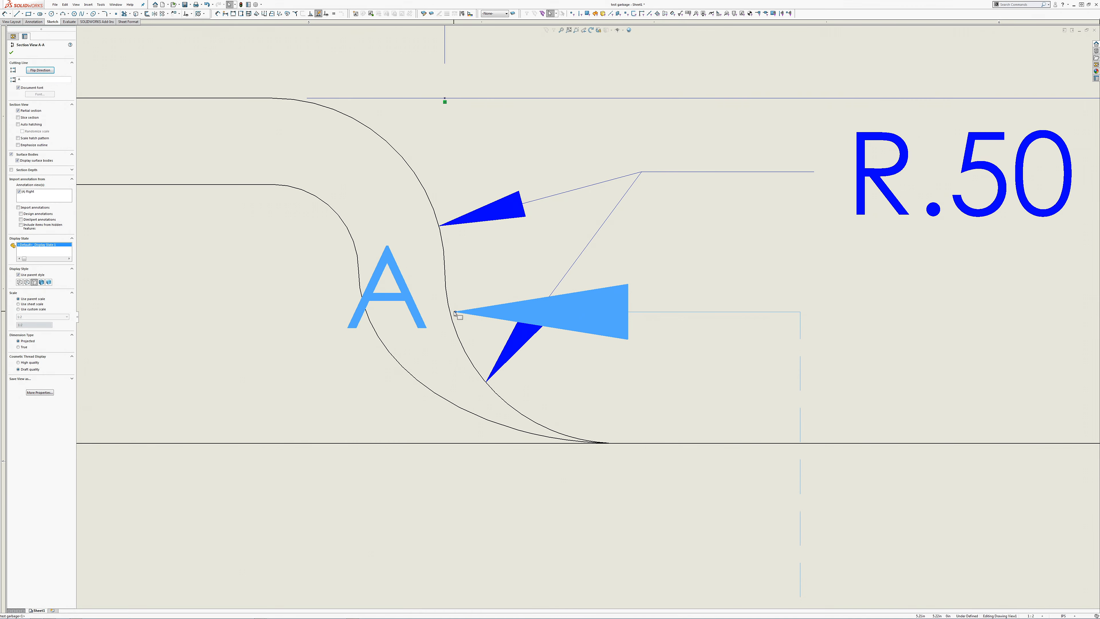
key(Escape)
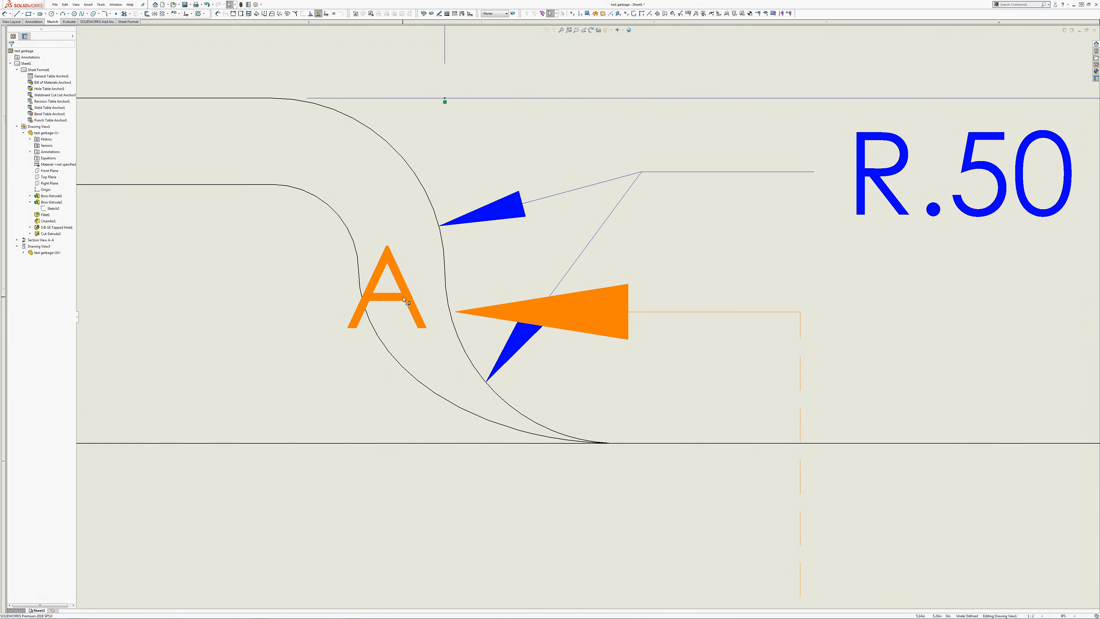
click(401, 302)
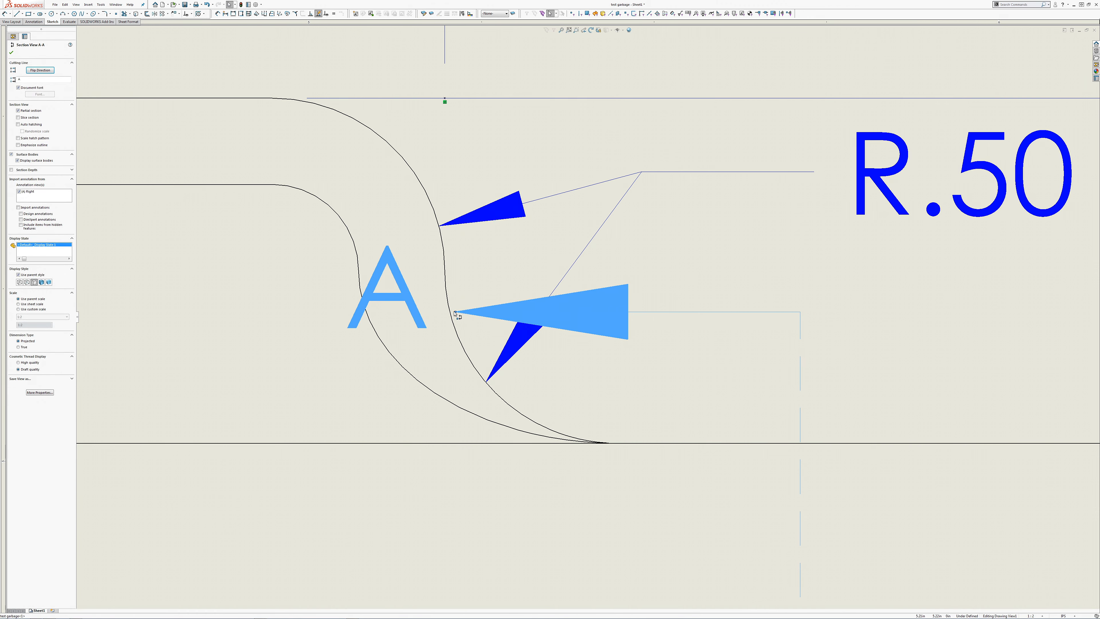
drag(455, 313, 590, 313)
scroll(414, 300, up, 5)
mouse_move(514, 302)
mouse_down()
mouse_move(691, 290)
mouse_move(619, 337)
mouse_up()
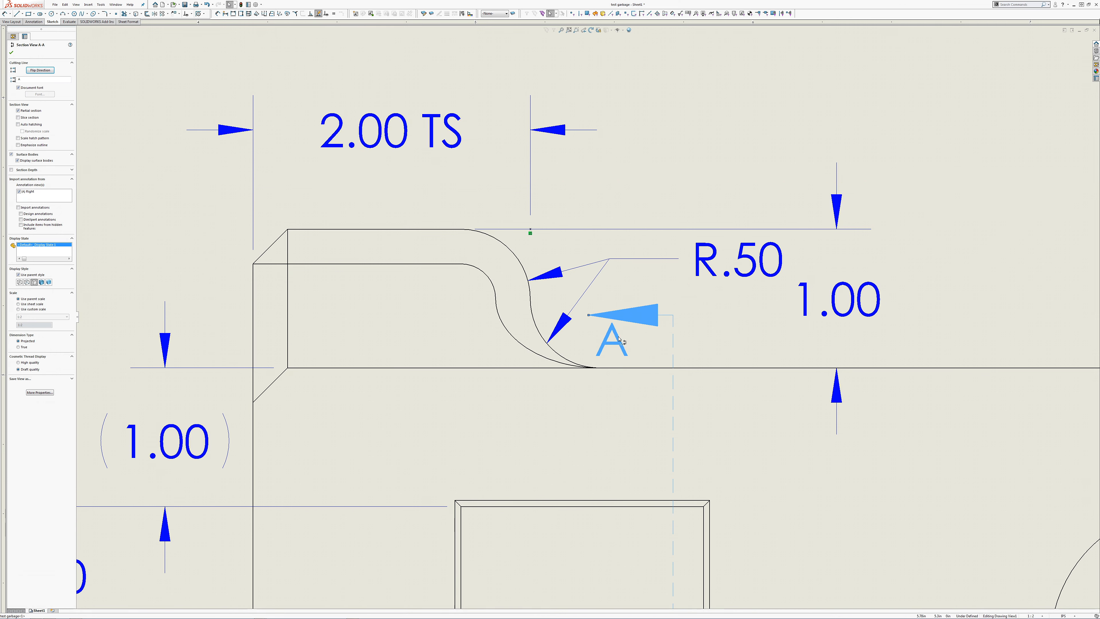
Step: Shorten the lower section A-A arrow and move its letter A beneath the arrow to match the upper one
scroll(640, 373, up, 3)
scroll(653, 420, up, 3)
middle_drag(564, 508, 587, 447)
scroll(587, 447, down, 12)
scroll(713, 465, up, 3)
middle_drag(700, 466, 582, 502)
scroll(628, 475, up, 3)
middle_drag(640, 371, 589, 452)
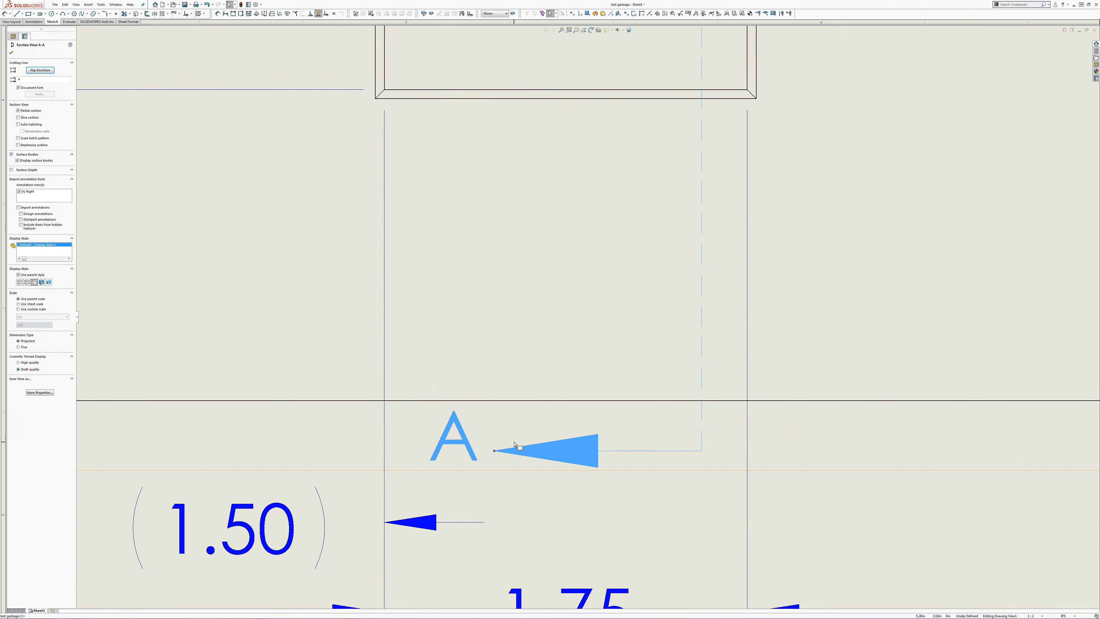
drag(495, 452, 611, 449)
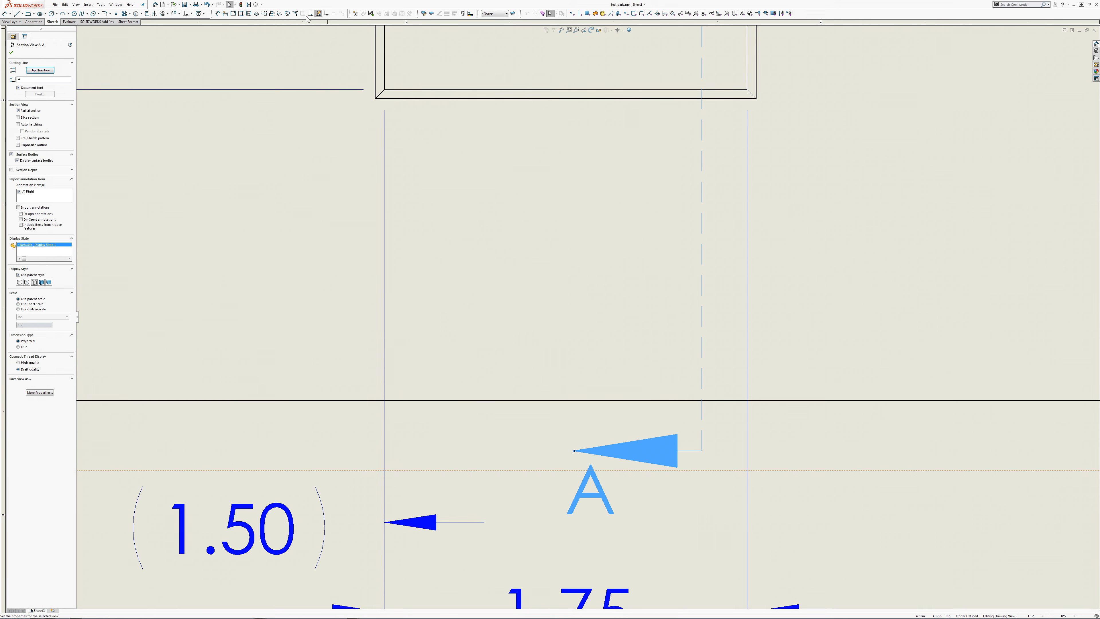
Step: Set the overall section arrow length to 1 in in the document's section view size properties
click(256, 4)
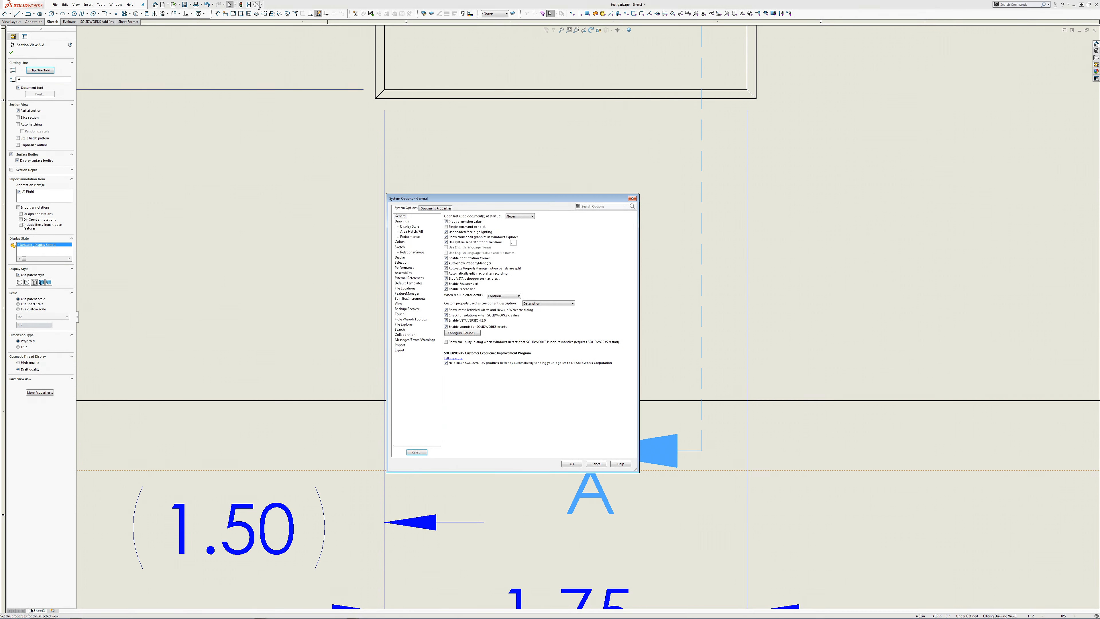
click(429, 209)
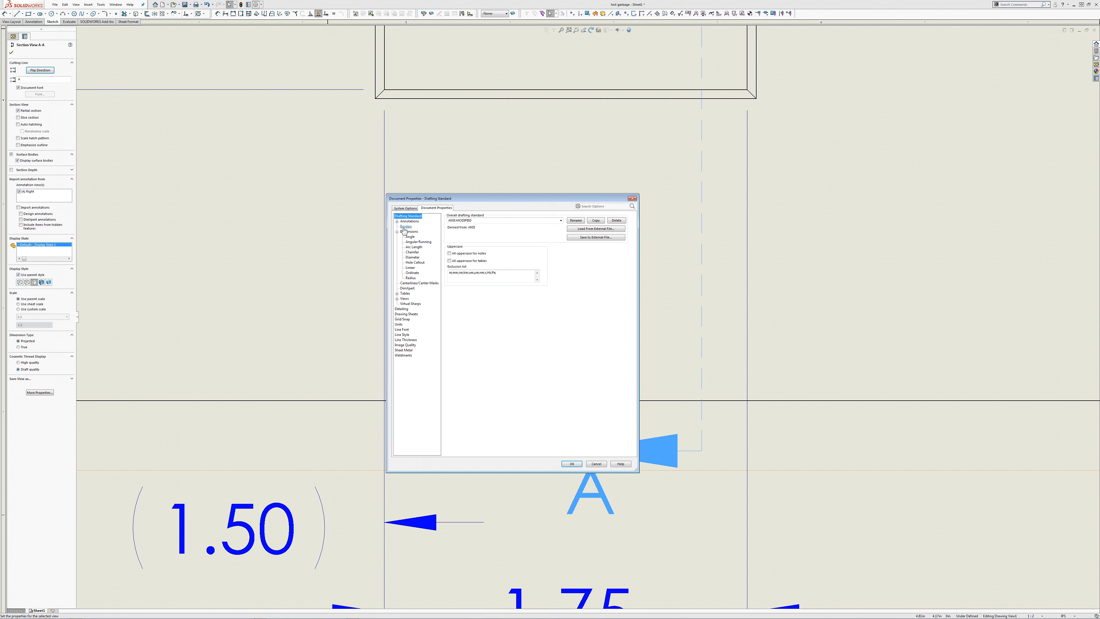
click(397, 299)
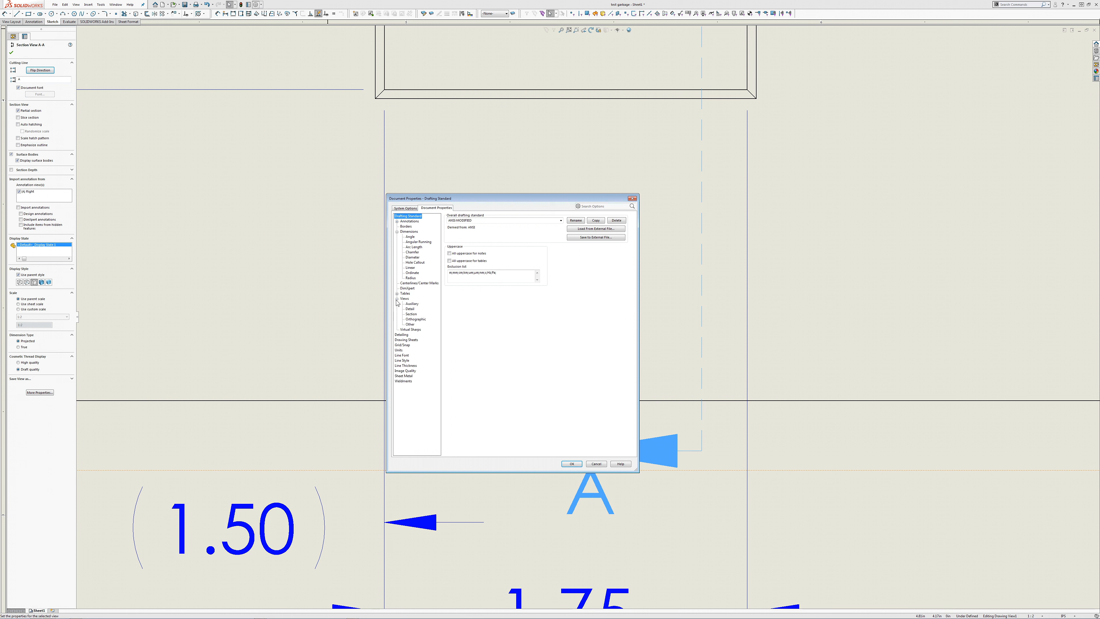
click(415, 314)
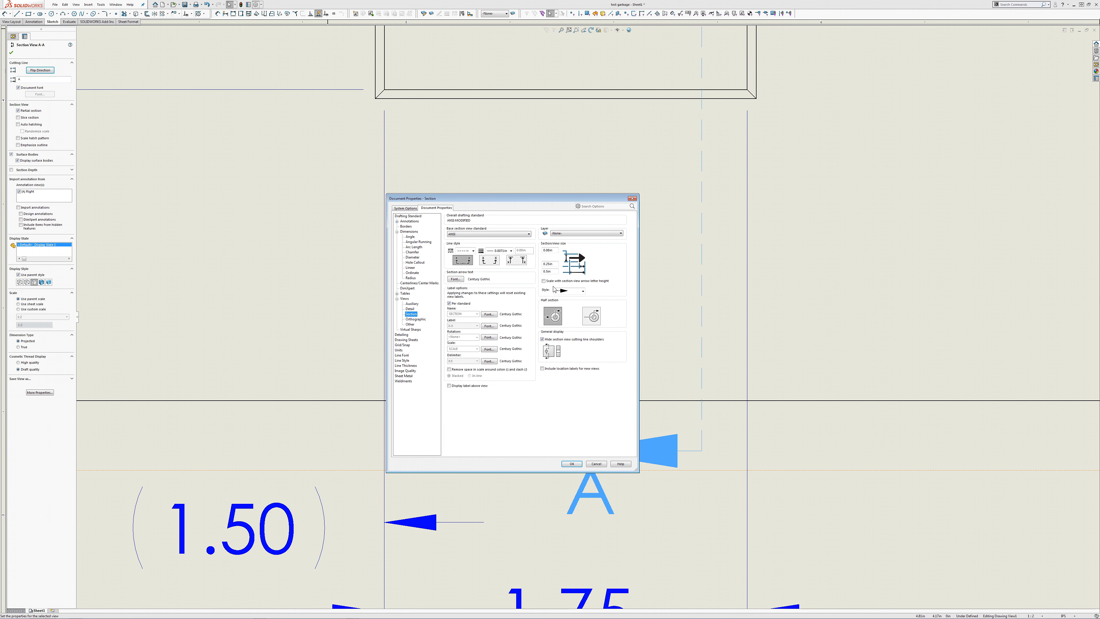
click(545, 281)
click(547, 282)
drag(553, 272, 529, 275)
text(1)
key(Return)
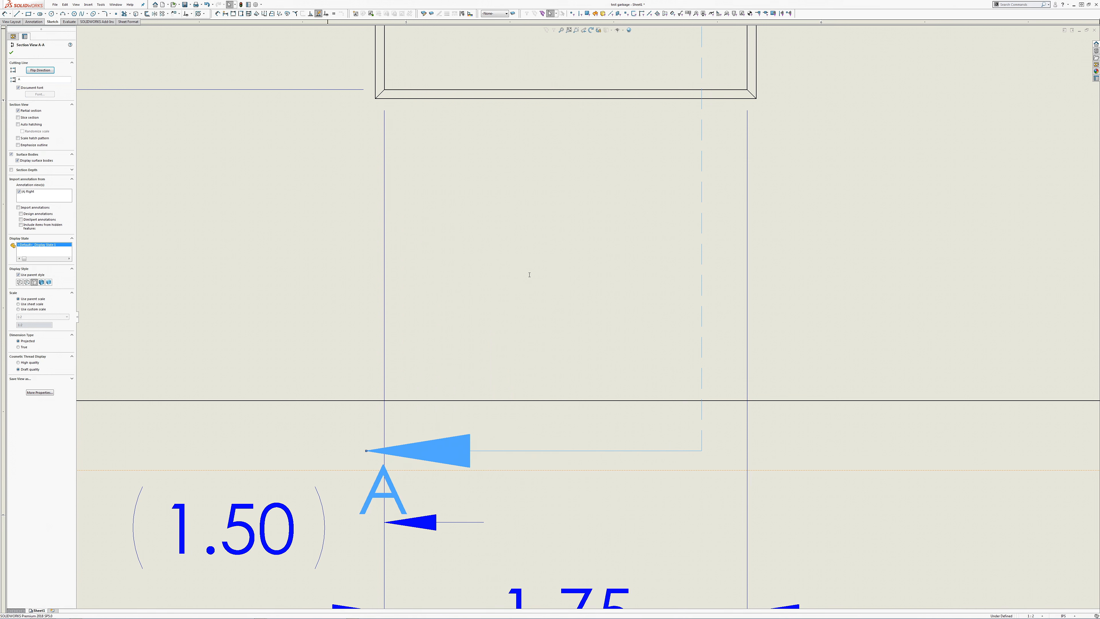
Step: Reduce the overall section arrow length in the document's section view size properties and apply it
click(256, 4)
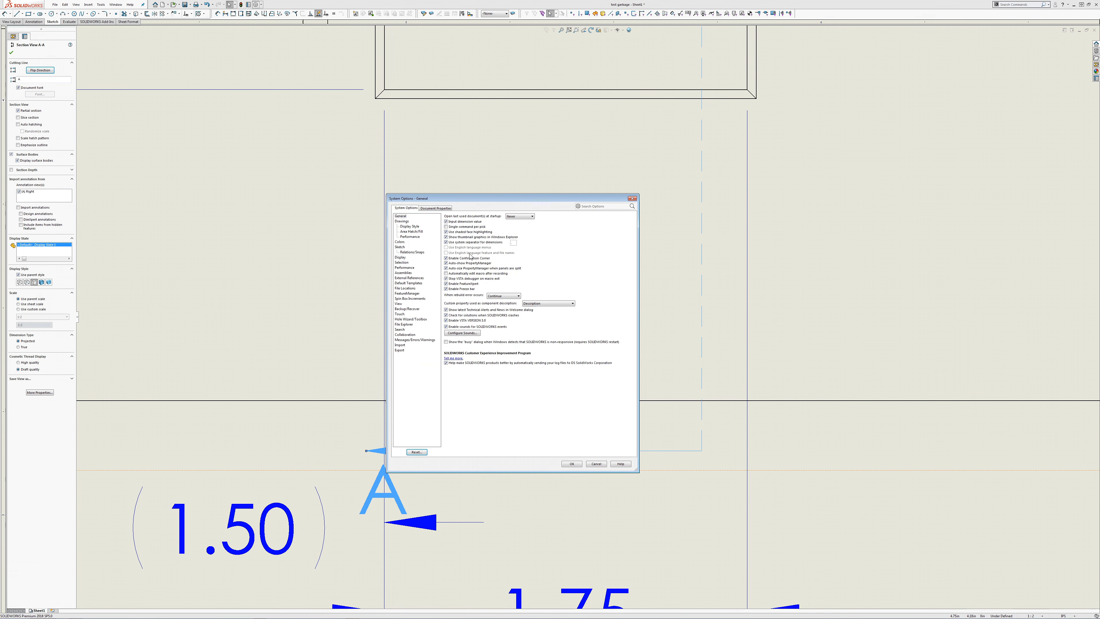
click(431, 209)
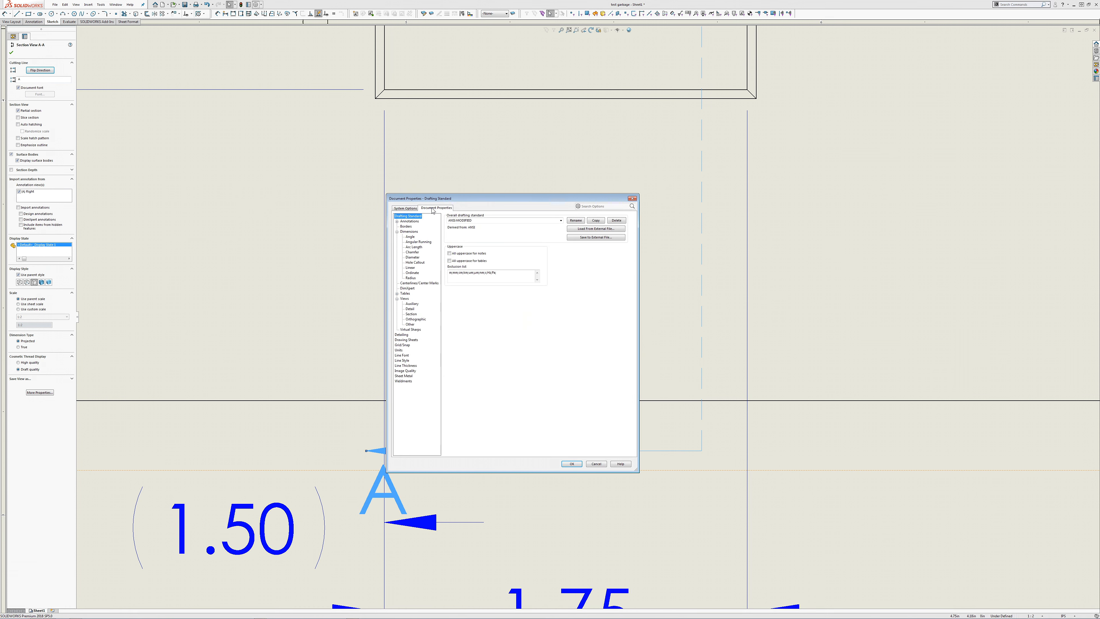
click(405, 299)
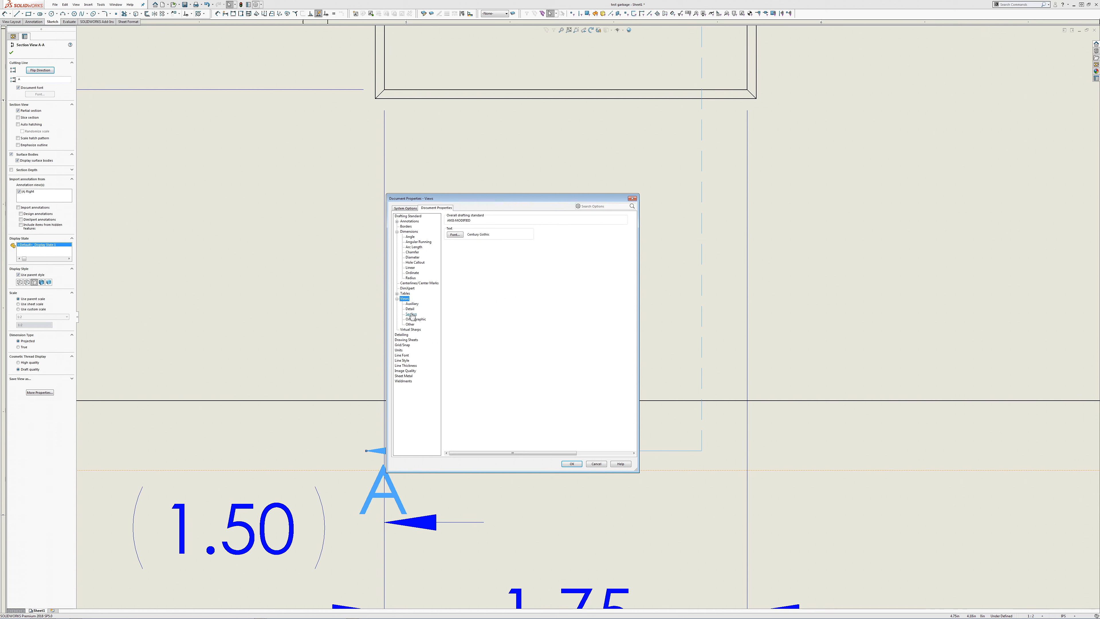
click(411, 314)
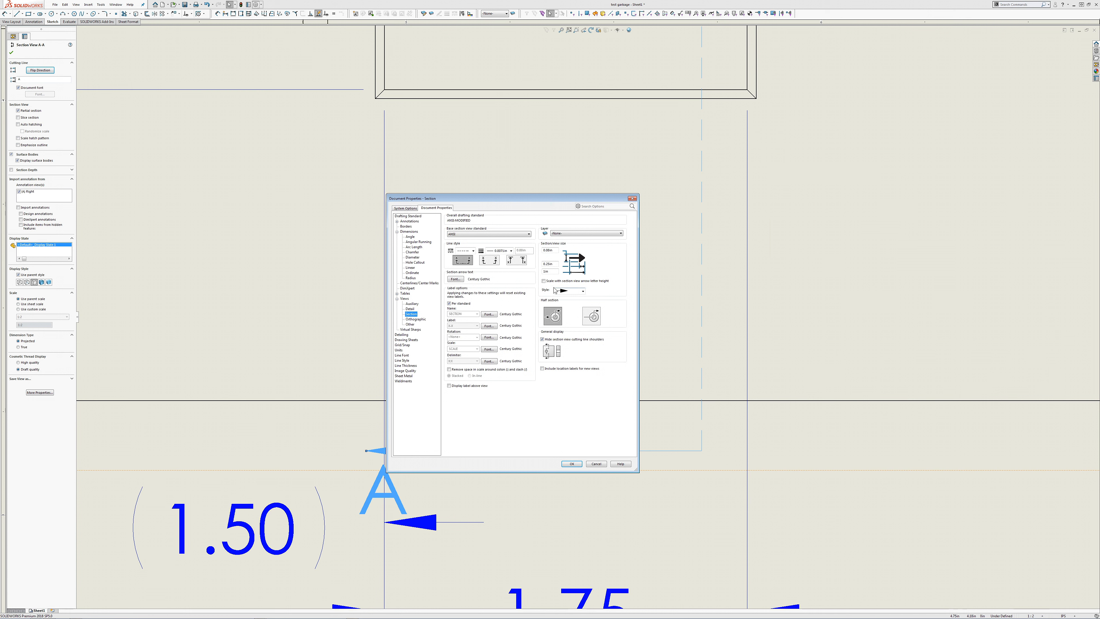
click(551, 271)
drag(552, 270, 499, 274)
key(Return)
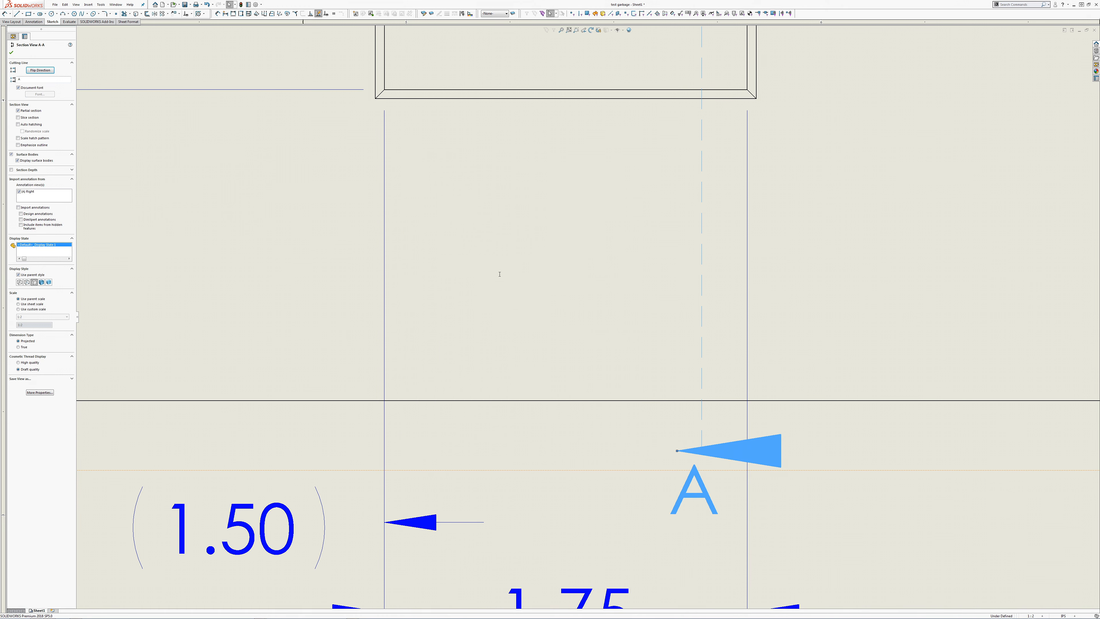
Step: Reduce the section arrowhead length in the document's section view size properties and apply it
scroll(577, 339, up, 3)
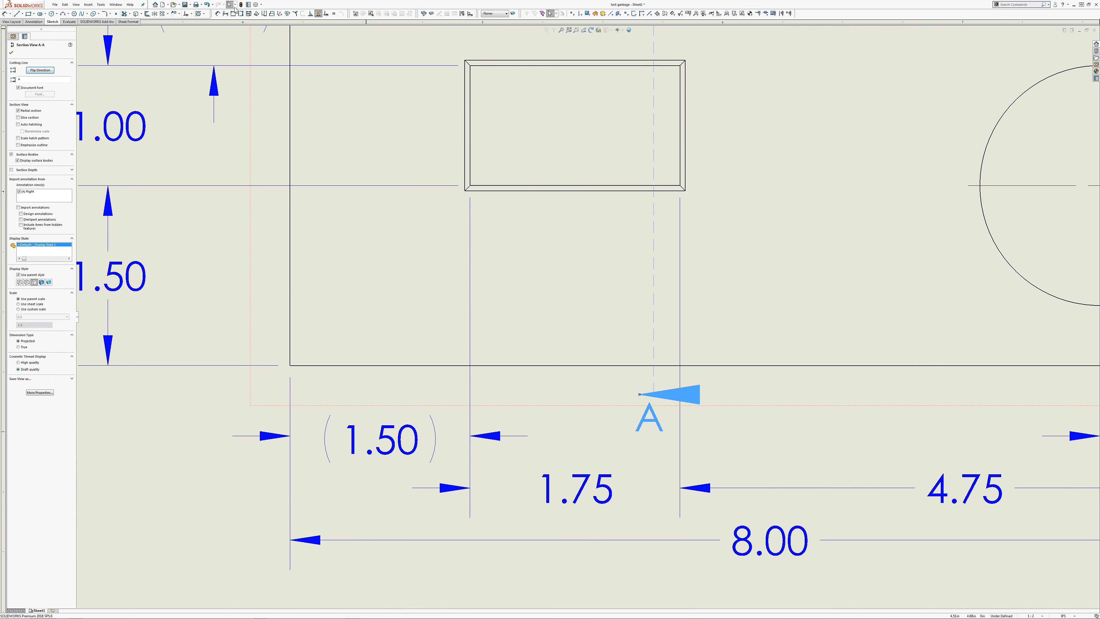
click(256, 5)
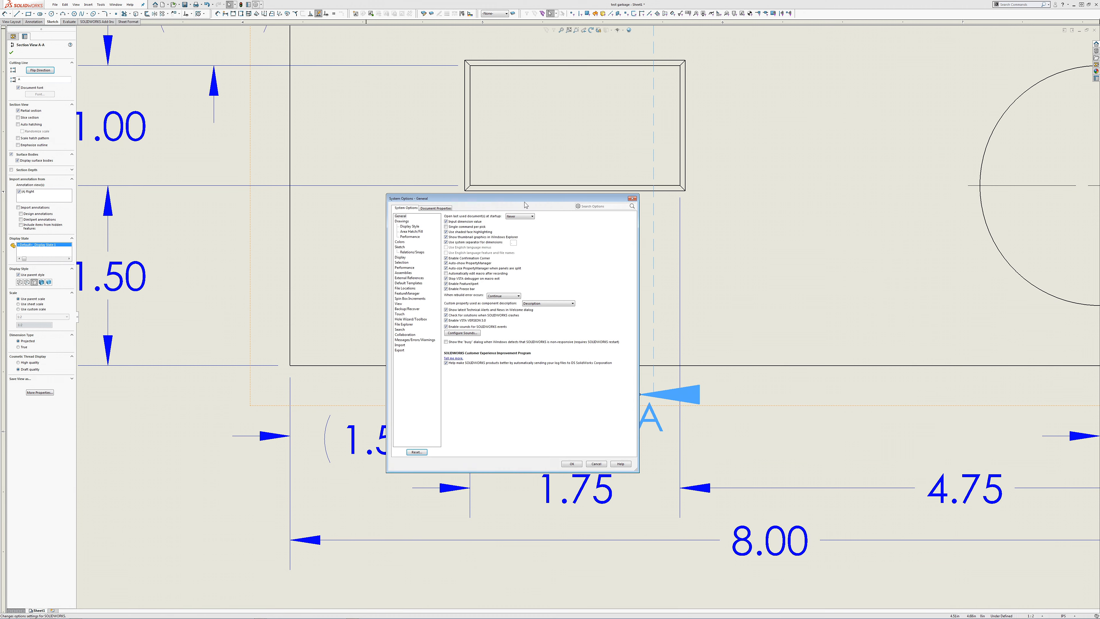
click(436, 208)
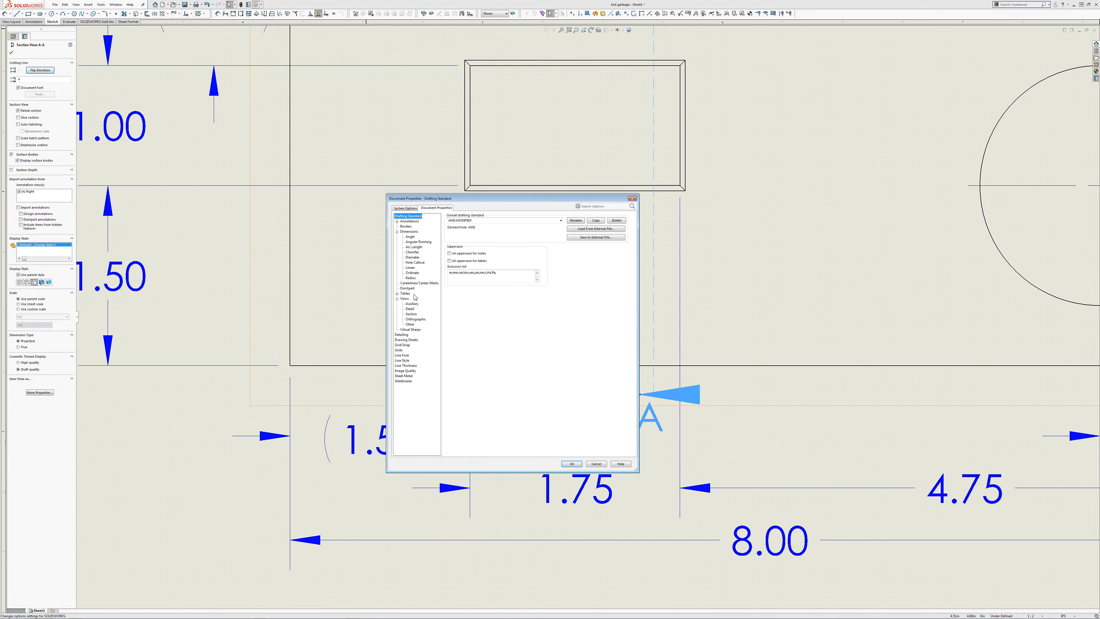
click(413, 315)
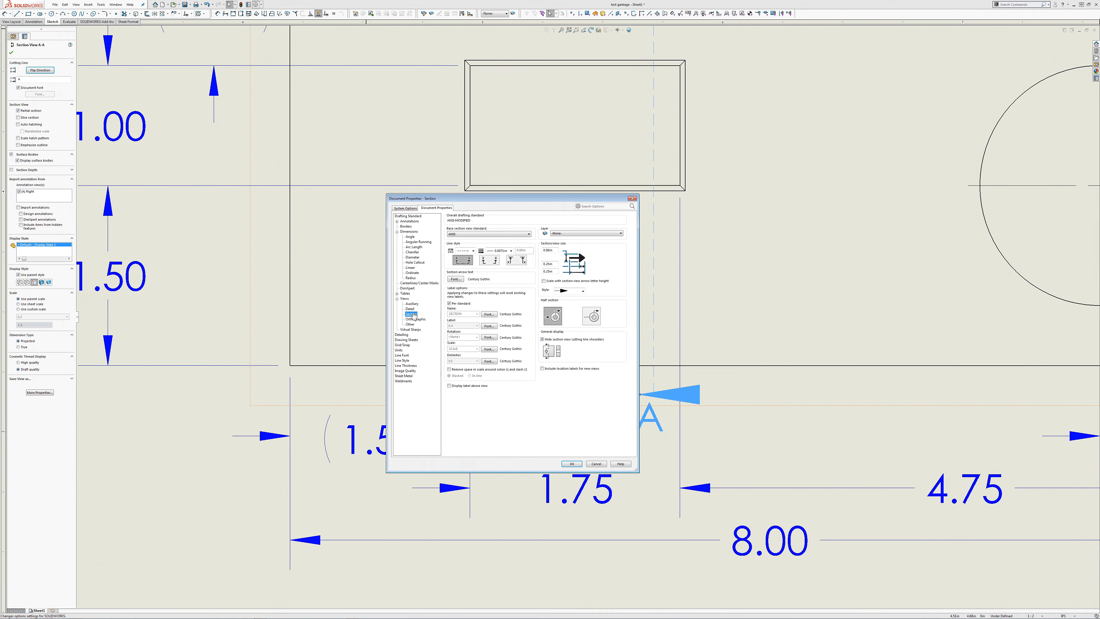
double_click(554, 265)
key(BackSpace)
key(Return)
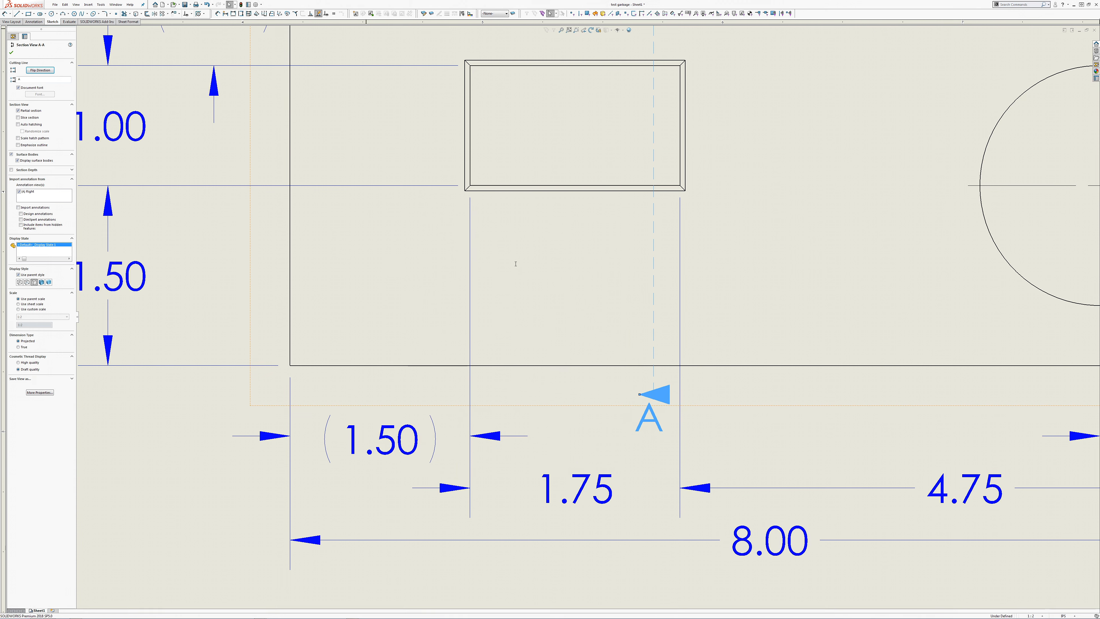
Step: Reduce the section arrowhead height in the document's section view size properties and apply it
click(256, 5)
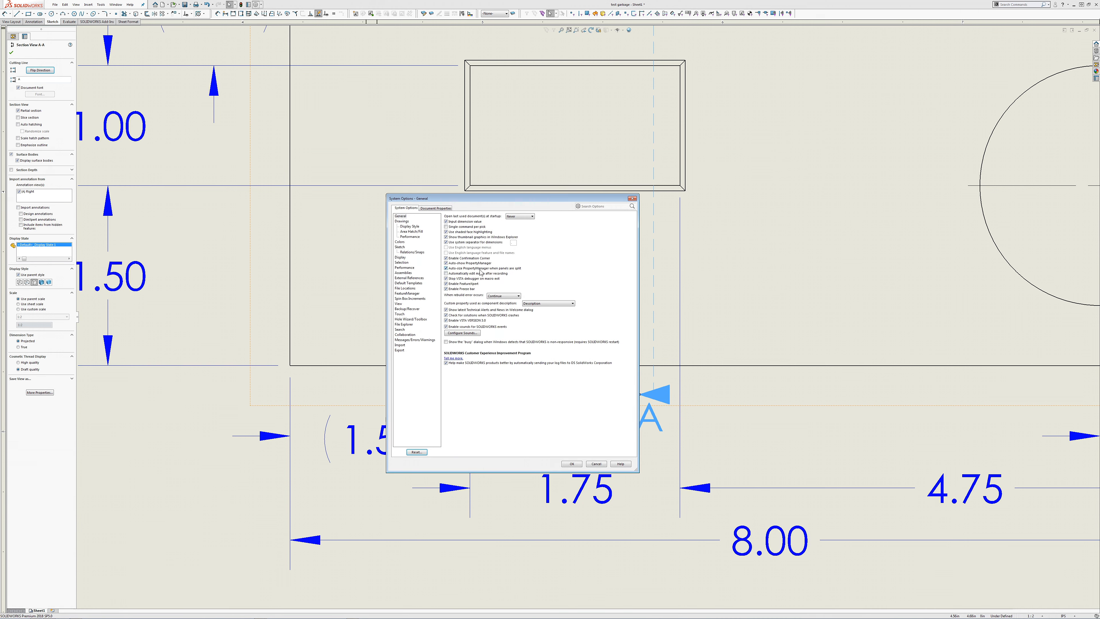
click(442, 209)
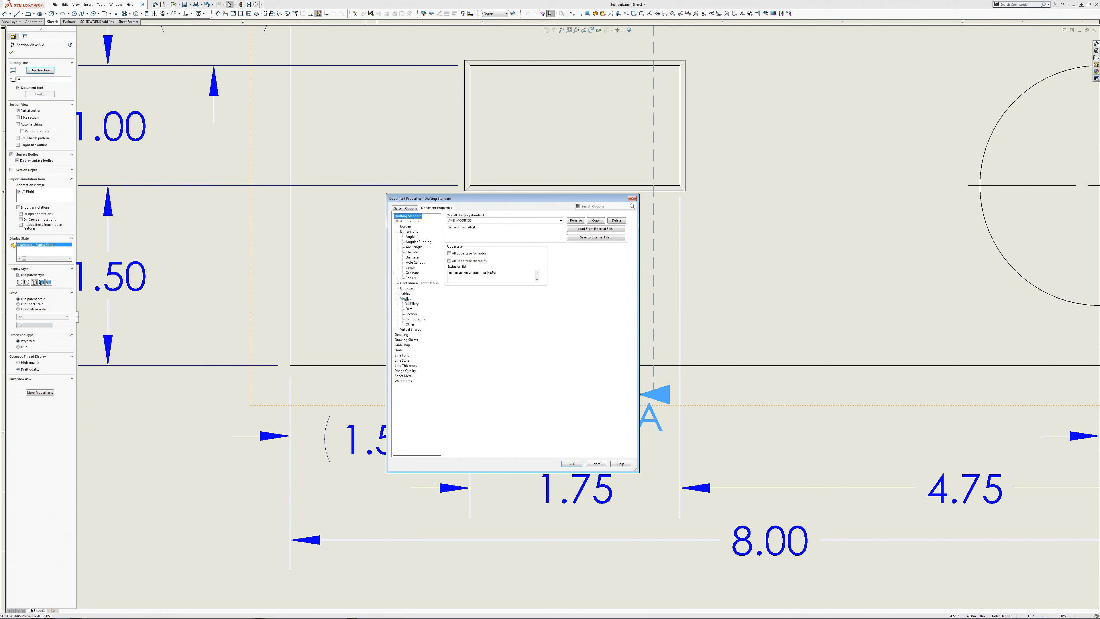
click(411, 314)
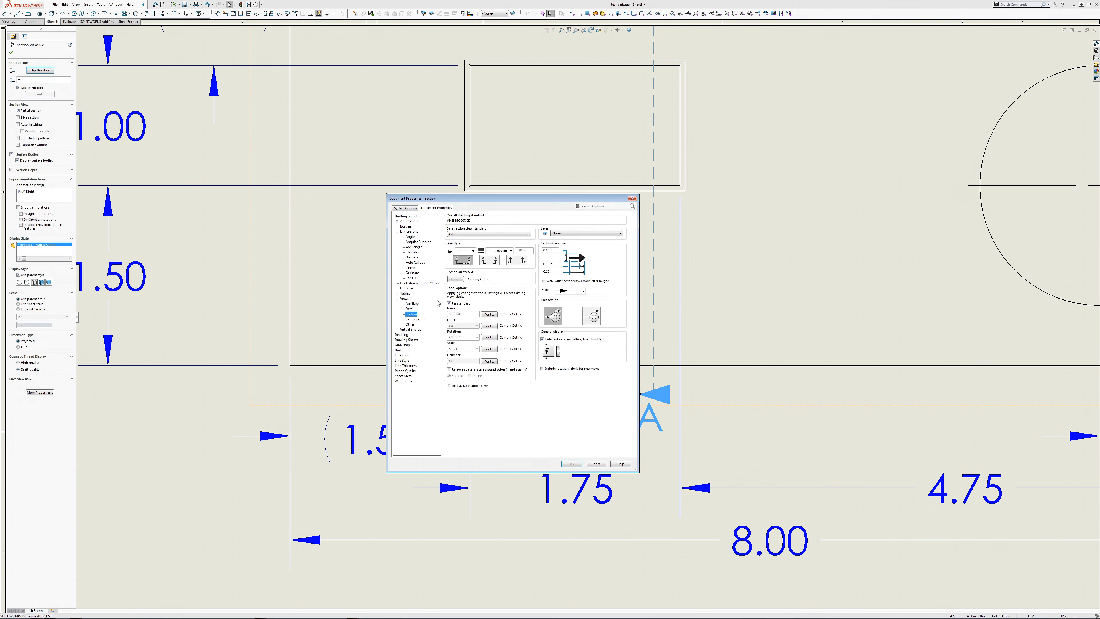
click(554, 251)
drag(554, 251, 531, 250)
text(.05)
key(Return)
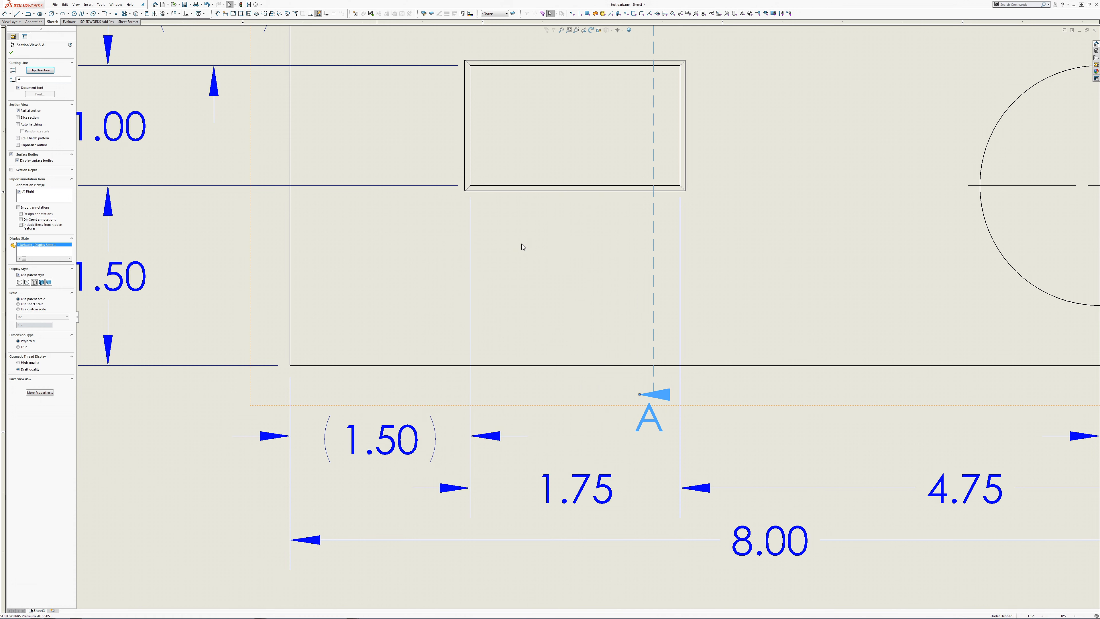
Step: Make the section arrowhead slimmer and increase the overall section arrow length in the document's section view size properties
click(255, 4)
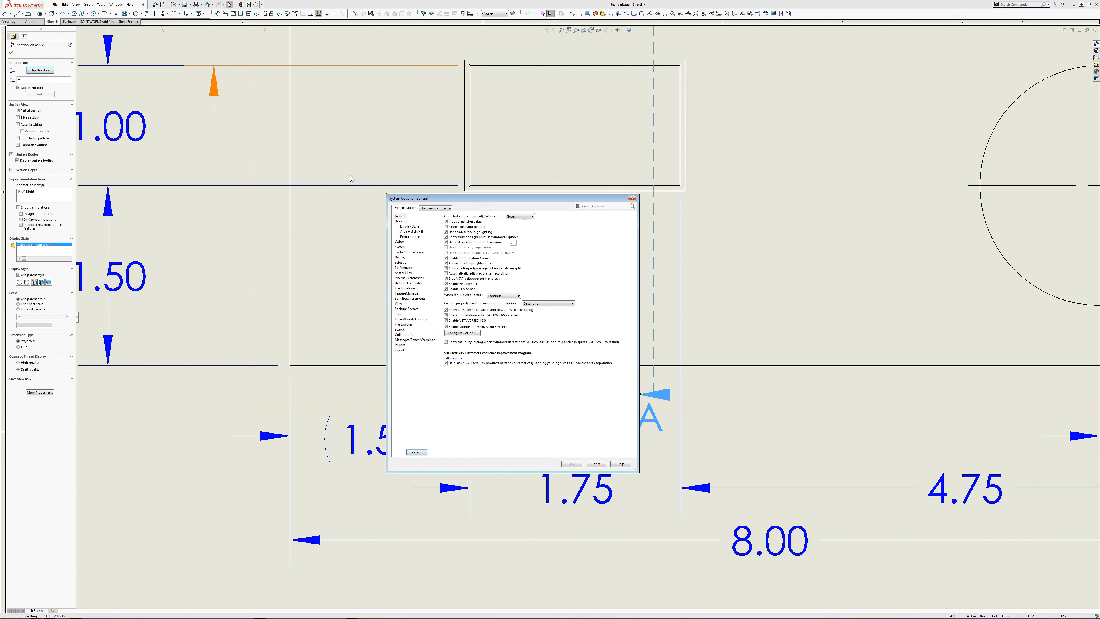
click(429, 210)
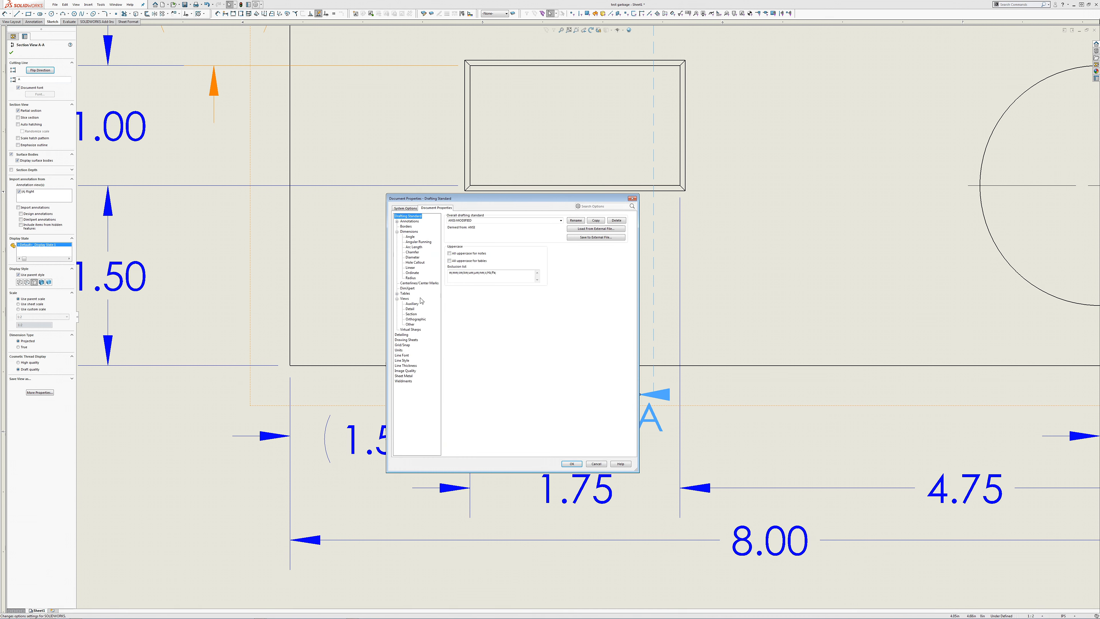
click(410, 314)
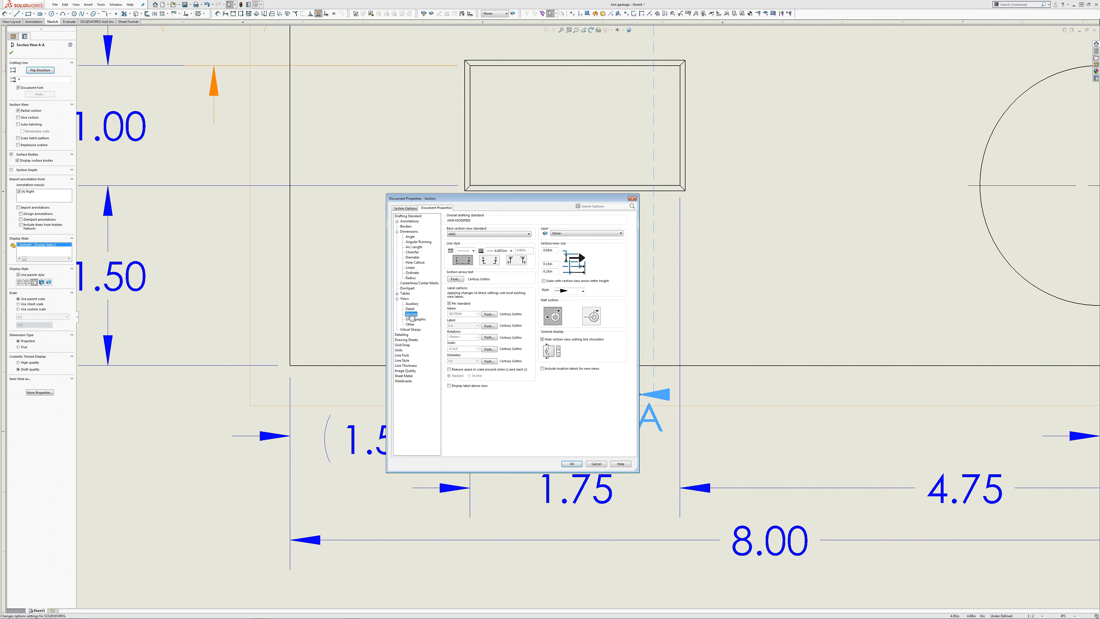
double_click(554, 250)
text(.)
double_click(557, 270)
text(.)
click(572, 463)
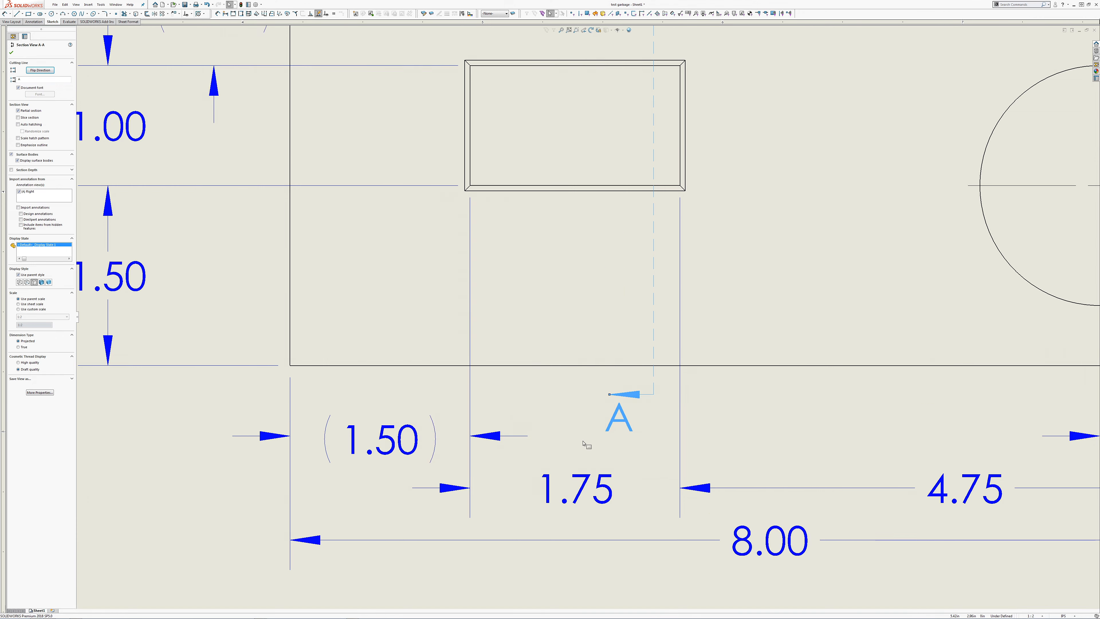
Step: Inspect the resized section A-A arrows in the front view against the surrounding dimensions
scroll(593, 429, up, 2)
click(676, 391)
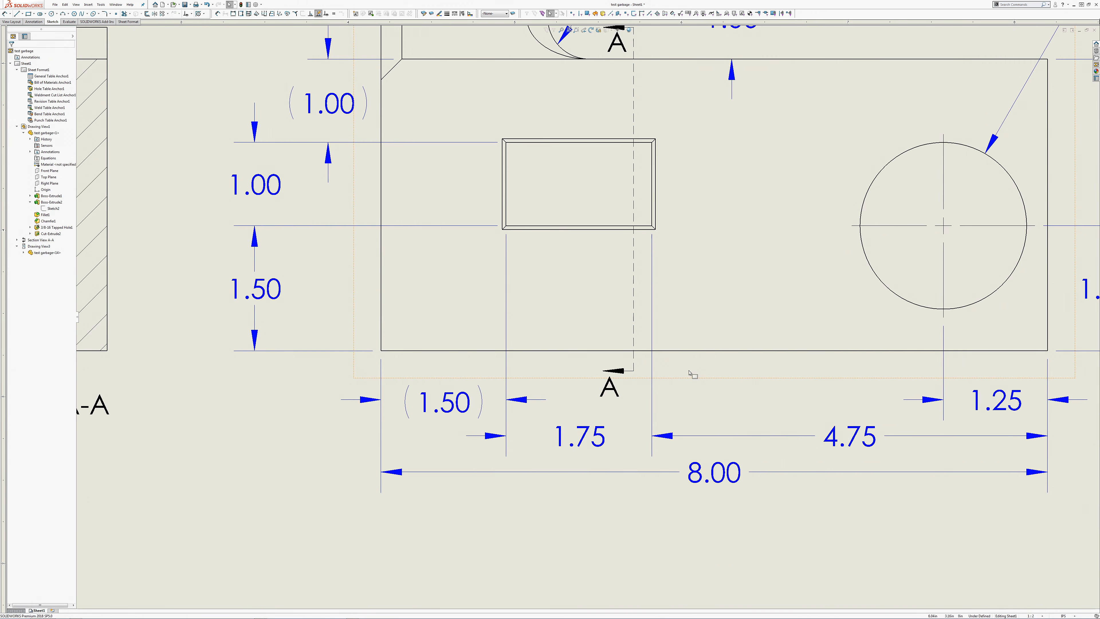
middle_drag(689, 370, 684, 454)
scroll(702, 394, down, 3)
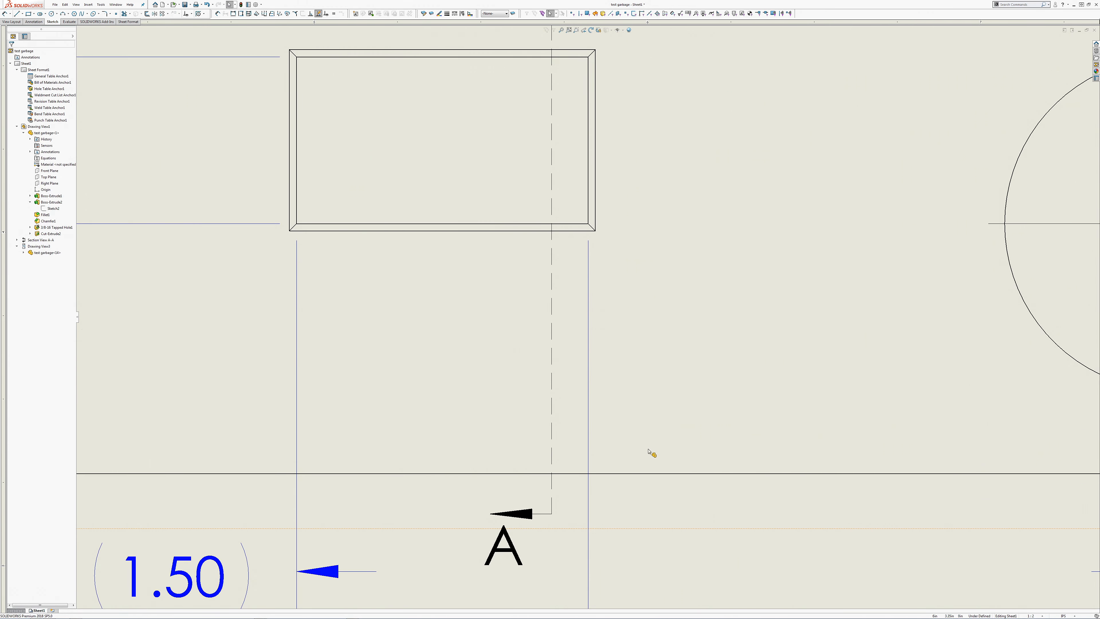
scroll(652, 453, up, 2)
scroll(661, 390, up, 1)
middle_drag(655, 350, 665, 474)
scroll(660, 424, up, 1)
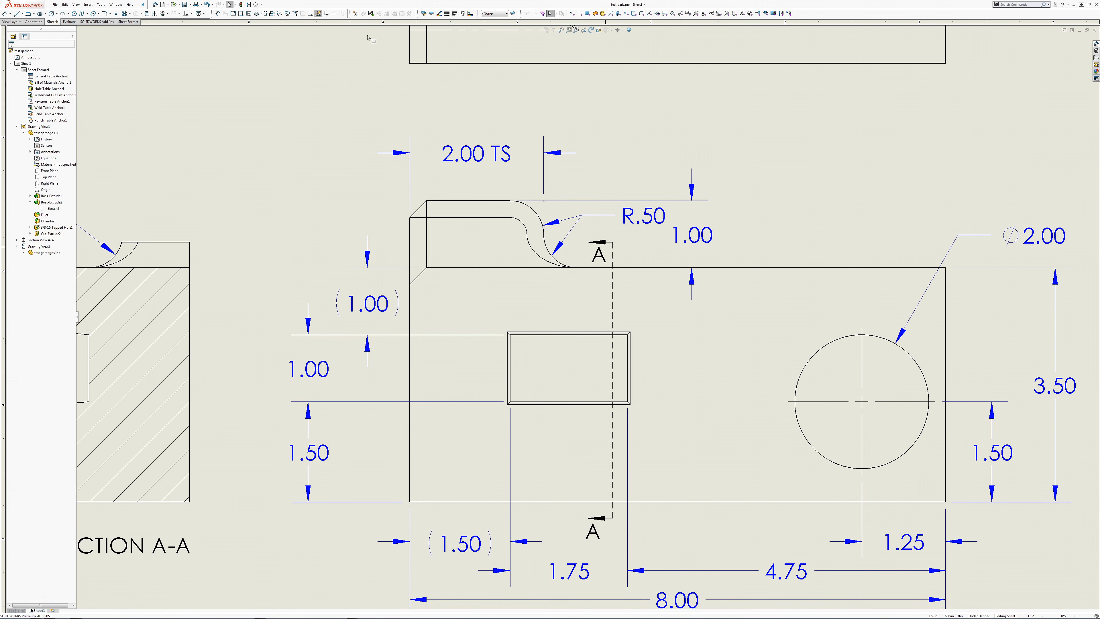
Step: Open the document's section view properties
click(256, 5)
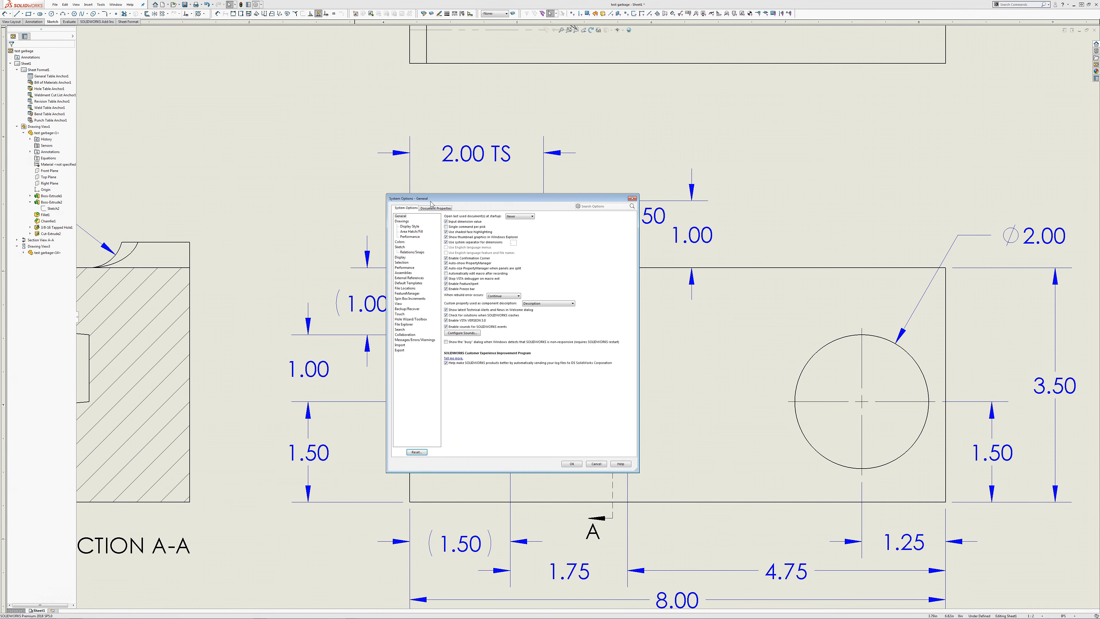
click(434, 208)
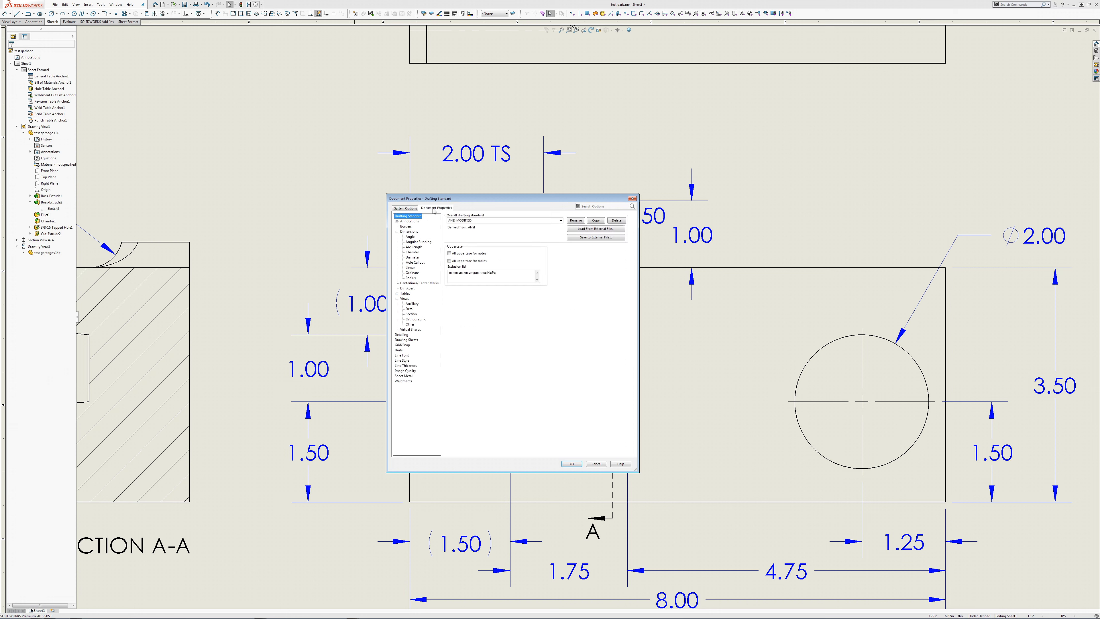
click(410, 314)
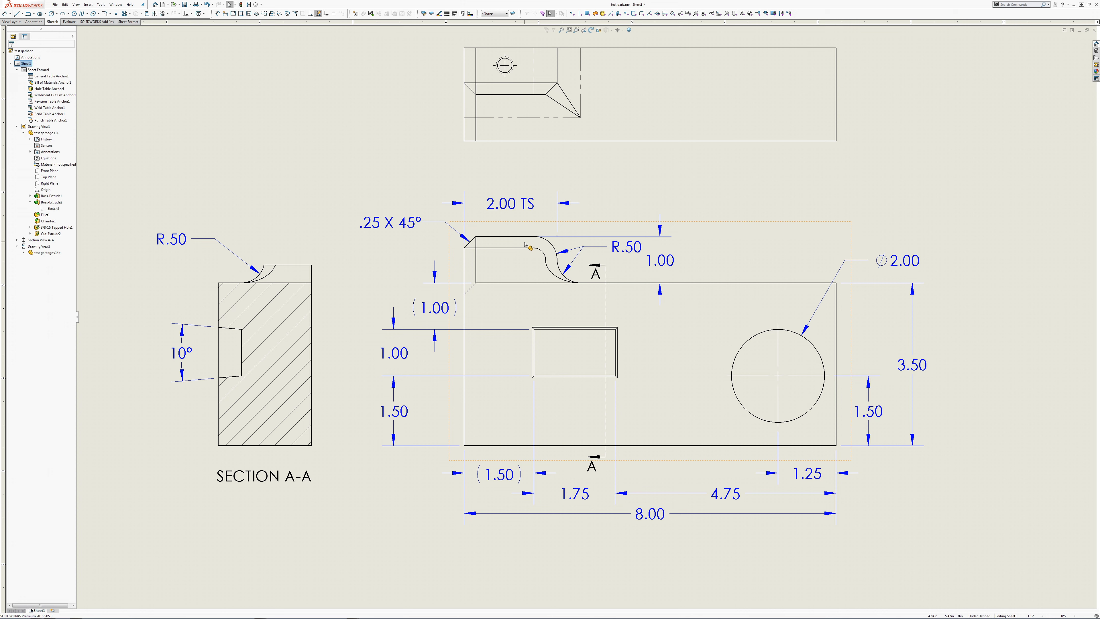
Step: Turn off the partial section option for section view A-A
click(314, 311)
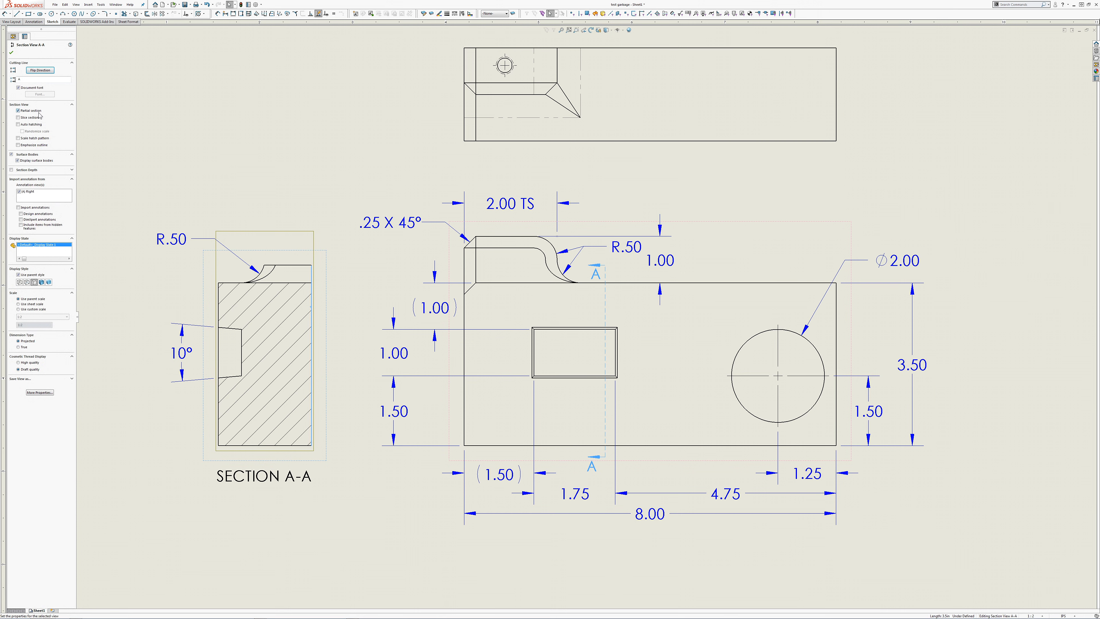
click(31, 111)
click(240, 86)
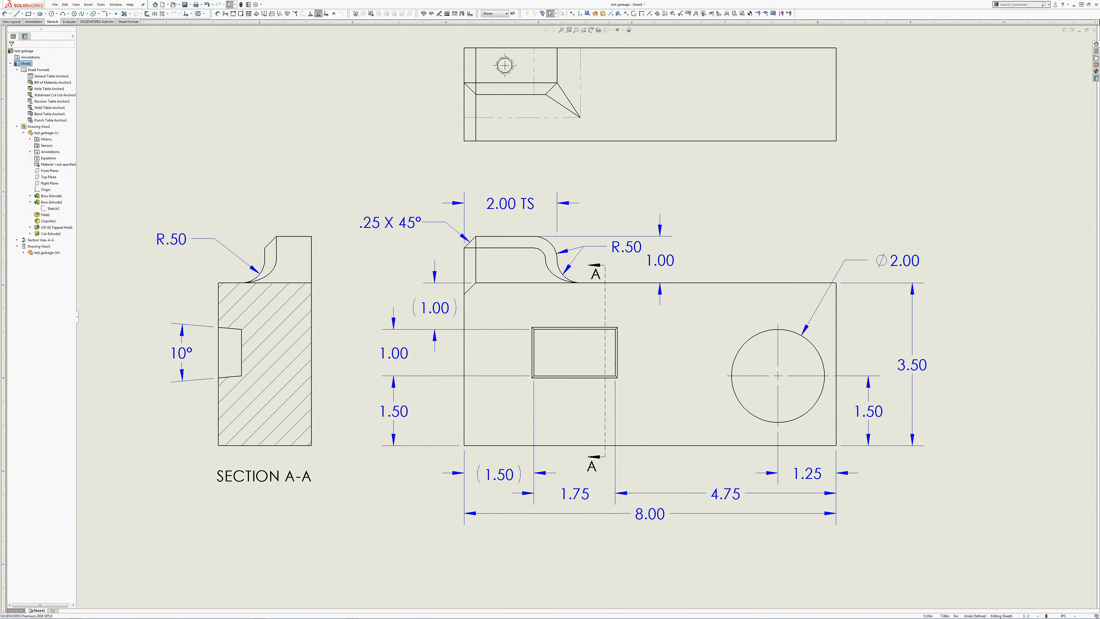
Step: Add a chamfer dimension to the tab's chamfered corner in section view A-A, placing it above the R.50 dimension
click(4, 14)
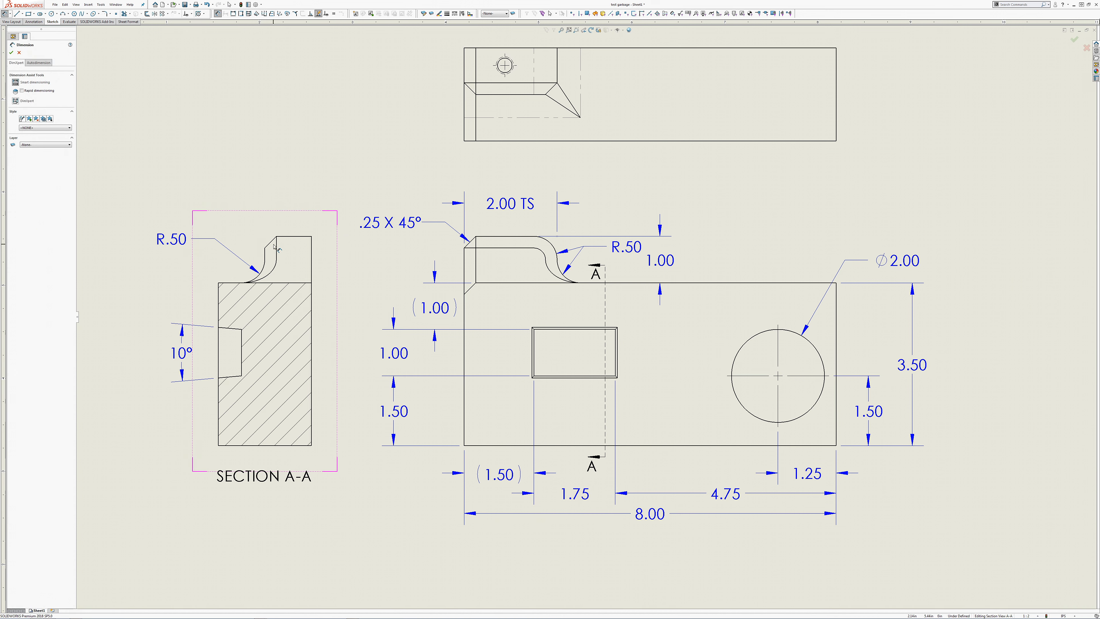
key(Escape)
click(322, 267)
click(337, 256)
click(353, 330)
click(269, 244)
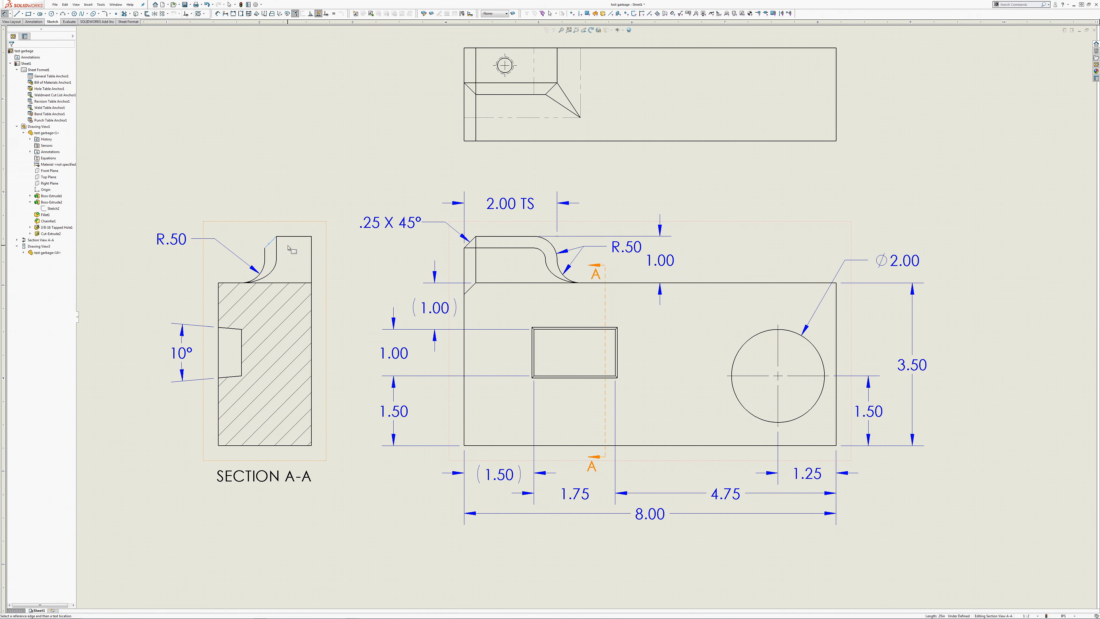
click(289, 237)
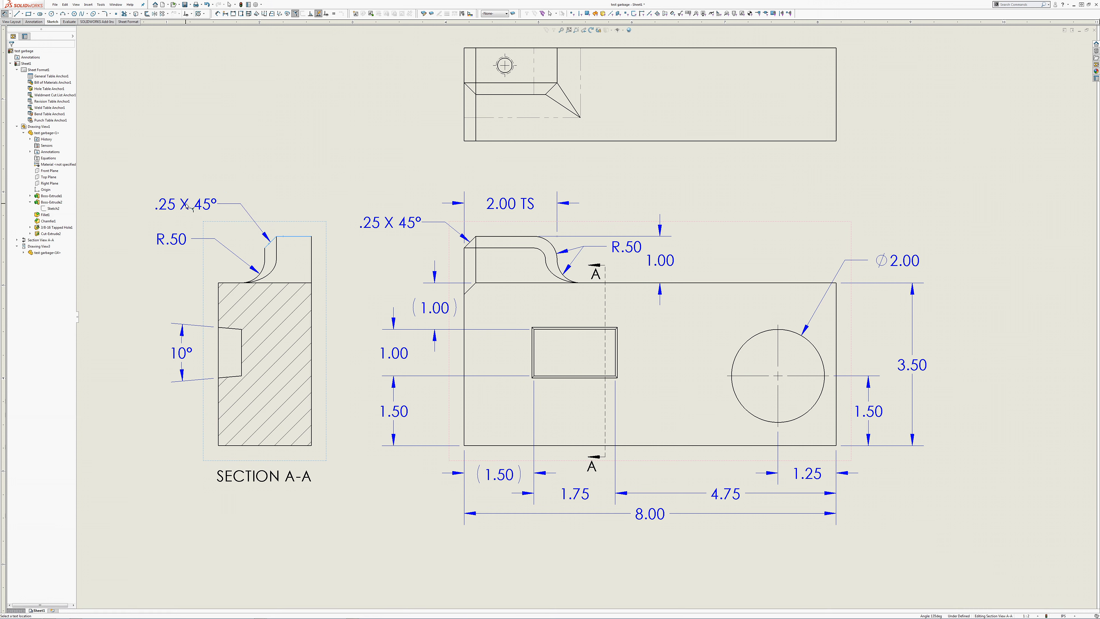
click(189, 207)
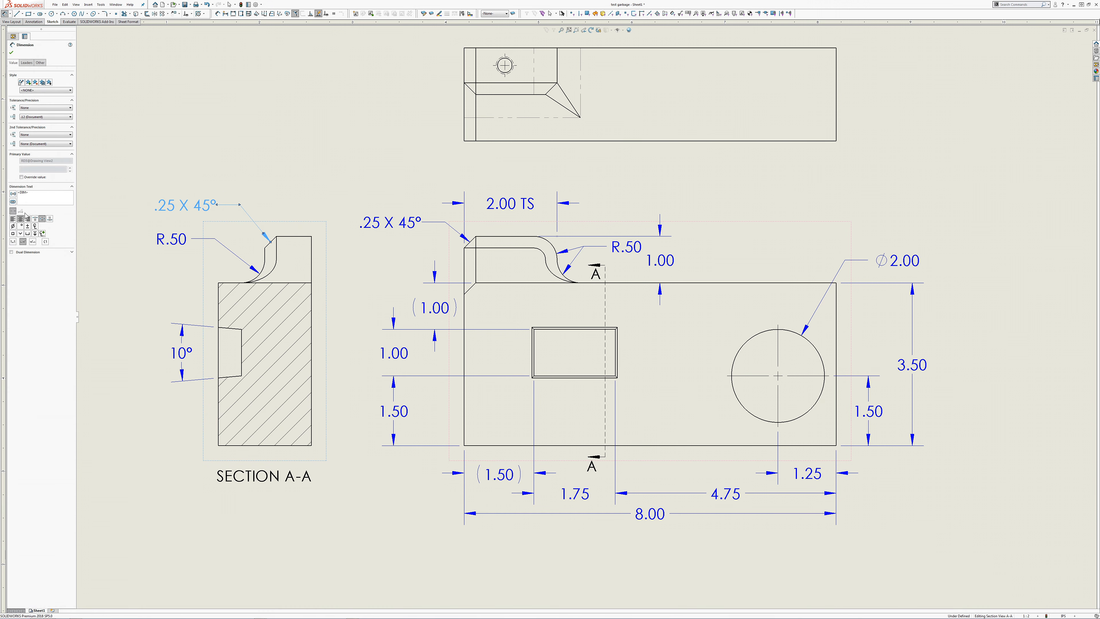
Step: Append "ALL AROUND THIS EDGE" to the section view's chamfer dimension, broken over three lines and spelled correctly
text(ALL)
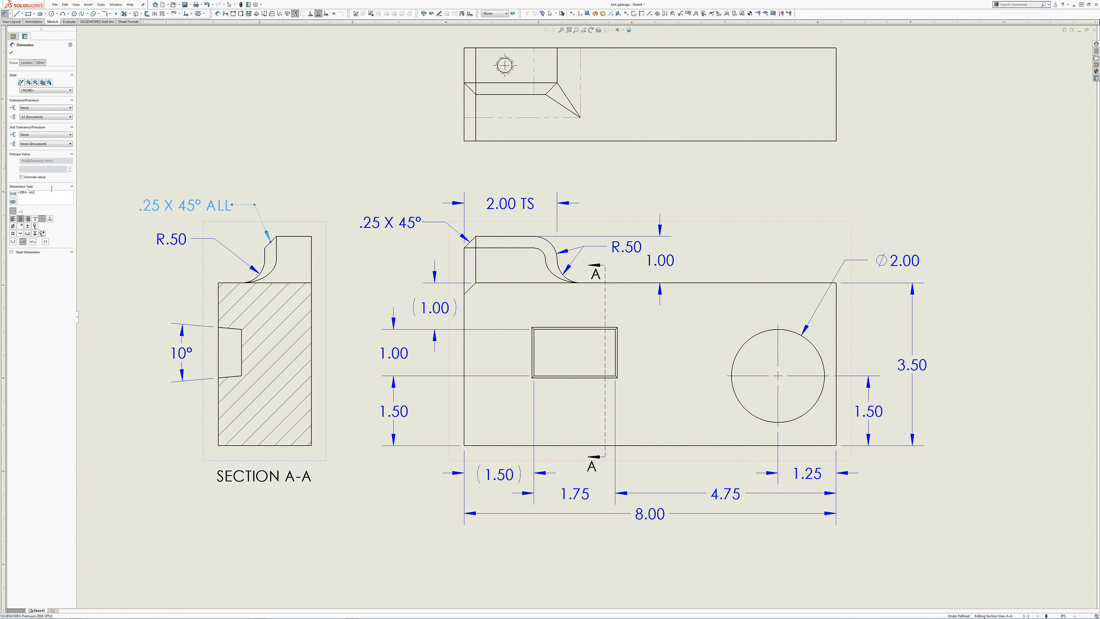
key(Return)
text(AROUND)
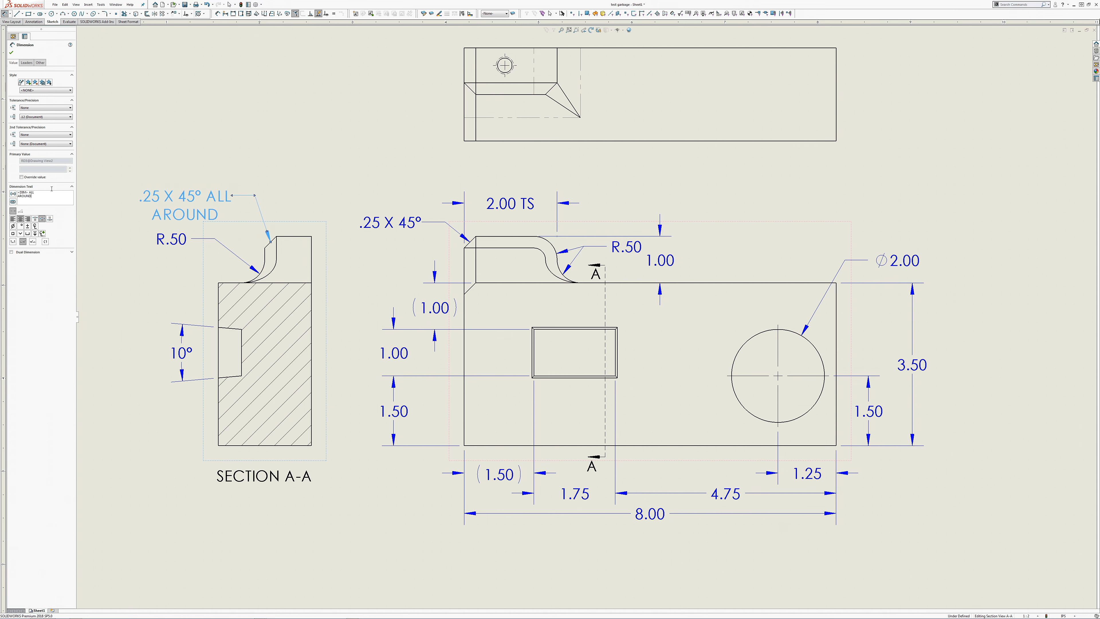
text( THIS)
key(Return)
text(EDIGE)
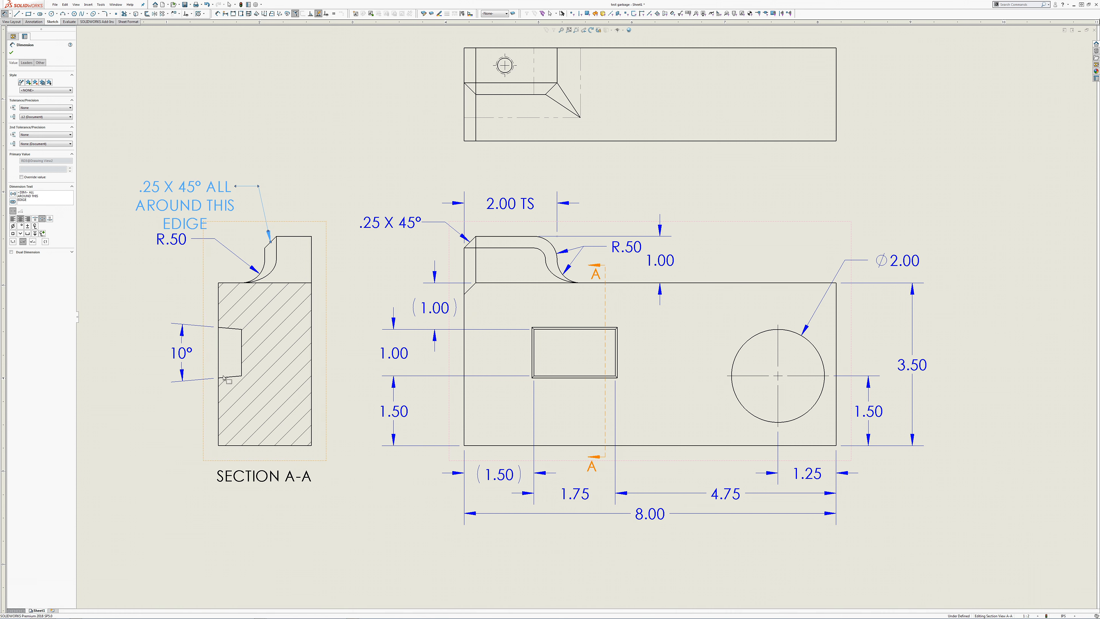
click(167, 297)
click(166, 247)
mouse_move(166, 247)
mouse_down()
mouse_move(168, 260)
mouse_move(187, 219)
mouse_move(160, 229)
mouse_up()
middle_drag(159, 228, 285, 216)
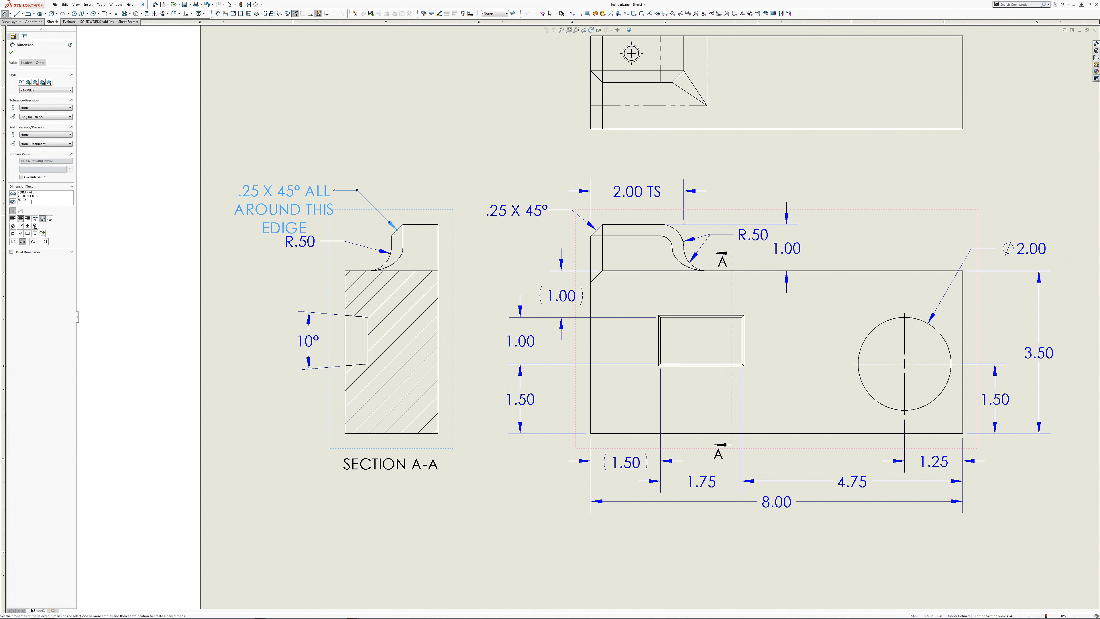
key(BackSpace)
key(BackSpace)
key(BackSpace)
text(GE)
Step: Move section A-A's R.50 dimension to the right of the block and place the chamfer note just left of the tab
drag(285, 227, 470, 281)
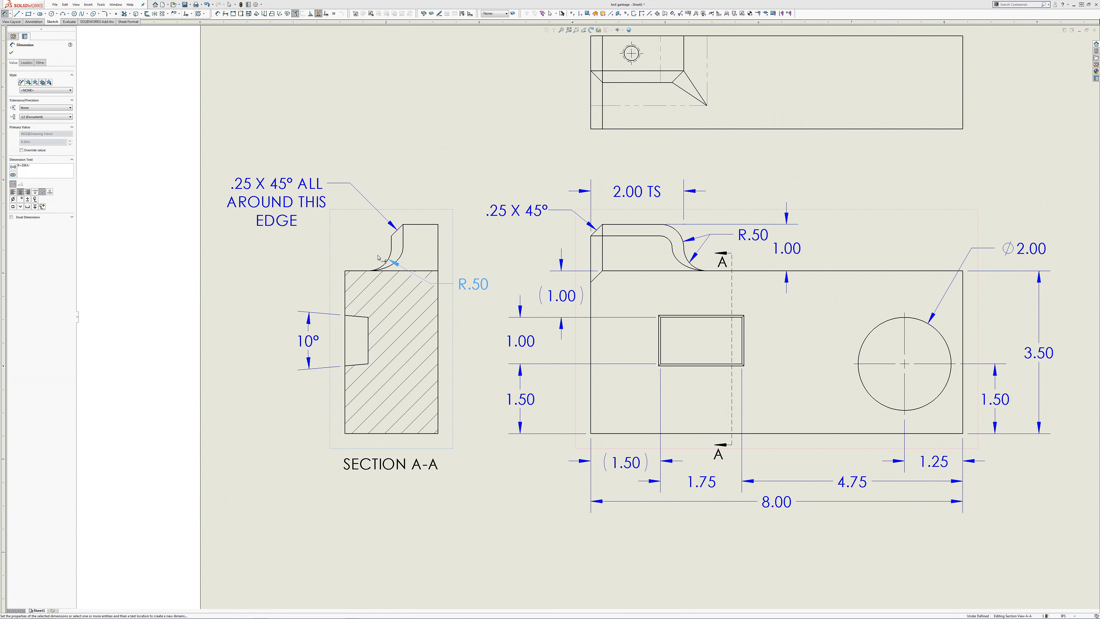
drag(275, 220, 302, 220)
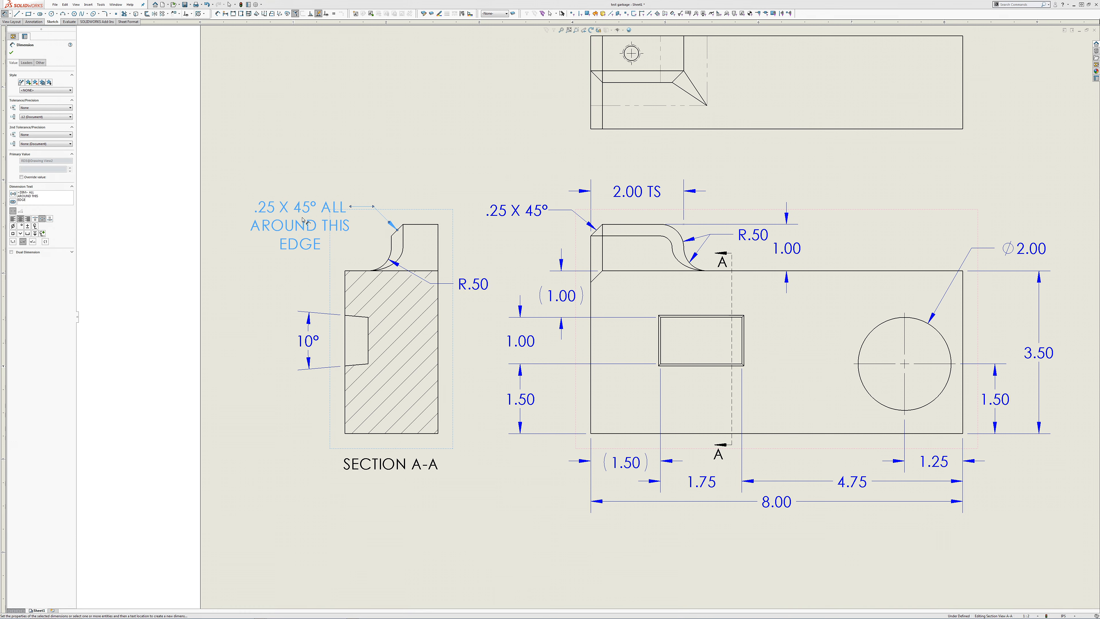
click(321, 149)
mouse_move(311, 211)
mouse_down()
mouse_move(312, 223)
mouse_move(326, 205)
mouse_move(312, 216)
mouse_up()
drag(322, 204, 317, 212)
click(321, 127)
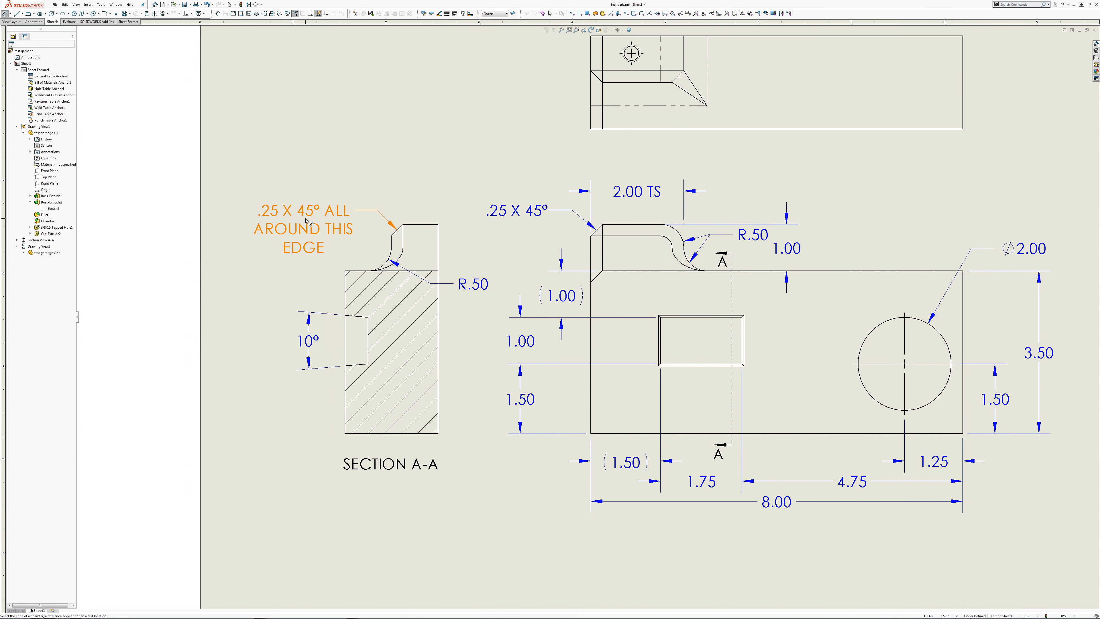
click(287, 220)
mouse_move(306, 224)
mouse_down()
mouse_move(308, 172)
mouse_move(307, 224)
mouse_move(322, 222)
mouse_move(308, 225)
mouse_move(319, 214)
mouse_move(301, 232)
mouse_move(322, 221)
mouse_move(307, 226)
mouse_up()
click(331, 115)
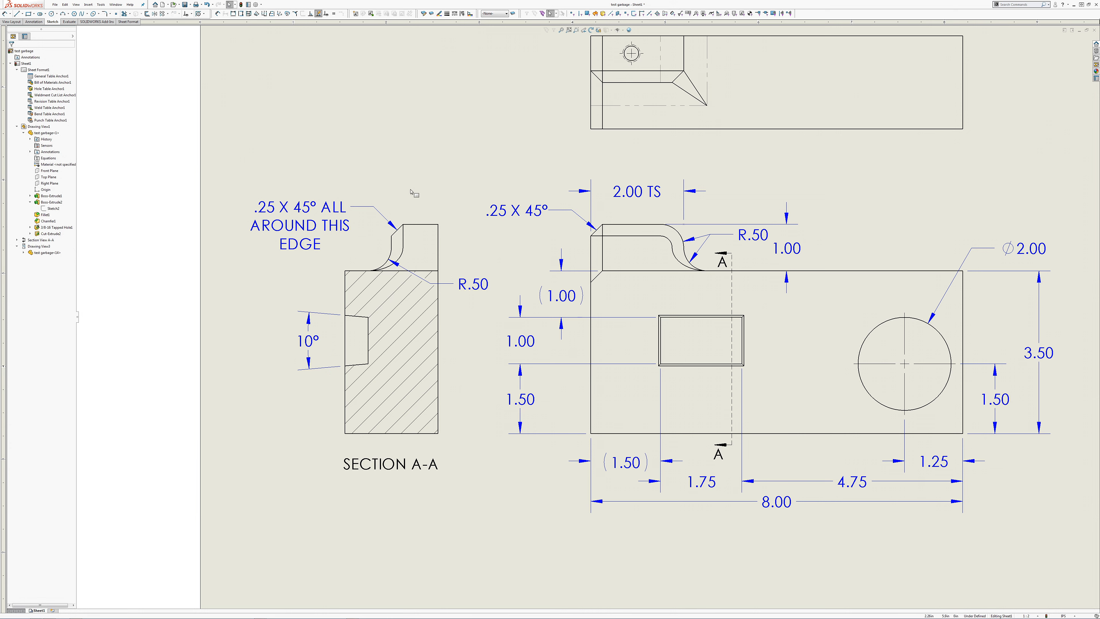
scroll(654, 354, up, 2)
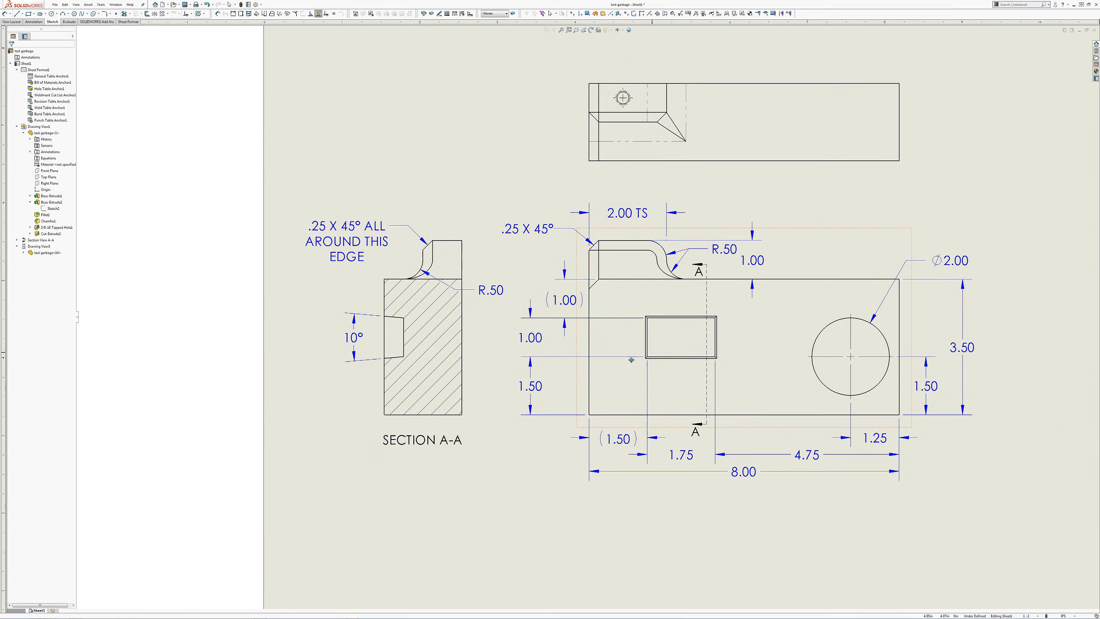
middle_drag(557, 374, 577, 376)
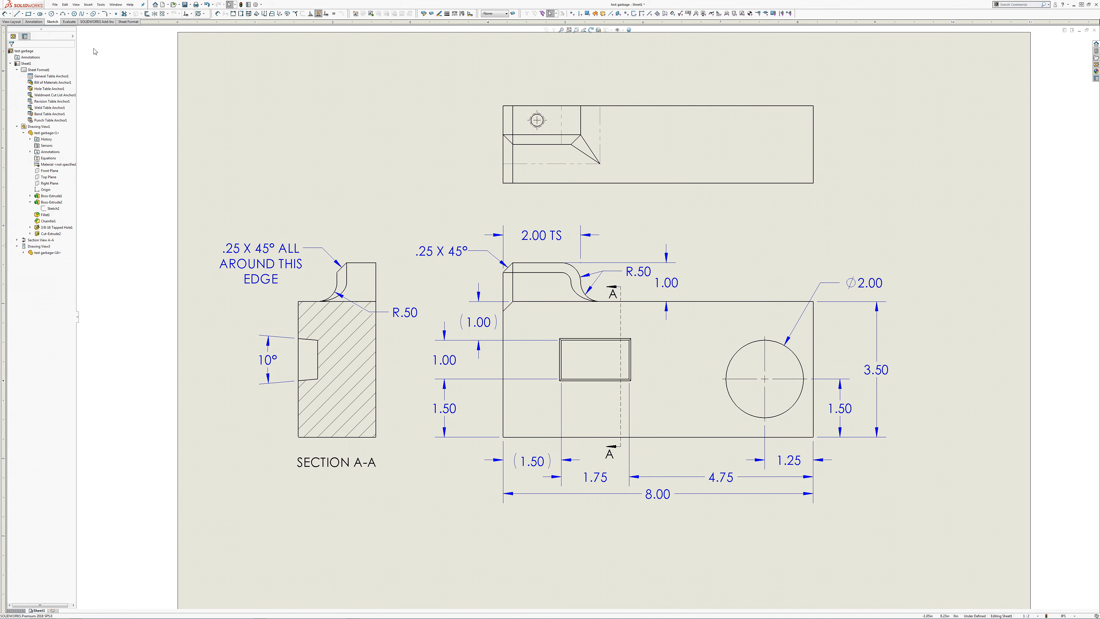
Step: Add a hole callout to the tapped hole in the top view and place it above the view
click(37, 22)
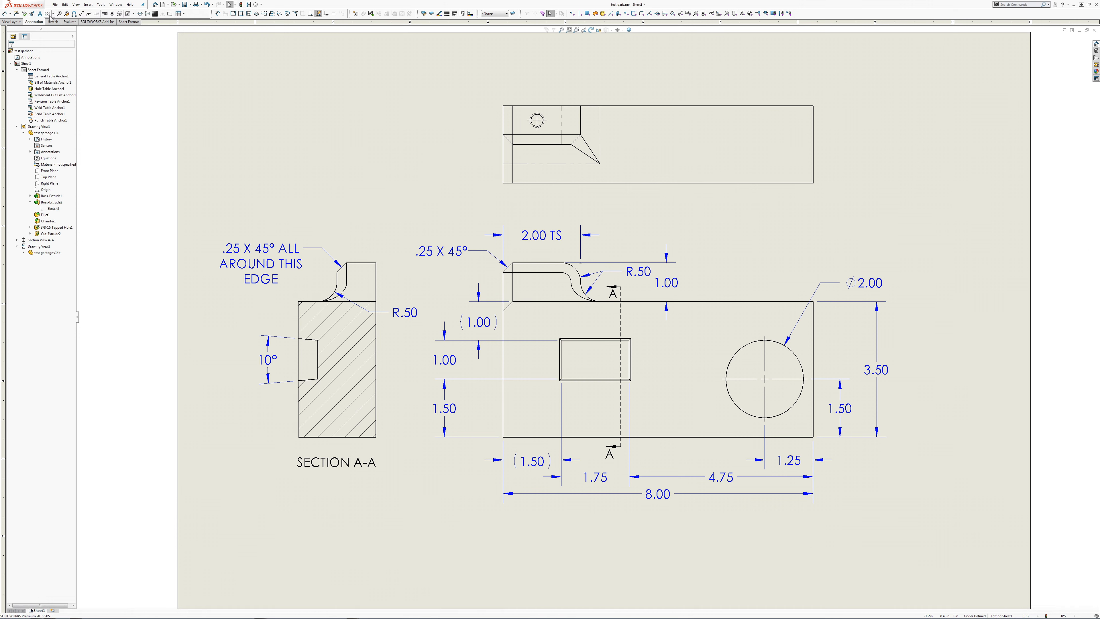
click(97, 13)
scroll(558, 134, down, 5)
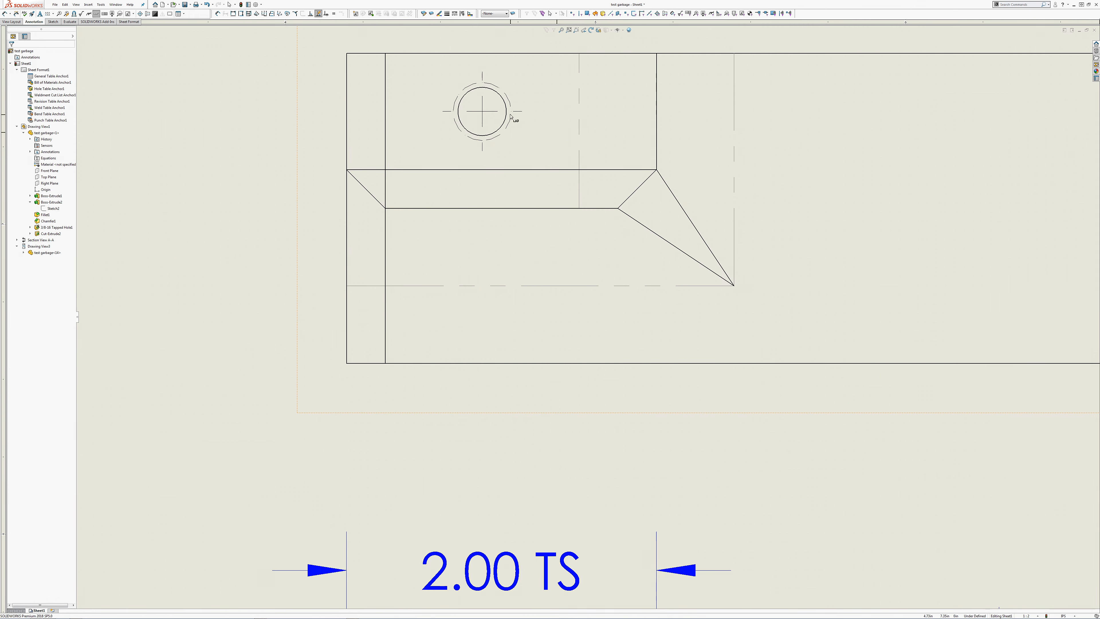
click(502, 98)
scroll(505, 100, up, 4)
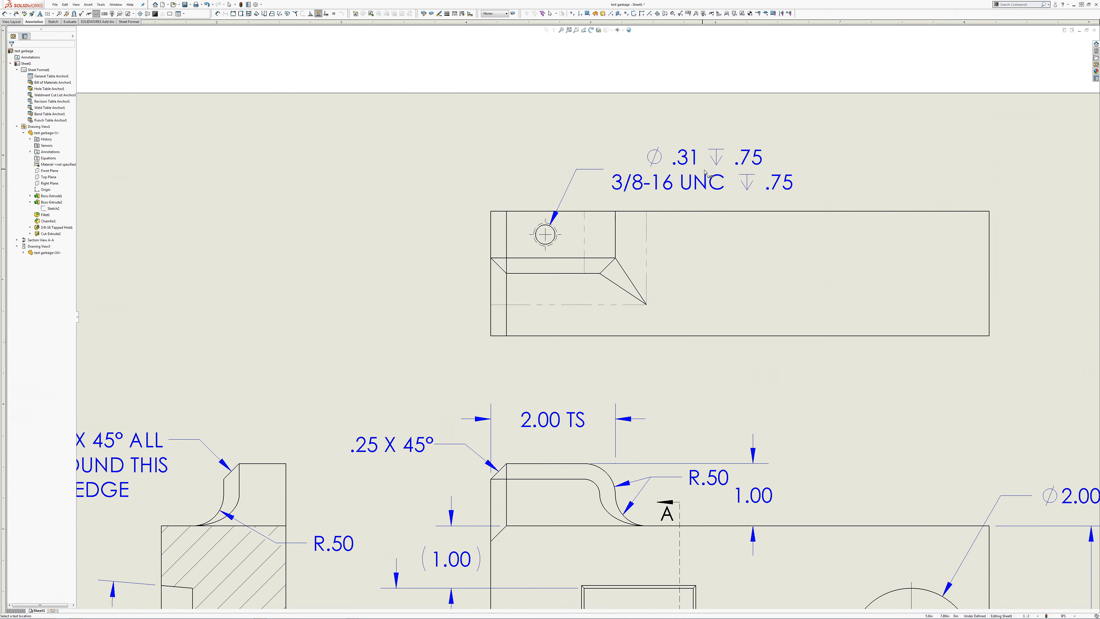
click(708, 176)
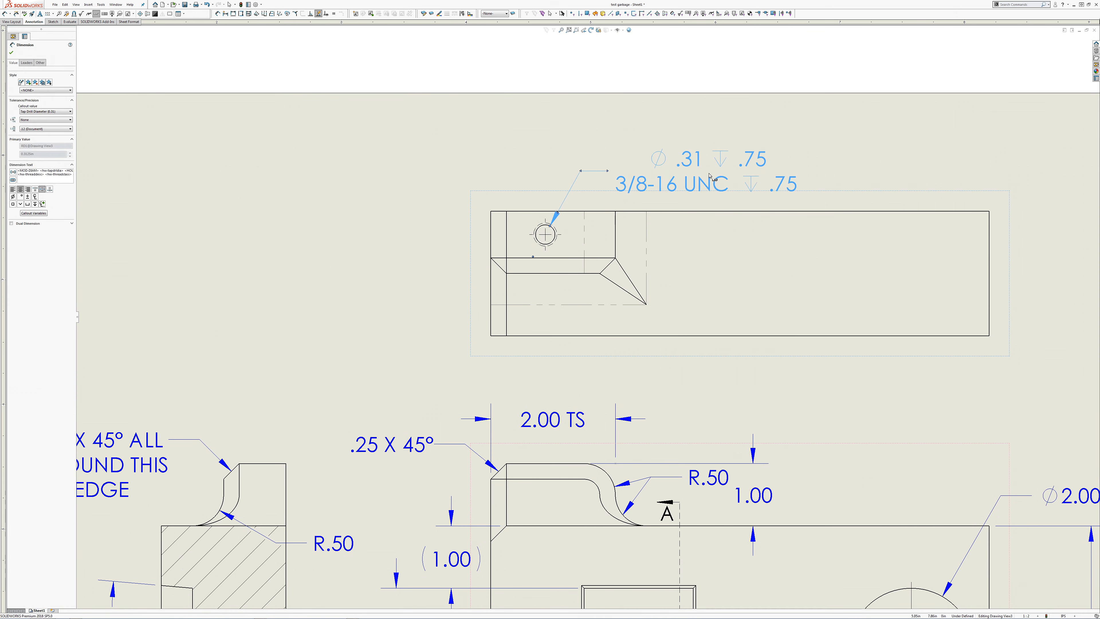
key(Escape)
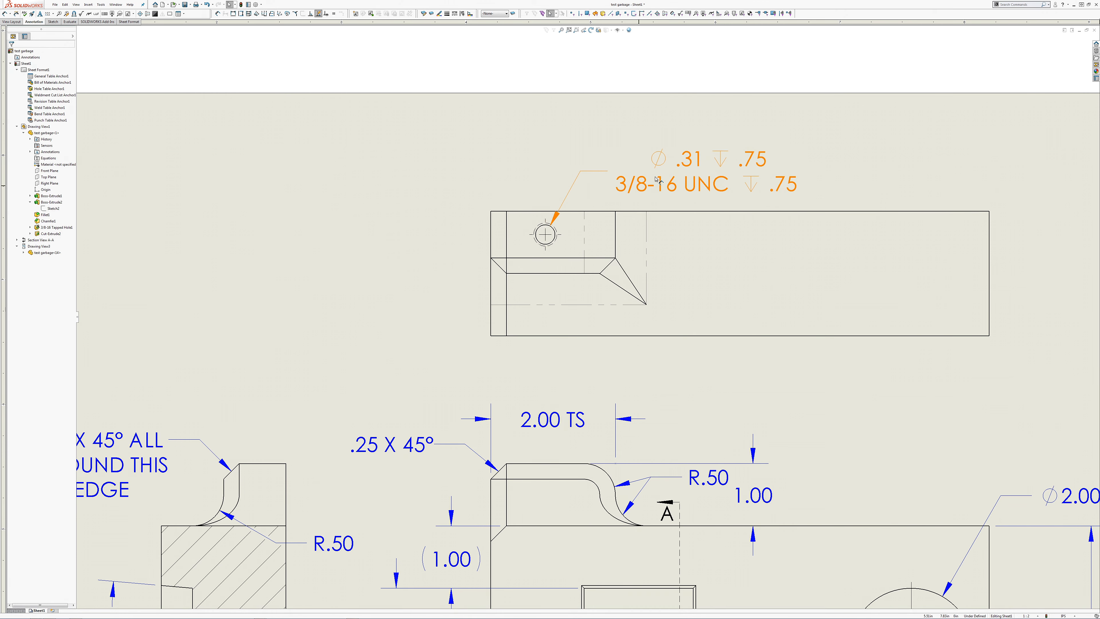
Step: Remove the tap drill diameter and depth line from the hole callout, and move the thread note closer to the top view
click(446, 228)
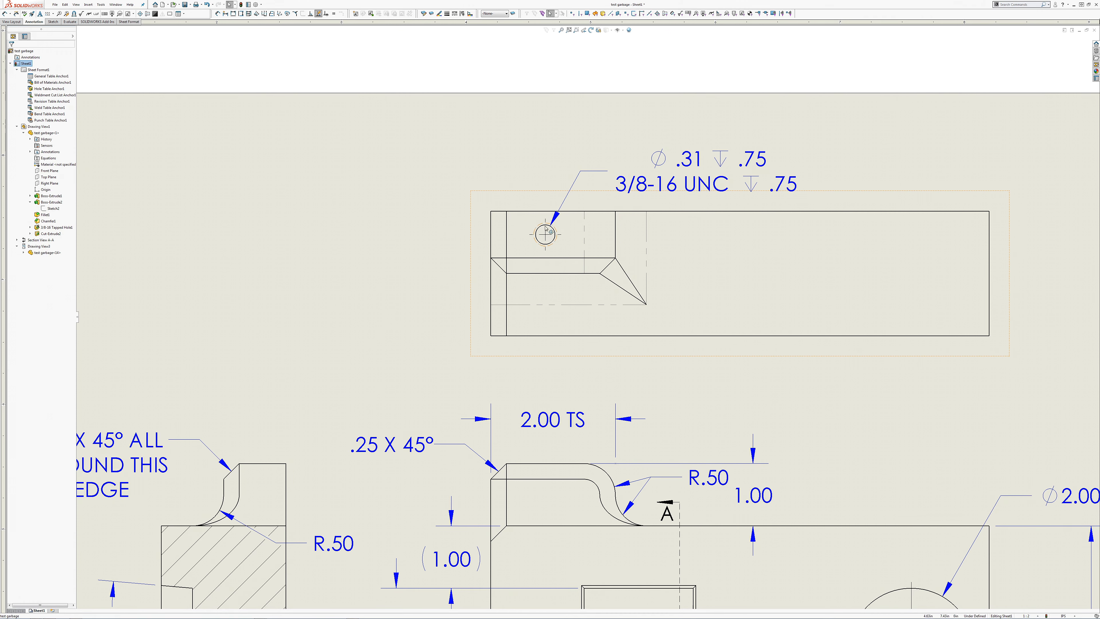
click(744, 177)
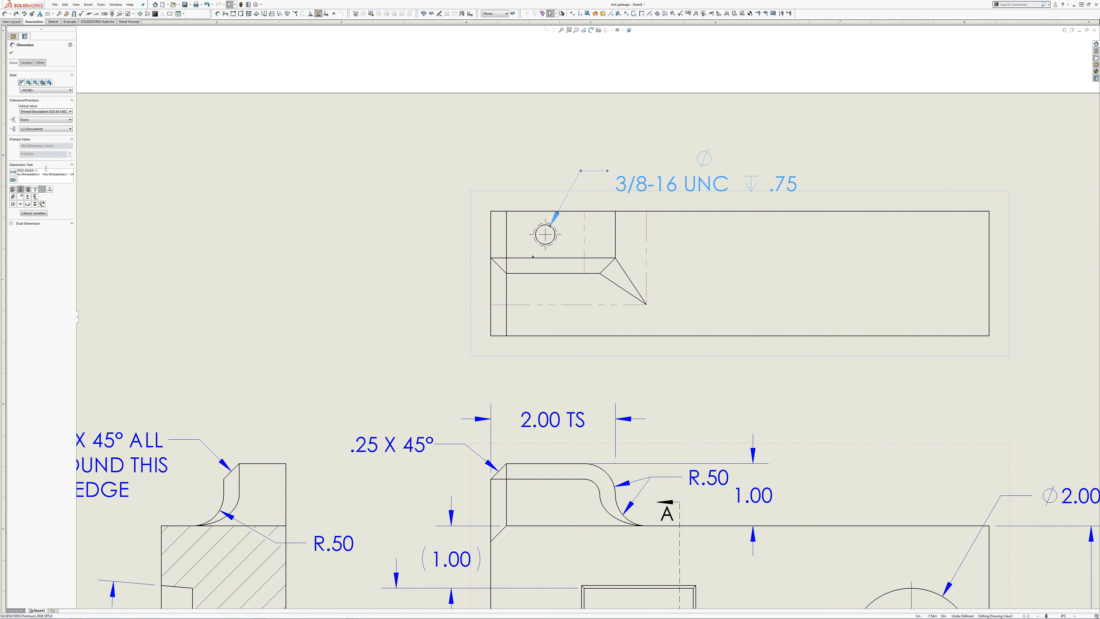
key(BackSpace)
key(BackSpace)
key(BackSpace)
key(BackSpace)
key(BackSpace)
key(BackSpace)
key(BackSpace)
key(BackSpace)
key(BackSpace)
key(BackSpace)
key(BackSpace)
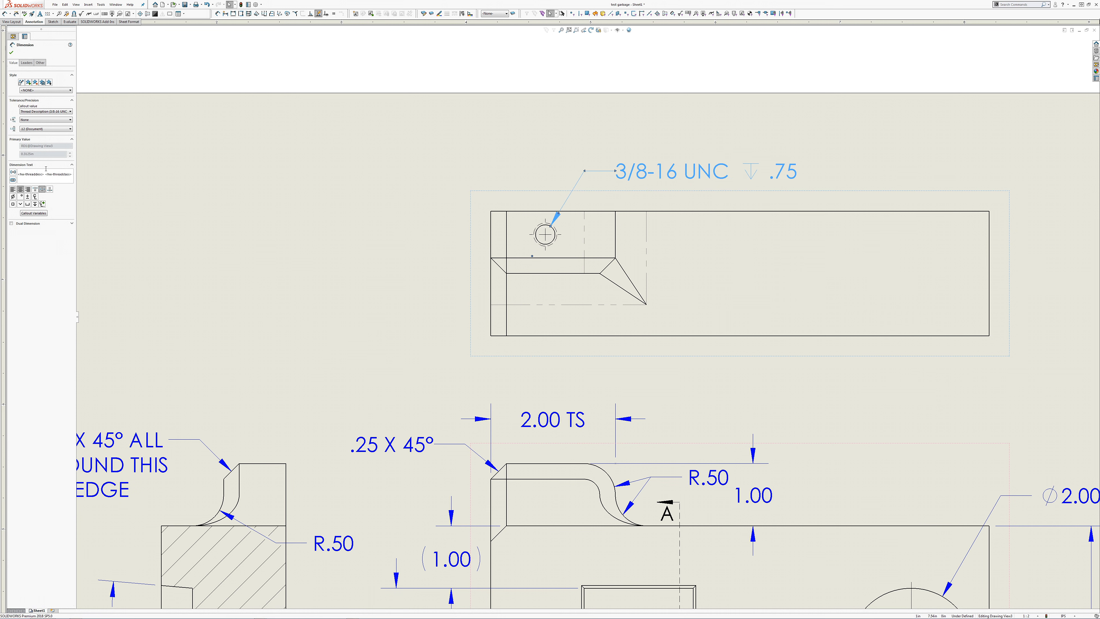
key(BackSpace)
click(320, 247)
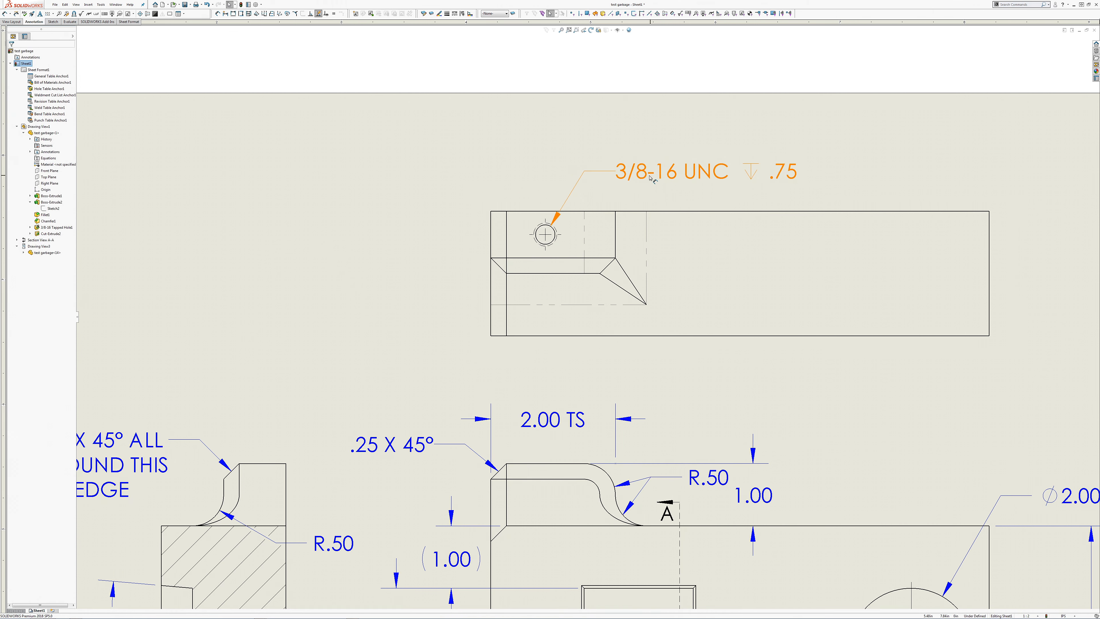
drag(650, 178, 637, 196)
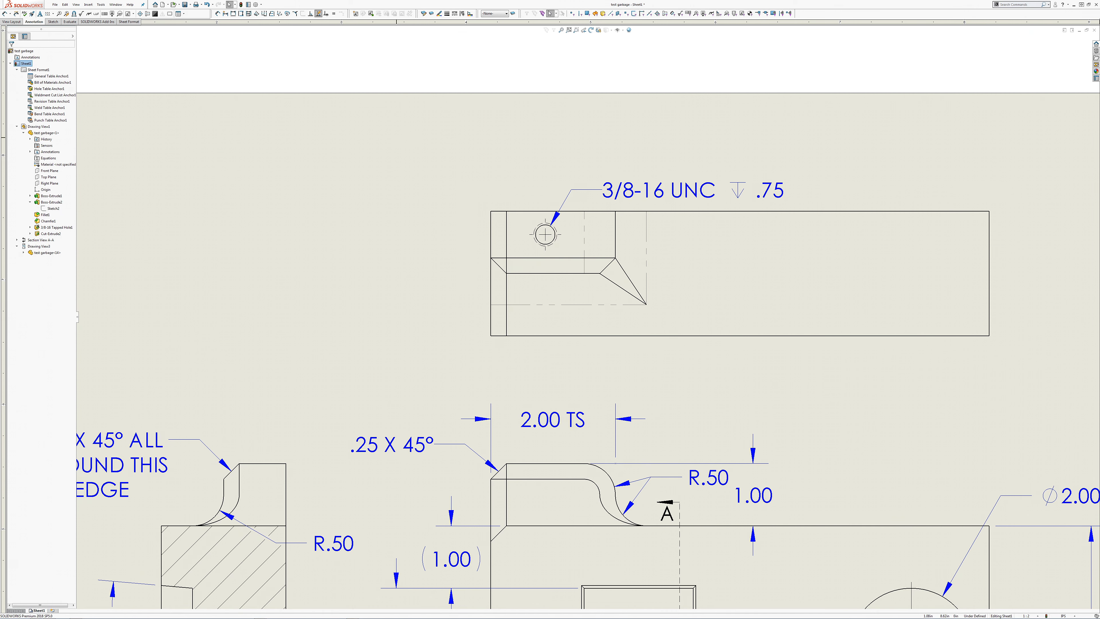
Step: Dimension the tapped hole's horizontal distance from the block's left edge, placing it above the top view
click(5, 15)
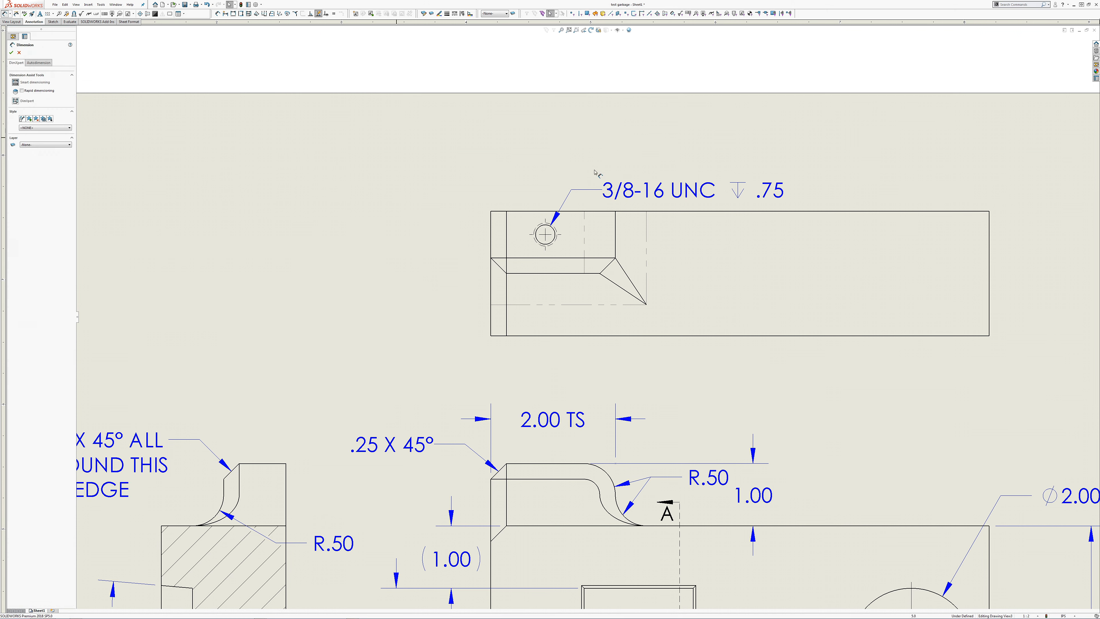
click(492, 228)
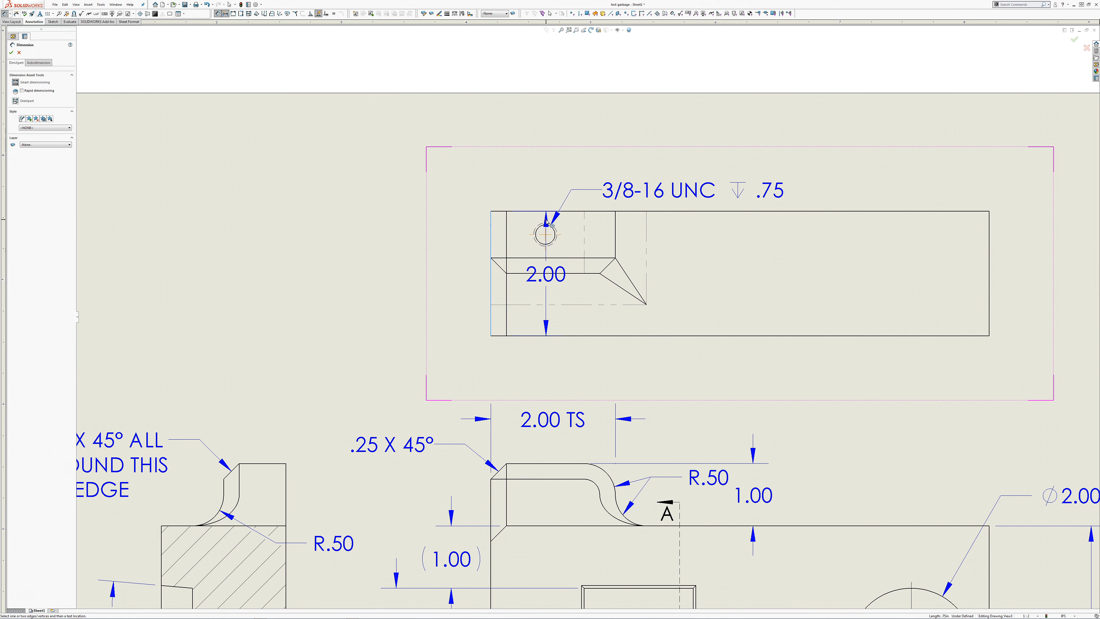
click(547, 224)
click(517, 190)
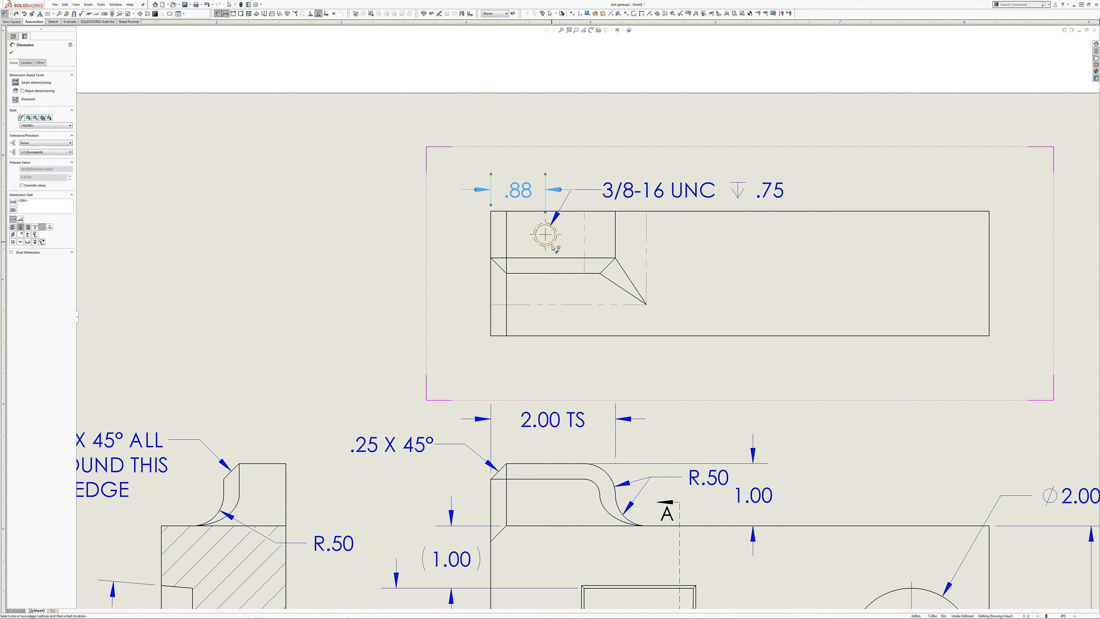
key(Escape)
Step: Try deleting the tapped hole's center mark and reattaching its horizontal dimension to the circle's edge
click(545, 236)
key(Delete)
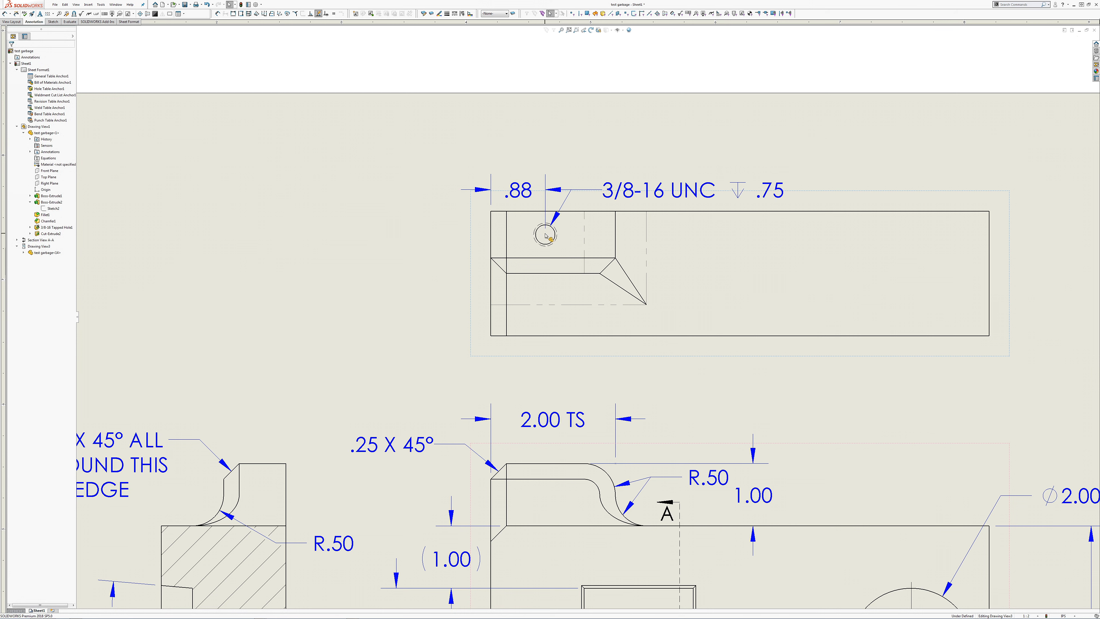
click(547, 224)
drag(547, 224, 546, 236)
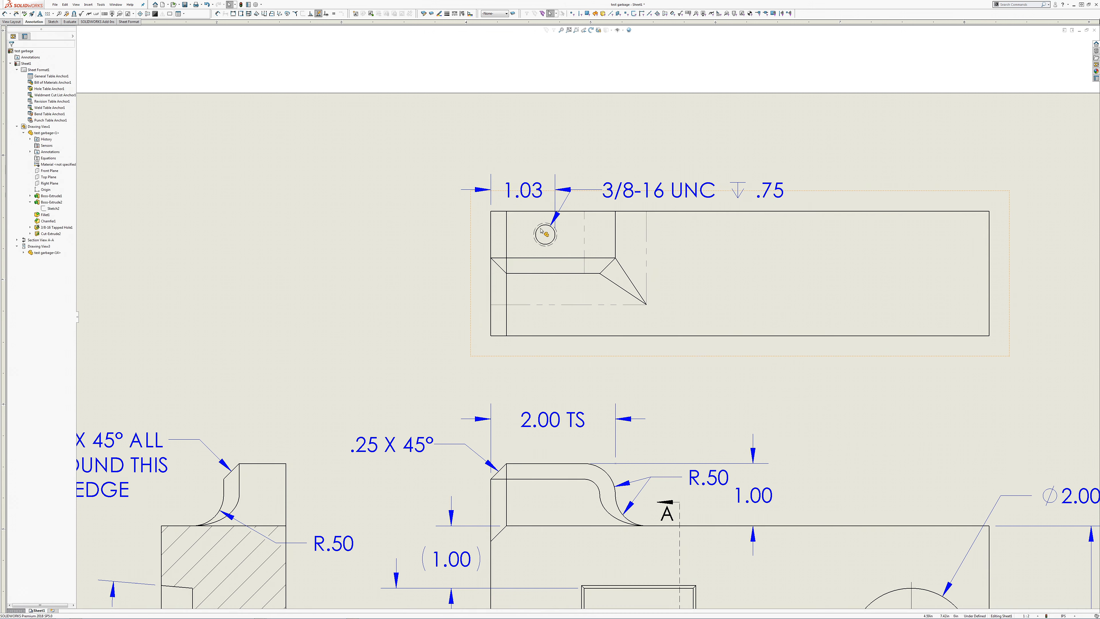
key(ctrl+z)
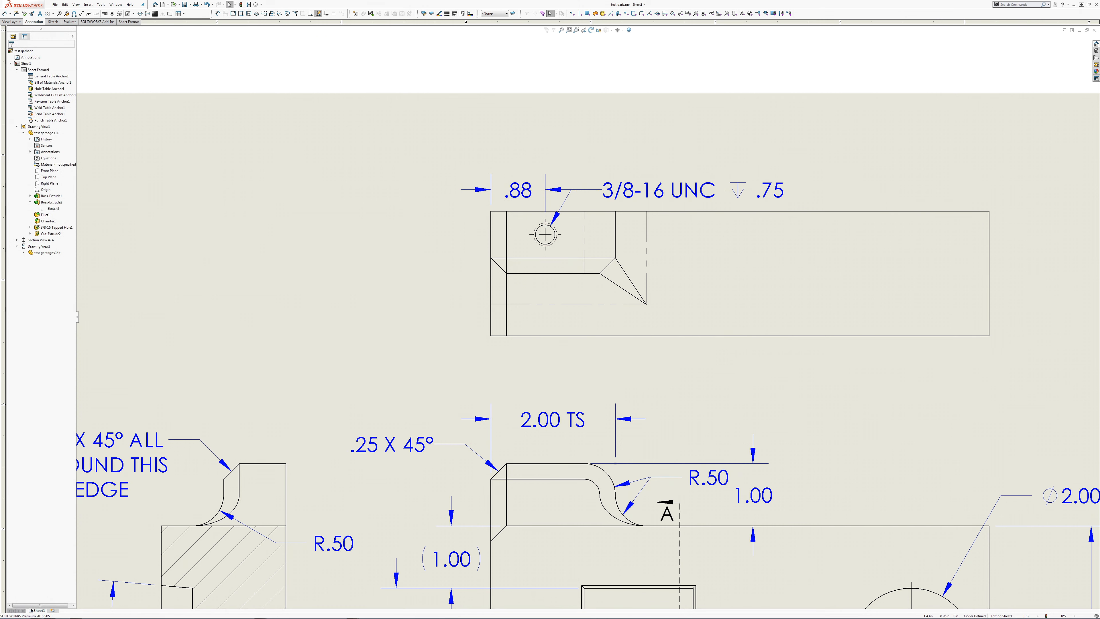
Step: Dimension the tapped hole's vertical distance from the top view's upper edge, placing it to the left of the view
click(6, 13)
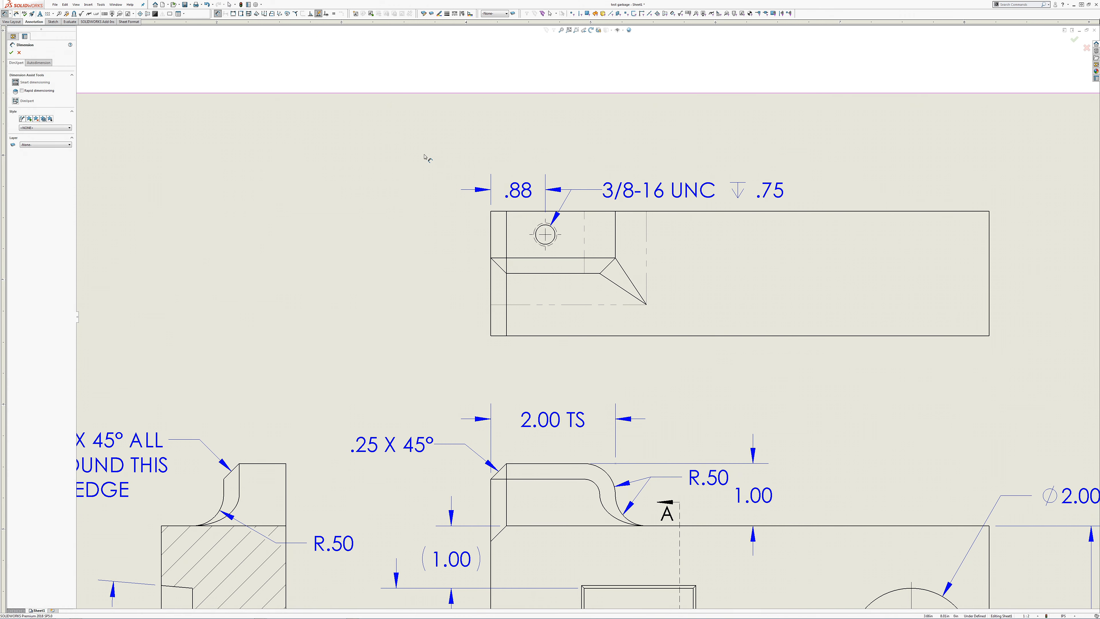
click(501, 211)
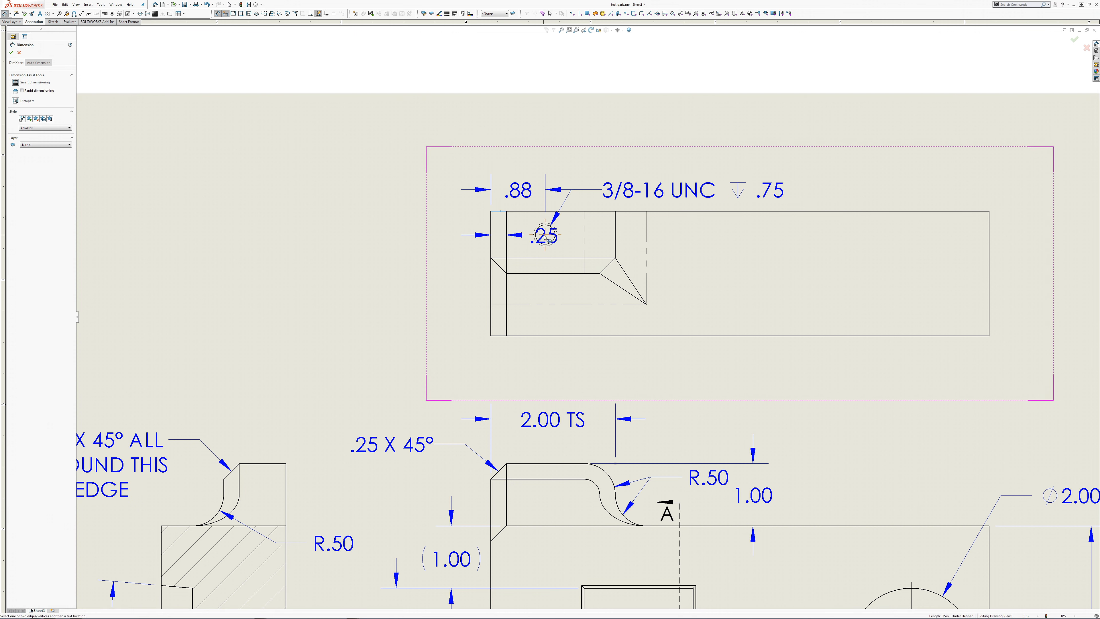
click(506, 248)
key(Escape)
click(500, 212)
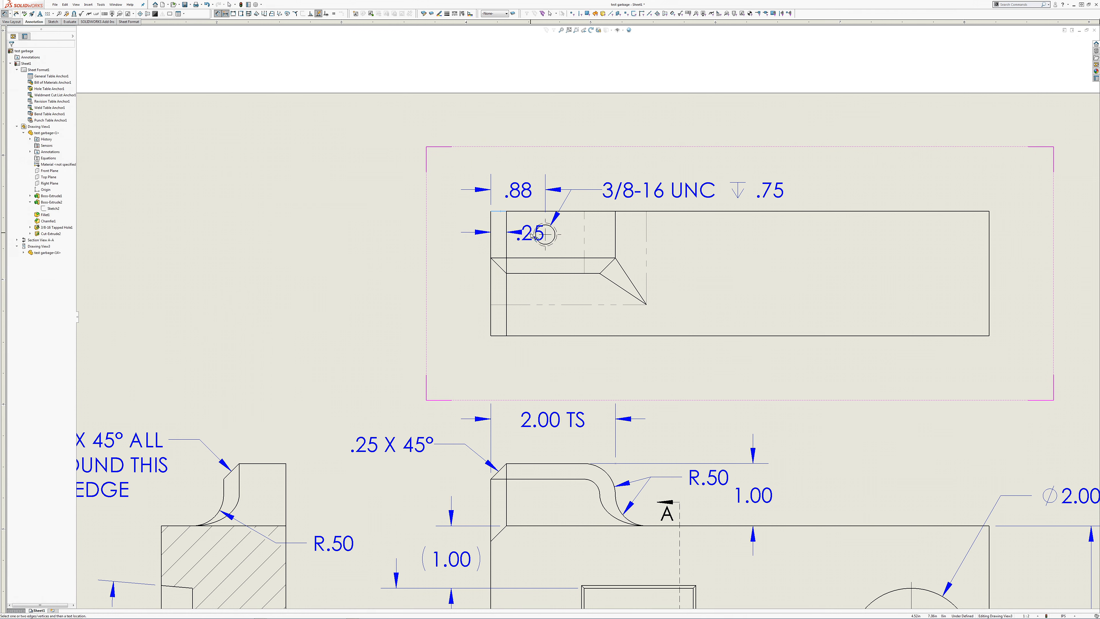
click(532, 236)
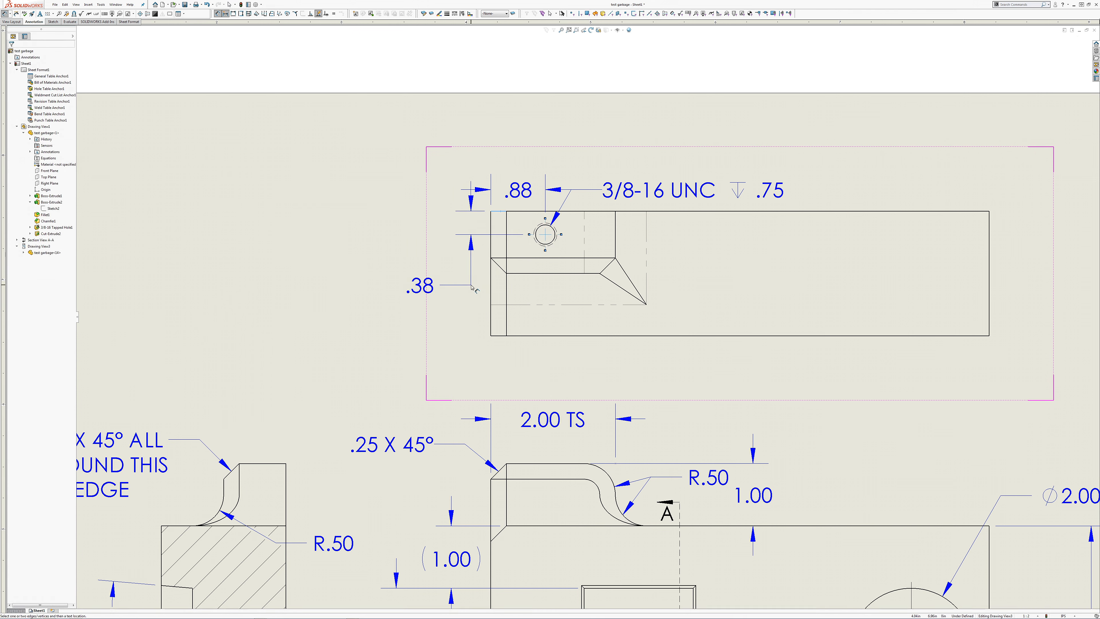
click(441, 260)
Step: Set the annotation bent leader length to .125 in the document properties and shorten the dimension bent leader length
click(256, 4)
click(436, 208)
click(409, 222)
drag(487, 288, 420, 284)
text(.125)
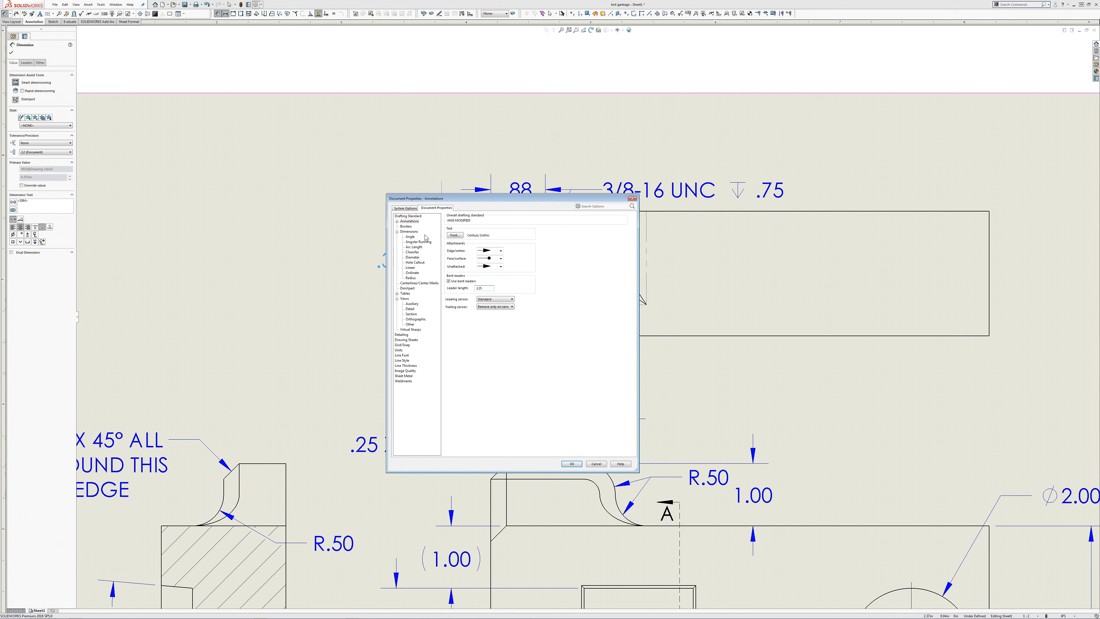
click(409, 231)
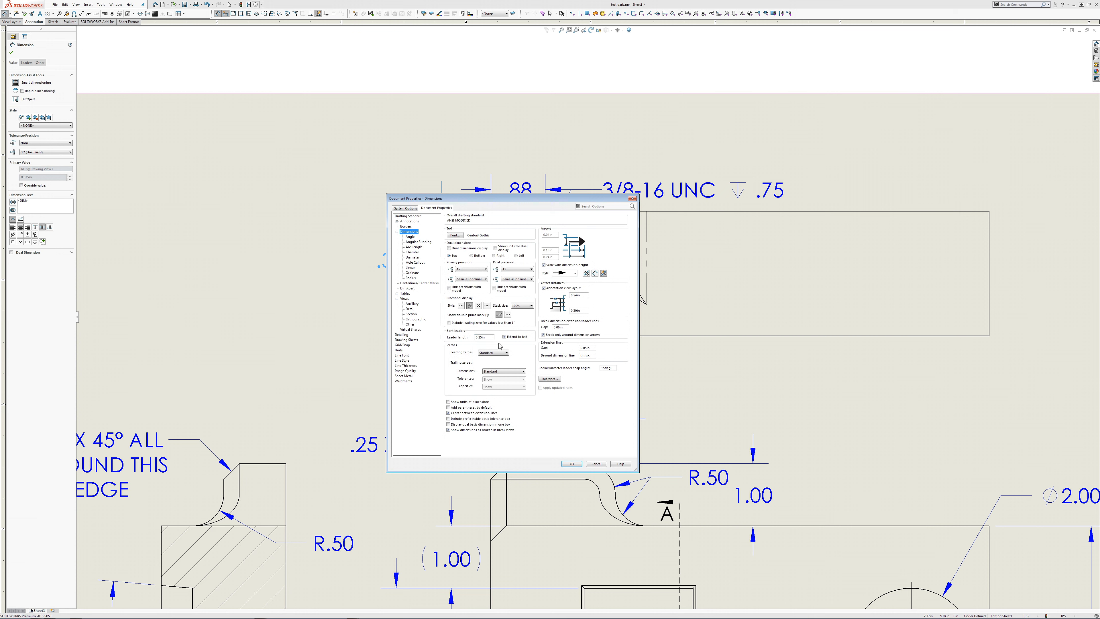
drag(490, 339, 405, 348)
text(.)
key(Return)
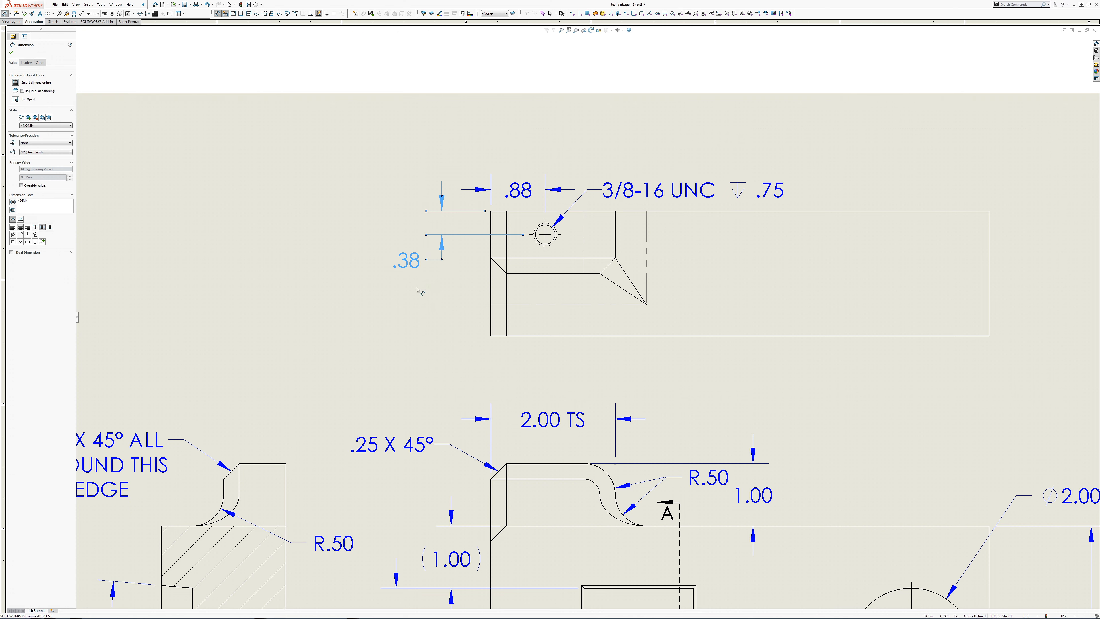
Step: Space out the top view's two hole location dimensions and the thread callout so their text and leaders do not crowd
drag(411, 268, 412, 272)
drag(526, 193, 526, 179)
drag(650, 192, 670, 177)
click(267, 234)
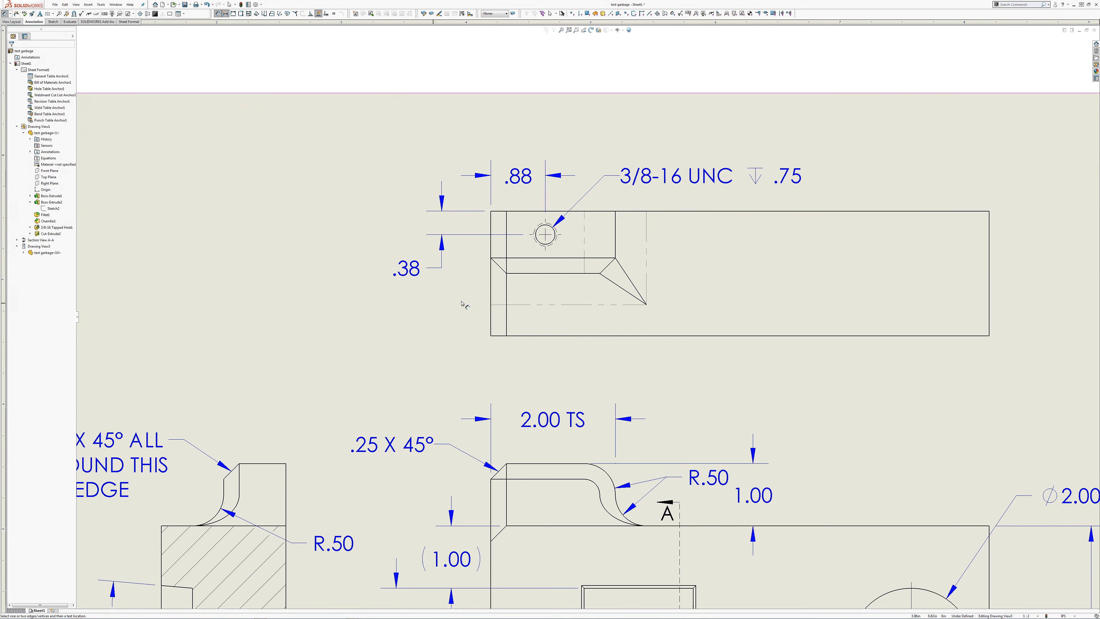
scroll(507, 347, up, 2)
middle_drag(696, 274, 450, 318)
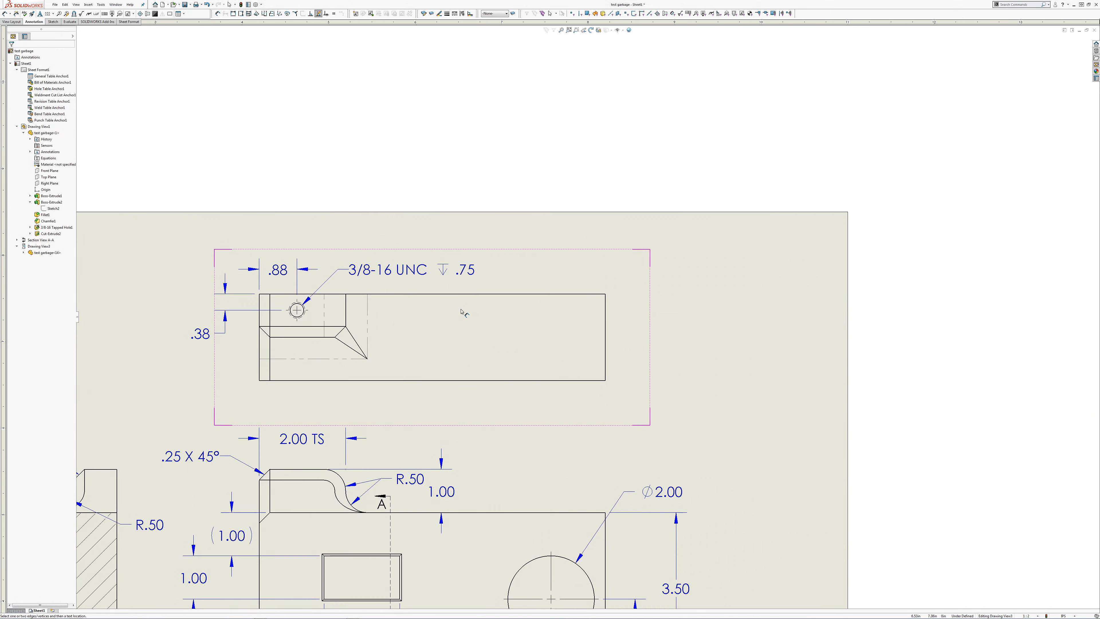
key(f)
key(Escape)
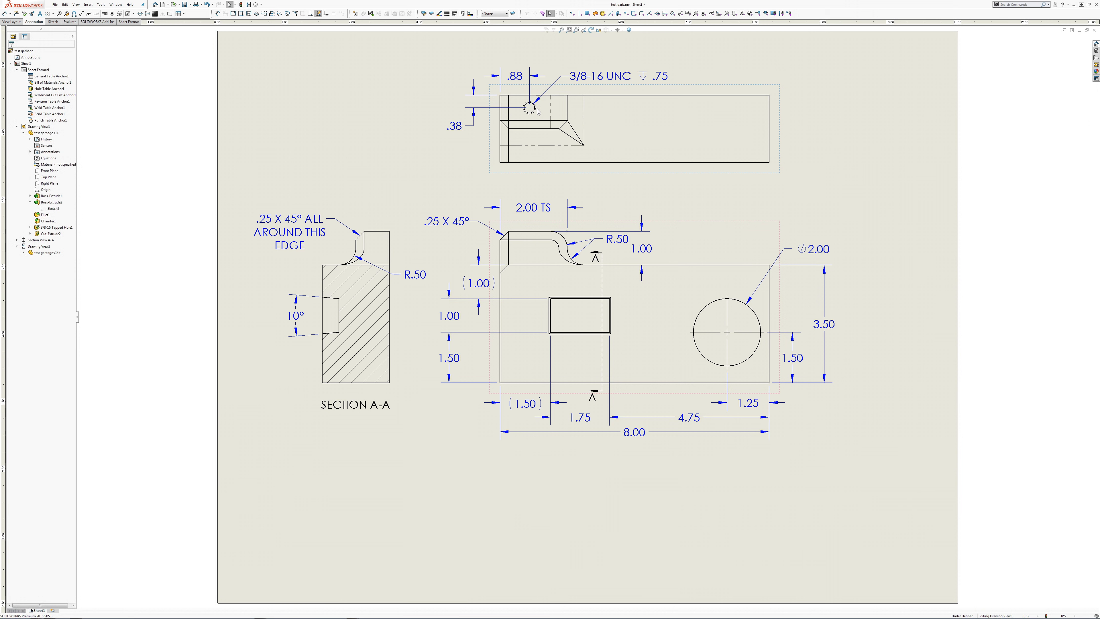
click(453, 167)
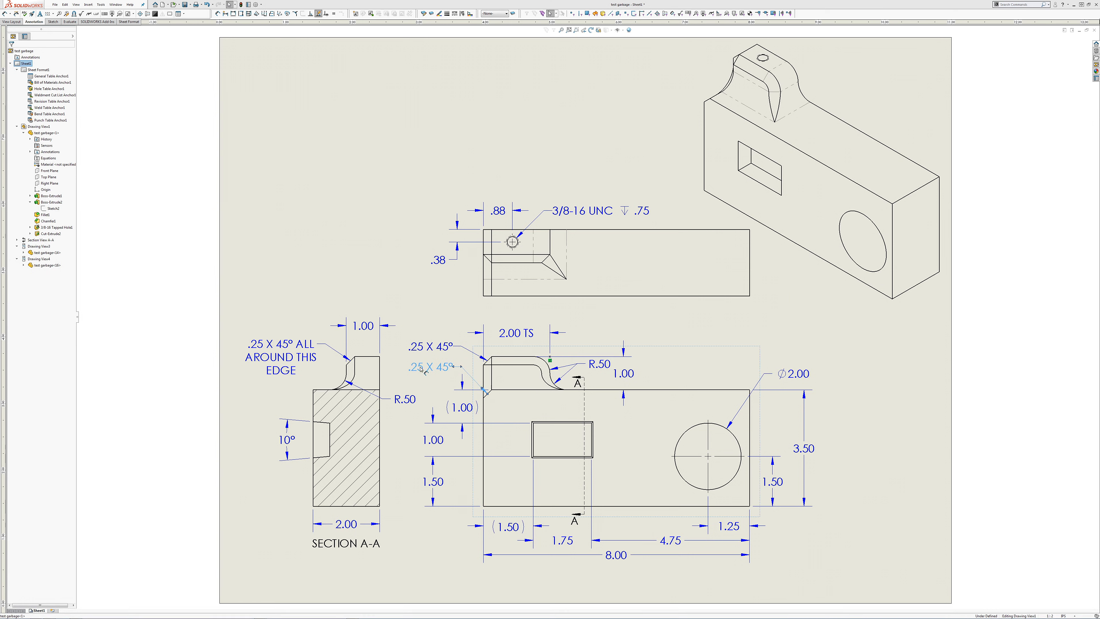
Step: Delete the 1.00 tab width and 2.00 block width dimensions from section view A-A
click(363, 325)
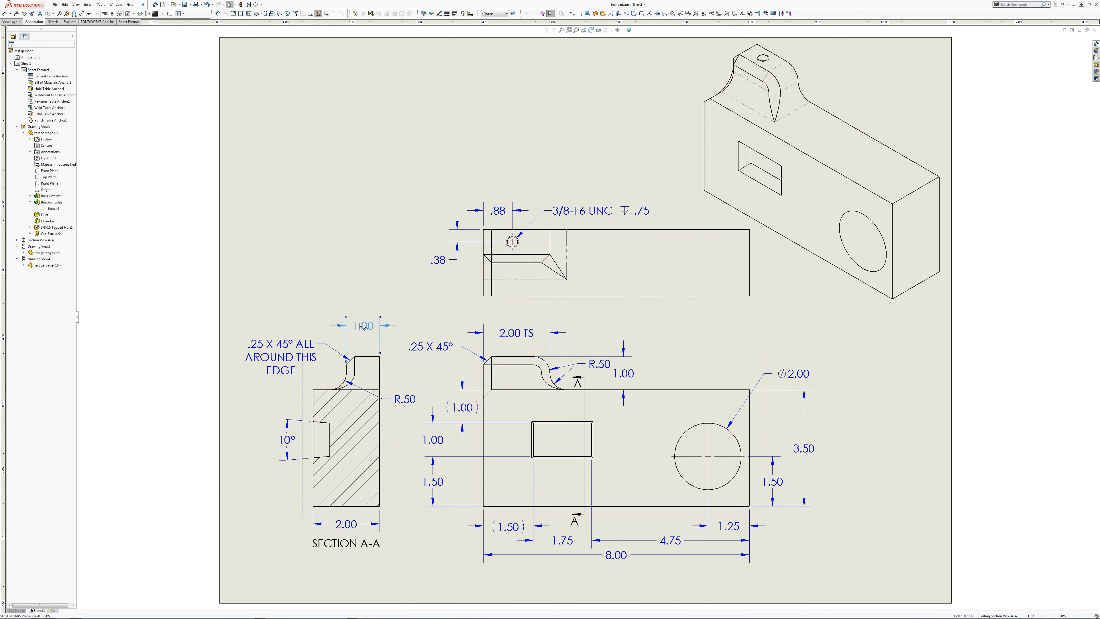
key(Delete)
key(Delete)
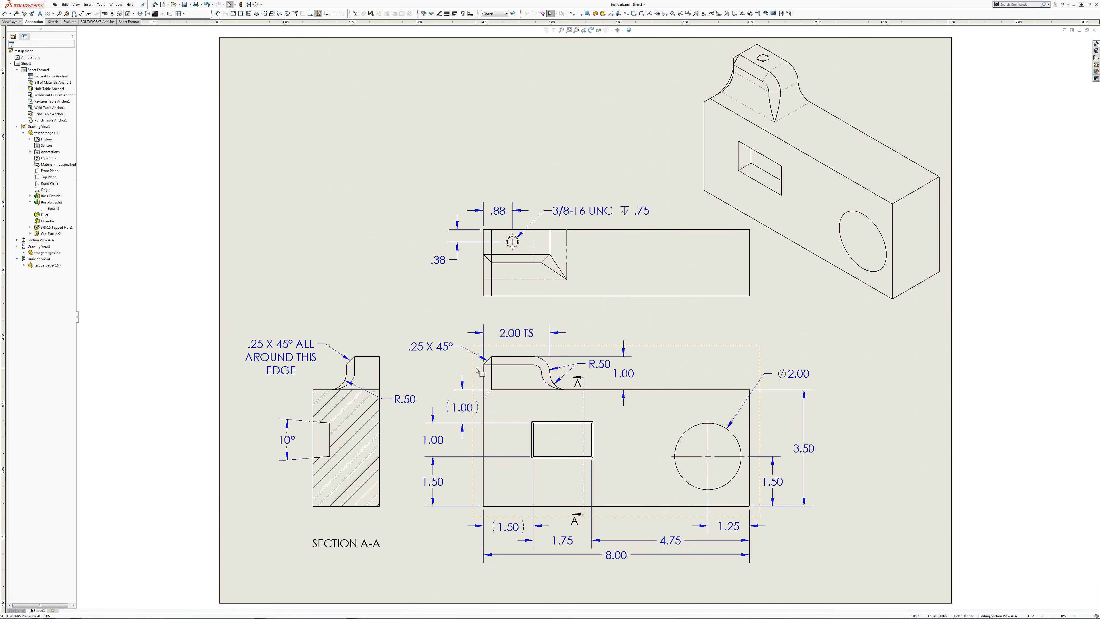
click(441, 308)
mouse_move(417, 321)
middle_down()
mouse_move(347, 417)
mouse_move(332, 460)
middle_up()
scroll(386, 424, up, 4)
scroll(387, 424, up, 3)
key(f)
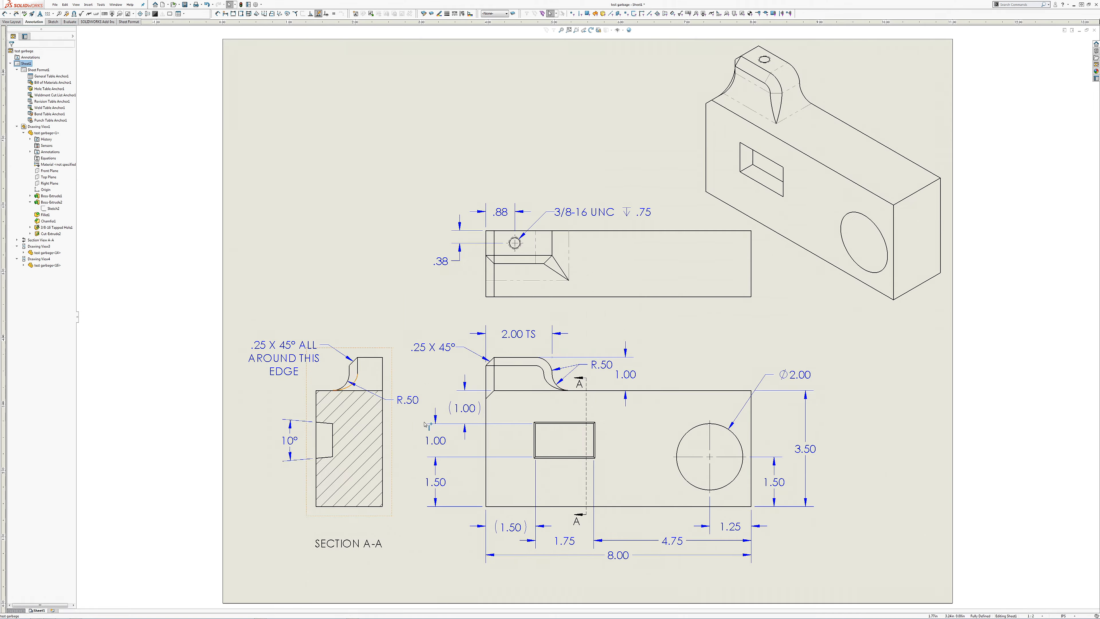
click(428, 380)
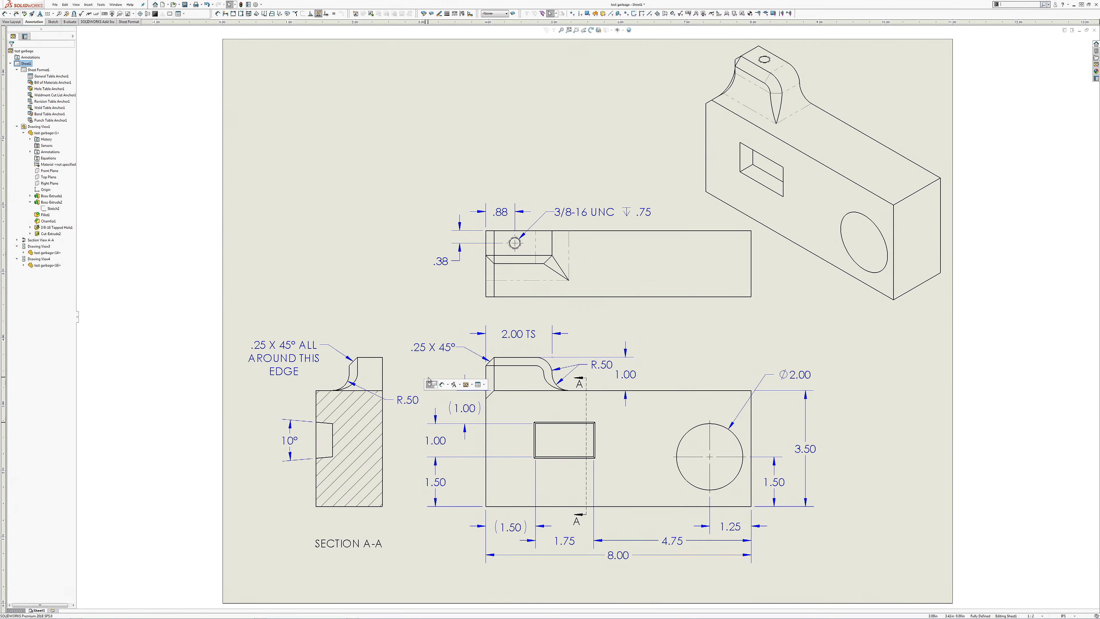
click(448, 384)
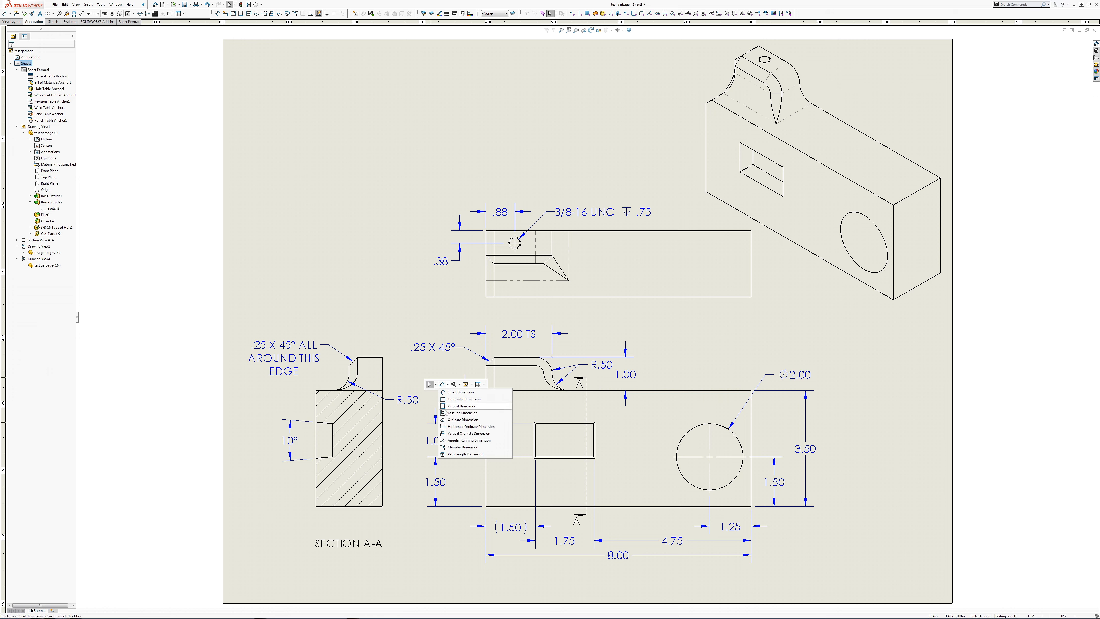
click(446, 442)
key(s)
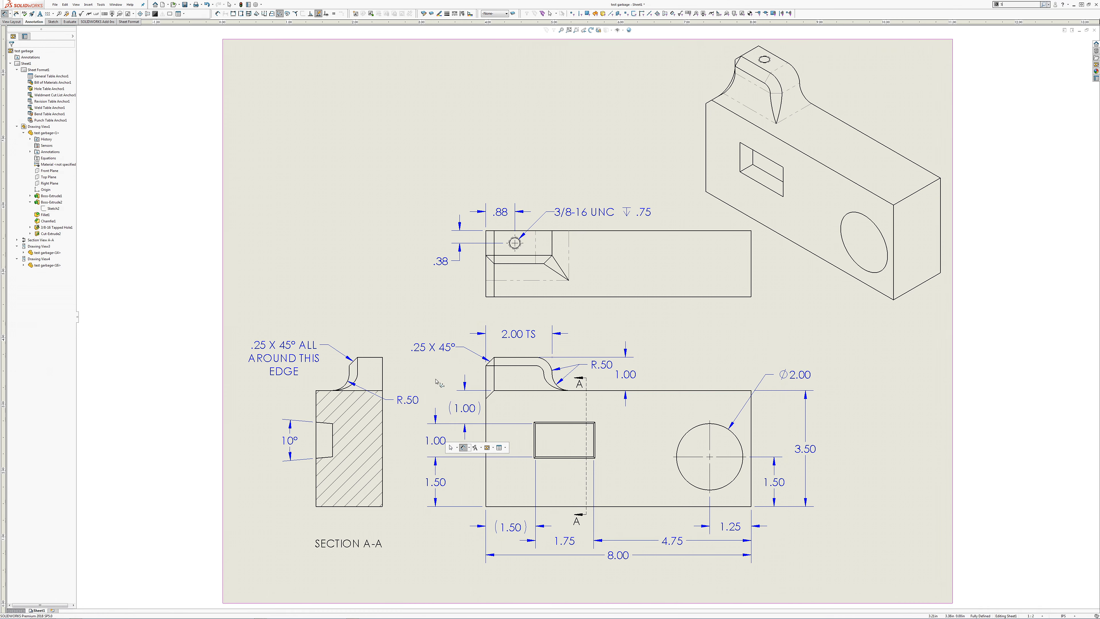
text(s)
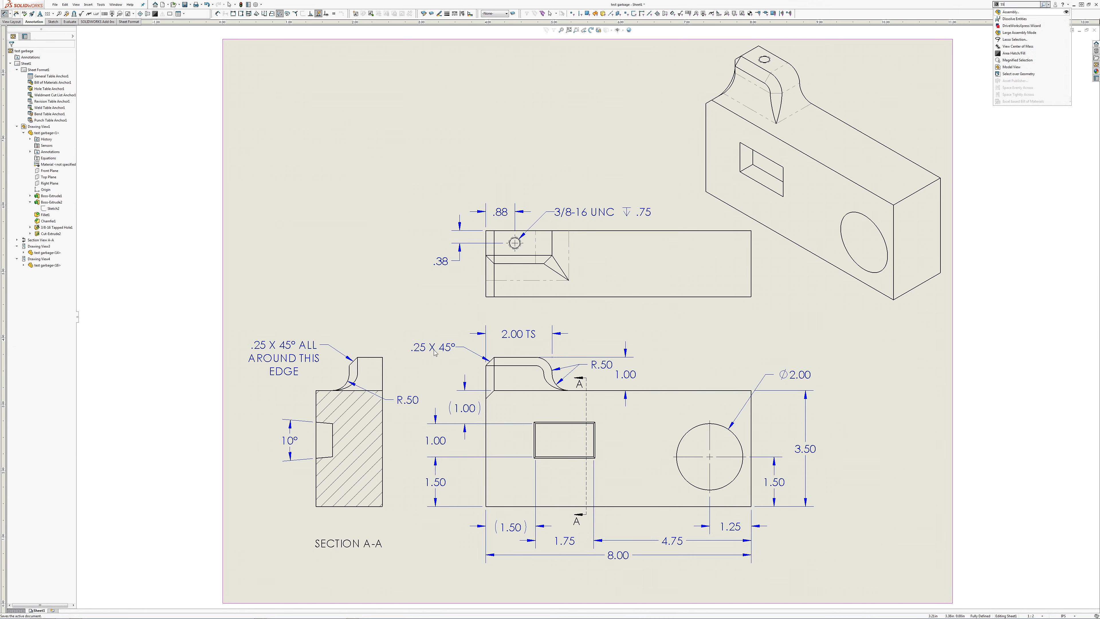
click(484, 352)
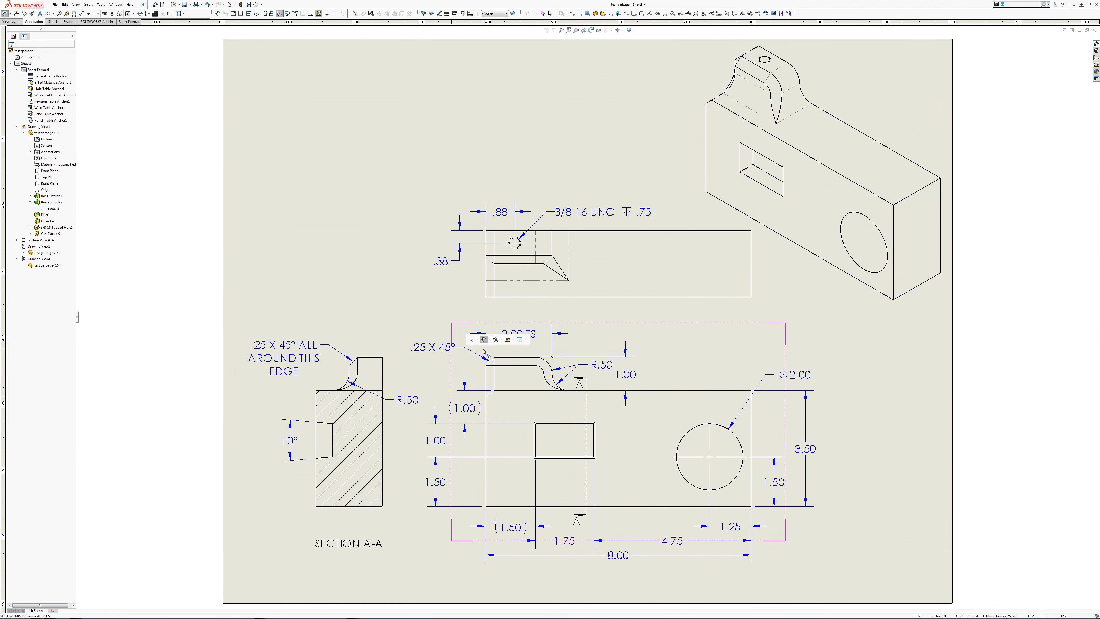
click(489, 340)
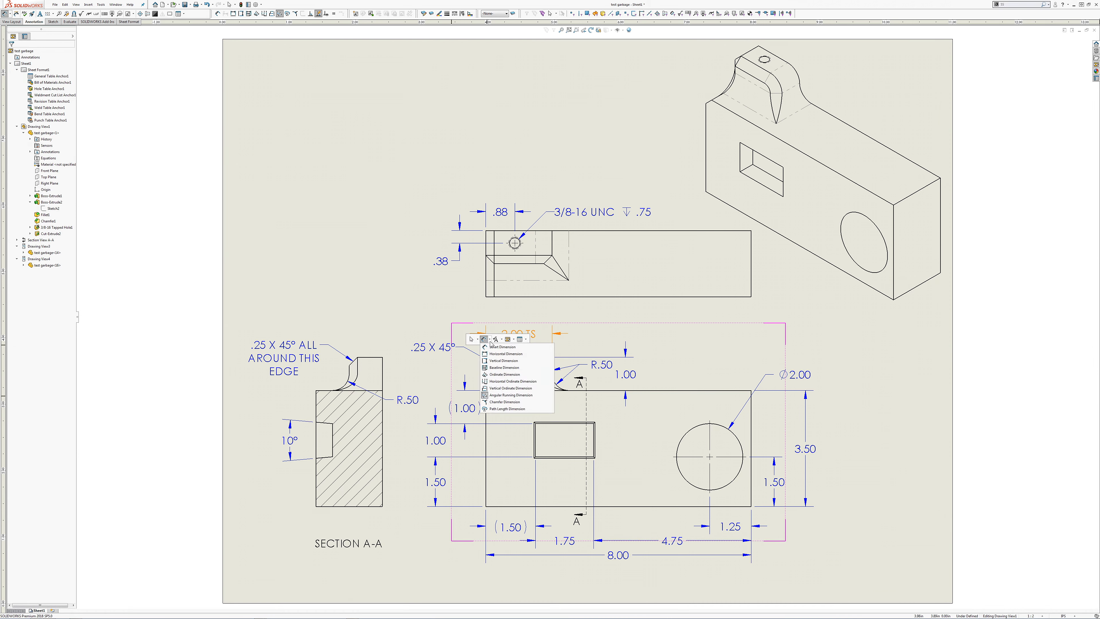
click(498, 404)
click(490, 395)
click(502, 391)
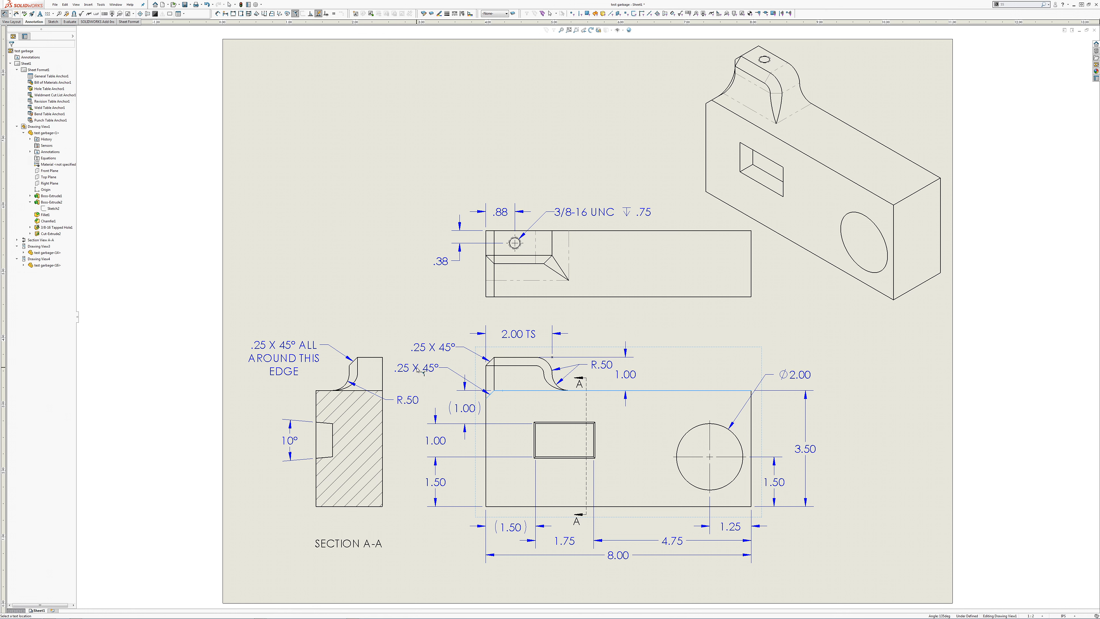
key(Escape)
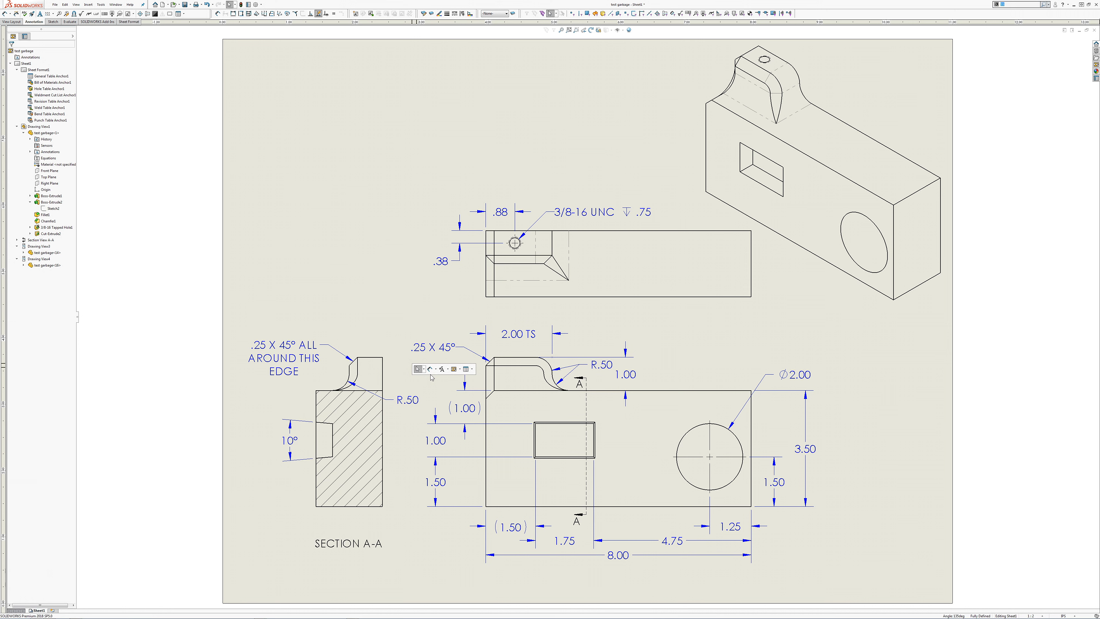
Step: Add a chamfer dimension to the block's upper-left corner chamfer in the front view, aligning its text beneath the tab's chamfer dimension
click(435, 369)
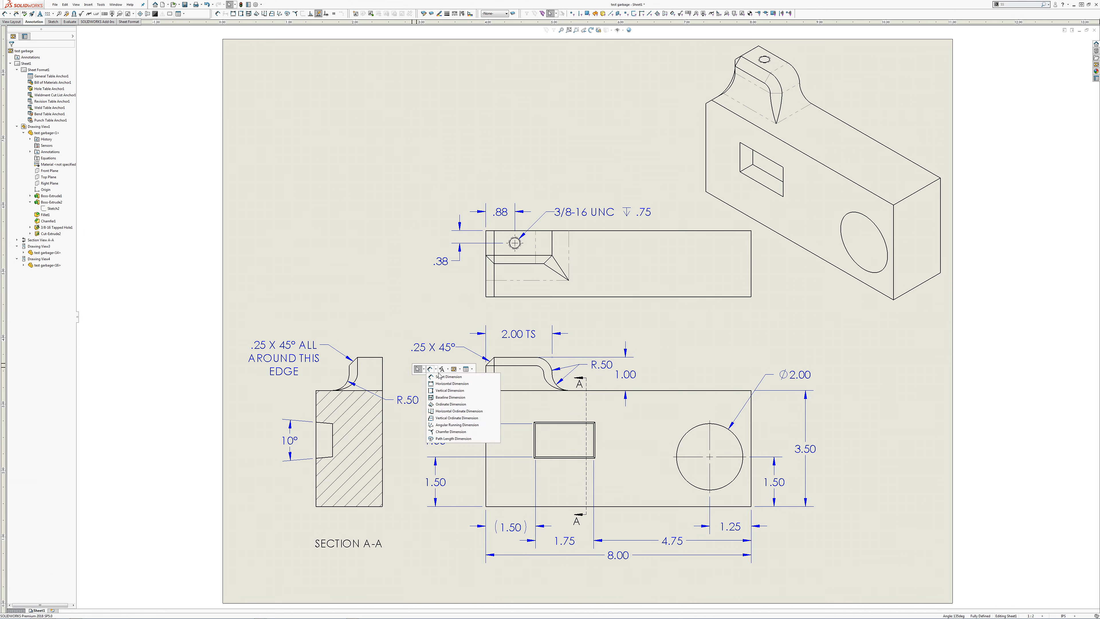
click(441, 432)
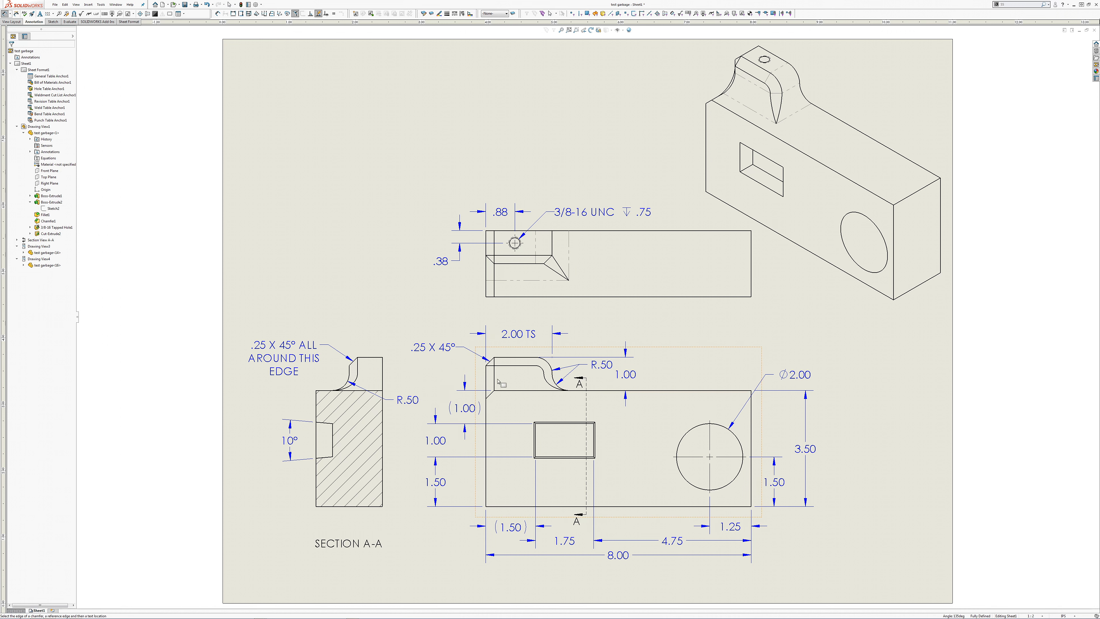
click(490, 394)
click(510, 390)
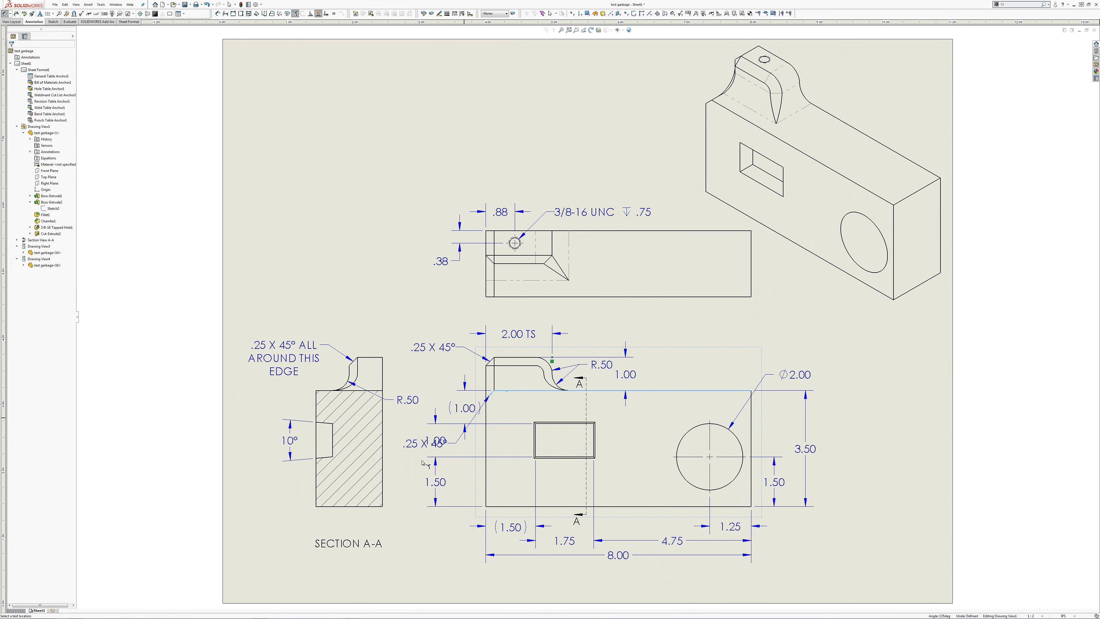
click(418, 369)
key(Escape)
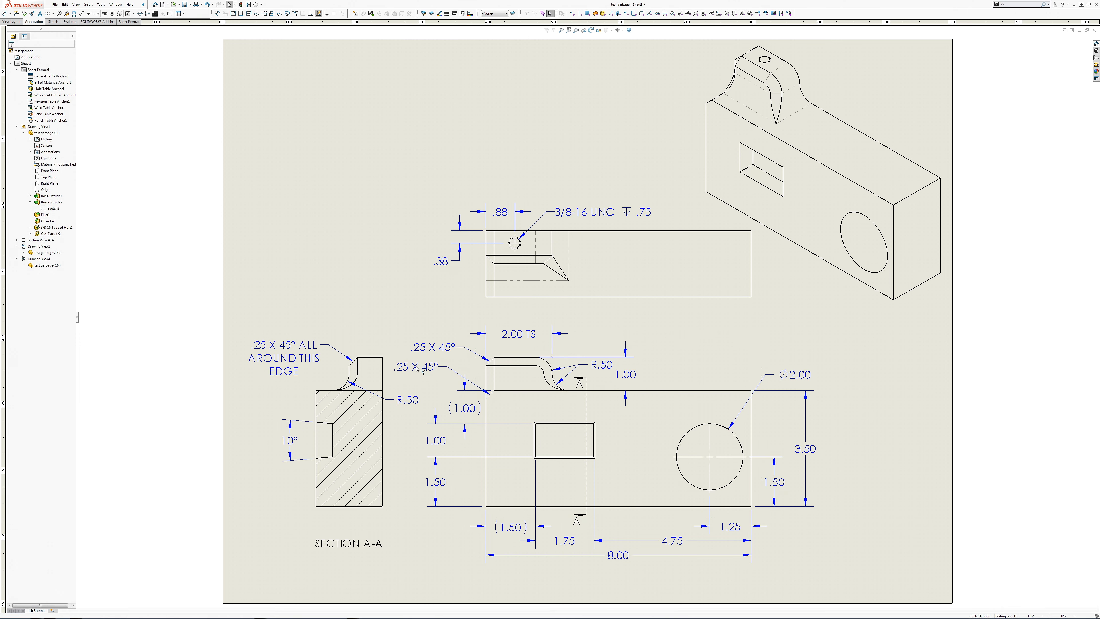
drag(418, 369, 435, 371)
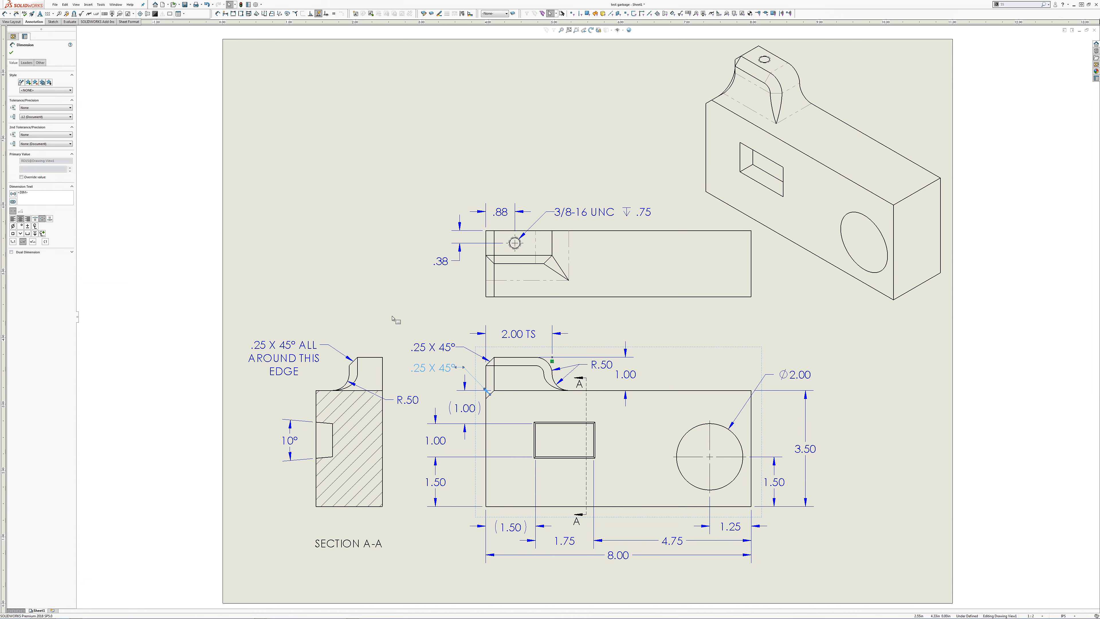
Step: Dimension the block's overall width in the top view, placing it outside the tapped hole's vertical location dimension
key(s)
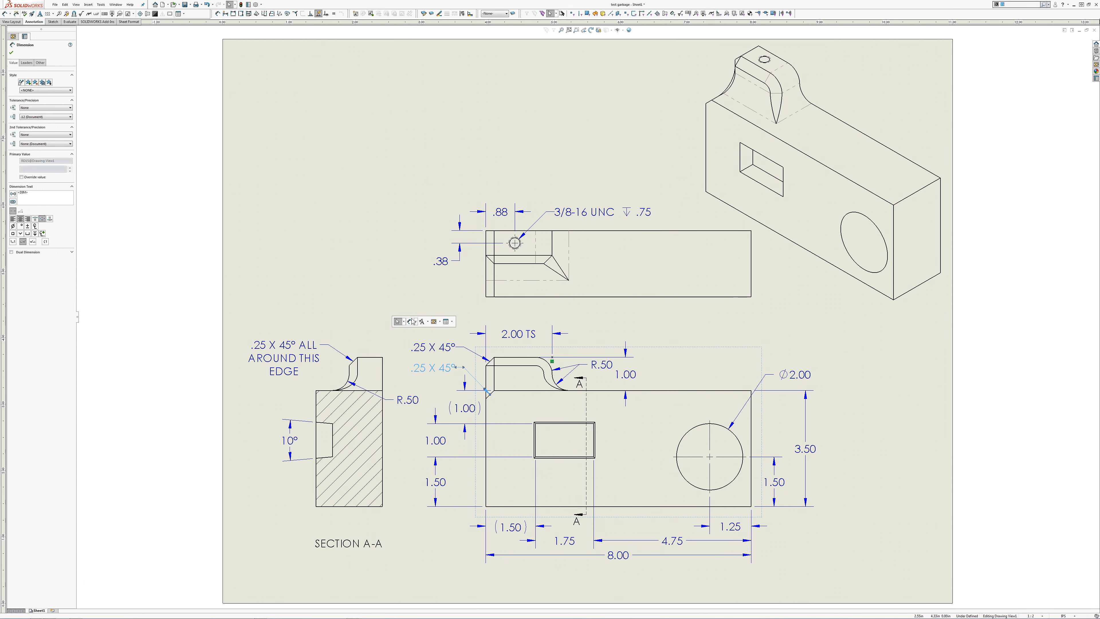
click(413, 321)
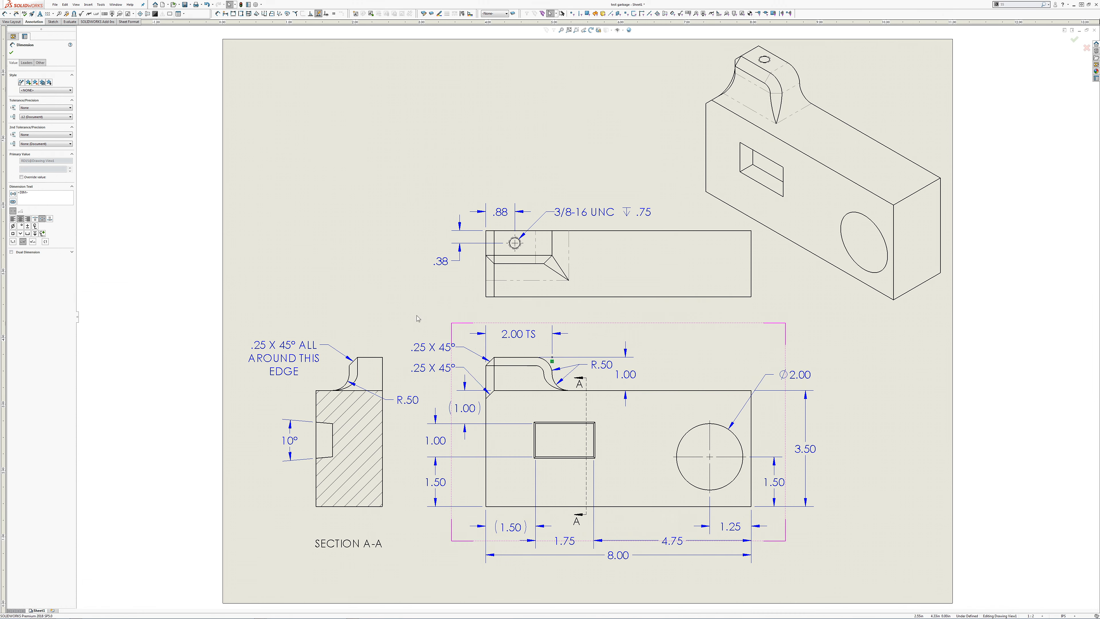
click(501, 297)
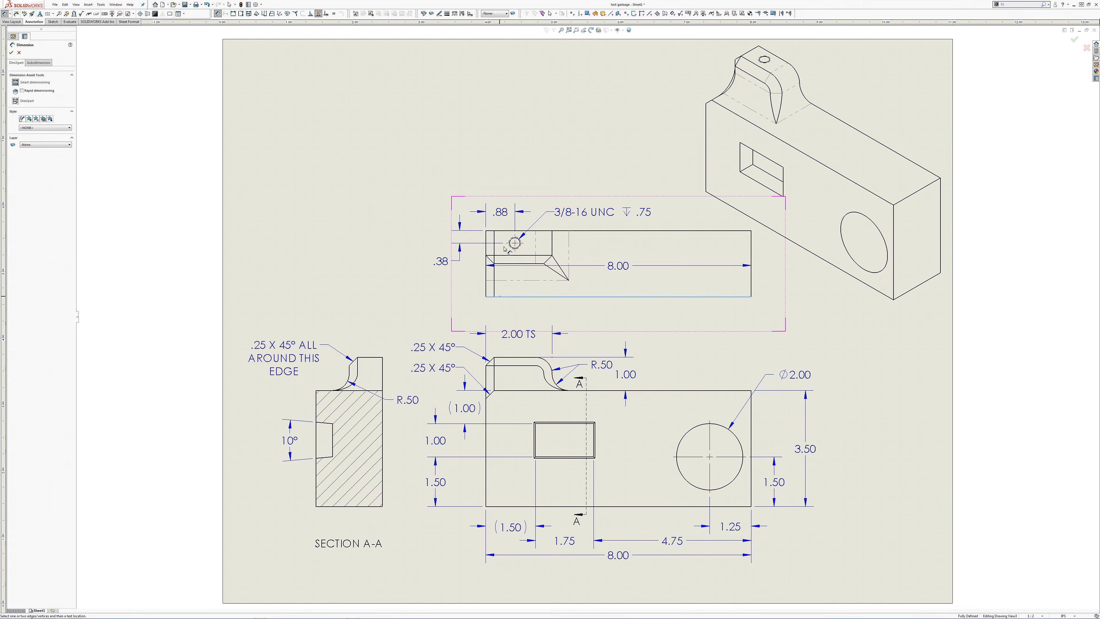
click(489, 231)
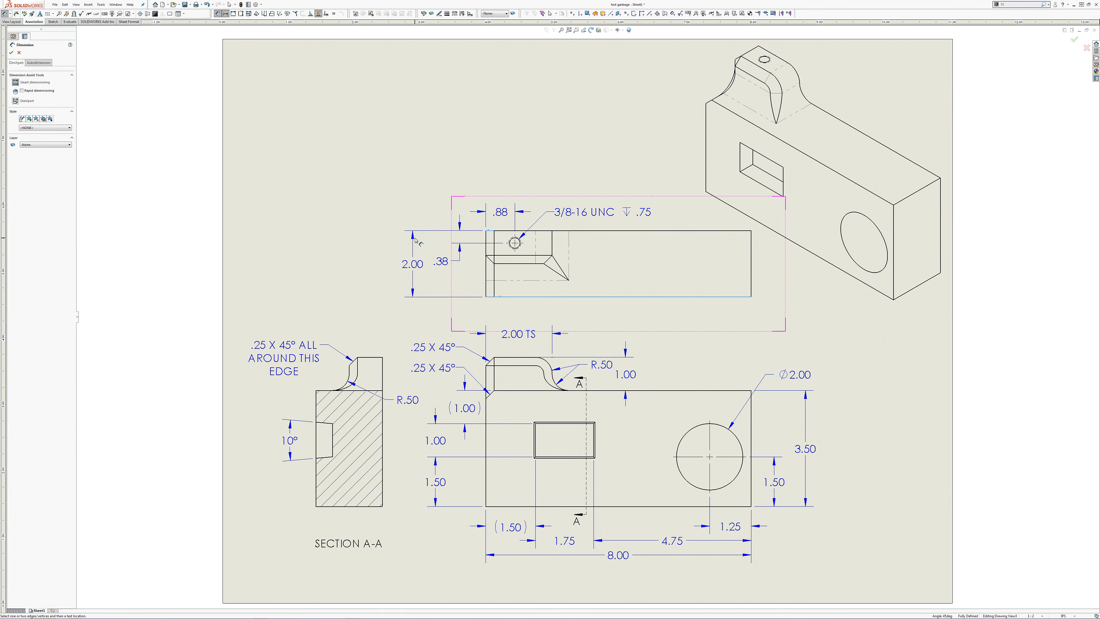
click(418, 246)
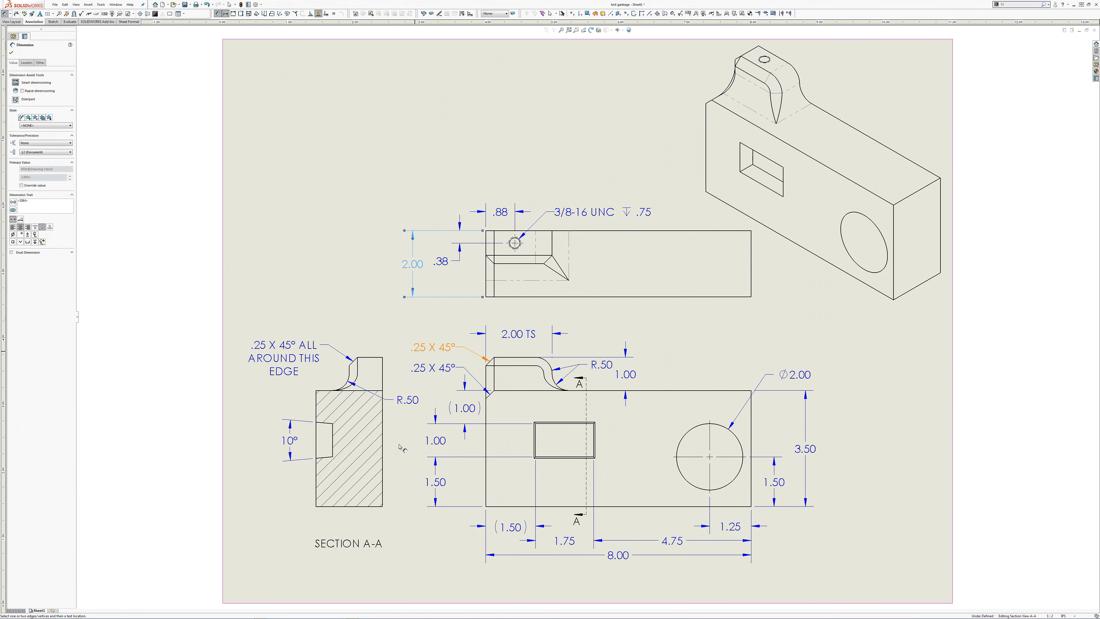
Step: Dimension the block's overall width beneath section view A-A and delete the duplicate width dimension from the top view
click(383, 504)
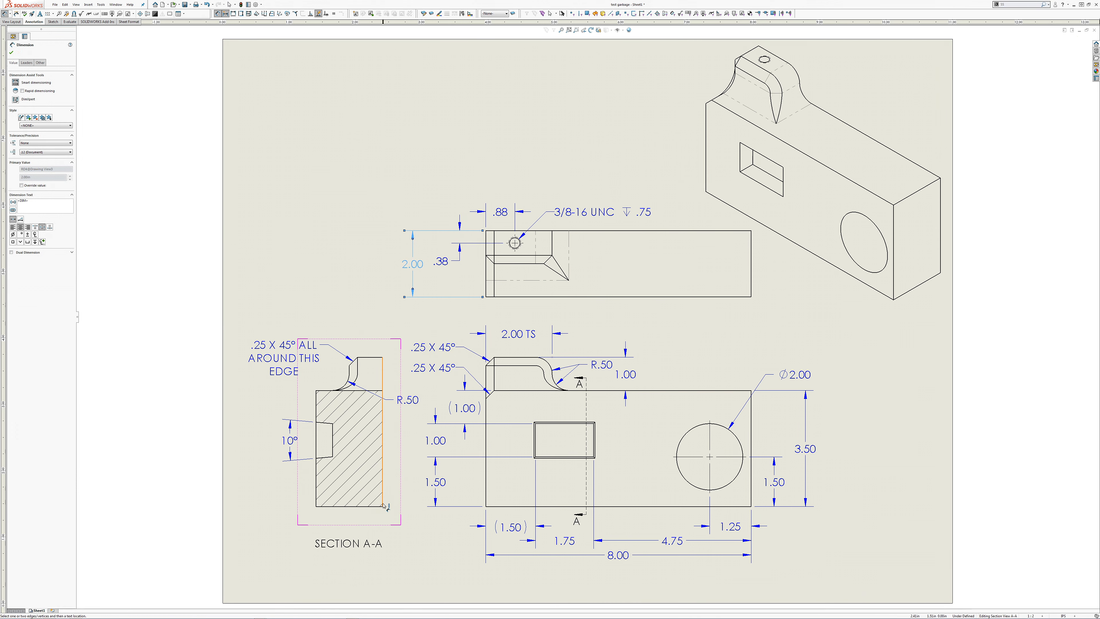
click(321, 506)
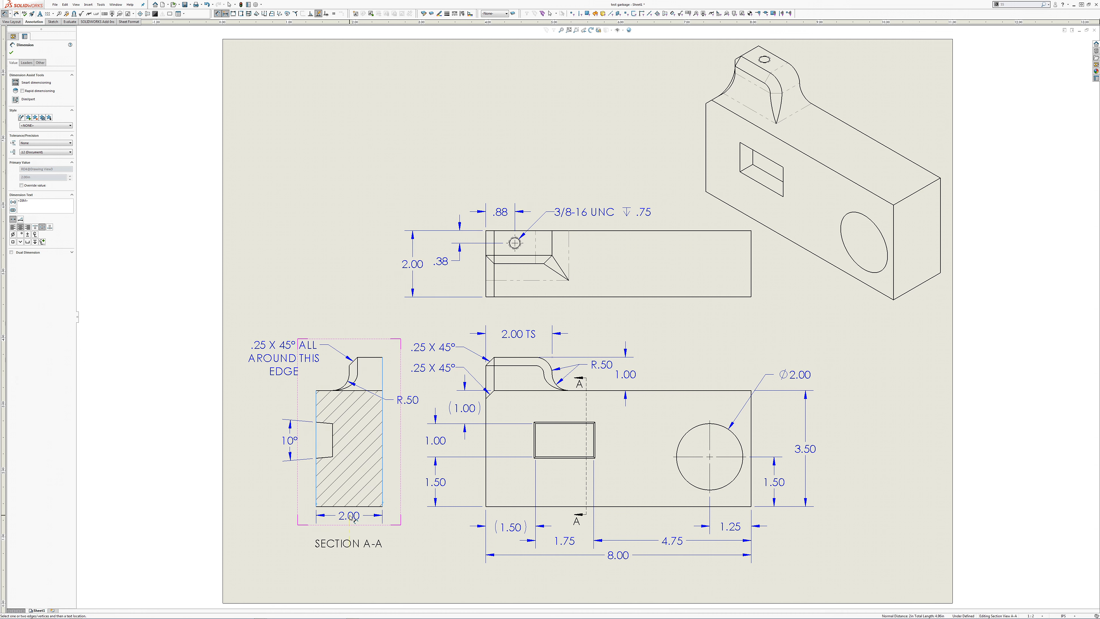
click(352, 525)
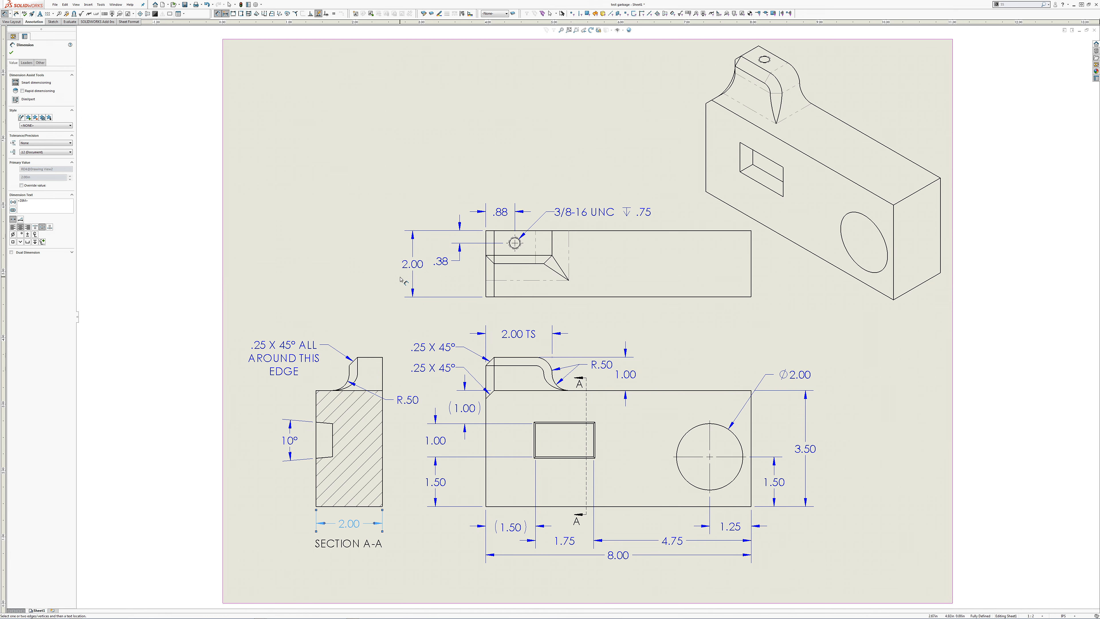
click(414, 270)
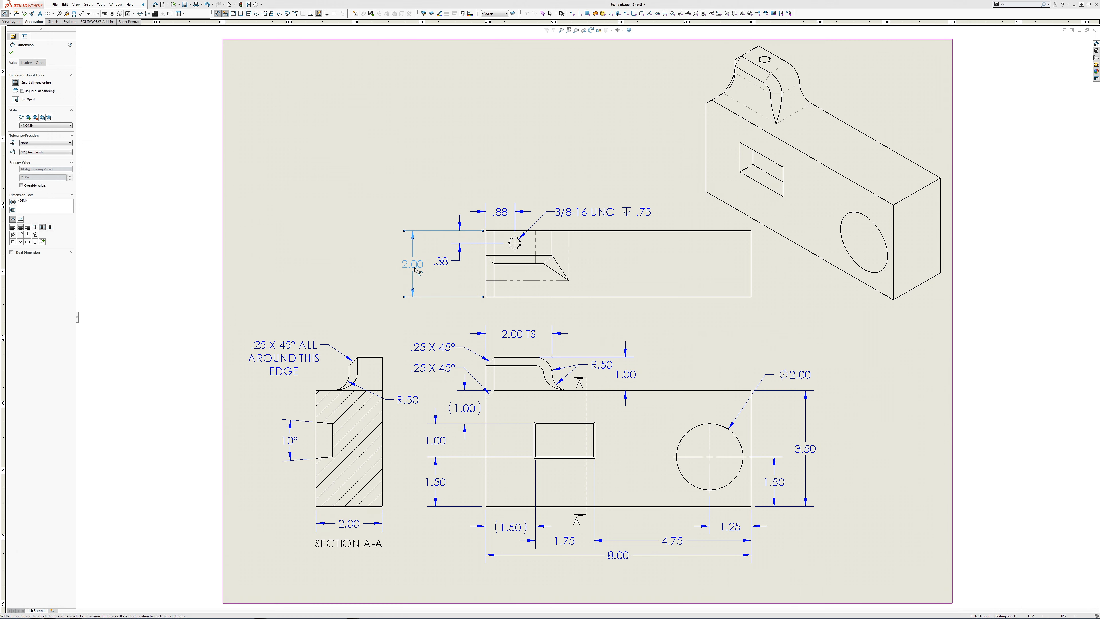
key(Delete)
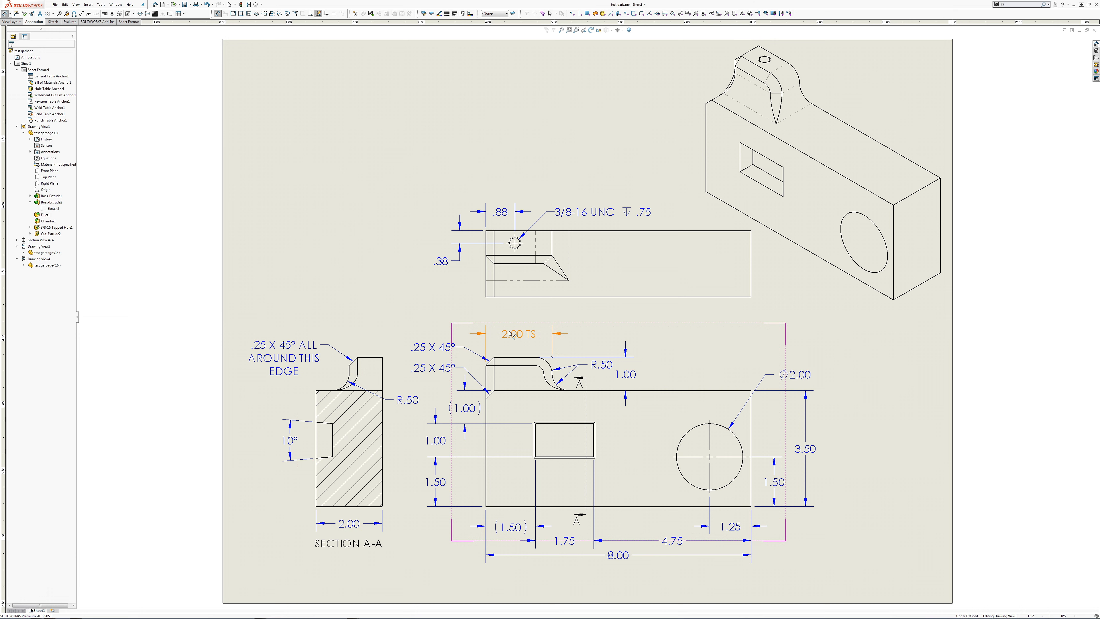
Step: Dimension the tab's width above section view A-A and move the dimension slightly closer to the view
click(383, 365)
click(351, 373)
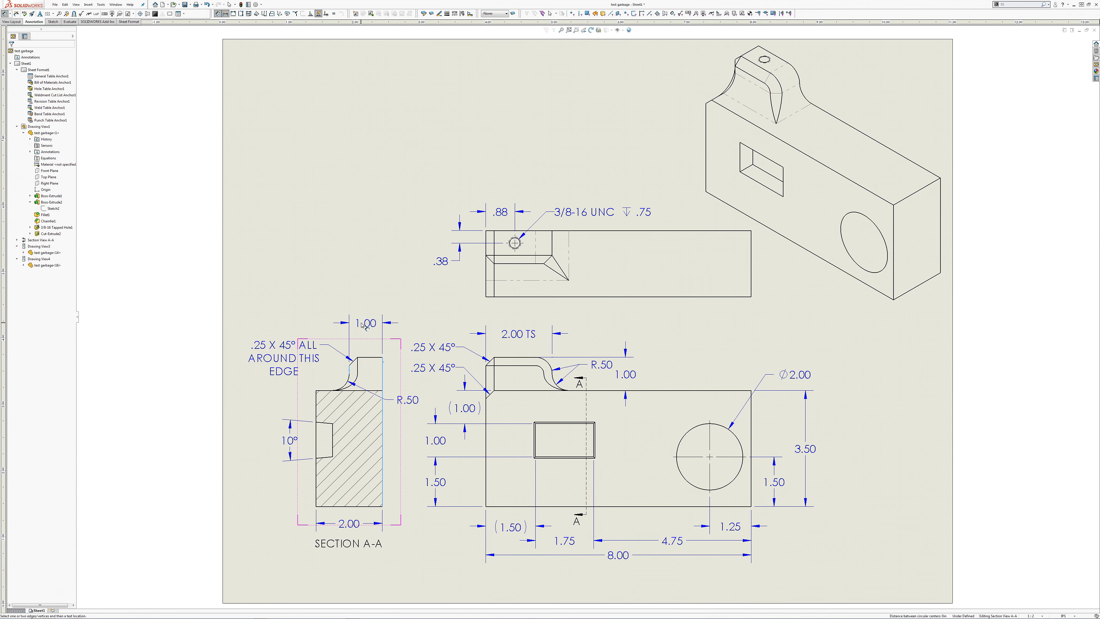
click(363, 329)
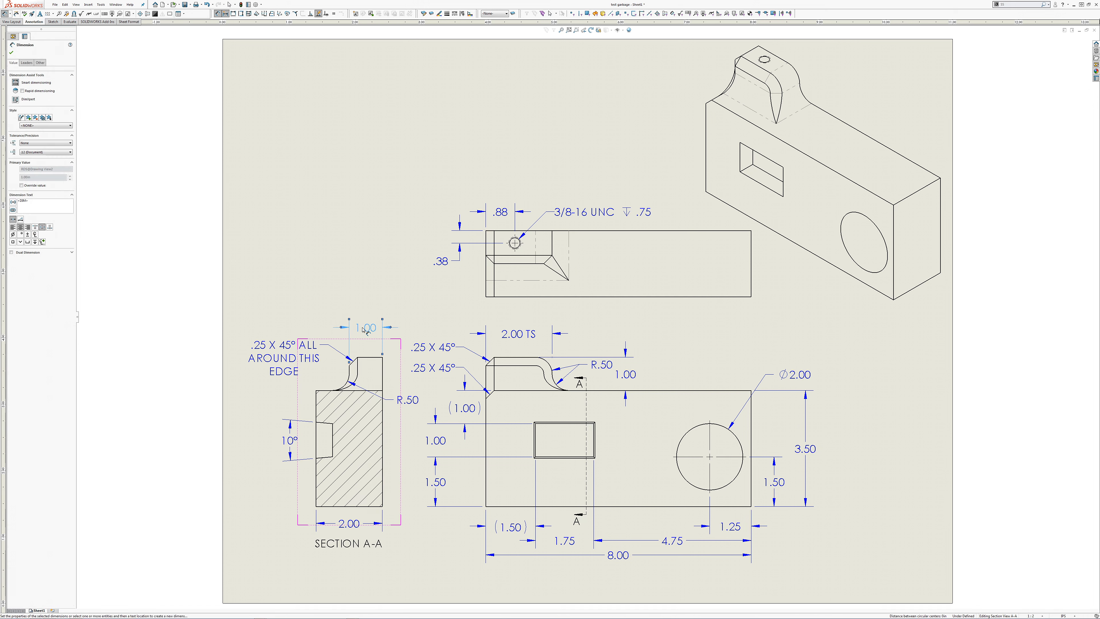
key(Escape)
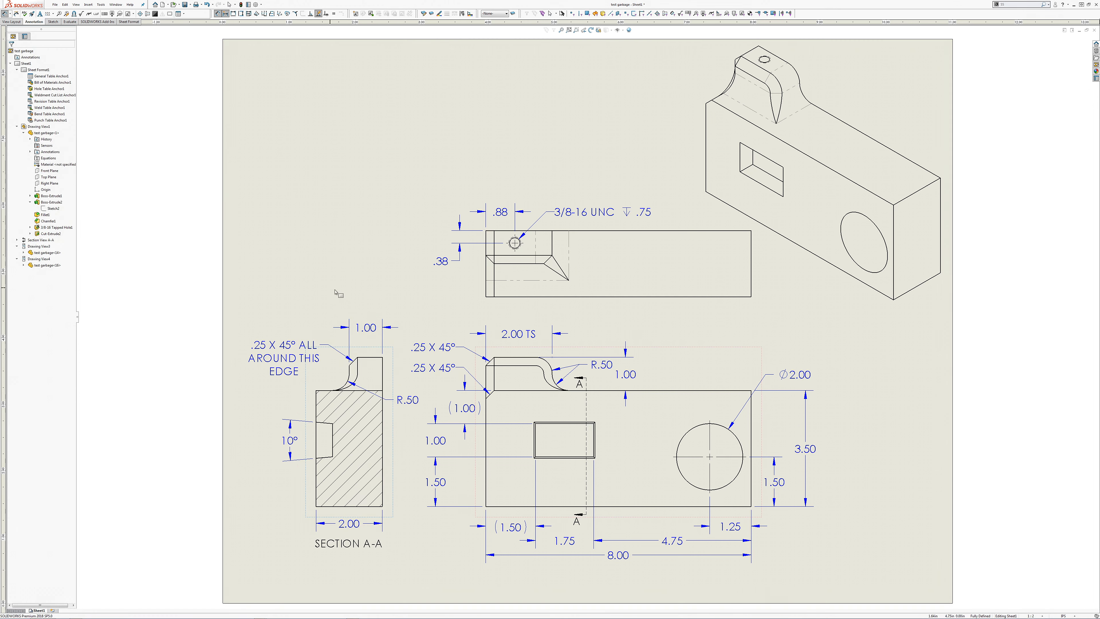
drag(376, 328, 377, 332)
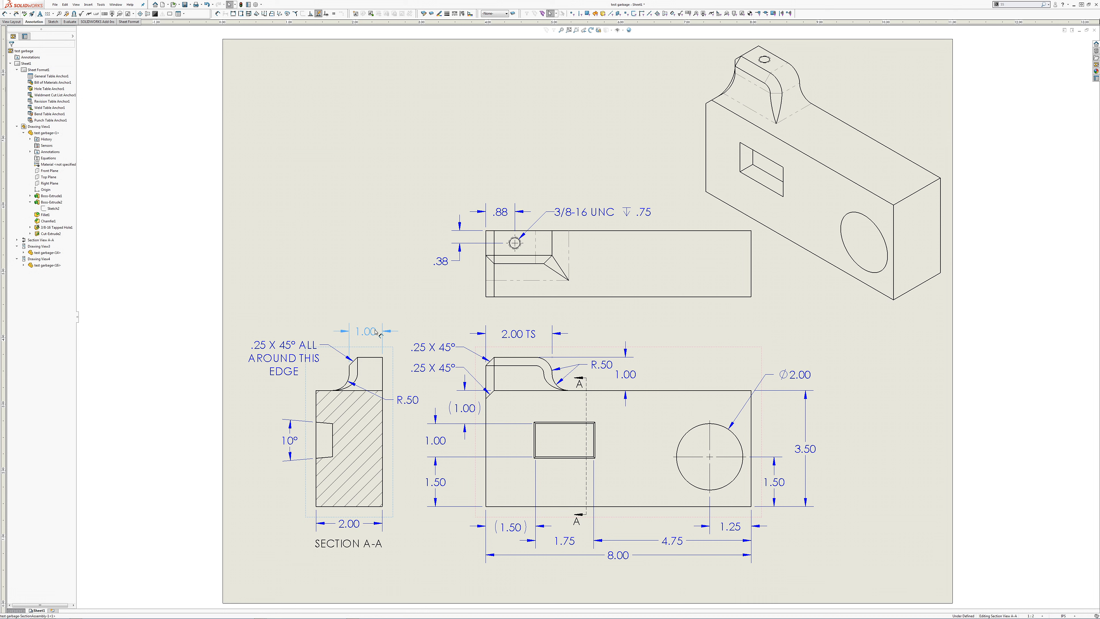
click(350, 290)
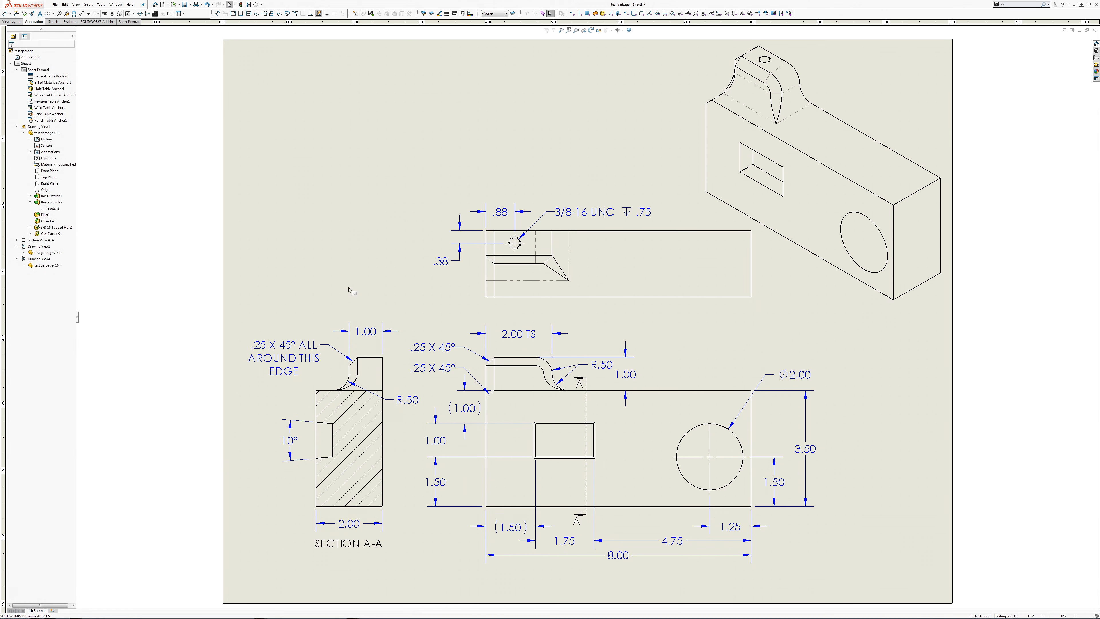